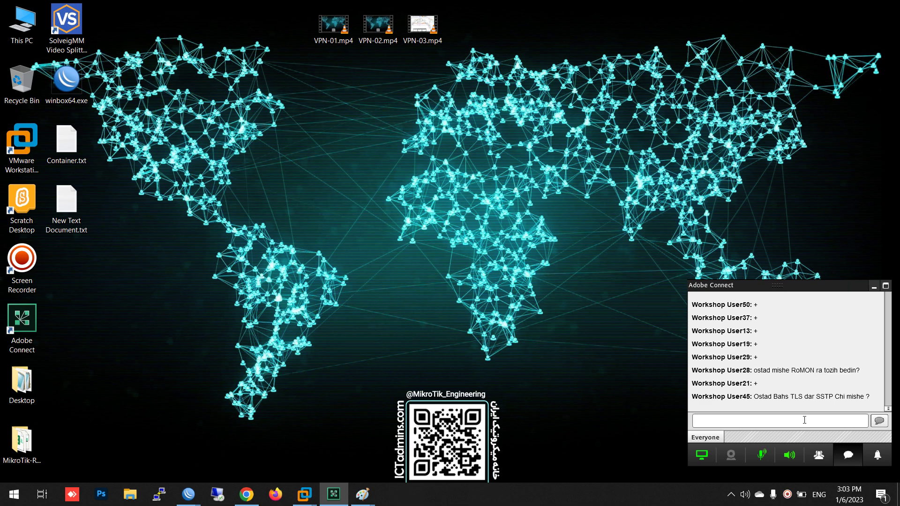
Hide the meeting chat panel and the Let's Encrypt browser window
click(849, 455)
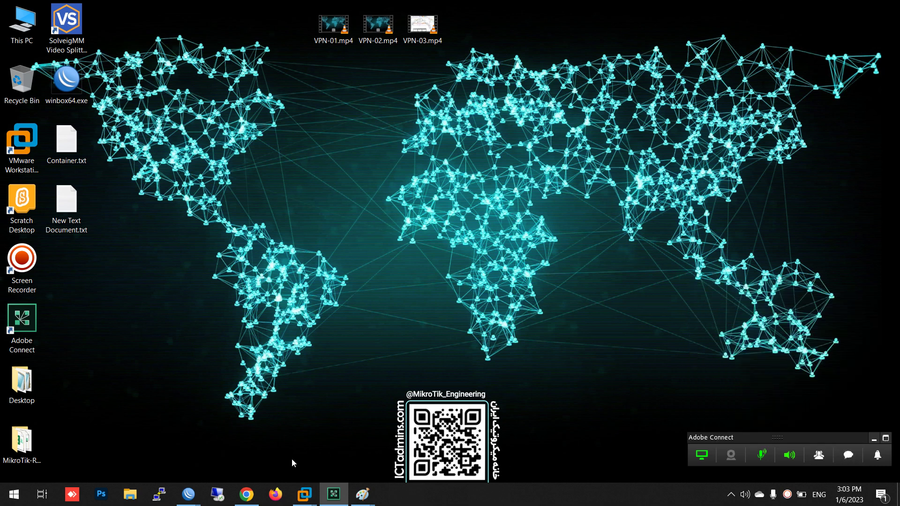
click(247, 494)
click(250, 492)
Close the hEX router's WinBox session and bring R1-Tehran's WinBox to the front
mouse_move(188, 492)
mouse_move(477, 438)
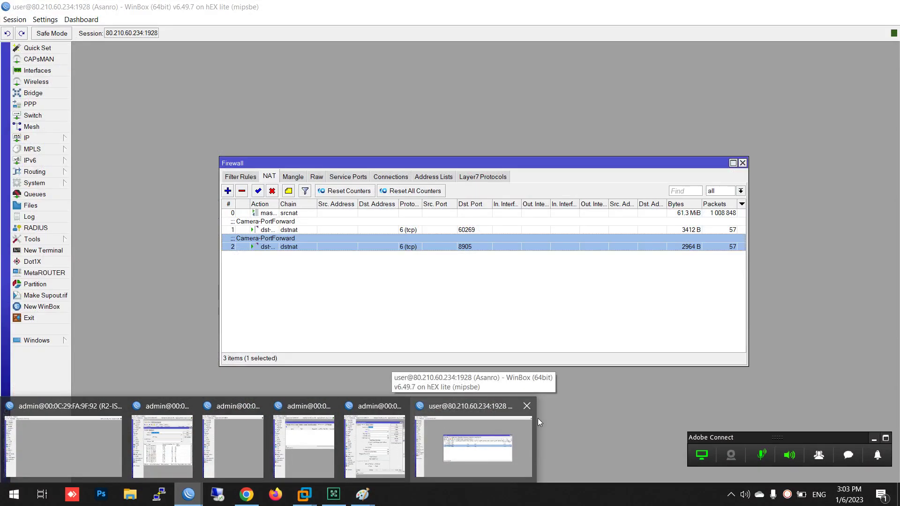
click(527, 406)
mouse_move(401, 428)
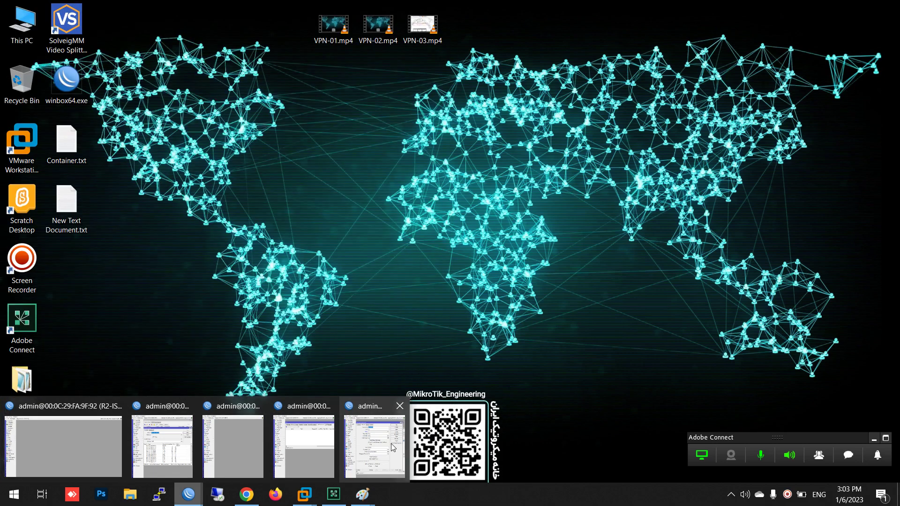
mouse_move(391, 443)
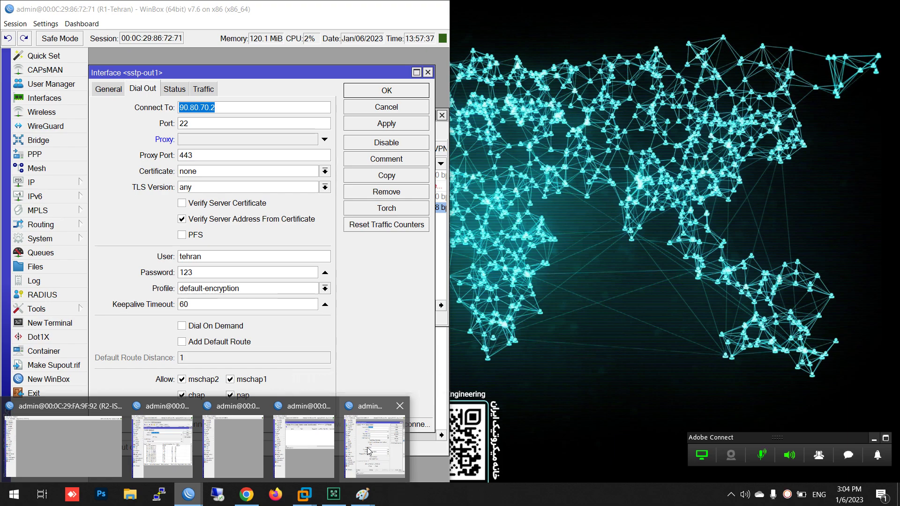
mouse_move(328, 446)
click(370, 452)
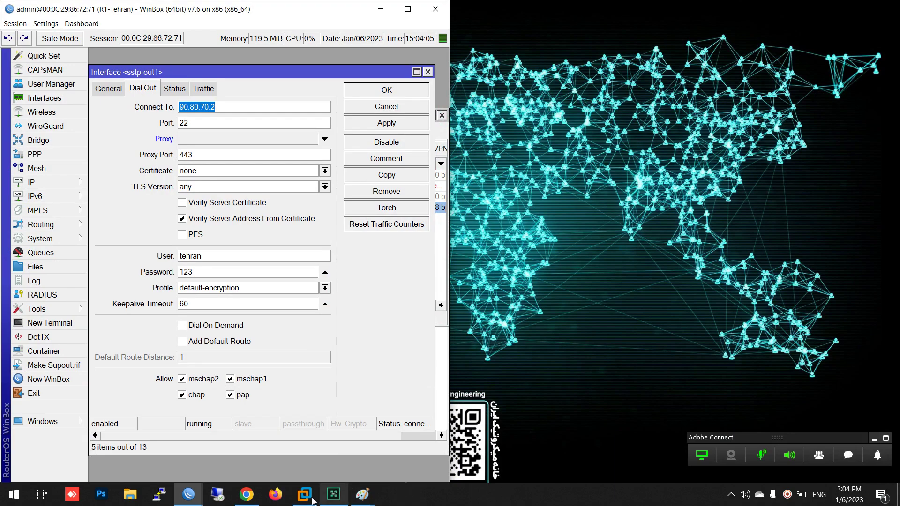
Place R3-Paris's WinBox beside Tehran's and cancel Tehran's sstp-out1 client dialog unchanged
mouse_move(189, 495)
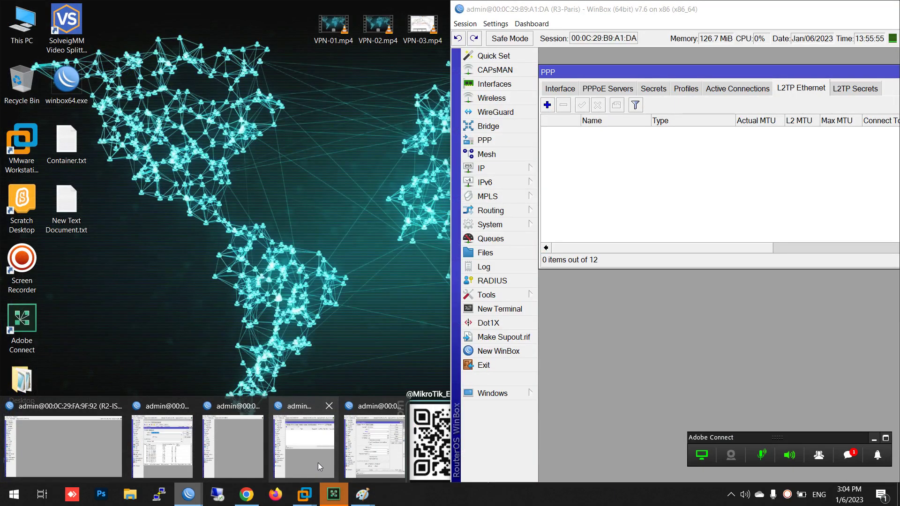
click(319, 463)
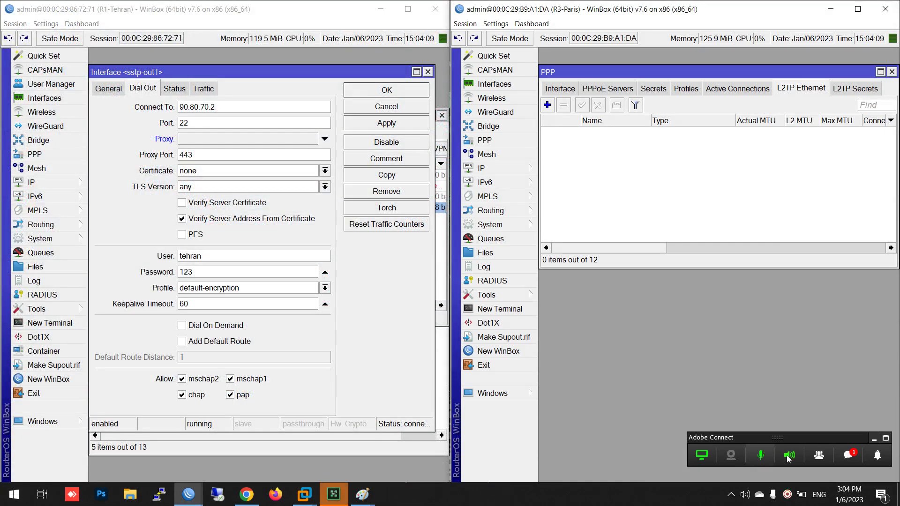
click(848, 457)
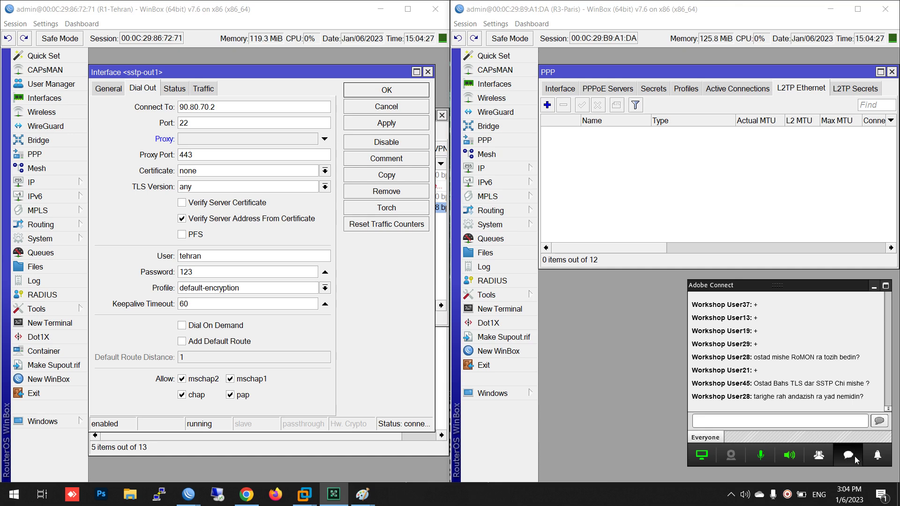
click(856, 459)
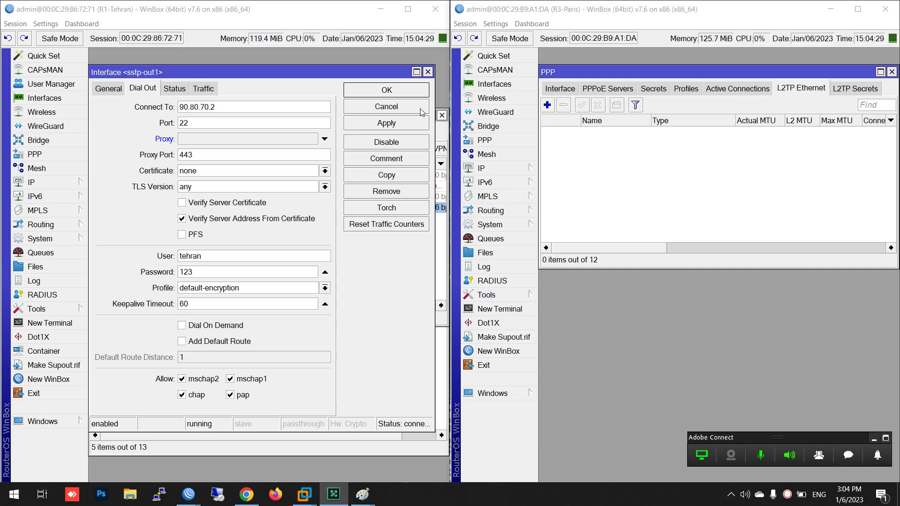
click(442, 115)
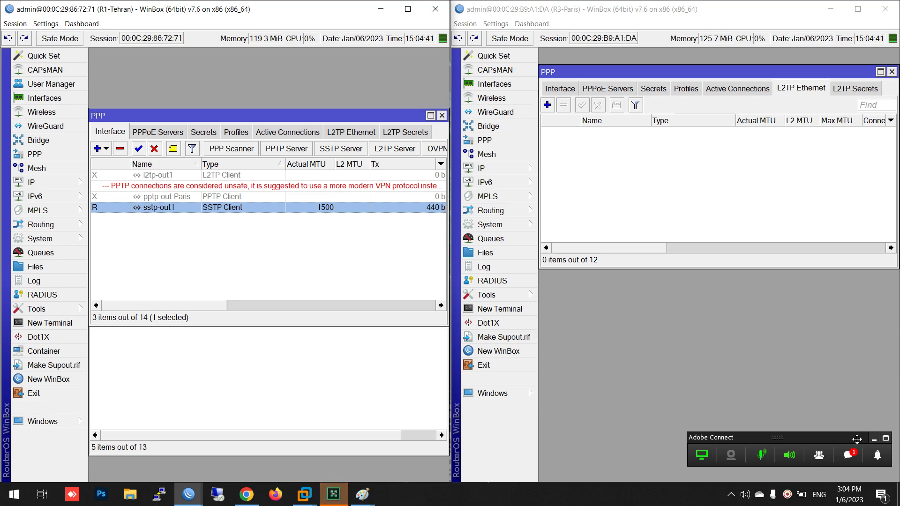
click(854, 455)
Hide the chat, move Tehran's PPP window higher and close its Route List
click(854, 456)
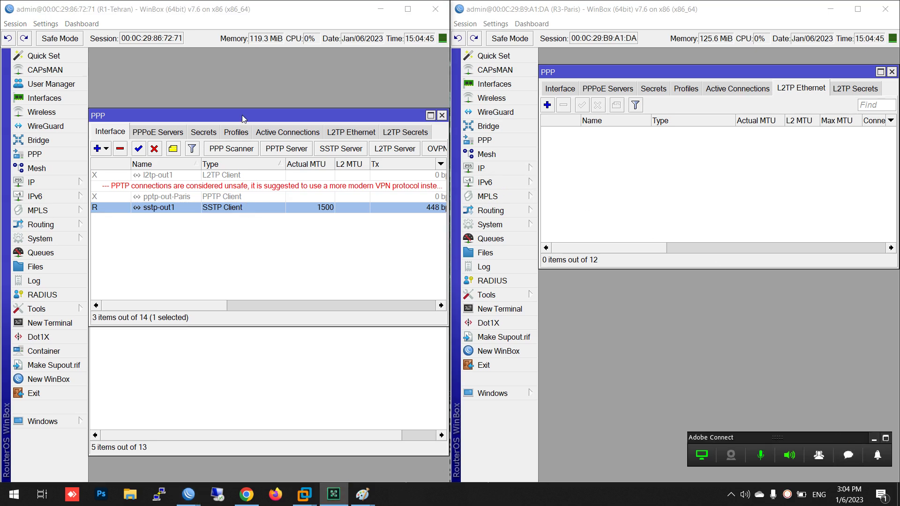
drag(244, 117, 242, 62)
click(318, 335)
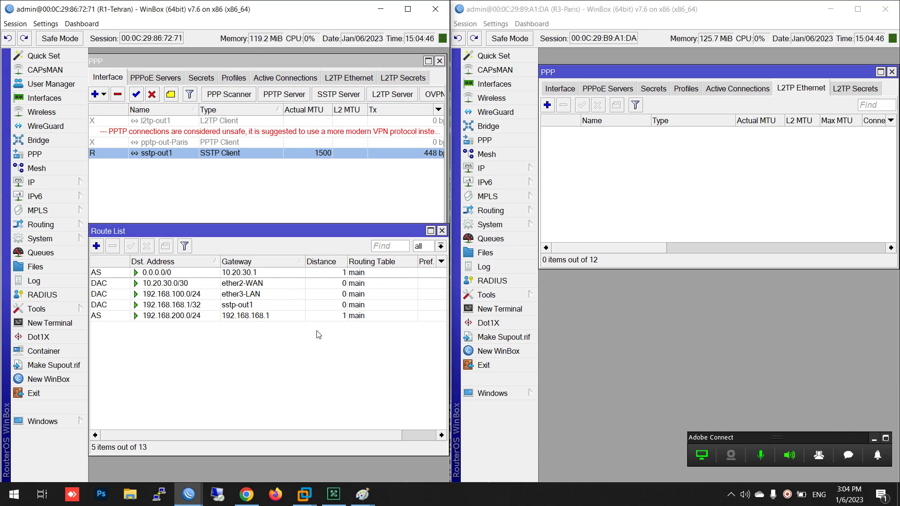
click(441, 231)
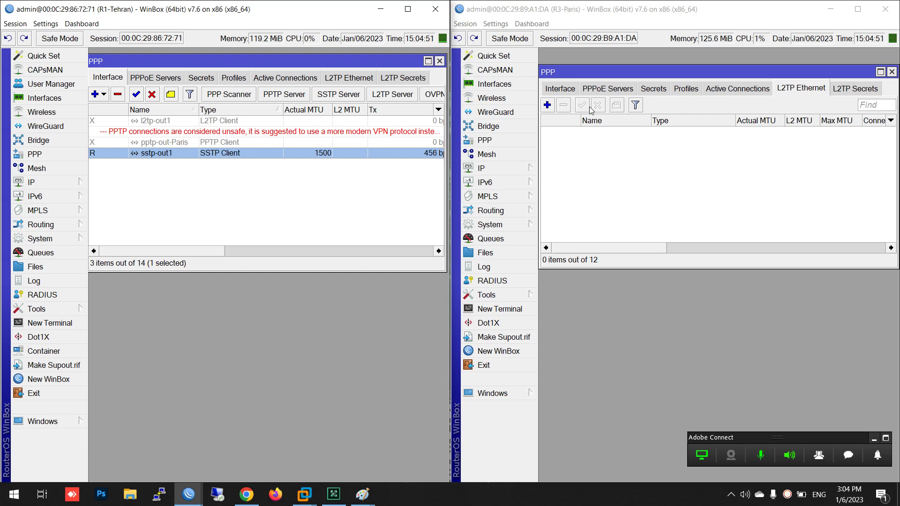
Check the status of Paris's sstp-tehran PPP interface, then open Paris's SSTP Server settings
click(556, 89)
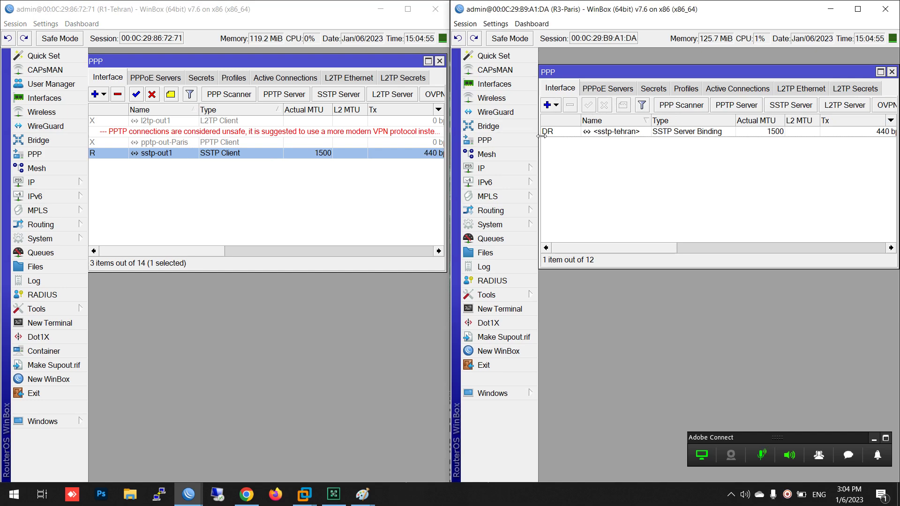
double_click(594, 131)
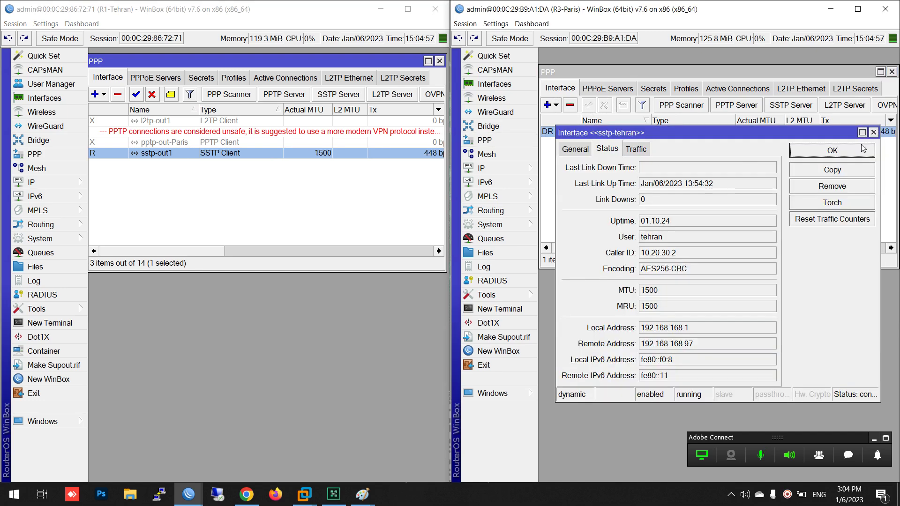
click(873, 132)
click(790, 105)
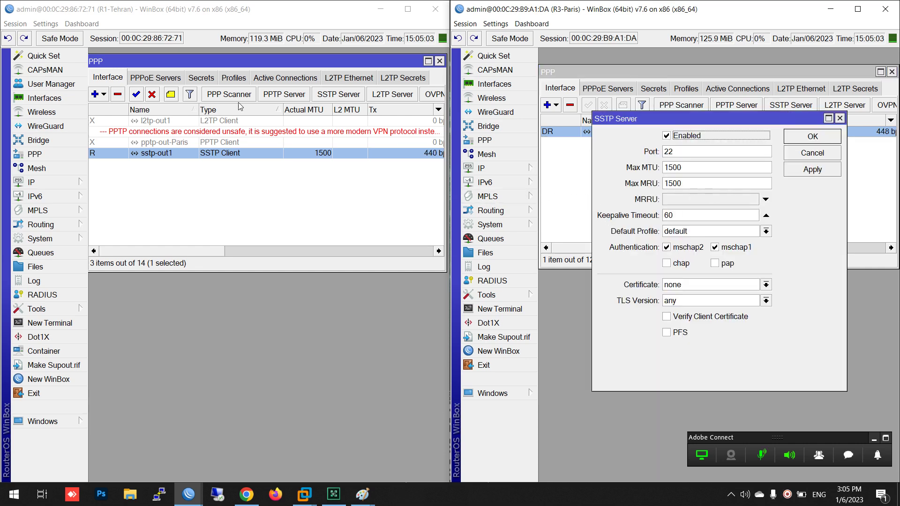
double_click(154, 156)
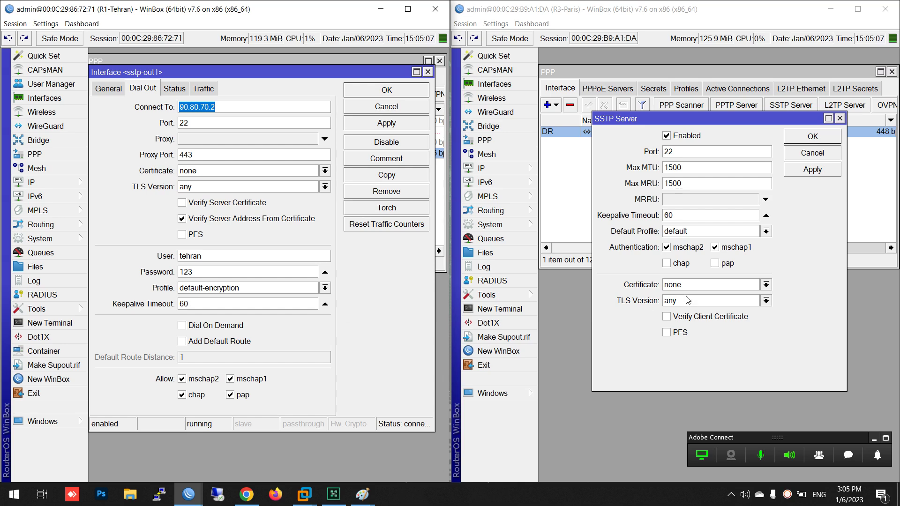
click(687, 287)
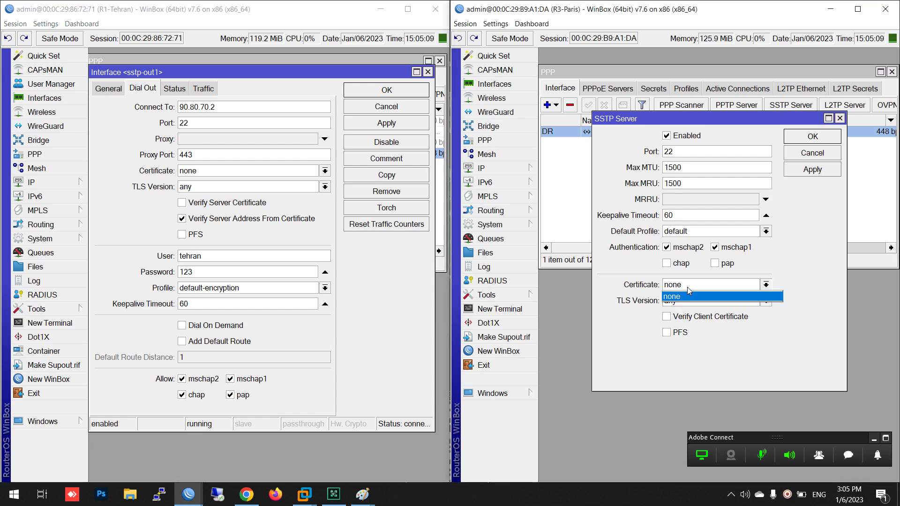
click(689, 288)
click(688, 304)
click(687, 303)
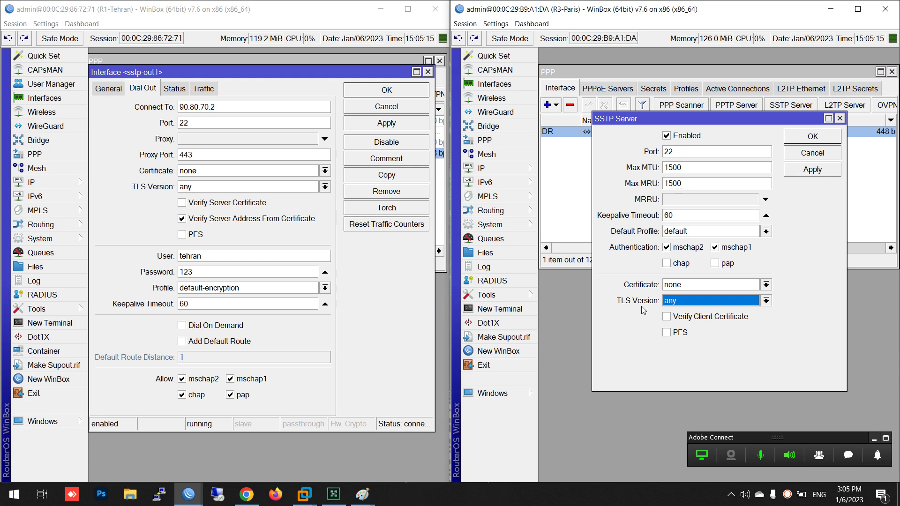
click(686, 285)
click(686, 285)
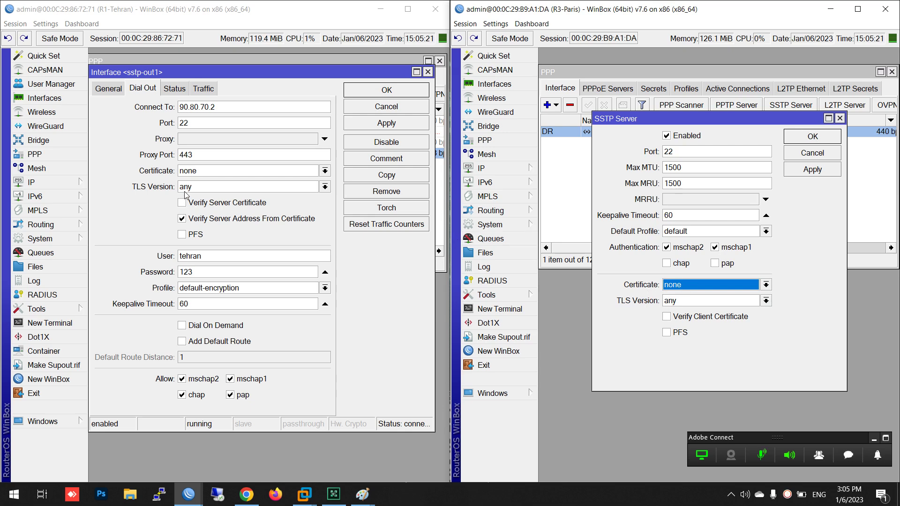
click(195, 173)
click(195, 173)
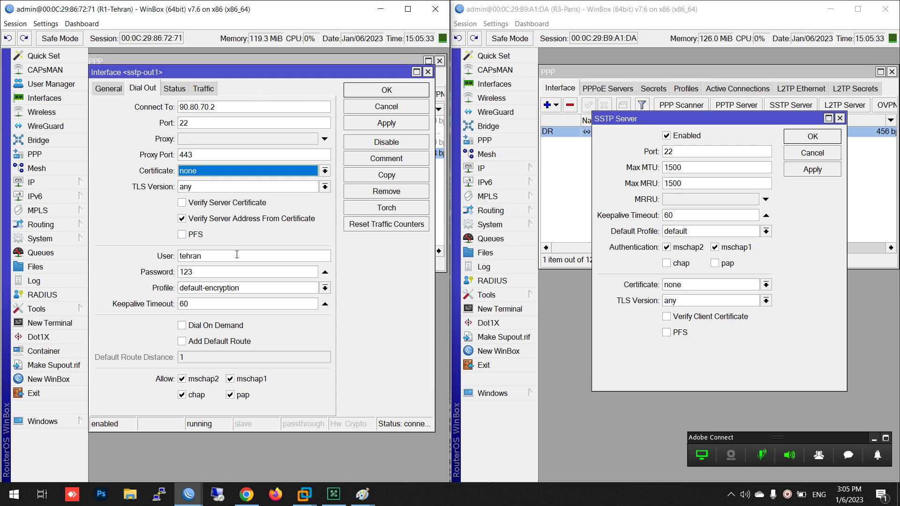
double_click(195, 256)
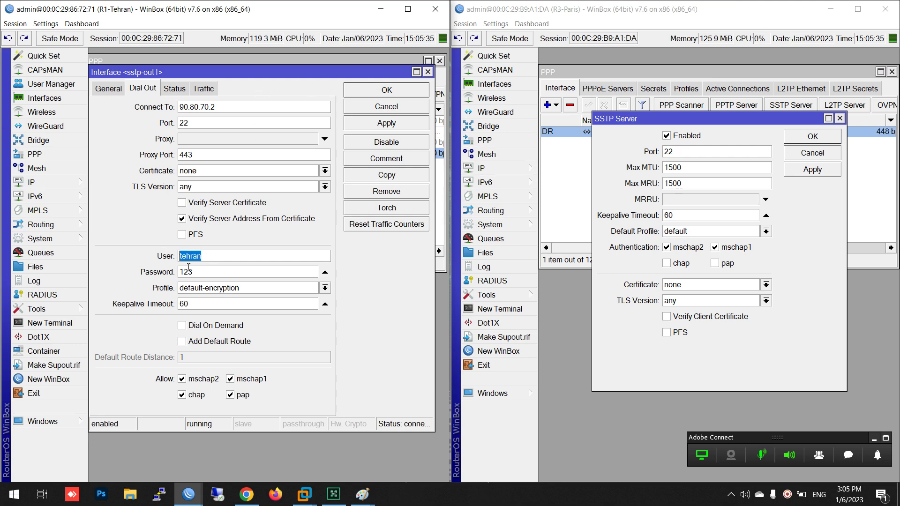
double_click(188, 269)
drag(215, 258, 170, 279)
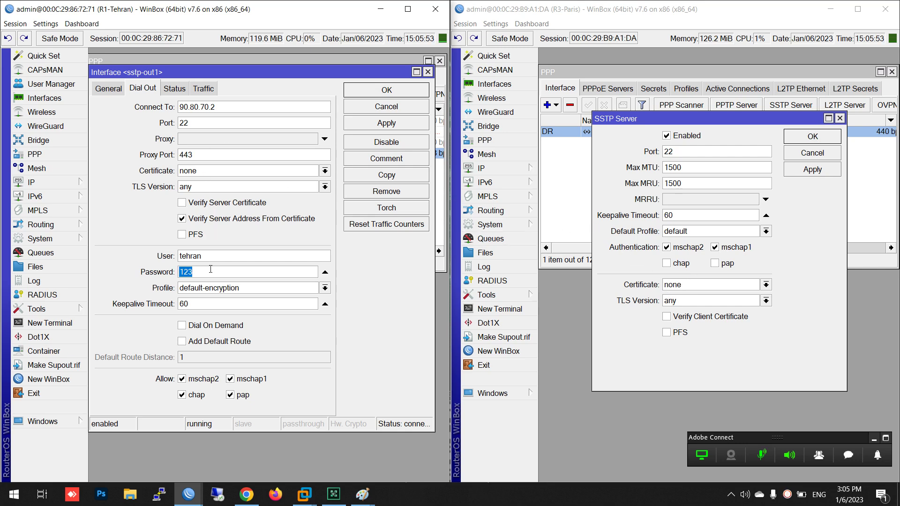
key(shift+Tab)
key(Tab)
click(374, 104)
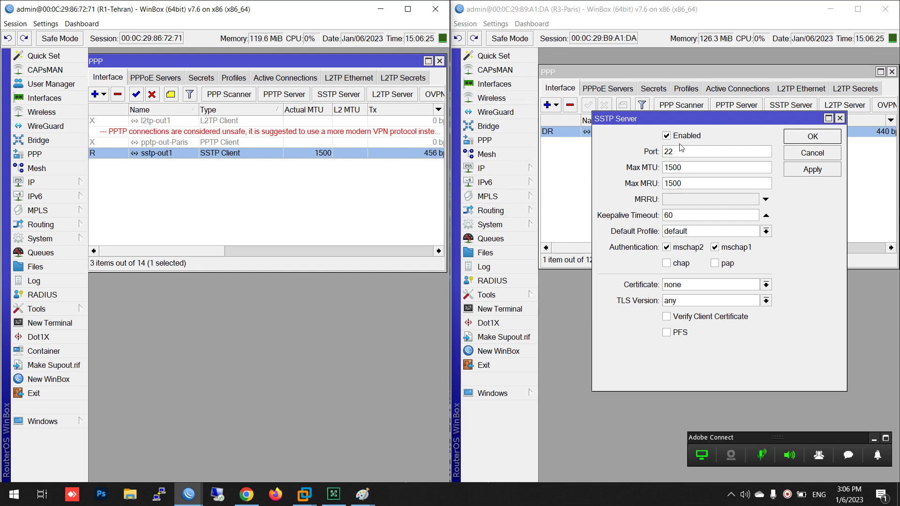
drag(685, 119, 667, 145)
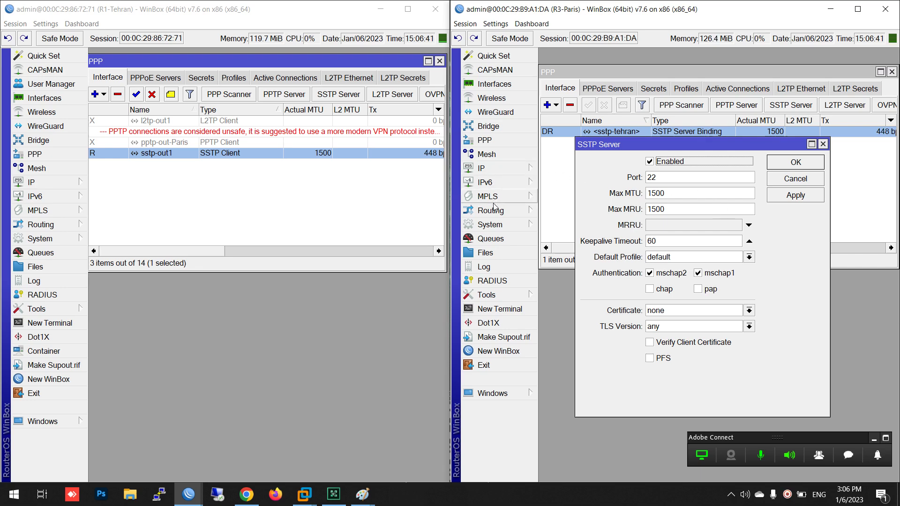
Open Paris's Certificates list under System, enlarge it and start a new certificate
click(494, 224)
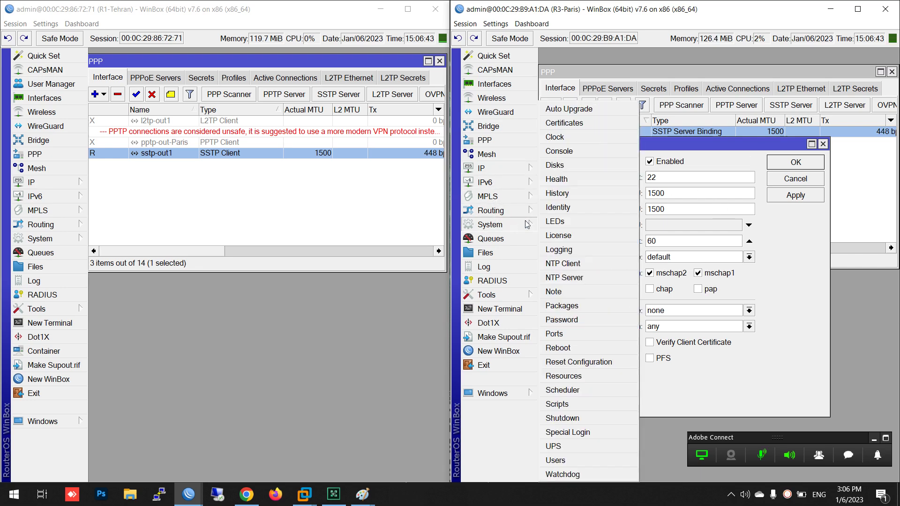
click(577, 123)
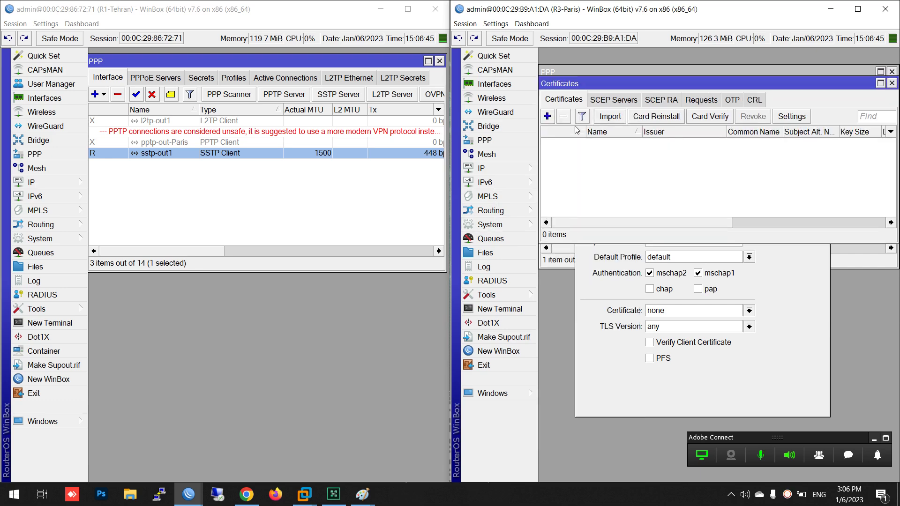
drag(669, 241, 669, 312)
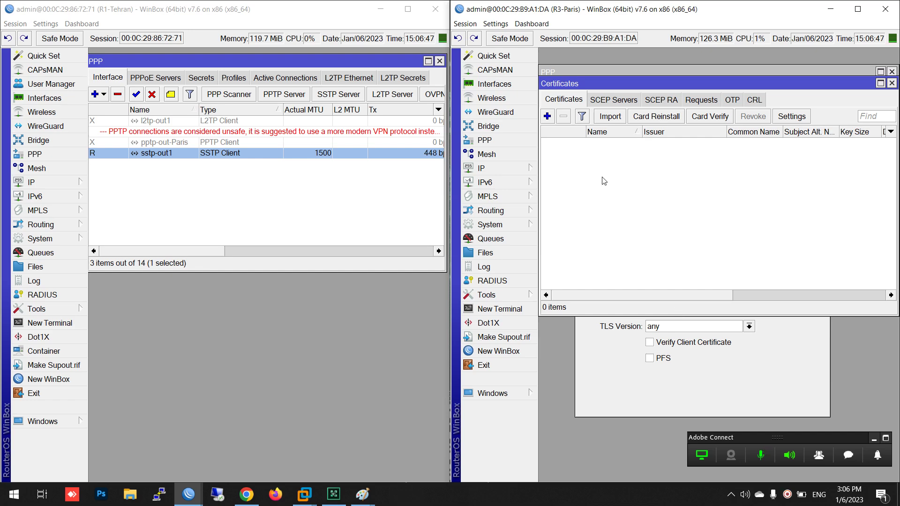
click(549, 117)
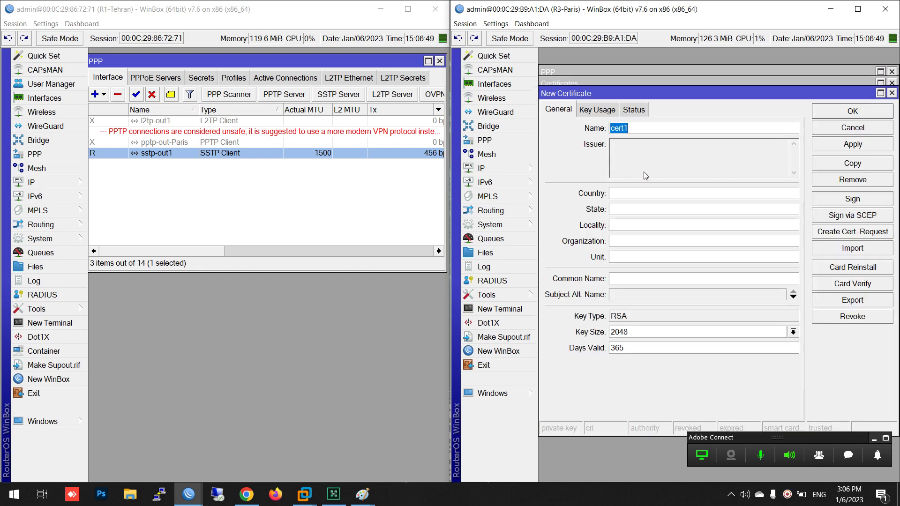
Open the 90.80.70.2/30 entry in IP Addresses, discarding an accidental cut of its text
click(530, 169)
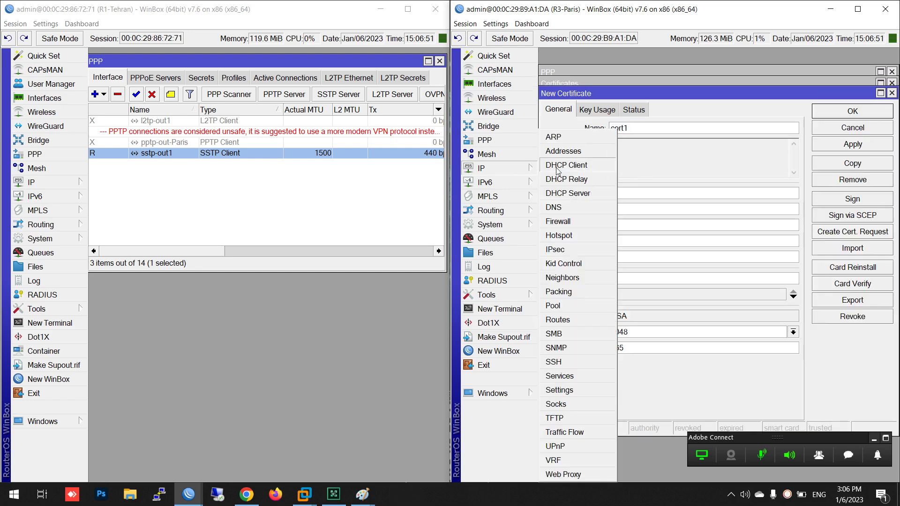
click(563, 149)
double_click(608, 109)
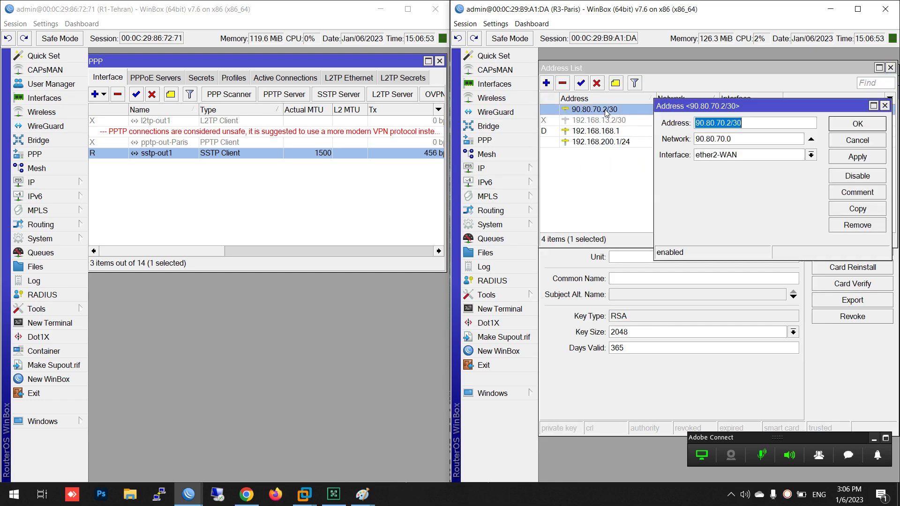
drag(732, 123, 660, 136)
right_click(702, 125)
click(729, 125)
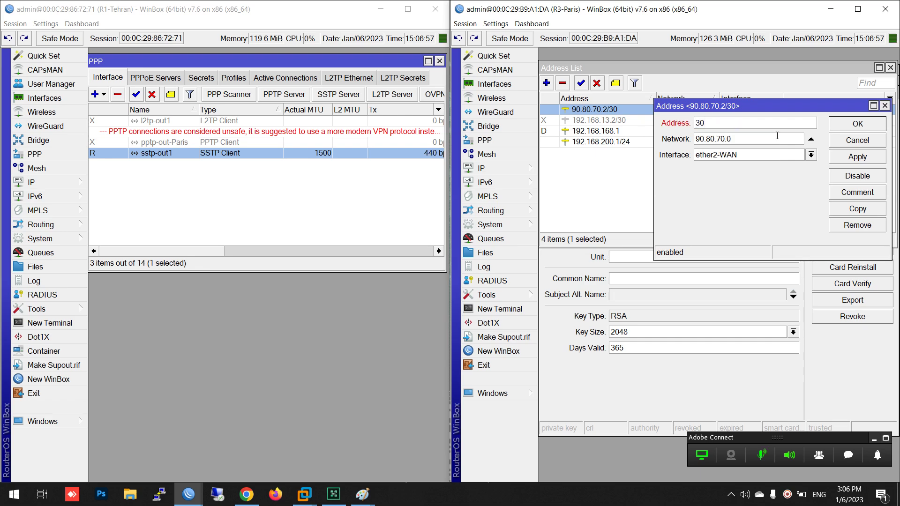
click(858, 140)
Copy 90.80.70.2 from the address entry without saving, then close the Address List
double_click(608, 110)
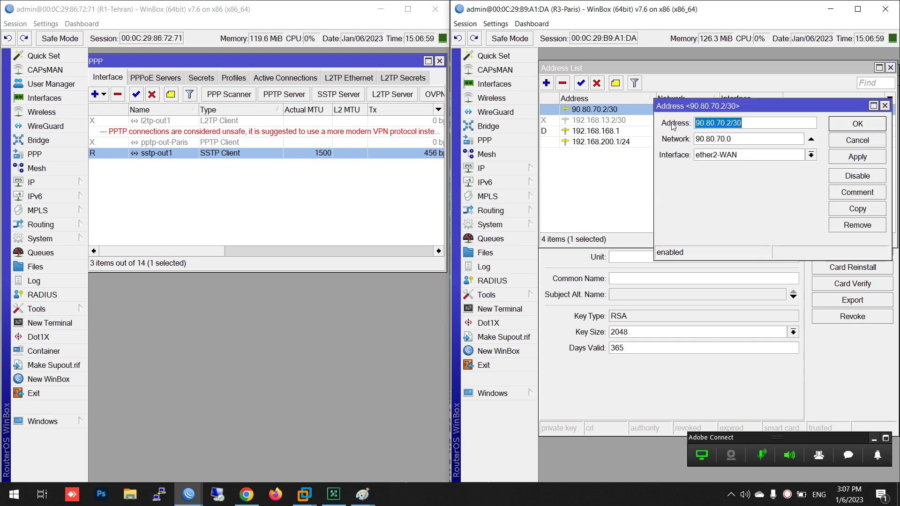
drag(731, 122, 694, 123)
right_click(708, 120)
click(732, 136)
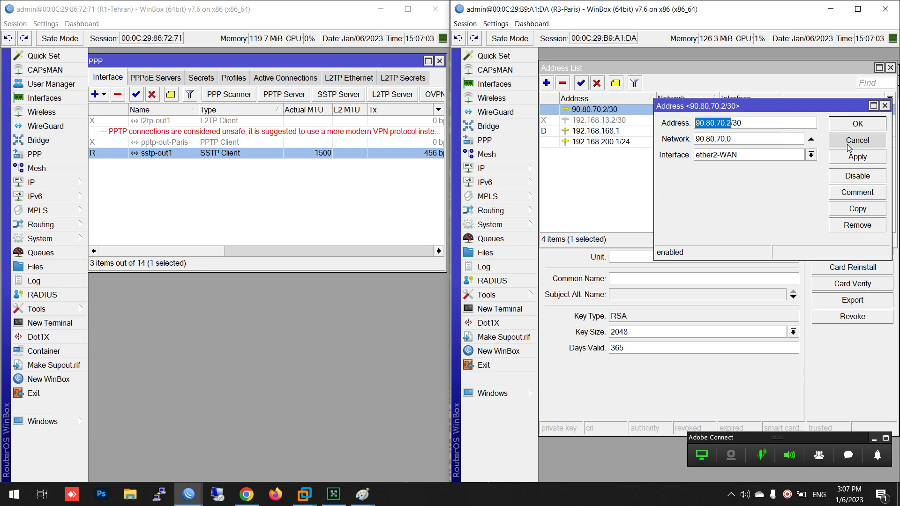
click(849, 143)
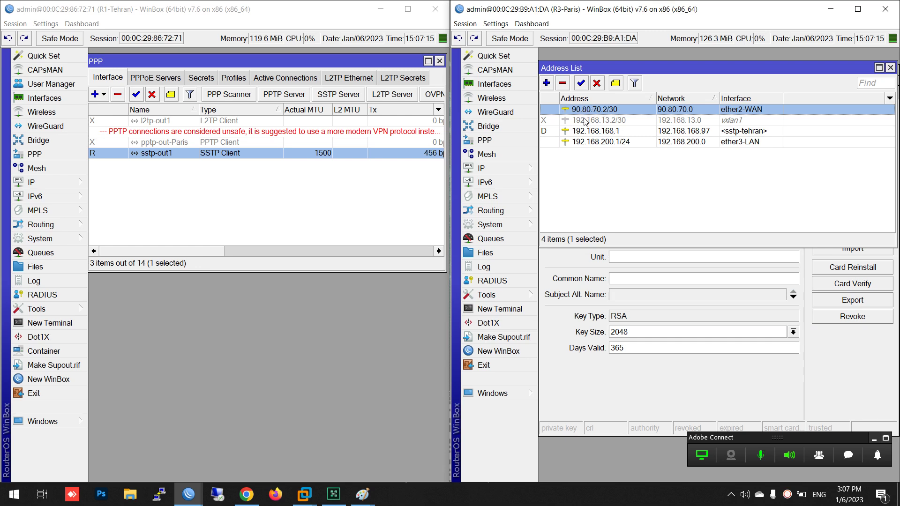
mouse_move(586, 122)
click(891, 67)
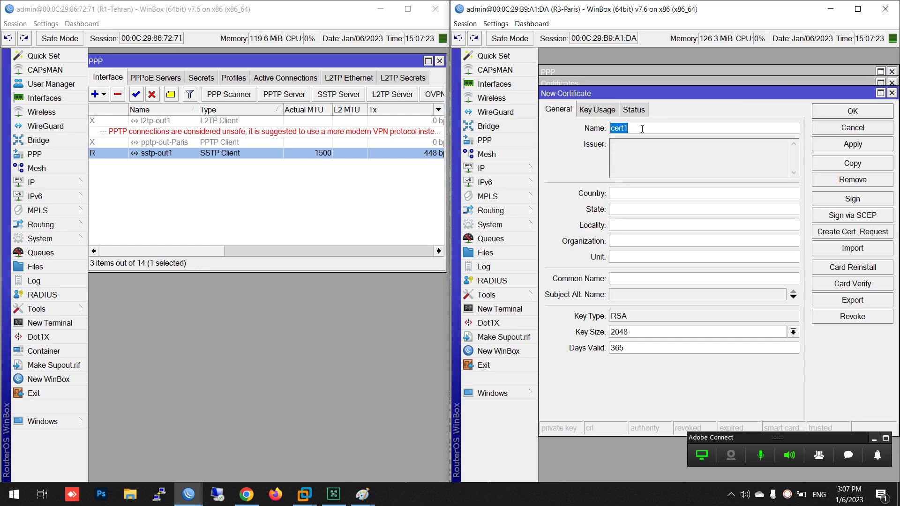
Name the certificate CA with common name 90.80.70.2, IP alternative name and 3650 days validity
text(CA)
click(627, 280)
key(ctrl+v)
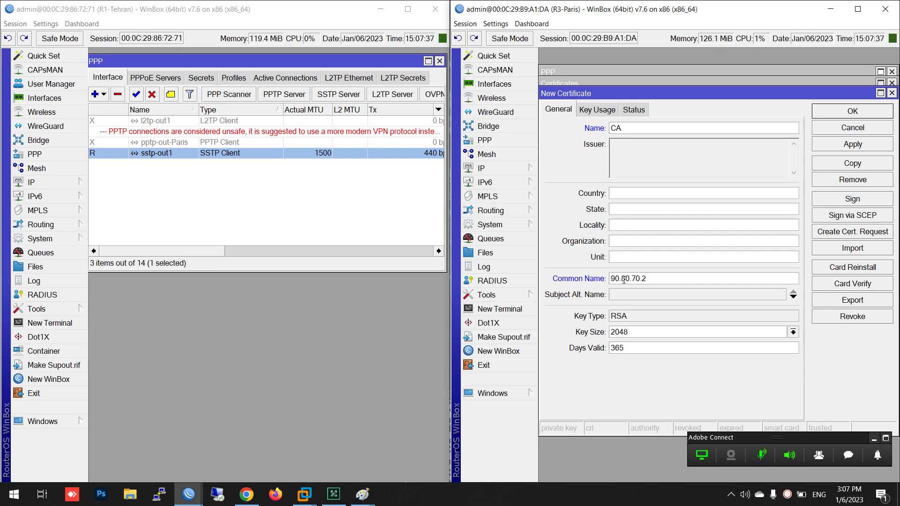
click(626, 296)
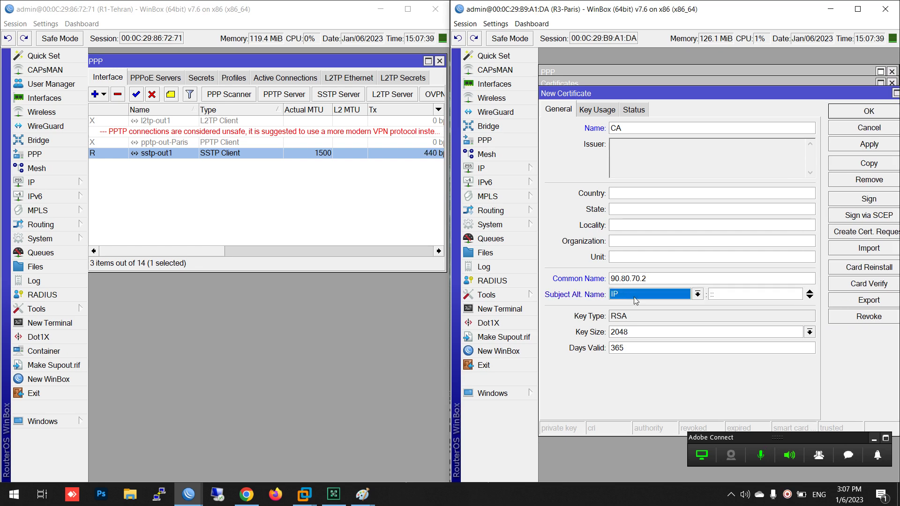
click(623, 294)
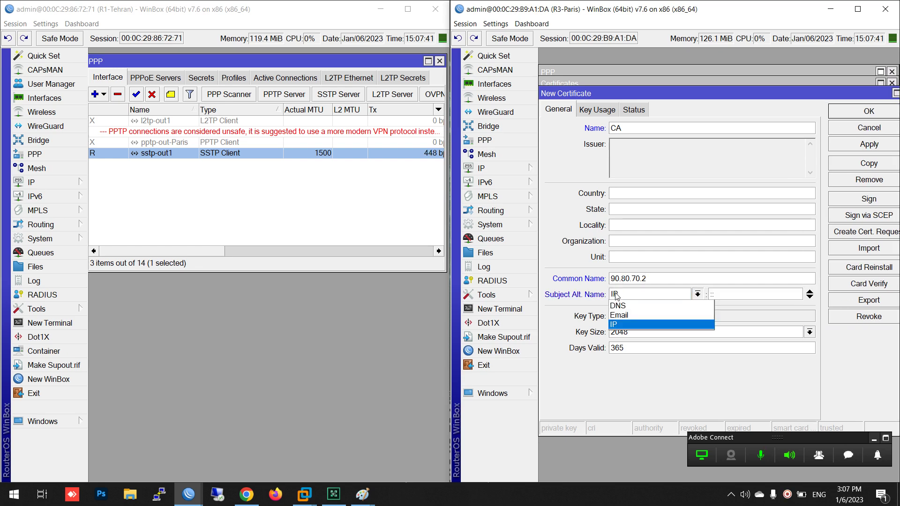
click(614, 297)
click(615, 297)
click(621, 326)
click(632, 349)
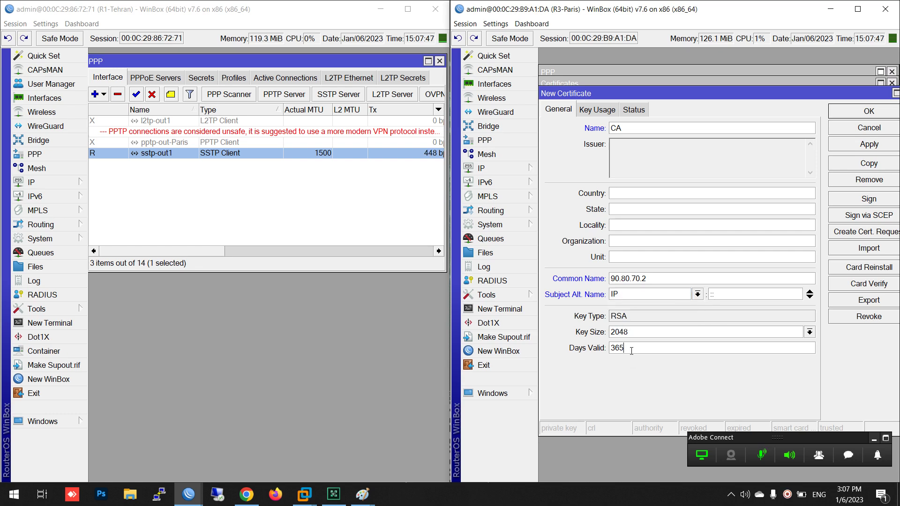
text(0)
Enable the crl sign and key cert sign key usages and apply the CA certificate
drag(623, 123, 608, 122)
drag(648, 277, 580, 290)
drag(635, 353, 609, 352)
click(597, 111)
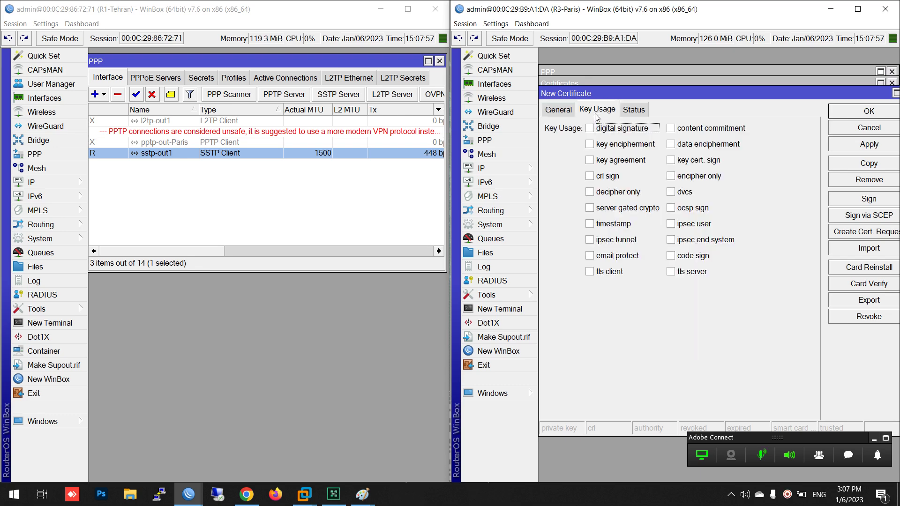
click(858, 9)
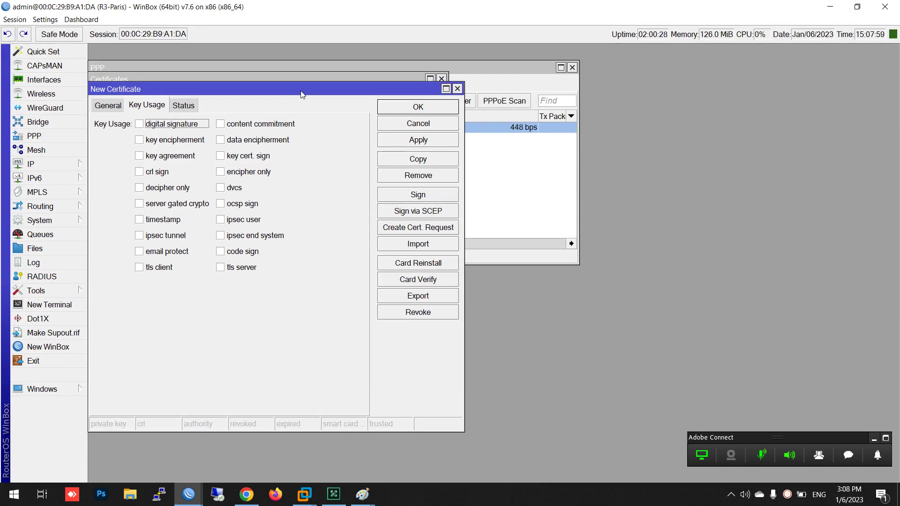
drag(301, 92, 546, 119)
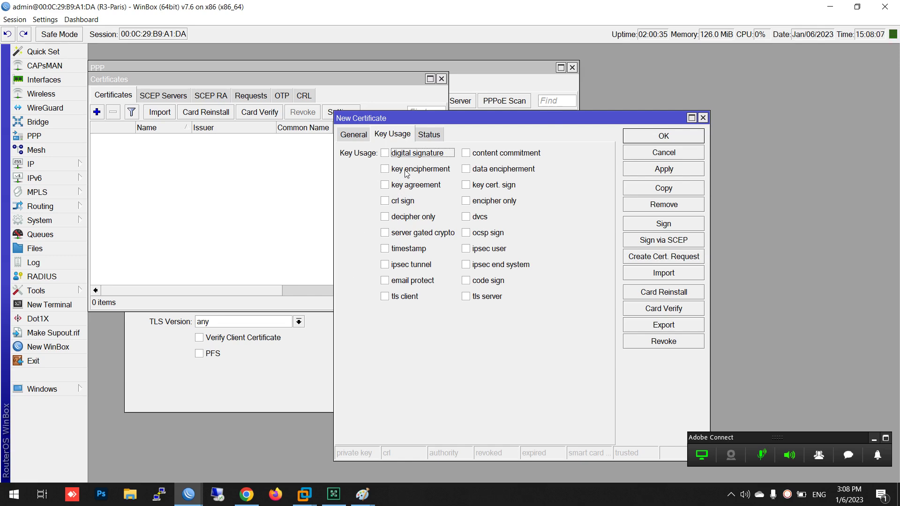
click(354, 136)
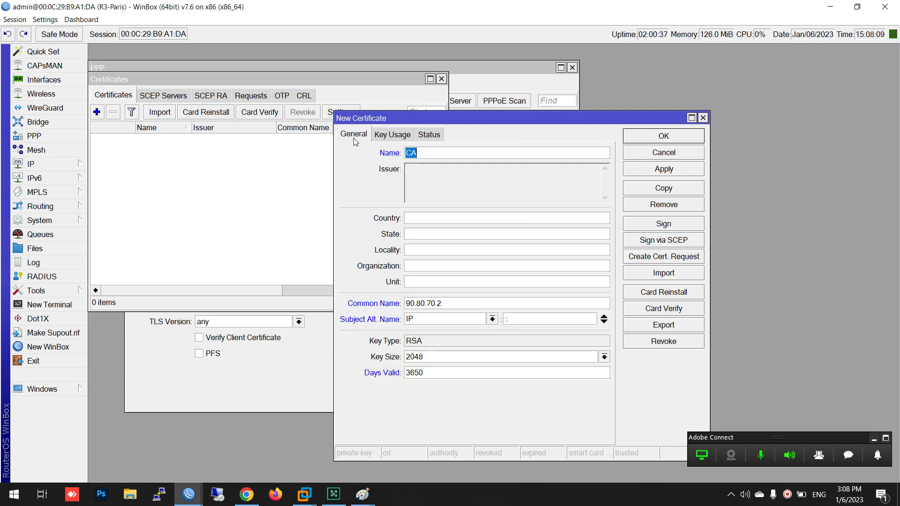
click(401, 135)
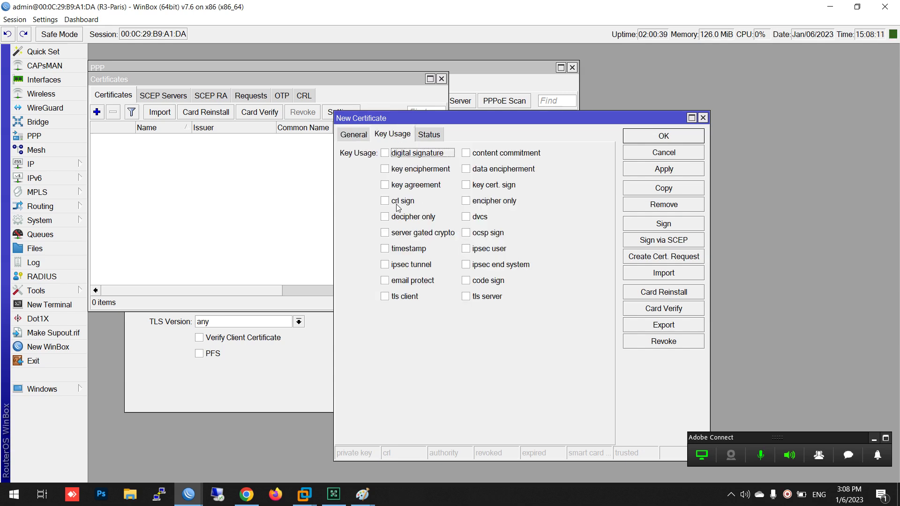
click(397, 203)
click(470, 184)
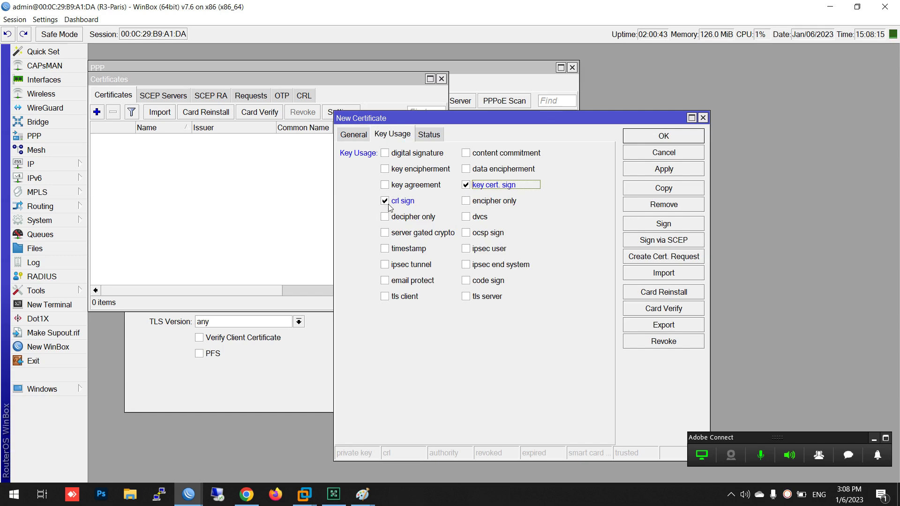
click(659, 171)
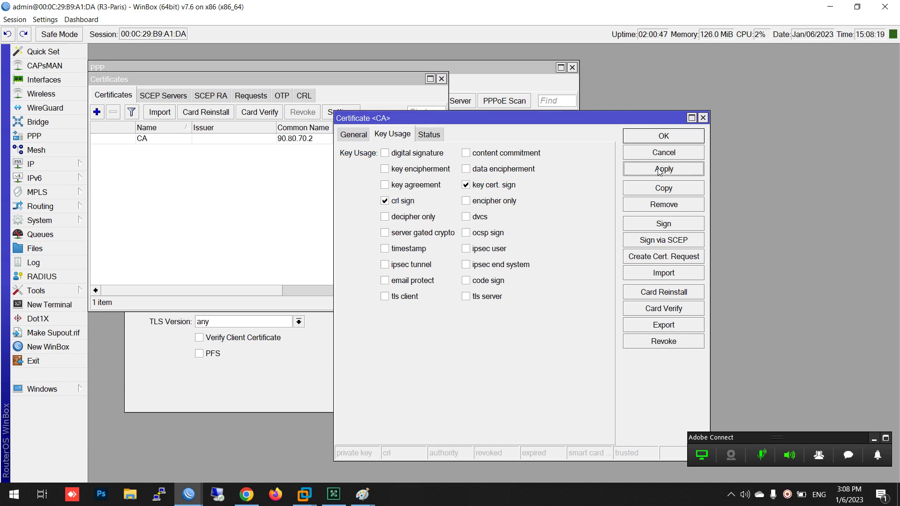
click(659, 225)
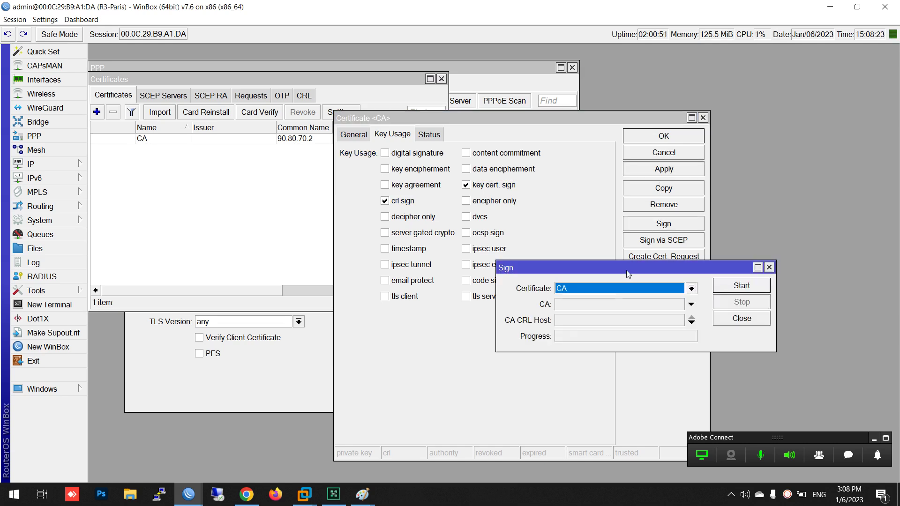
Sign the CA certificate using 90.80.70.2 as the CA CRL Host
drag(627, 271, 558, 263)
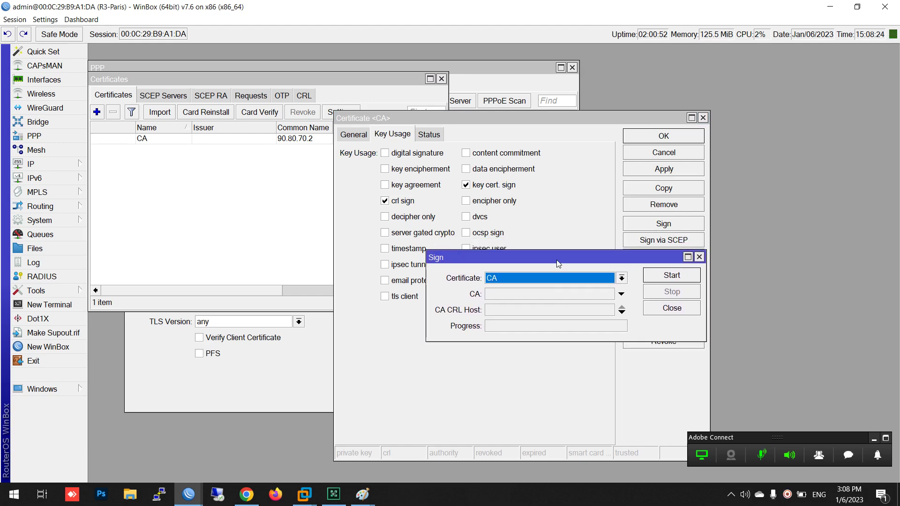
click(498, 310)
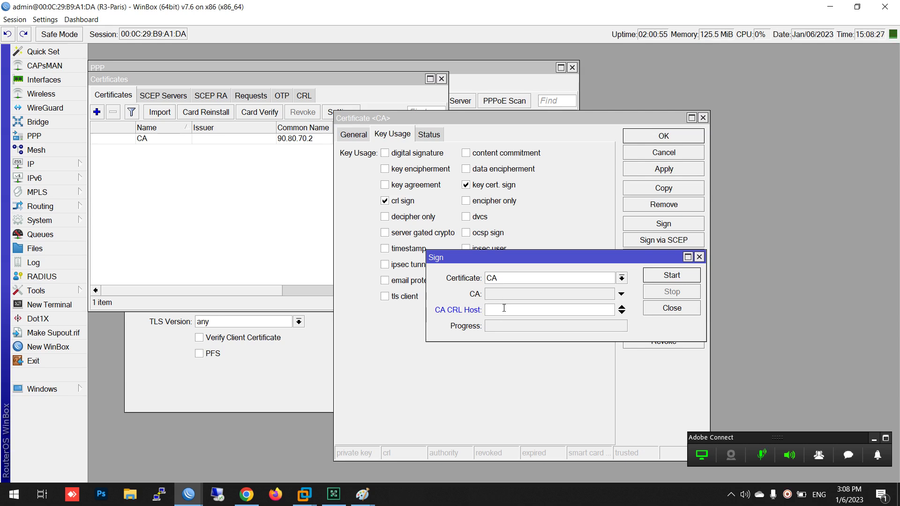
key(ctrl+v)
drag(524, 309, 440, 311)
key(ctrl+c)
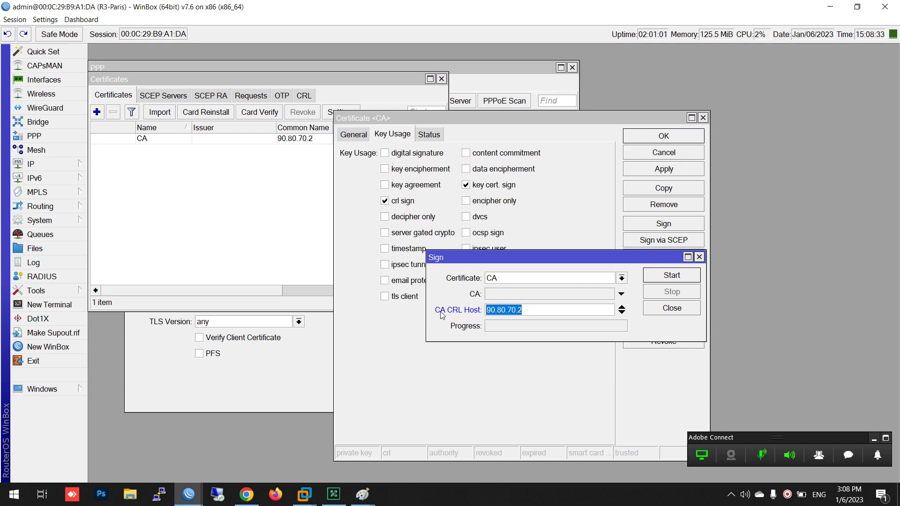
click(682, 279)
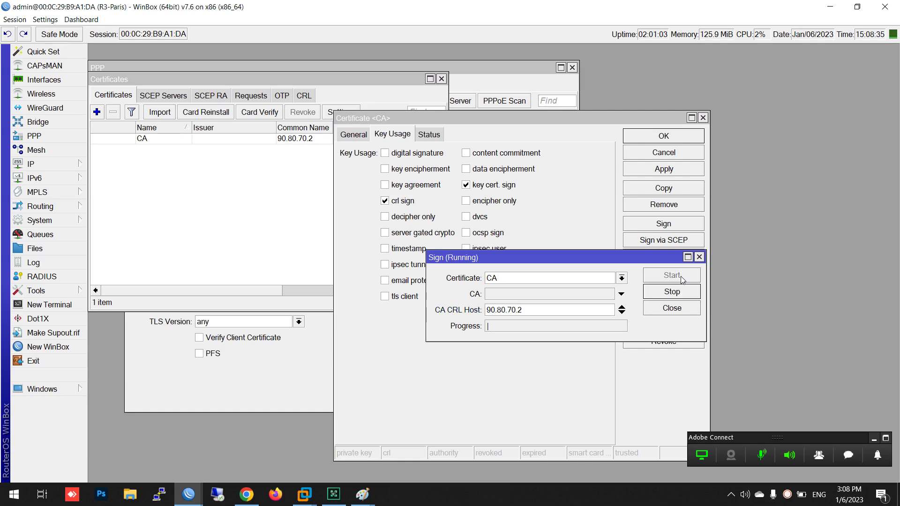
click(669, 309)
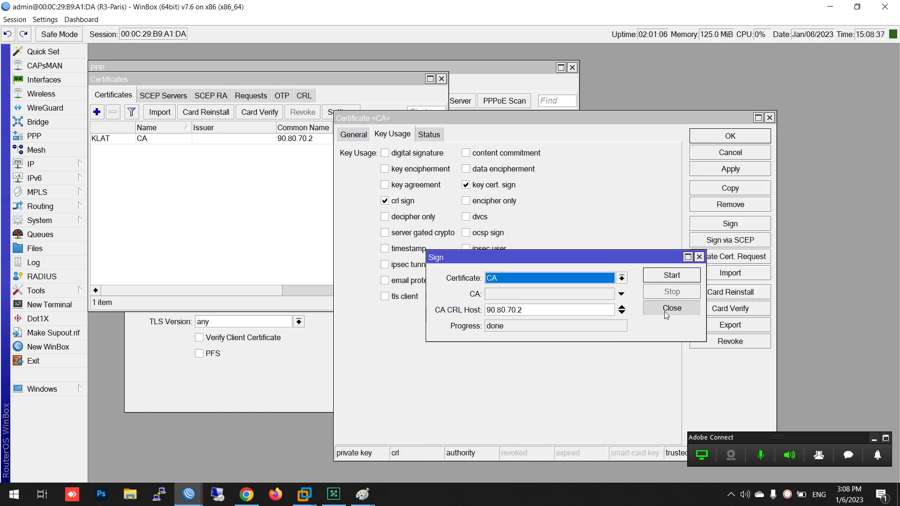
Close the CA certificate with OK and widen the Certificates list to show more columns
click(352, 135)
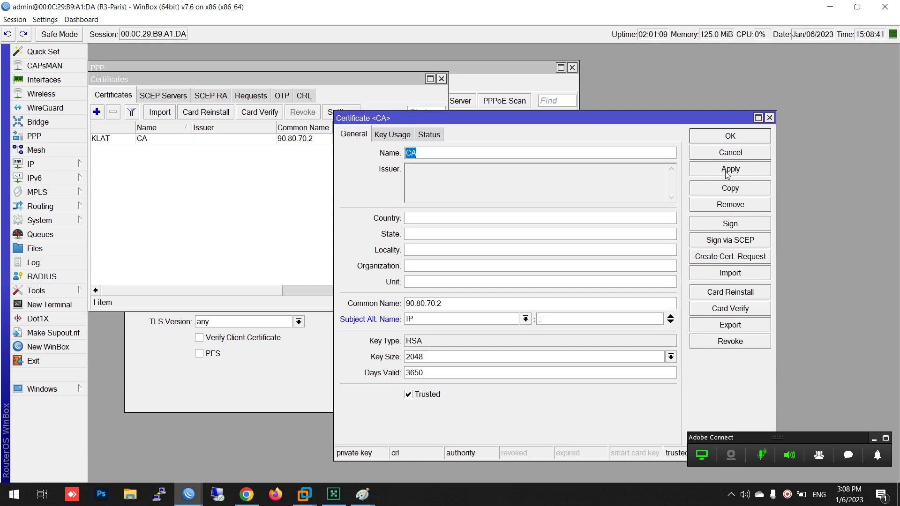
click(728, 136)
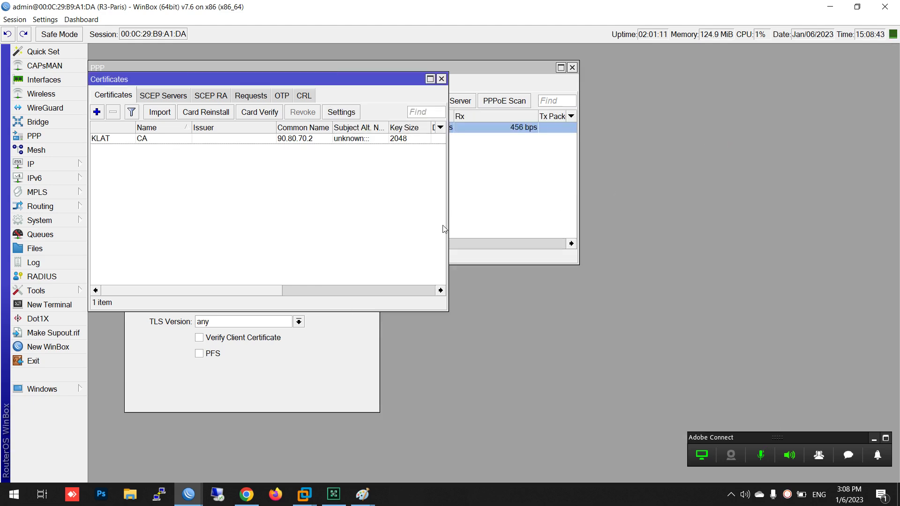
drag(444, 228, 581, 228)
drag(397, 91, 597, 97)
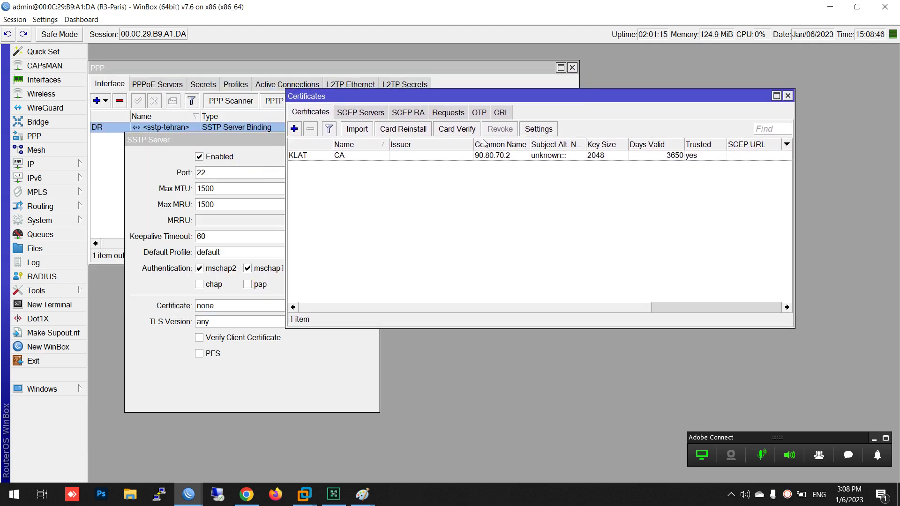
click(272, 388)
Cancel the SSTP Server settings and bring the Certificates list back to the front
click(364, 175)
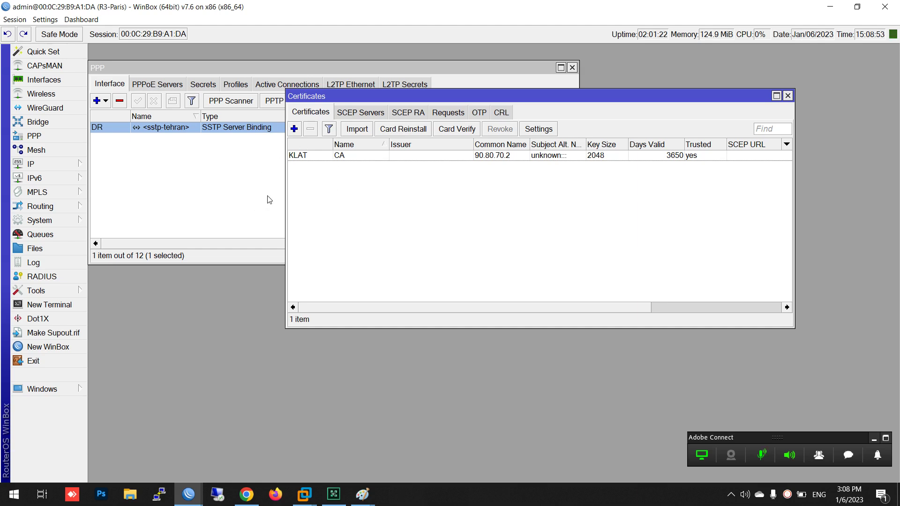
click(249, 194)
click(610, 181)
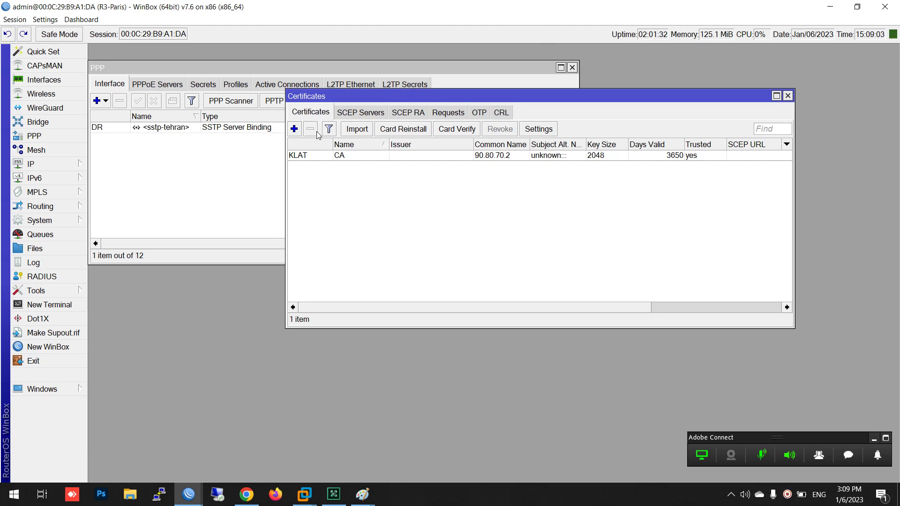
Create certificate Server: common name 90.80.70.2, IP alternative name, 3650 days, tls client usage removed
click(294, 128)
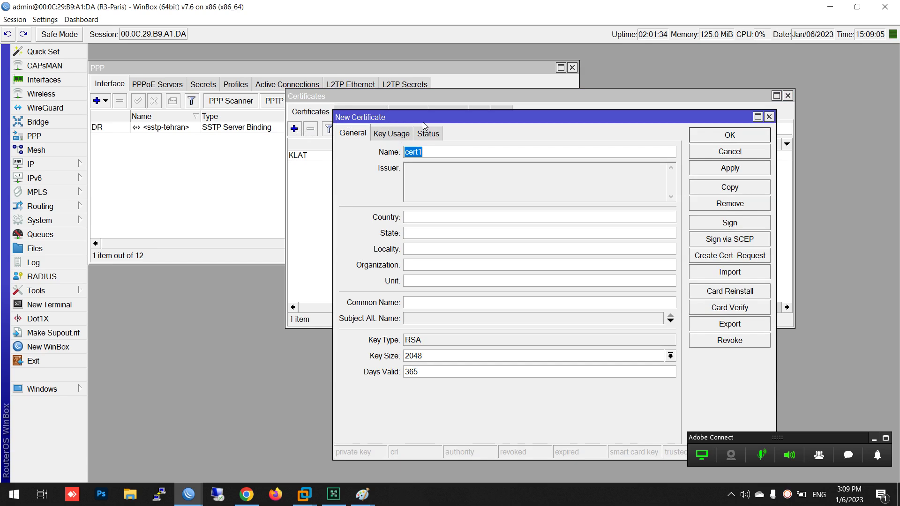
text(Server)
key(ctrl+v)
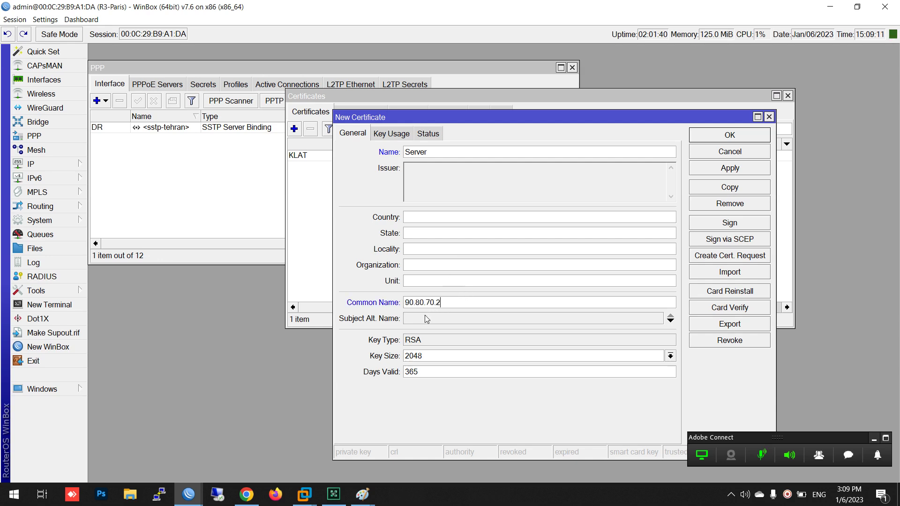
click(427, 319)
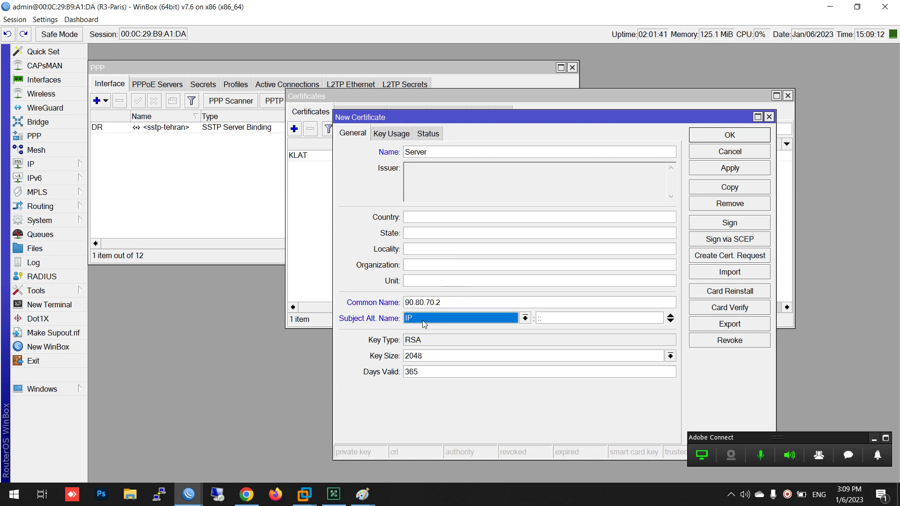
click(429, 372)
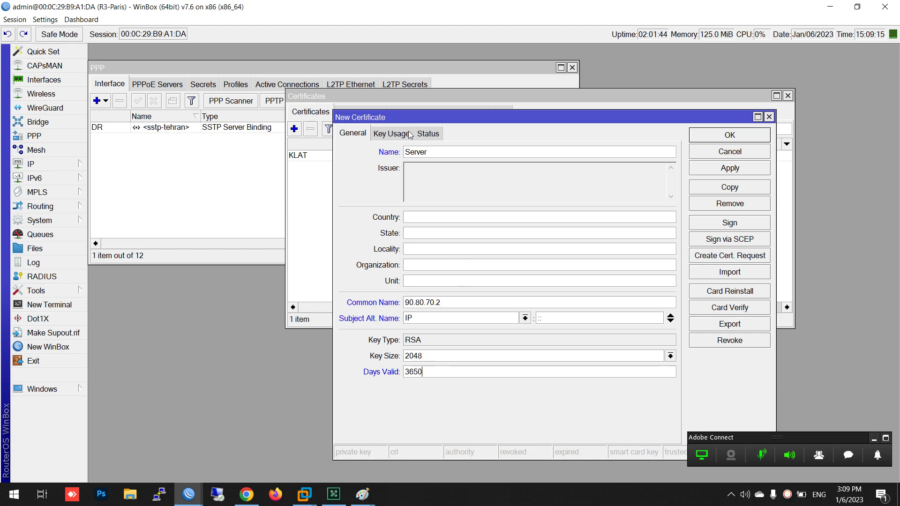
click(392, 135)
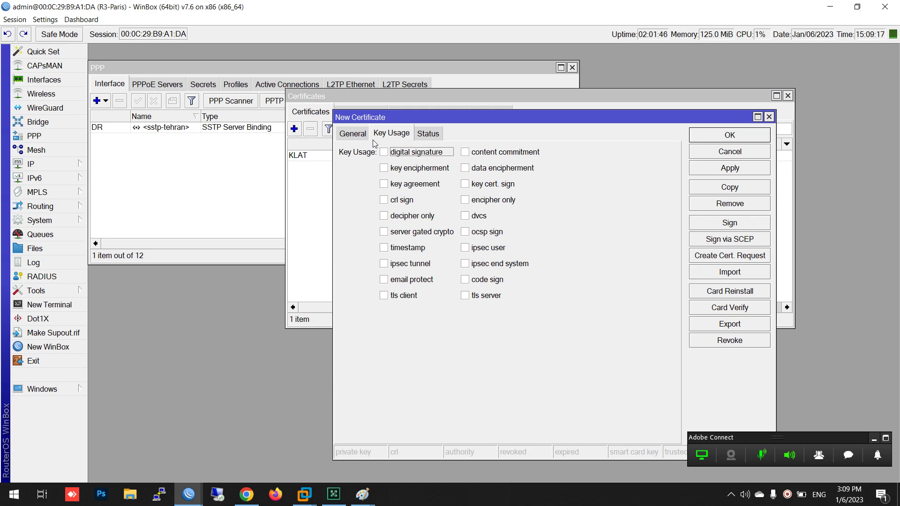
click(693, 171)
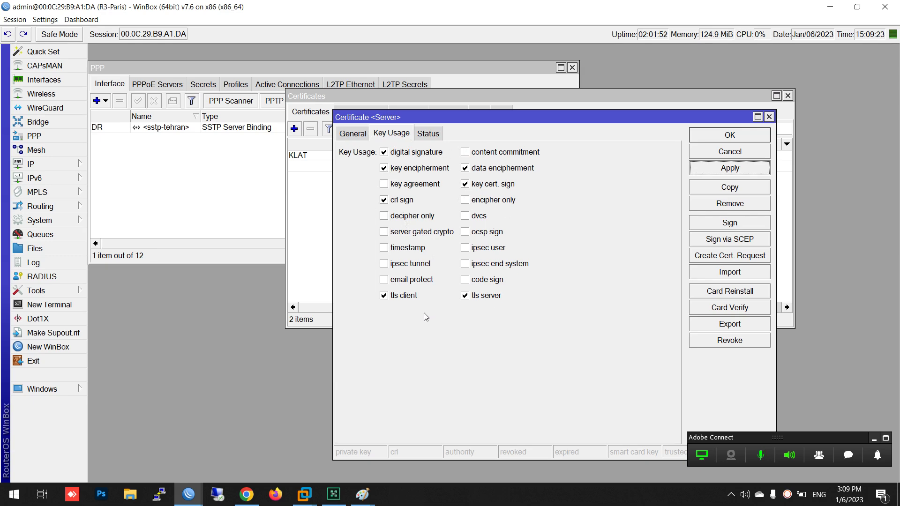
click(392, 297)
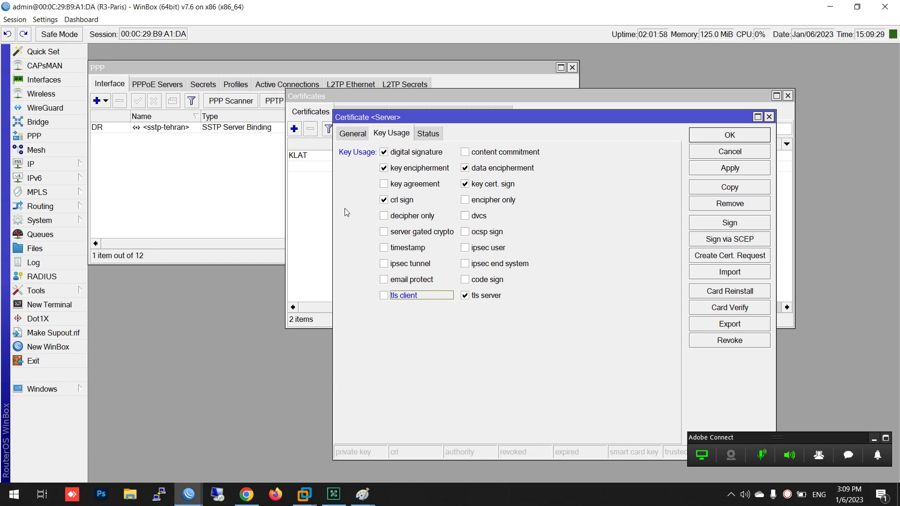
click(731, 169)
Sign the Server certificate with the CA authority
click(726, 224)
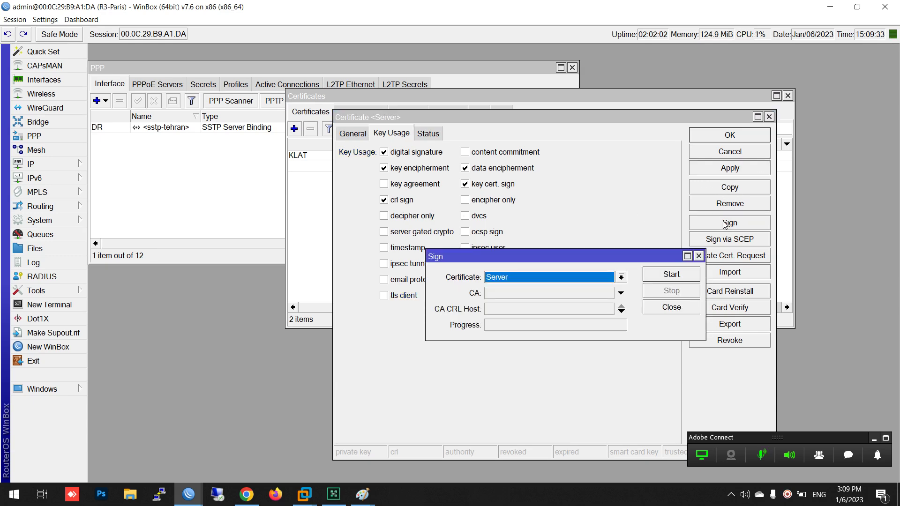
click(537, 297)
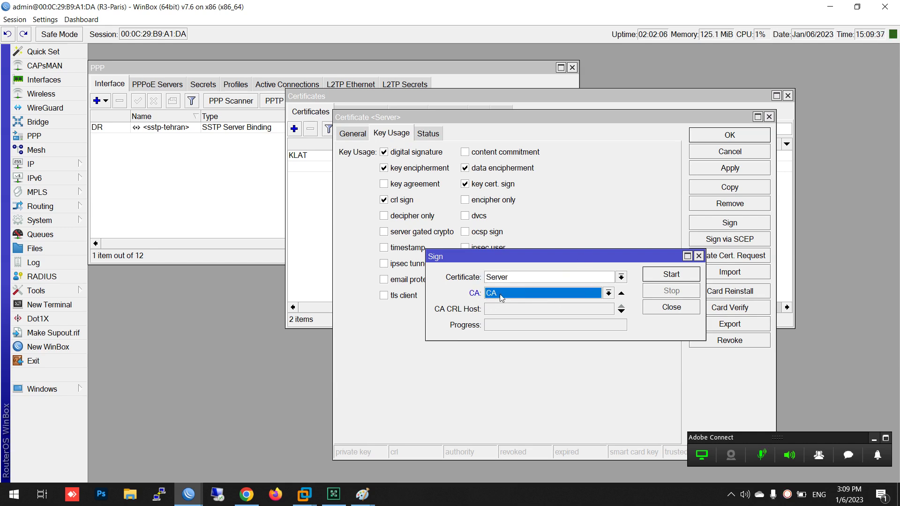
click(671, 272)
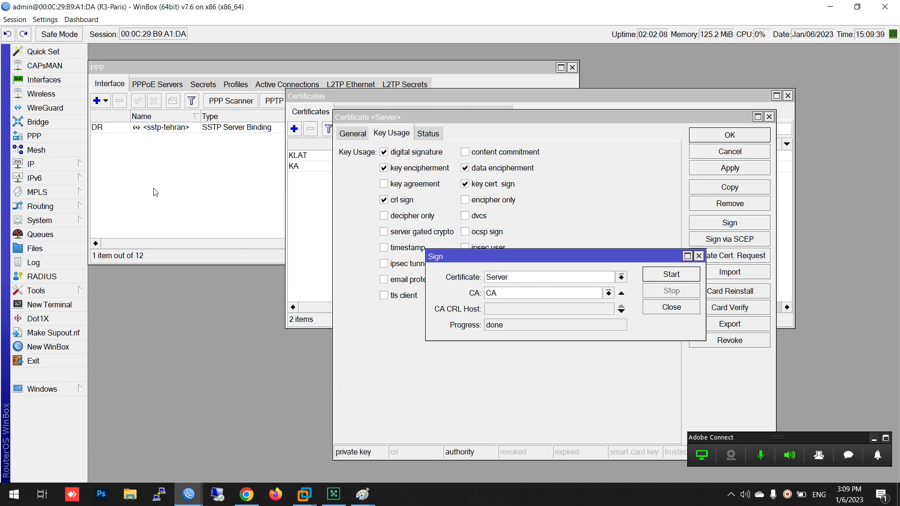
click(304, 199)
drag(330, 93, 168, 81)
click(632, 337)
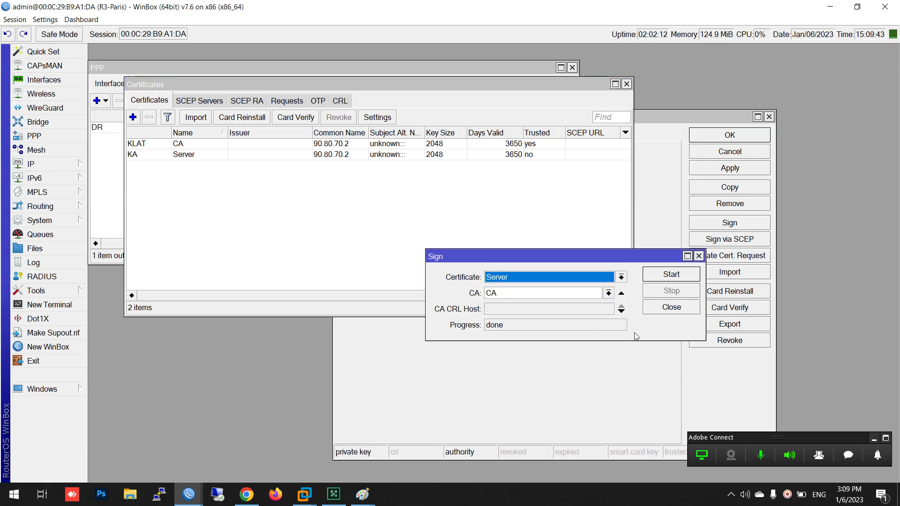
click(672, 307)
Mark the Server certificate as Trusted, apply and close it
click(482, 326)
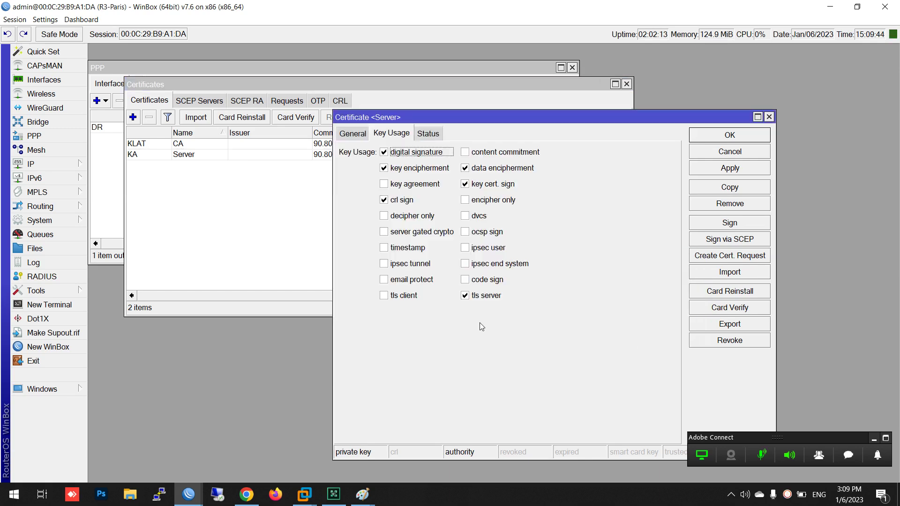
click(355, 137)
click(408, 394)
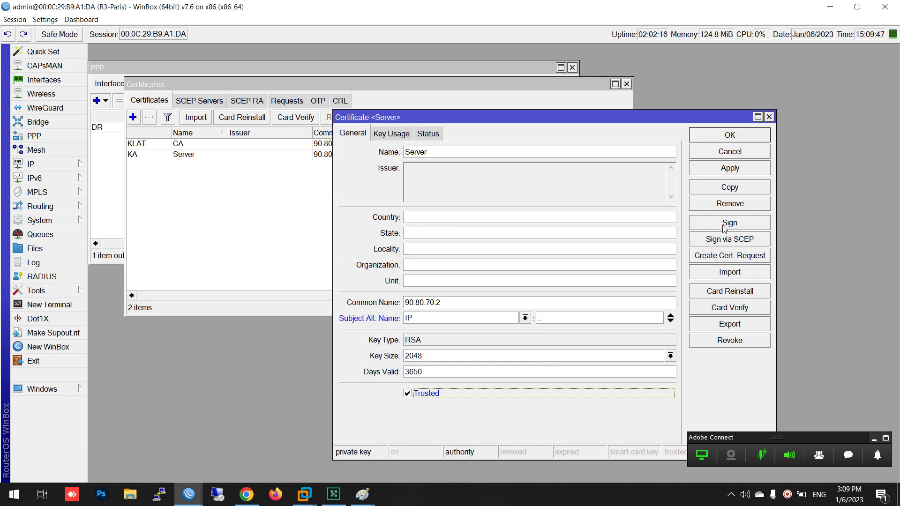
click(738, 169)
click(739, 139)
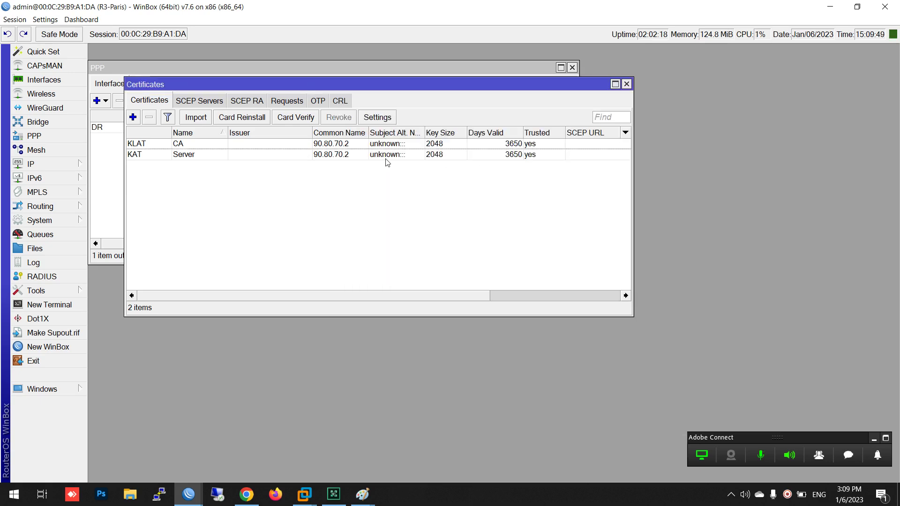
click(132, 117)
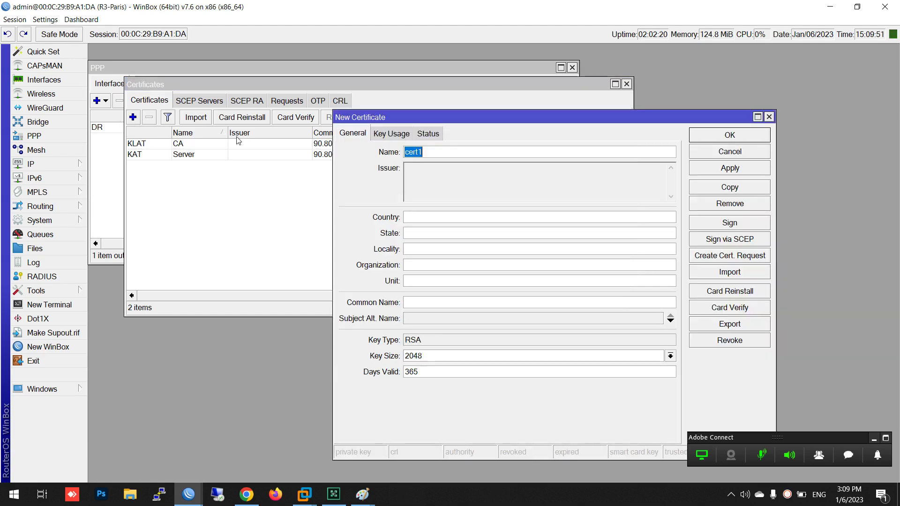
Create certificate Client with common name Client, IP alternative name, 3650 days, tls client usage only
text(Client)
click(423, 301)
text(Clie)
click(430, 320)
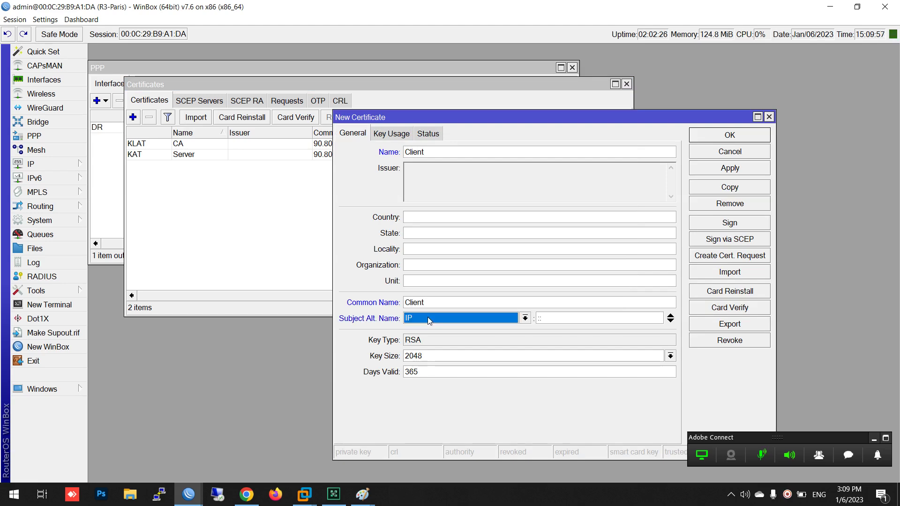
click(440, 372)
text(0)
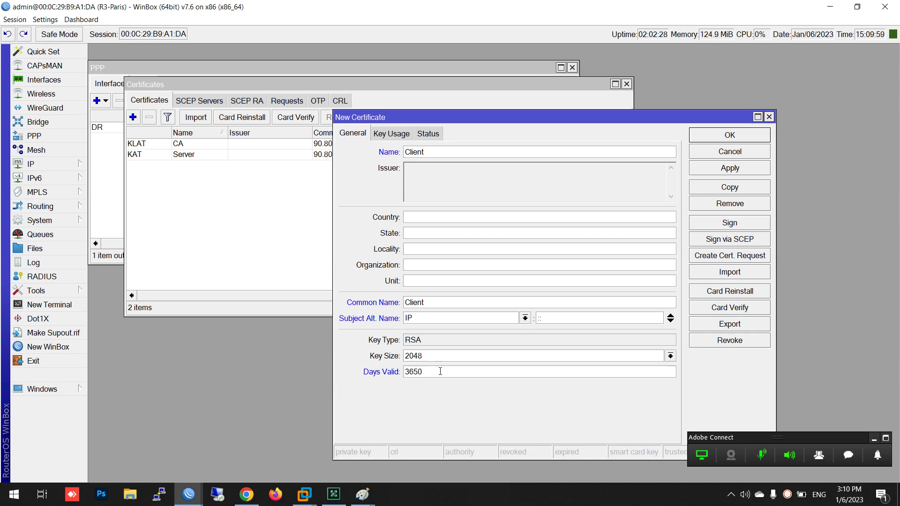
click(393, 135)
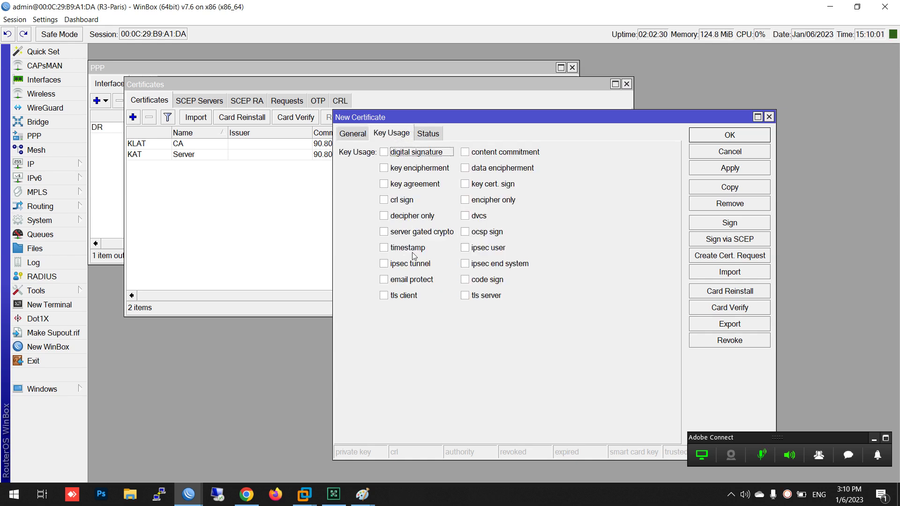
click(398, 295)
click(755, 169)
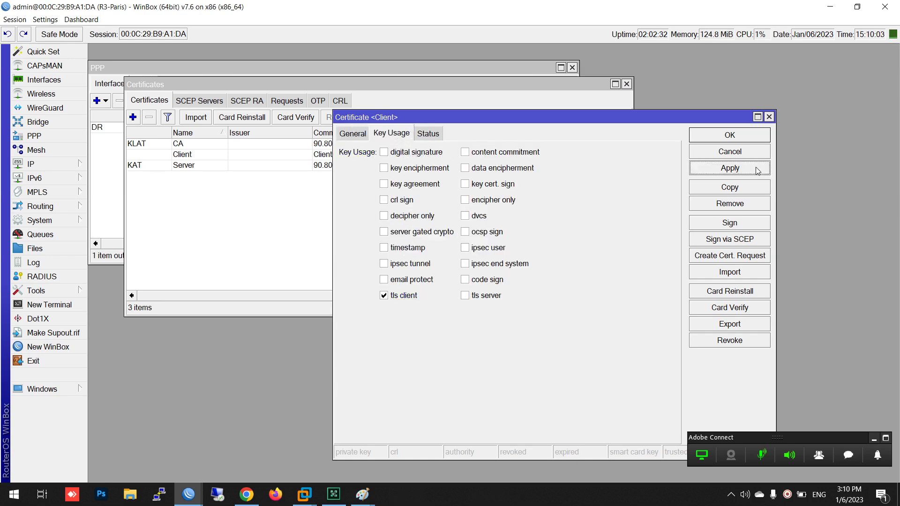
Sign the Client certificate with the CA and mark it Trusted
click(736, 223)
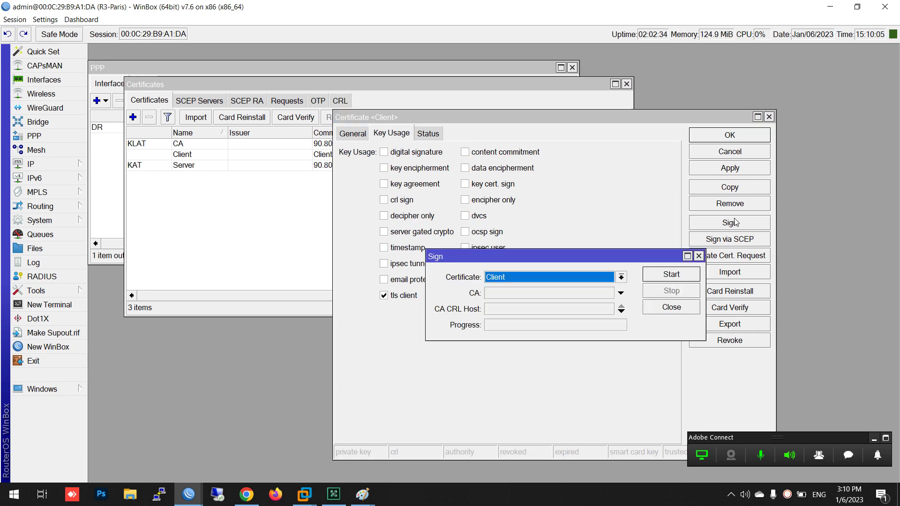
click(547, 296)
click(670, 273)
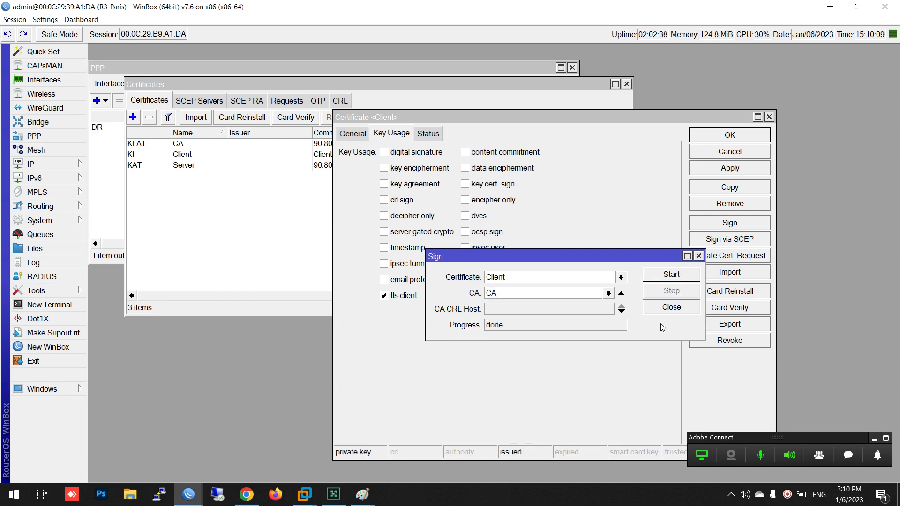
click(665, 309)
click(355, 141)
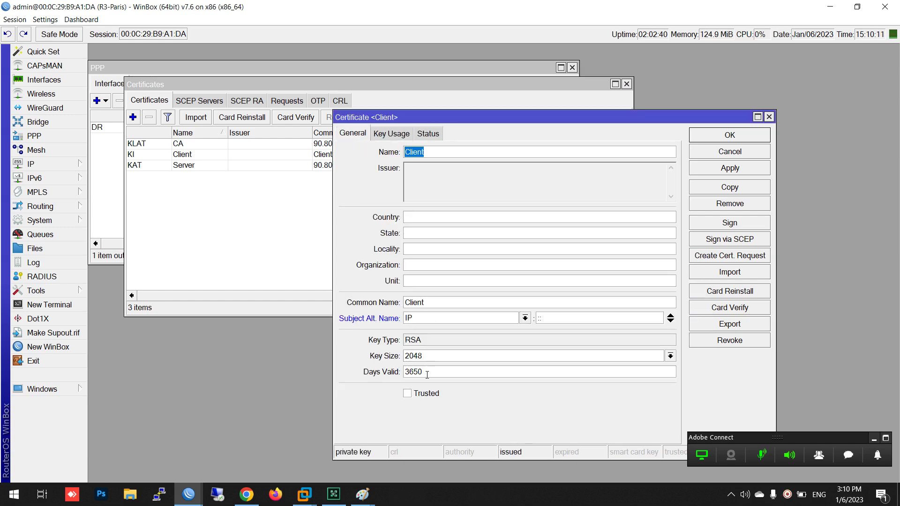
click(419, 394)
click(732, 135)
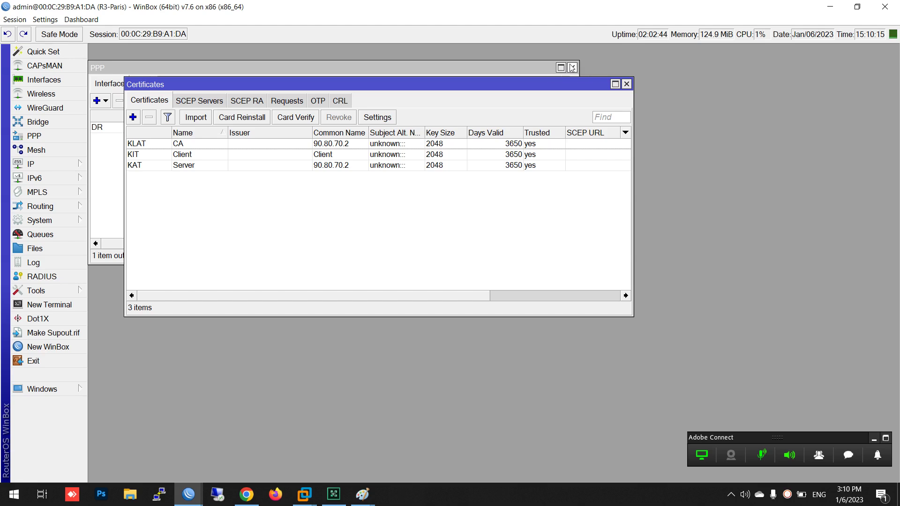
Close the PPP window, move the Certificates list to the middle, and reopen PPP
click(572, 68)
drag(524, 85, 640, 106)
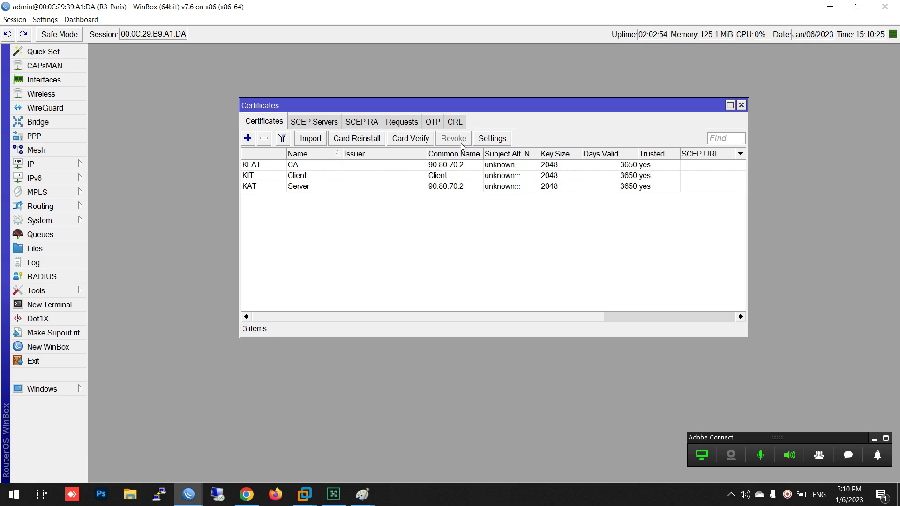
click(55, 137)
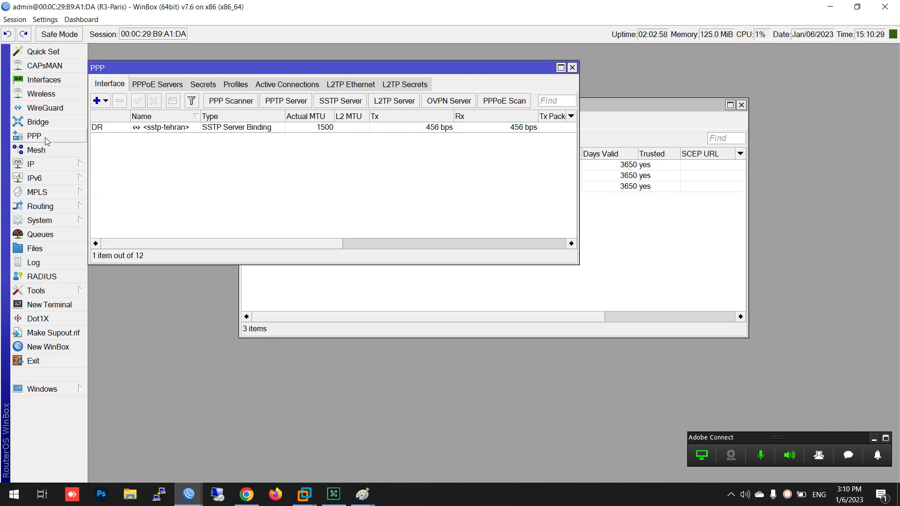
Set the Paris SSTP server's certificate to Server, keep TLS version any, and apply
click(328, 102)
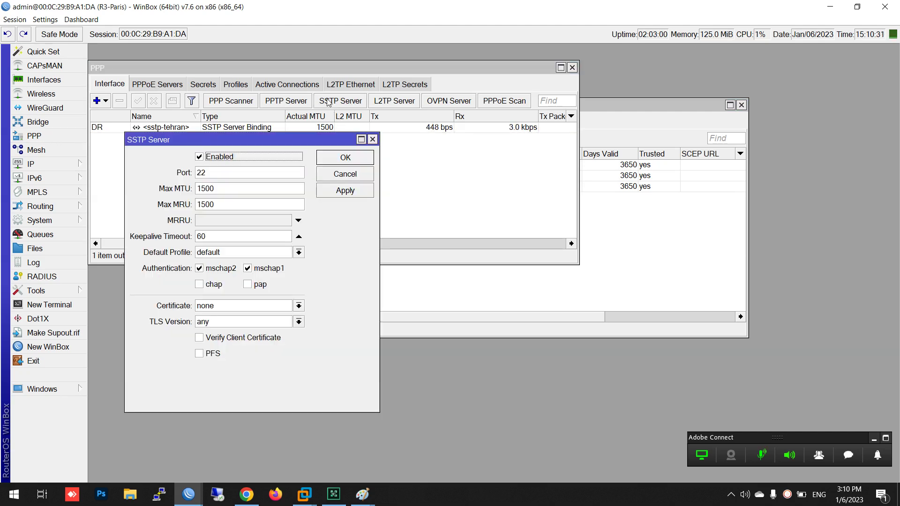
click(211, 309)
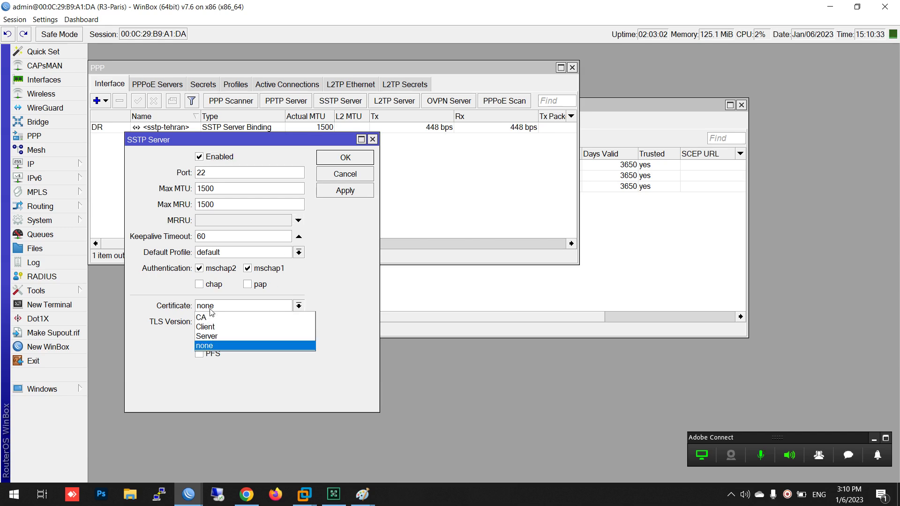
click(207, 337)
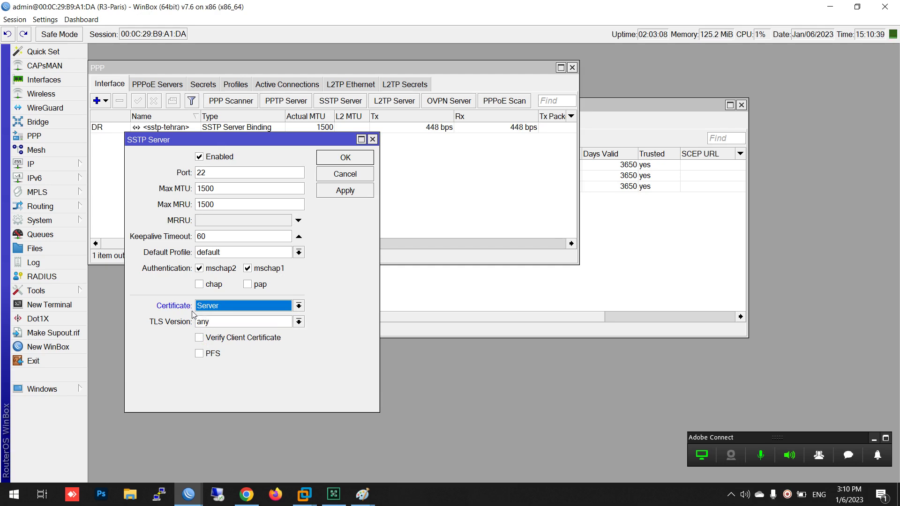
click(208, 325)
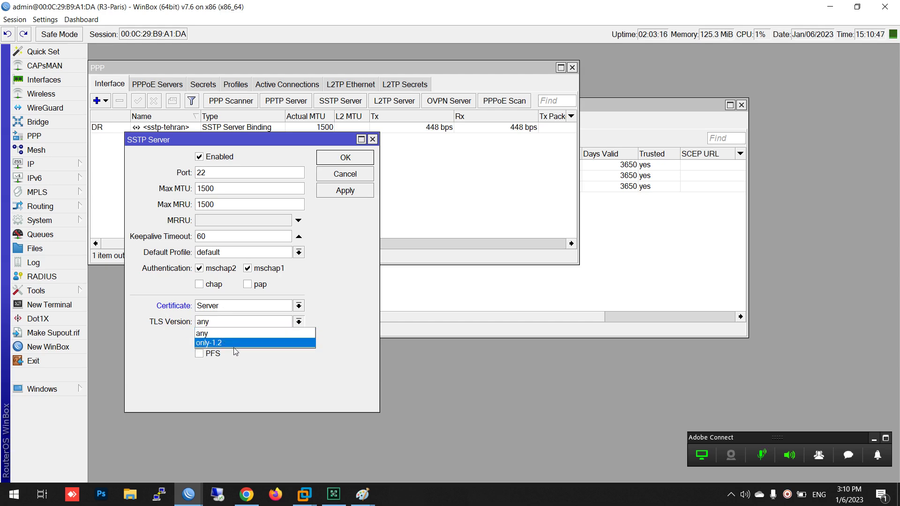
click(236, 359)
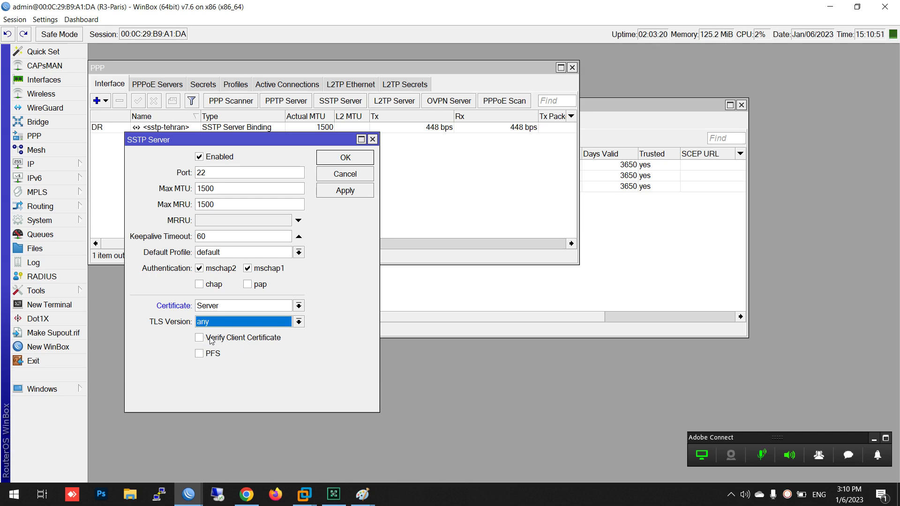
click(339, 190)
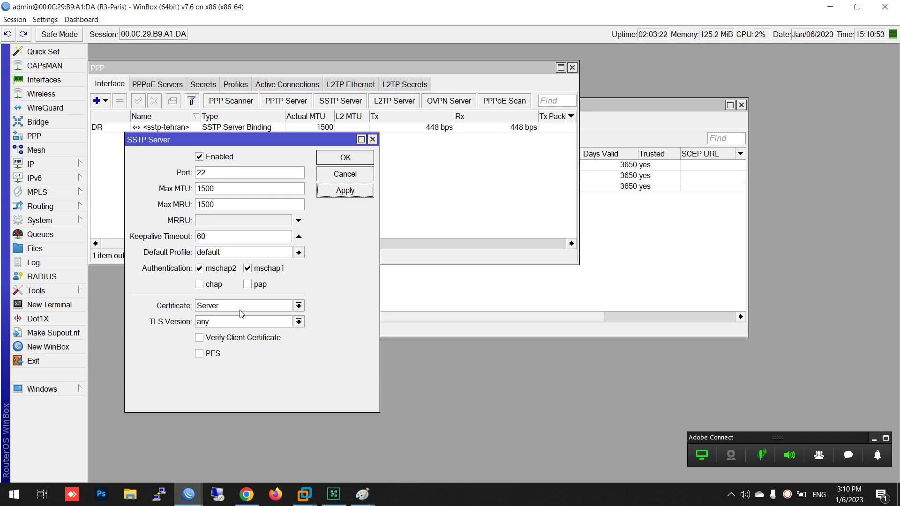
click(341, 158)
Place the Paris router window on the right half and bring its PPP list forward
double_click(381, 5)
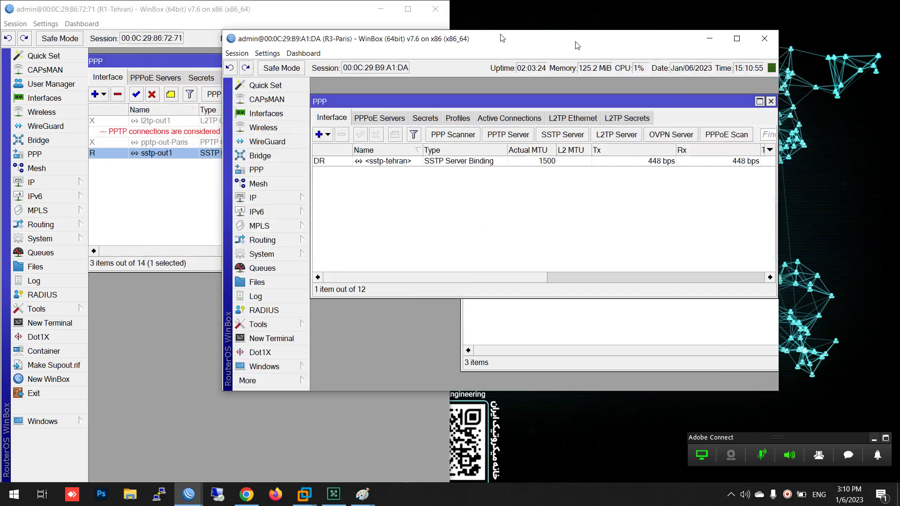
drag(502, 38, 899, 42)
click(152, 96)
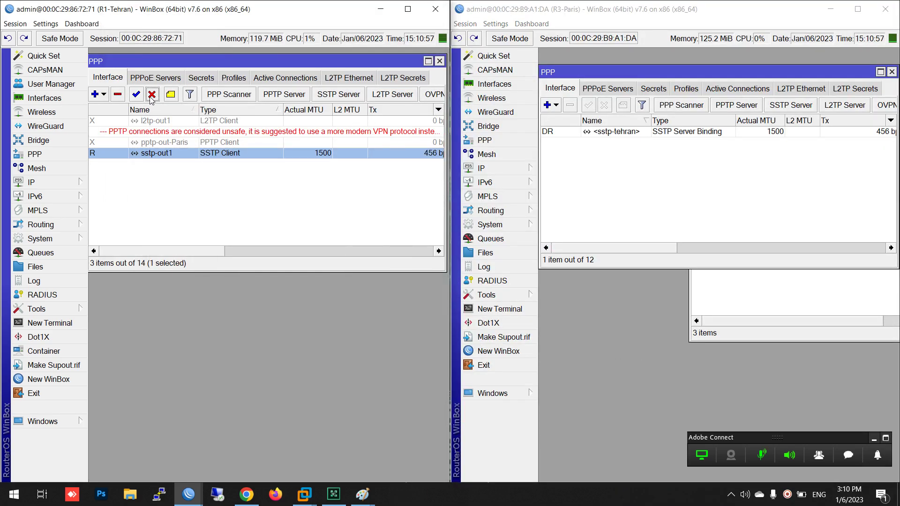
click(773, 300)
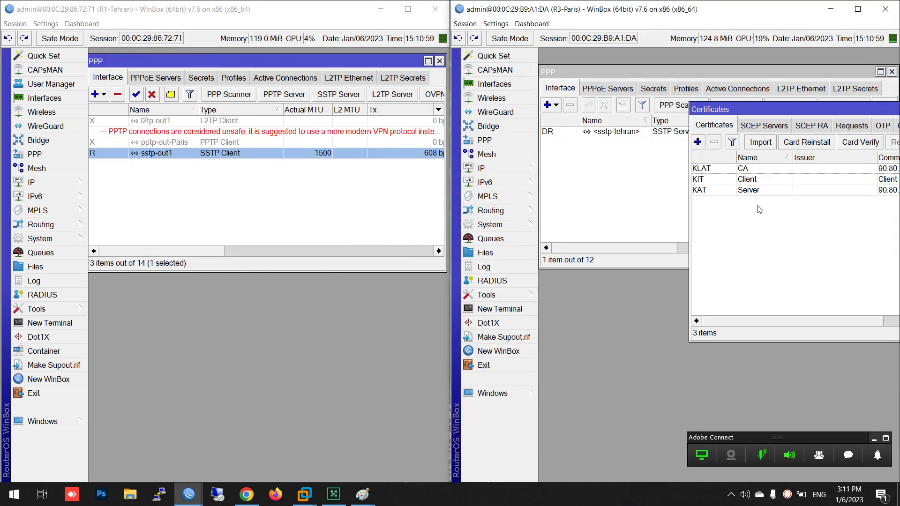
click(758, 99)
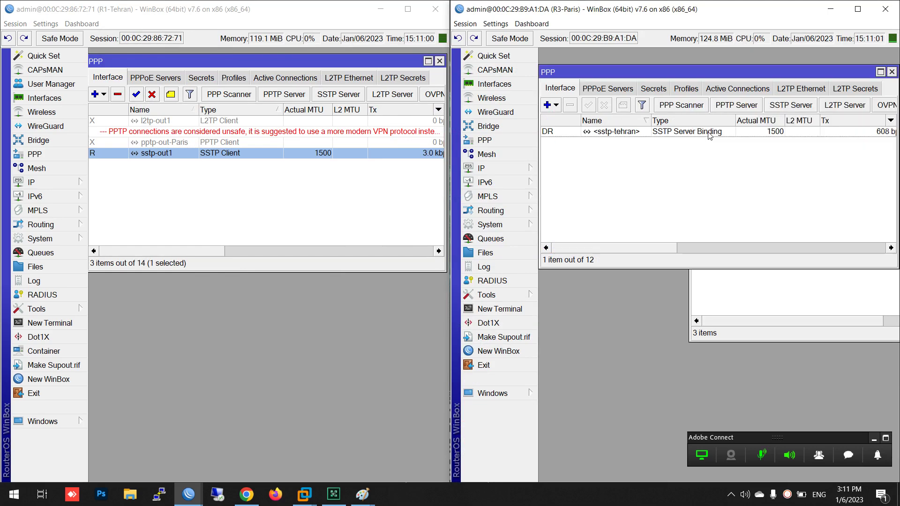
Enable Verify Client Certificate on Paris's SSTP server and apply it
click(815, 107)
click(670, 346)
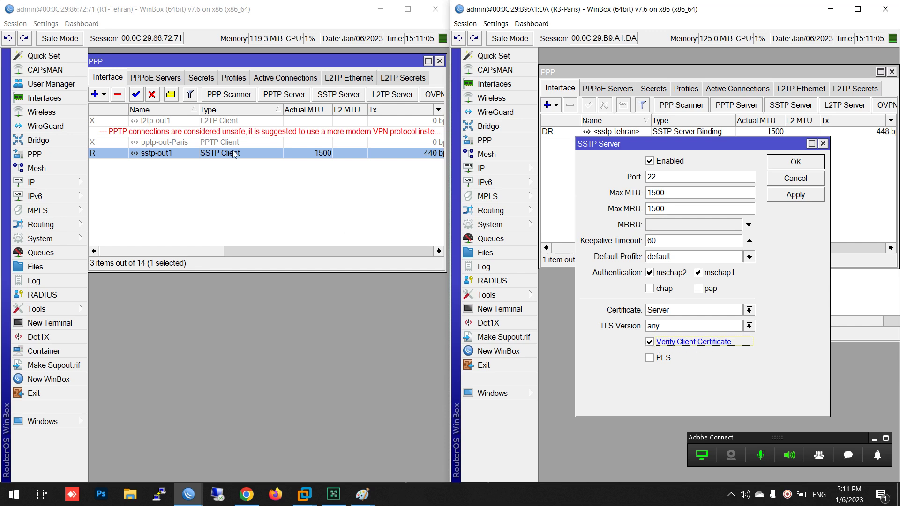
click(787, 196)
click(788, 162)
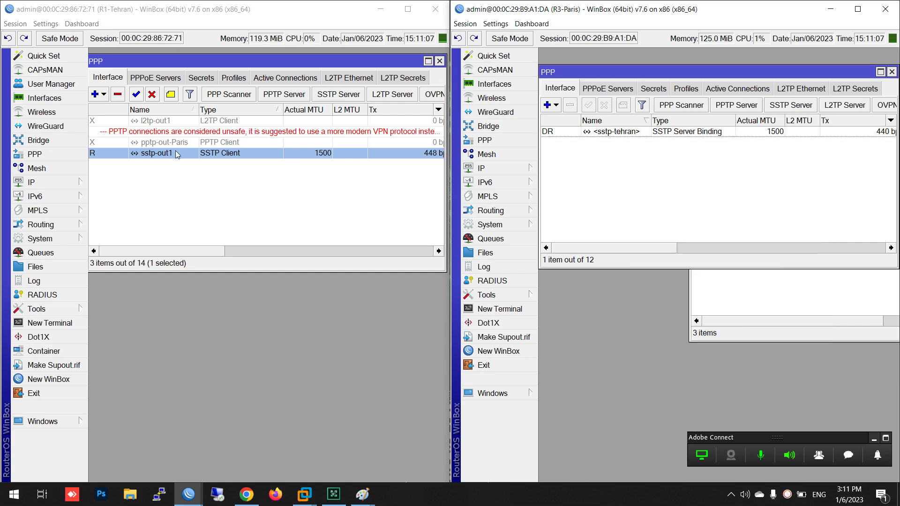
Disable and re-enable Tehran's sstp-out1 client, then open its properties
click(151, 95)
click(137, 95)
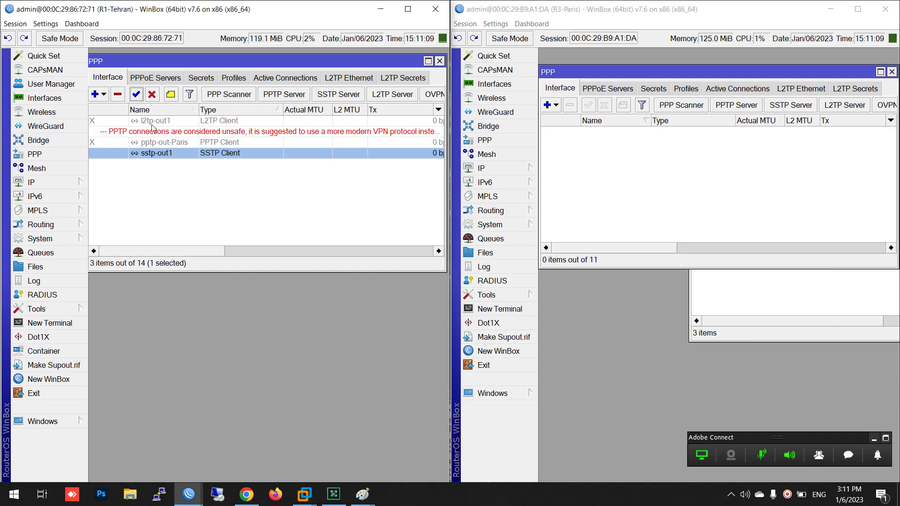
double_click(218, 153)
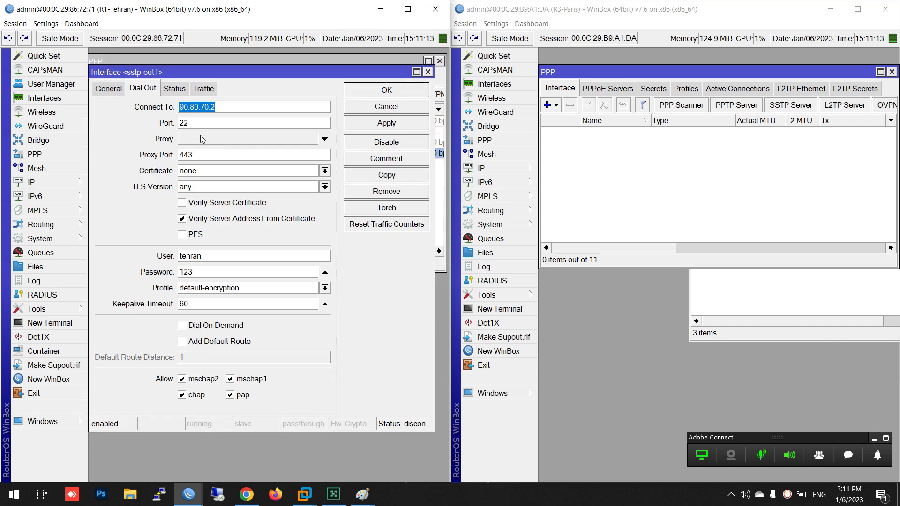
double_click(203, 256)
double_click(216, 273)
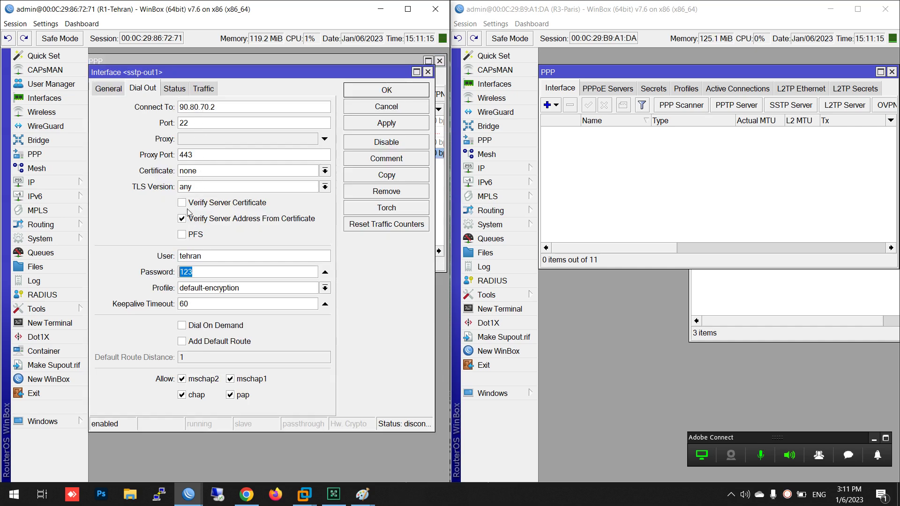
double_click(184, 123)
double_click(218, 107)
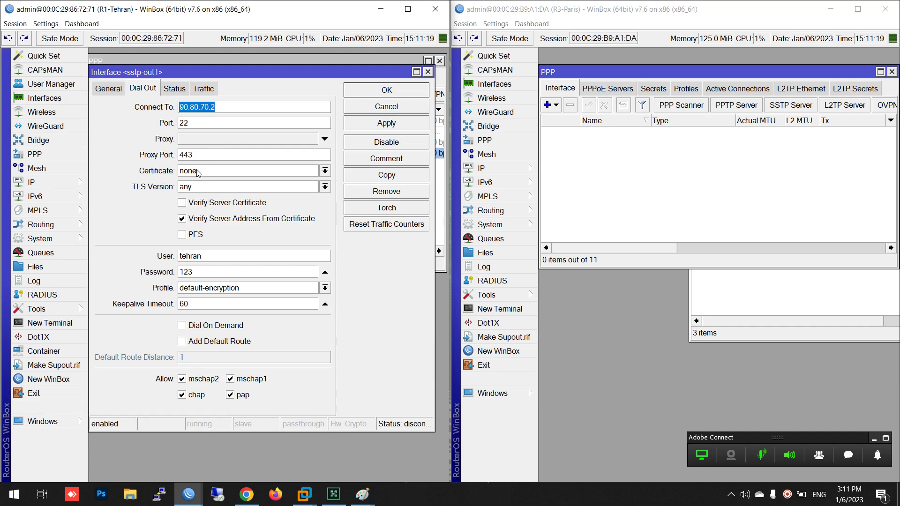
click(370, 112)
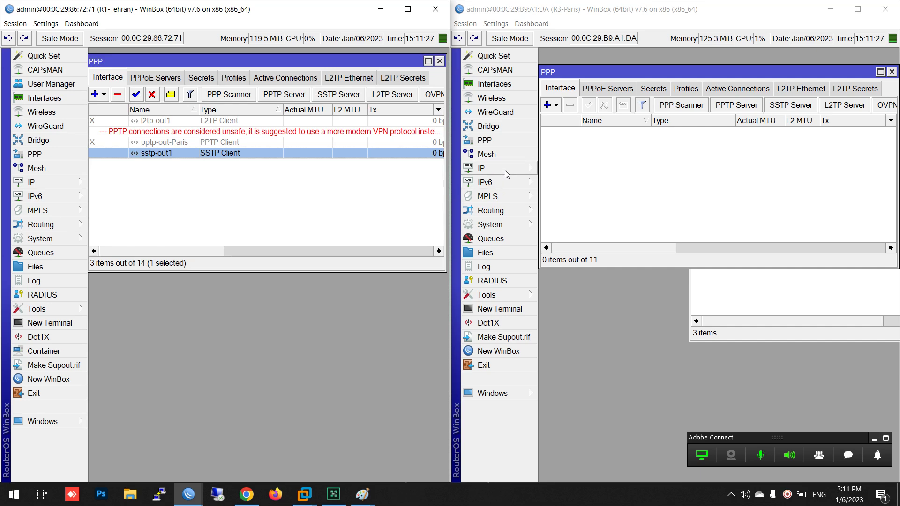
On Paris, start exporting the Client certificate from the certificates list
click(497, 225)
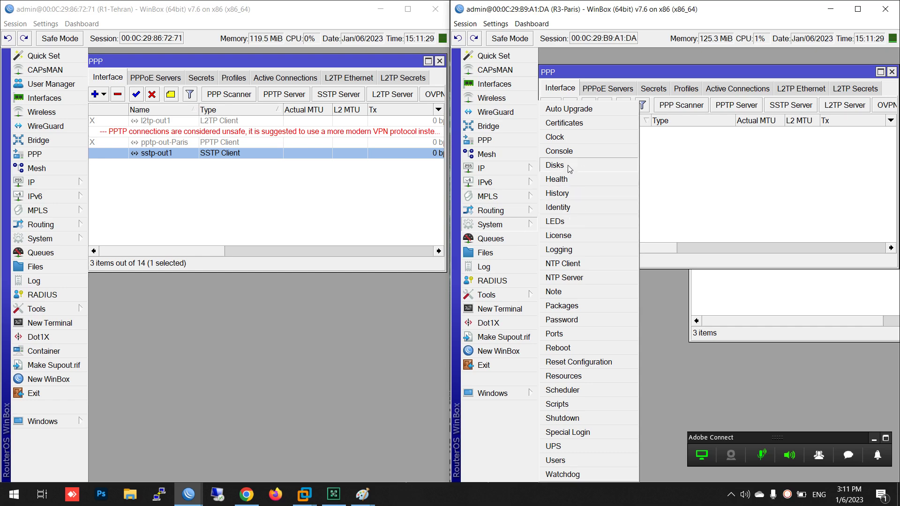
click(567, 122)
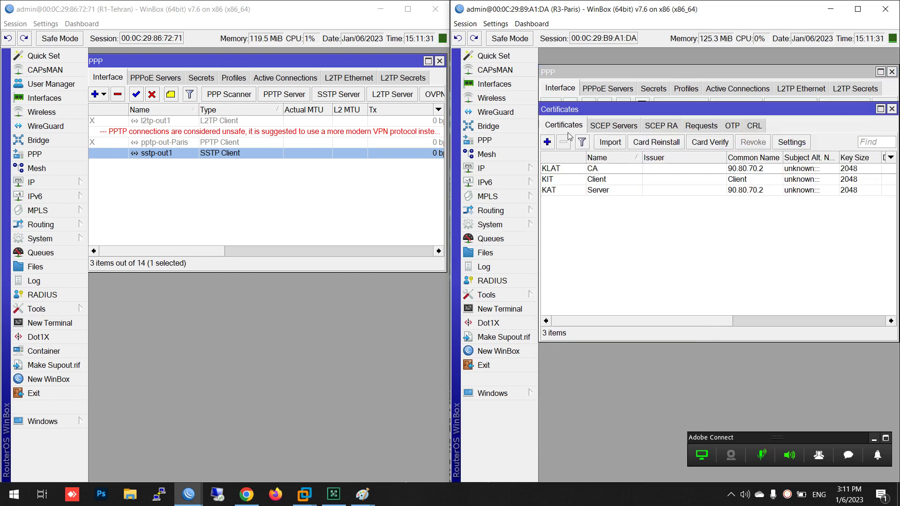
click(598, 183)
right_click(598, 183)
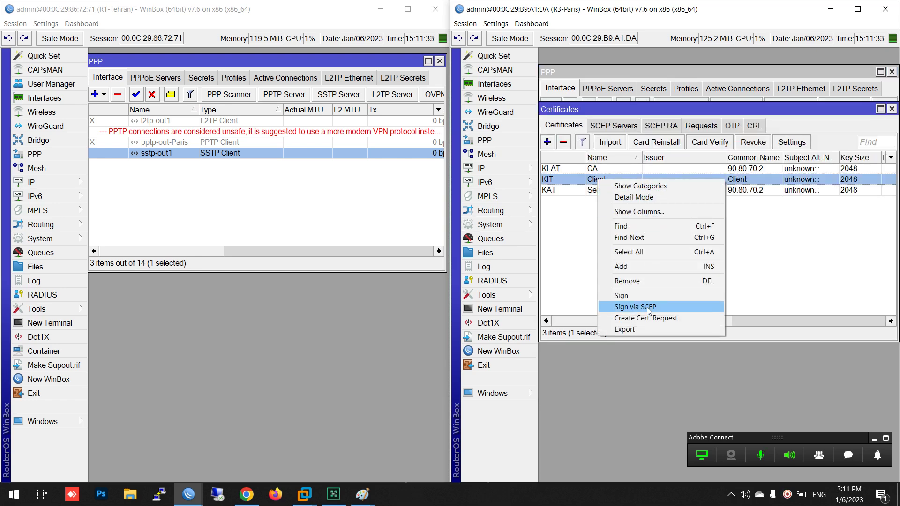
click(640, 325)
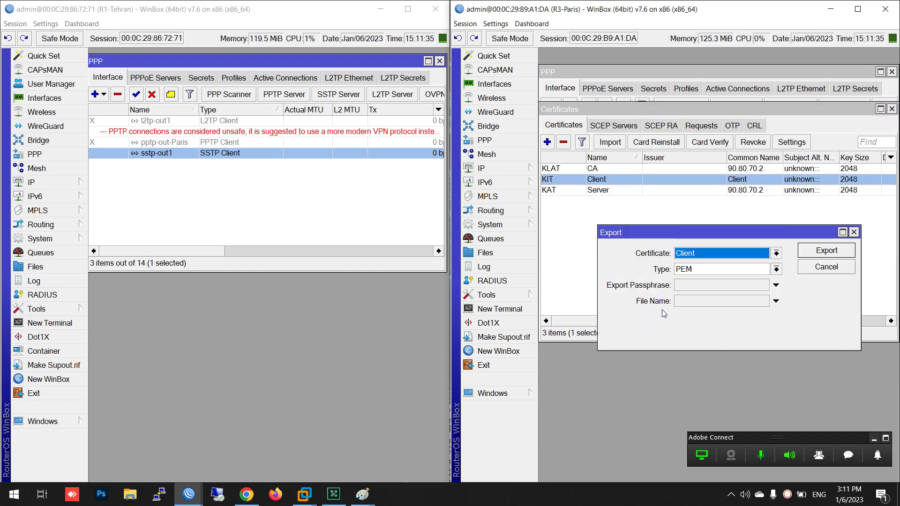
Export it as PEM with a passphrase and file name Client-Paris, then view the files
click(696, 287)
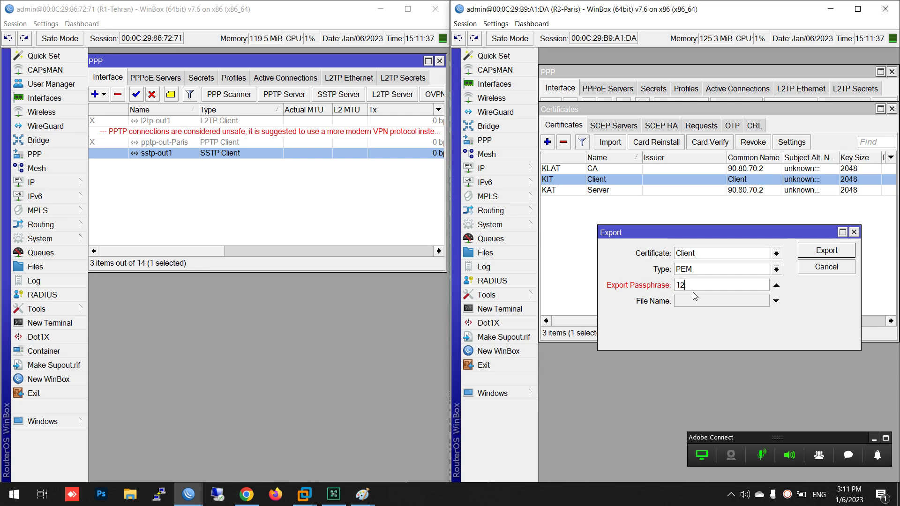
text(12345678)
drag(729, 284, 577, 294)
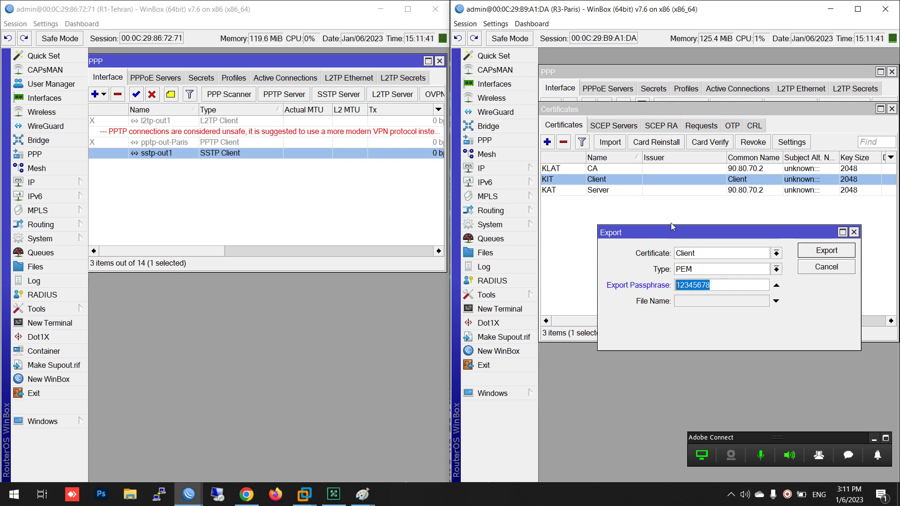
click(691, 309)
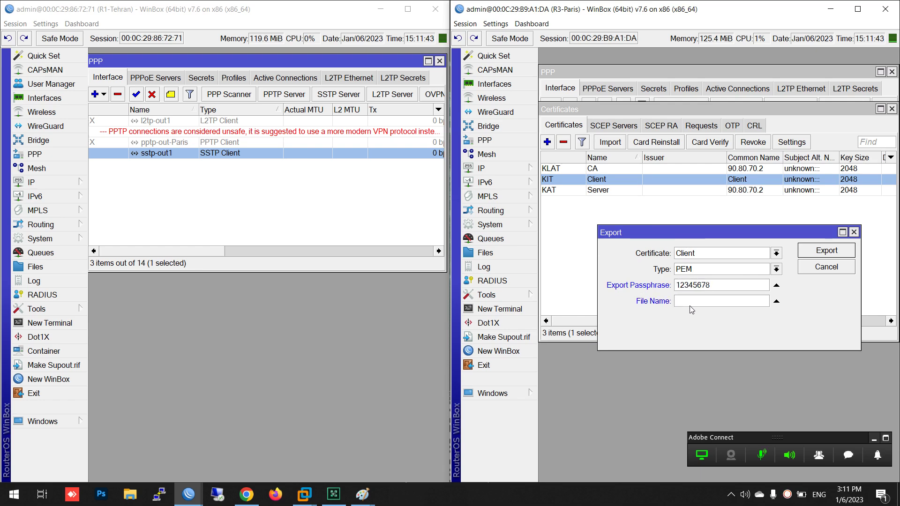
text(CA)
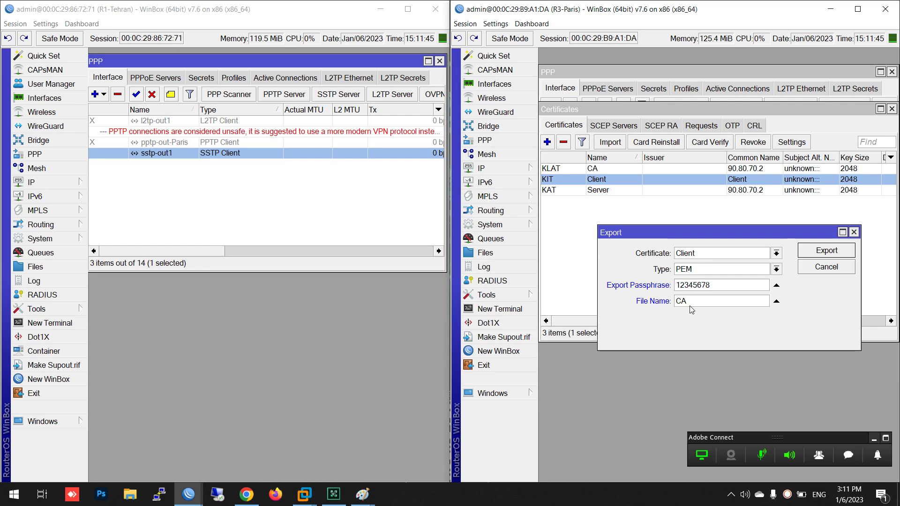
key(BackSpace)
key(BackSpace)
text(Client-Paris)
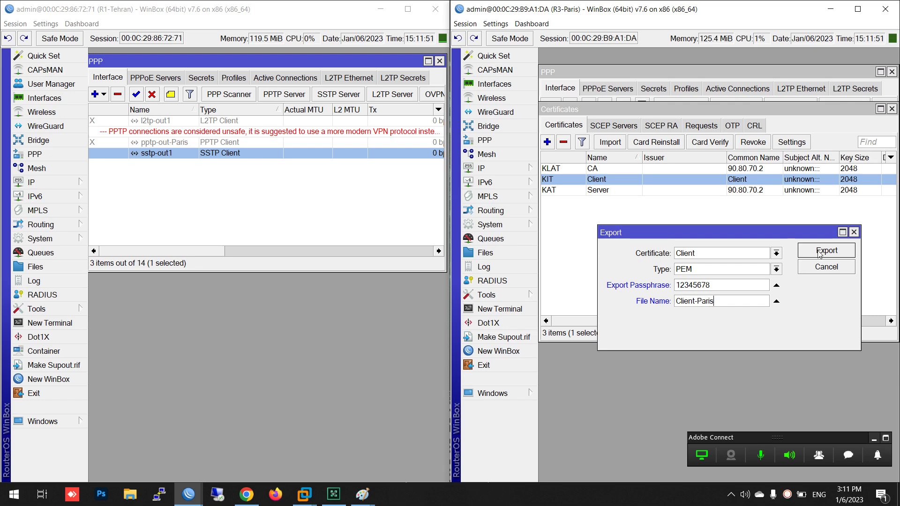
click(820, 254)
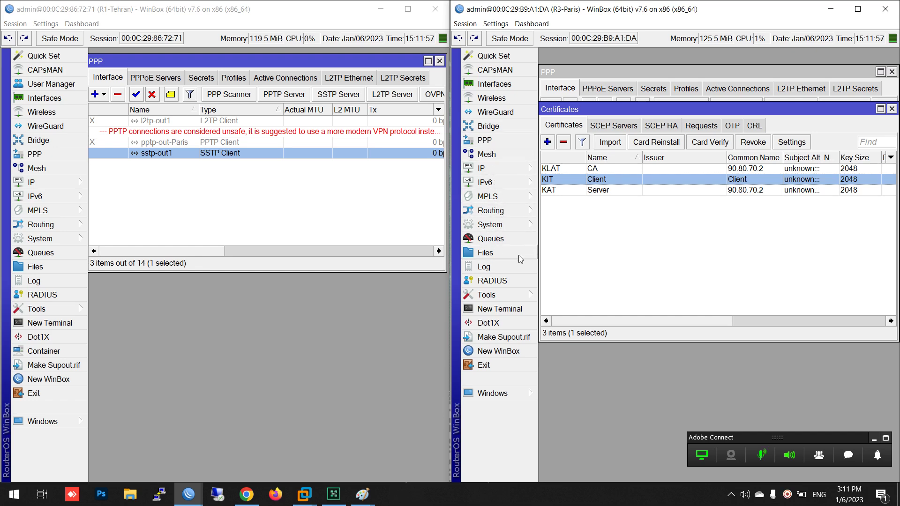
click(519, 254)
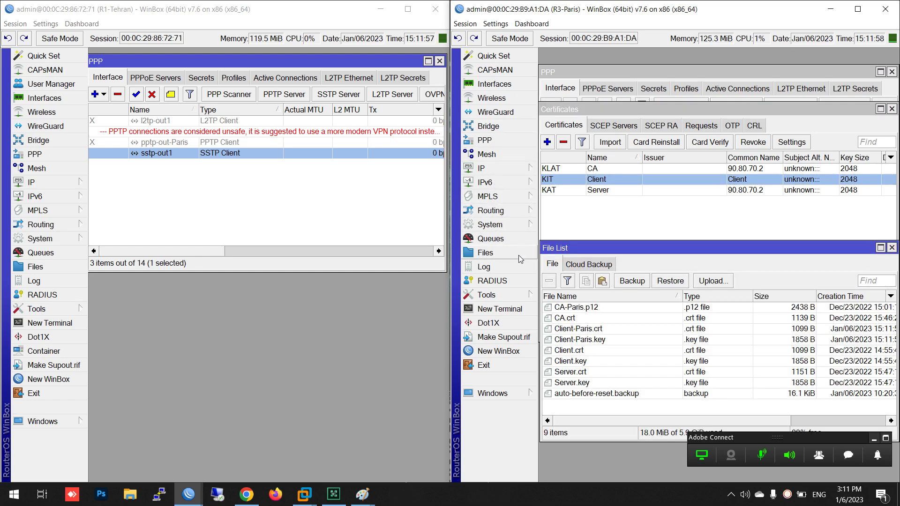
Select and delete all files in the Paris router's file list
click(603, 329)
ctrl+click(604, 339)
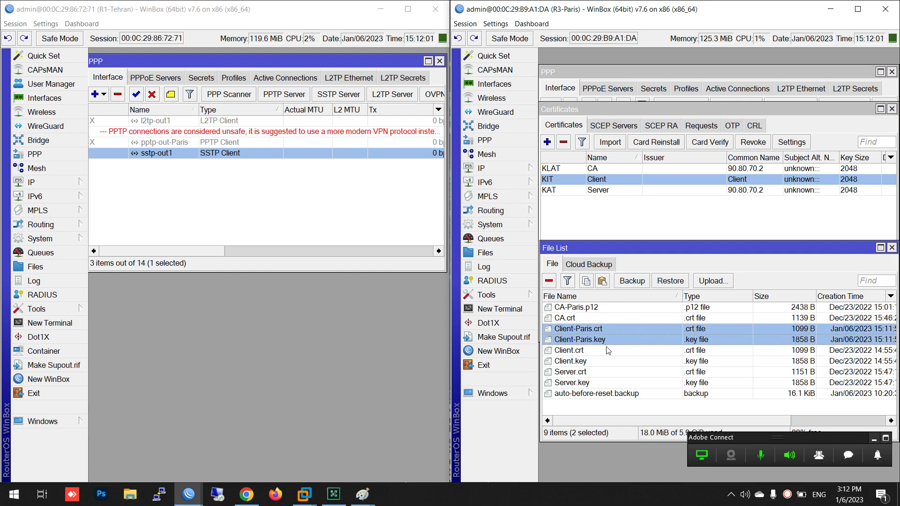
click(594, 310)
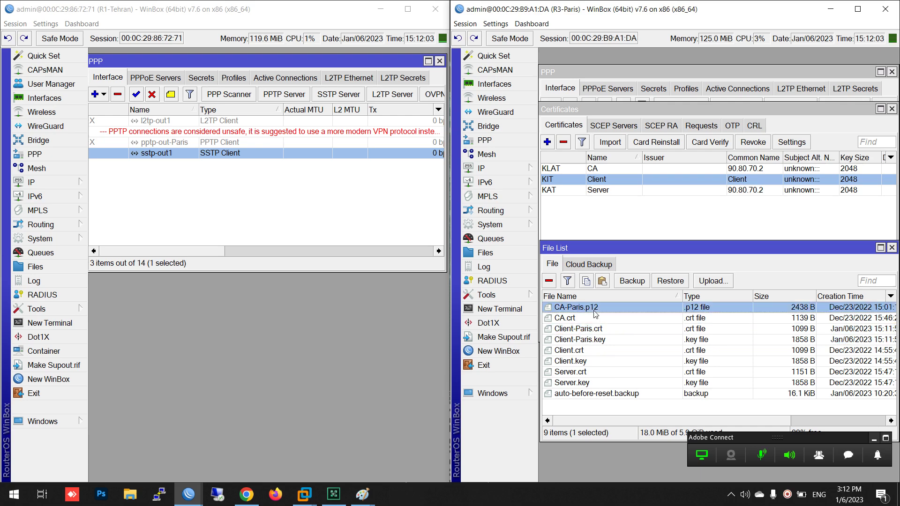
ctrl+click(596, 318)
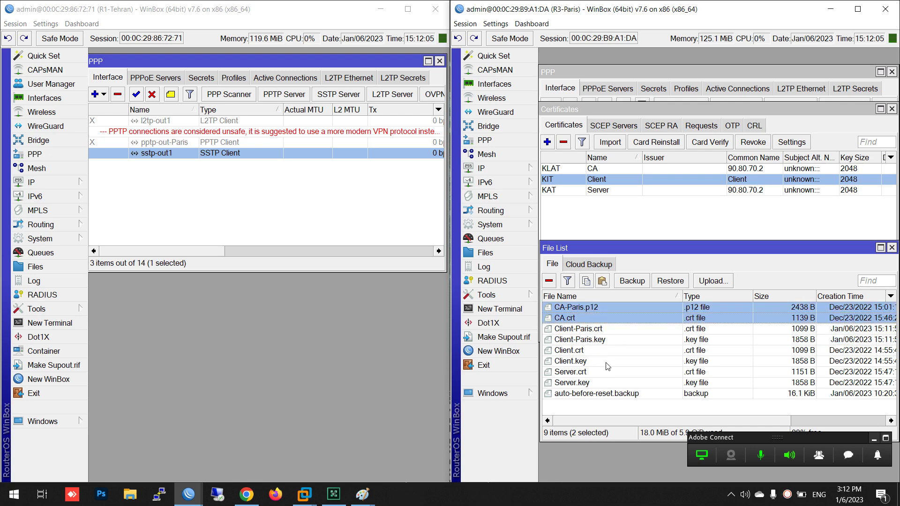
key(ctrl+a)
click(556, 283)
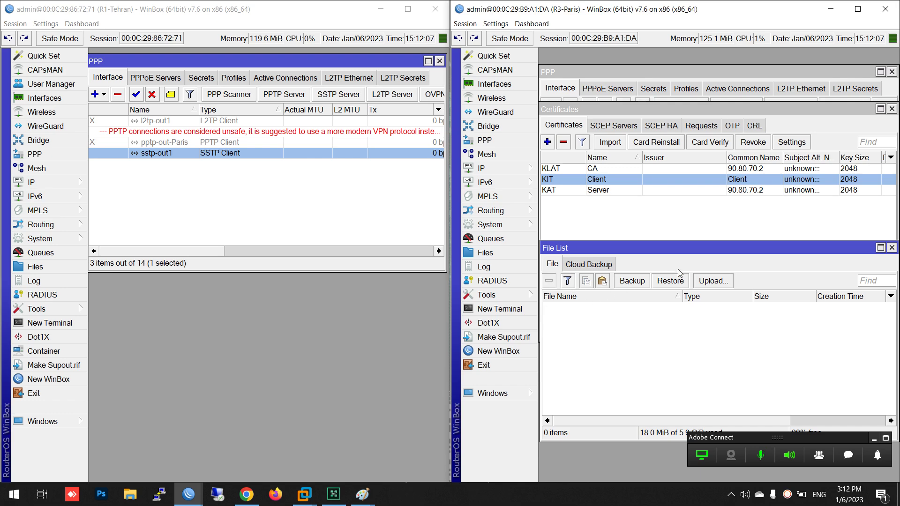
Re-export the Client certificate with its passphrase, producing Client-Paris.crt and Client-Paris.key
right_click(585, 186)
click(612, 332)
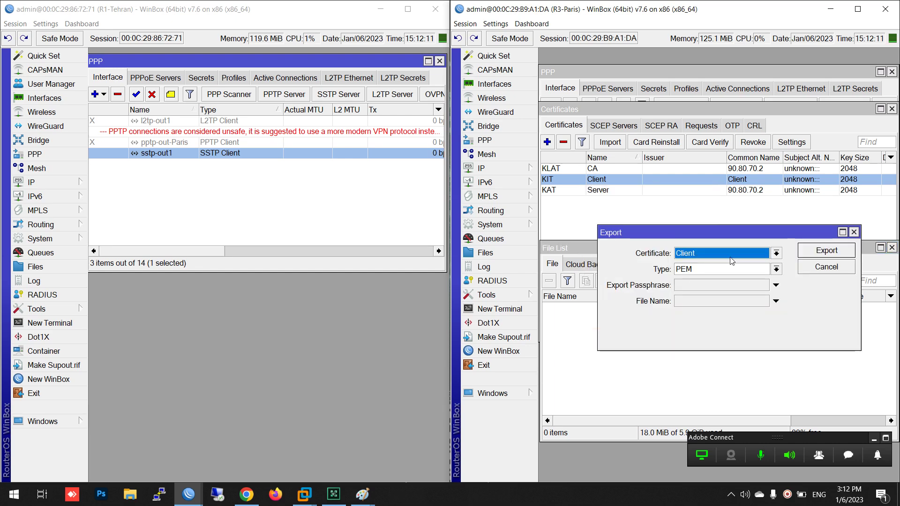
click(710, 286)
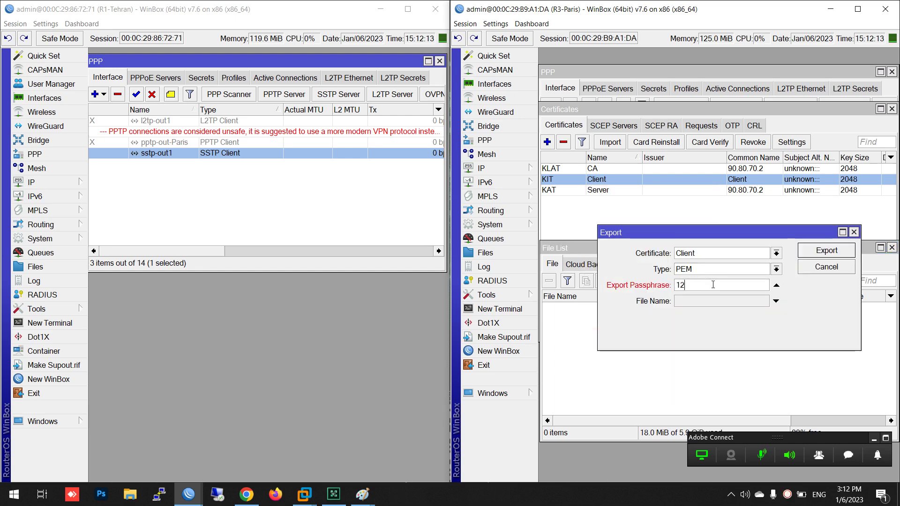
text(12345678)
key(Tab)
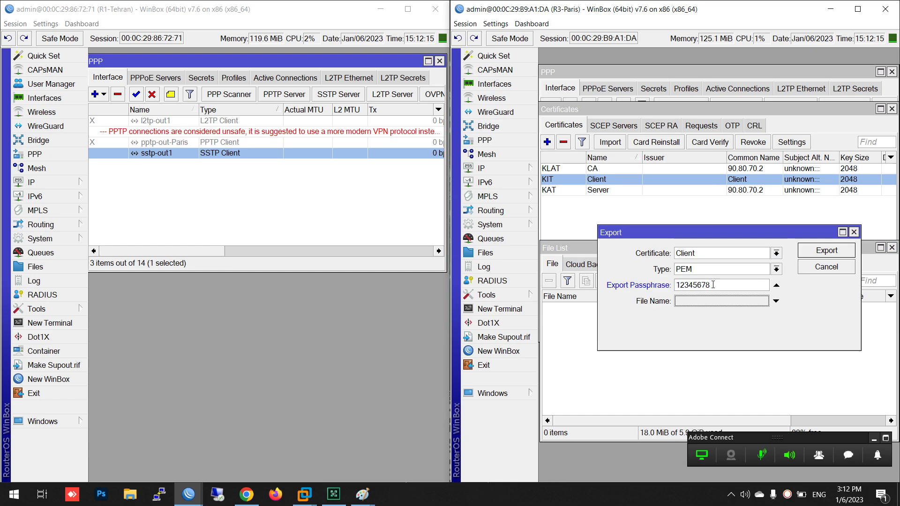
text(Client-Paris)
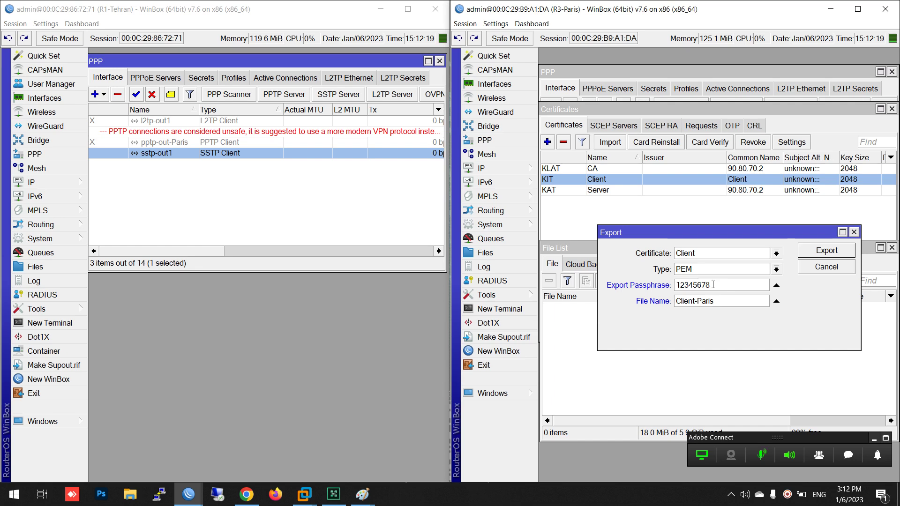
click(825, 250)
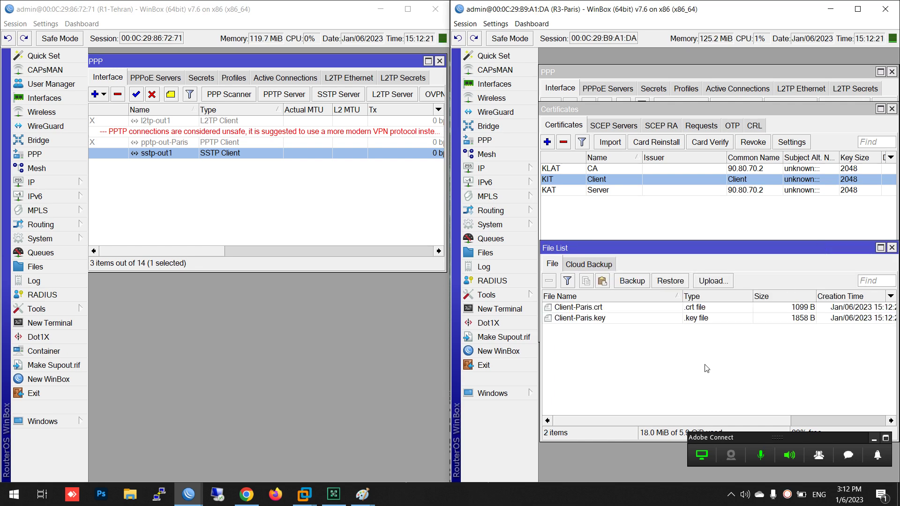
Copy Client-Paris.crt and Client-Paris.key from Paris's file list and paste them into Tehran's files
click(570, 319)
shift+click(576, 308)
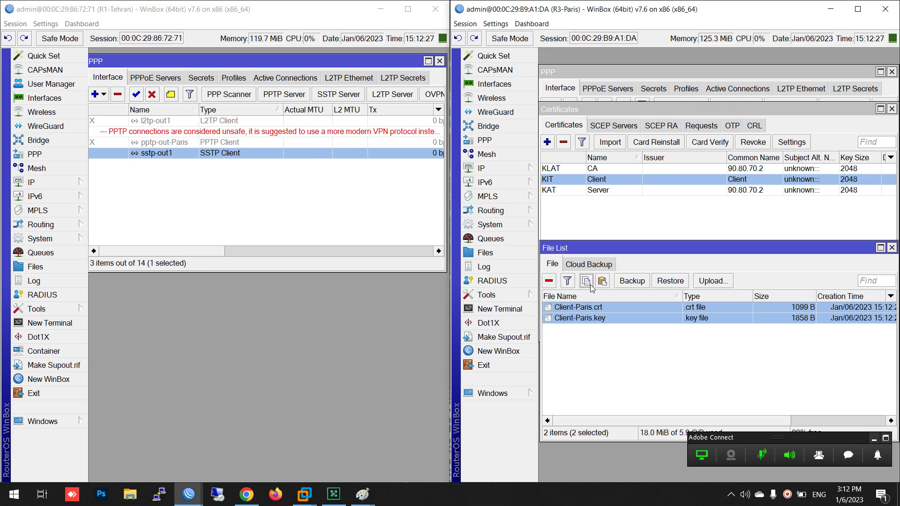
click(43, 267)
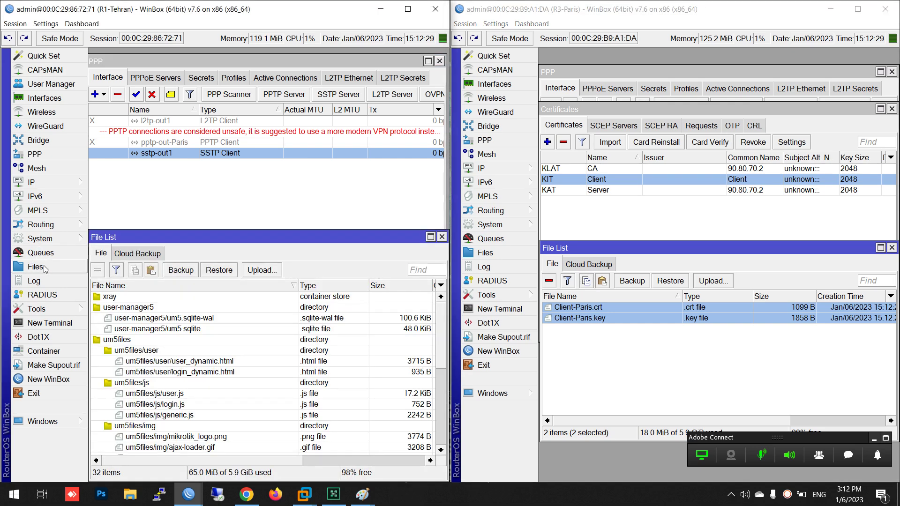
click(151, 271)
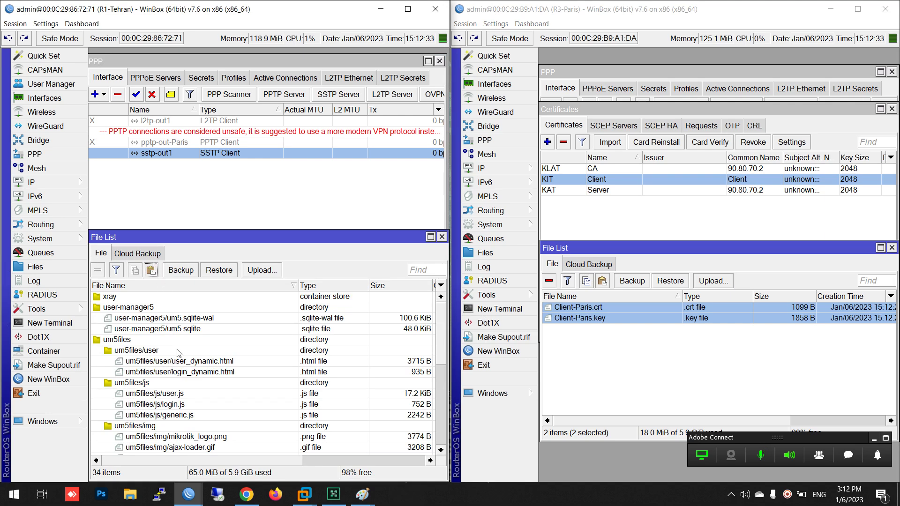
scroll(440, 336, down, 6)
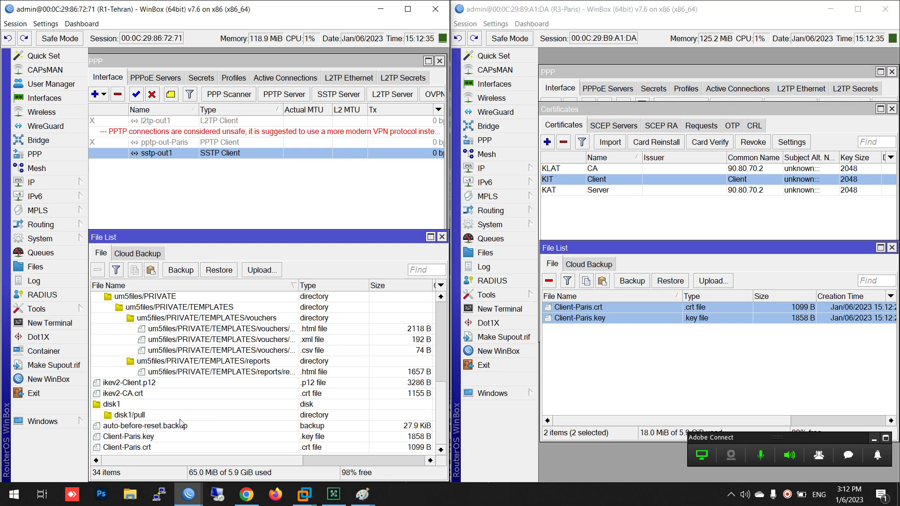
click(160, 438)
click(158, 448)
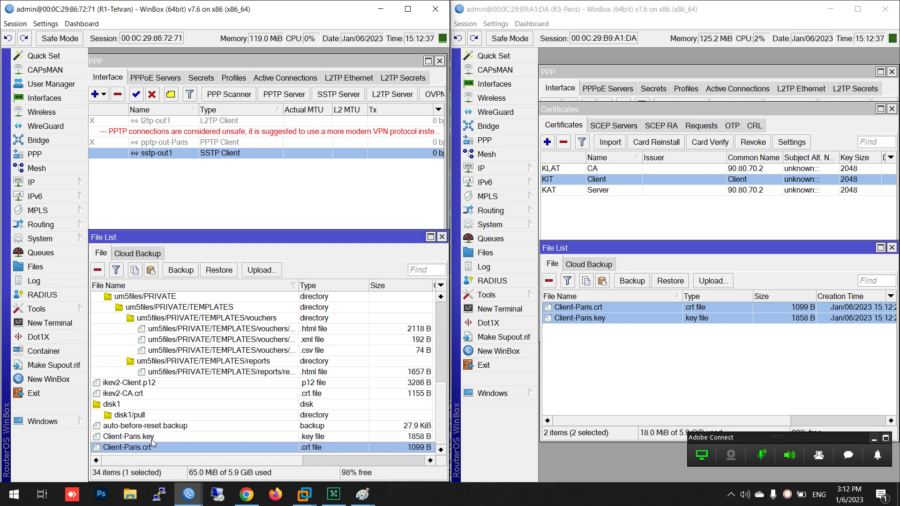
ctrl+click(152, 437)
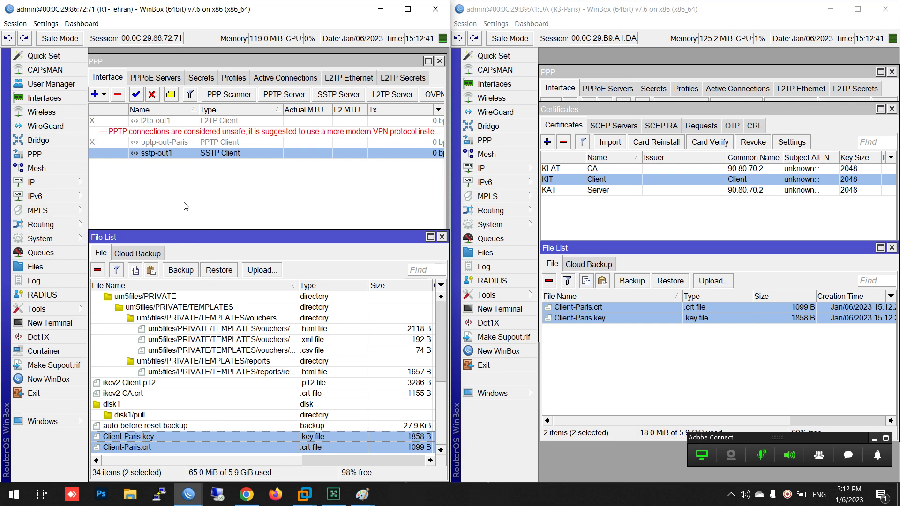
click(68, 242)
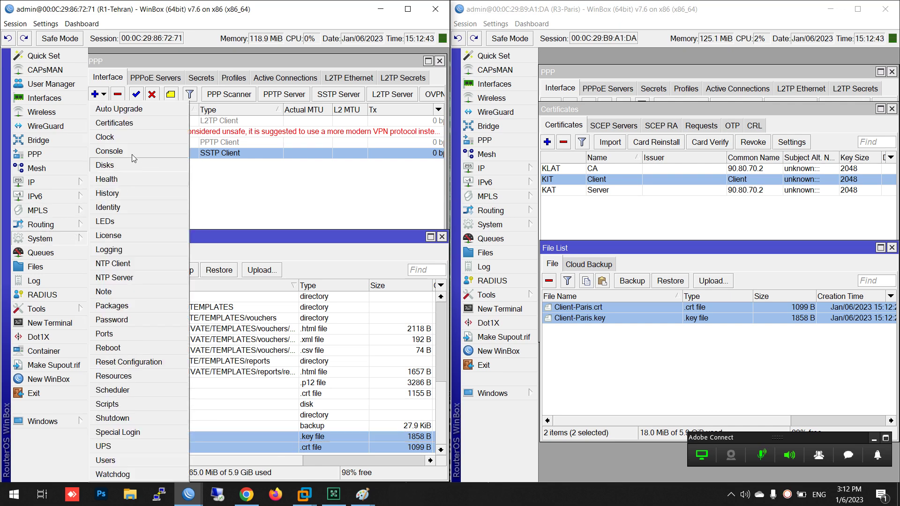
On Tehran, import ikev2-CA.crt as a certificate named Client
click(120, 127)
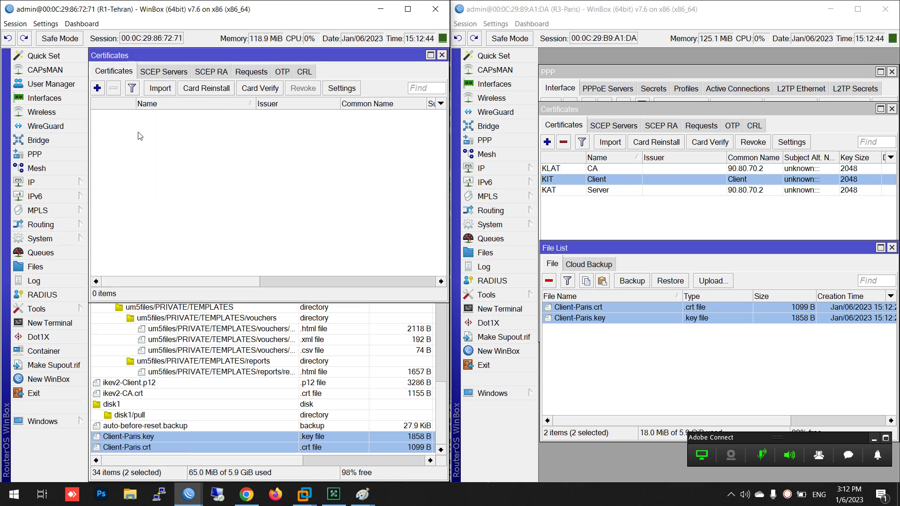
click(159, 89)
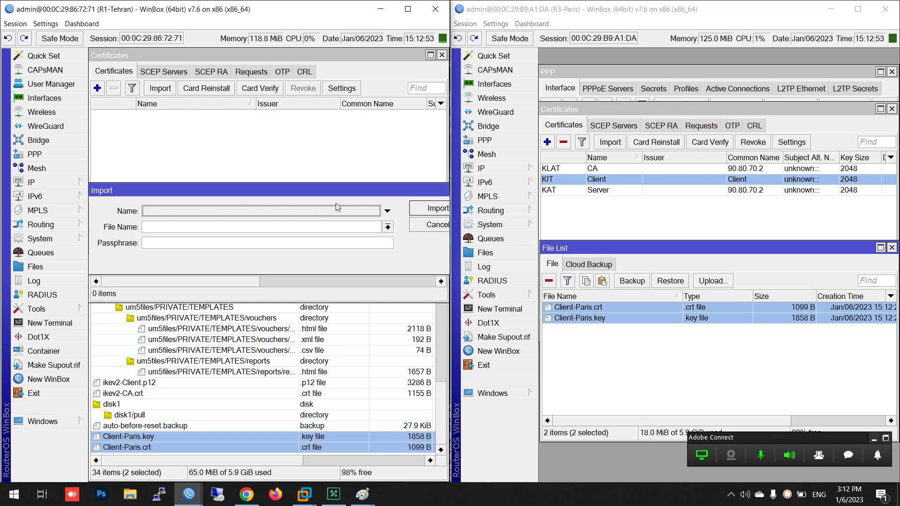
click(207, 213)
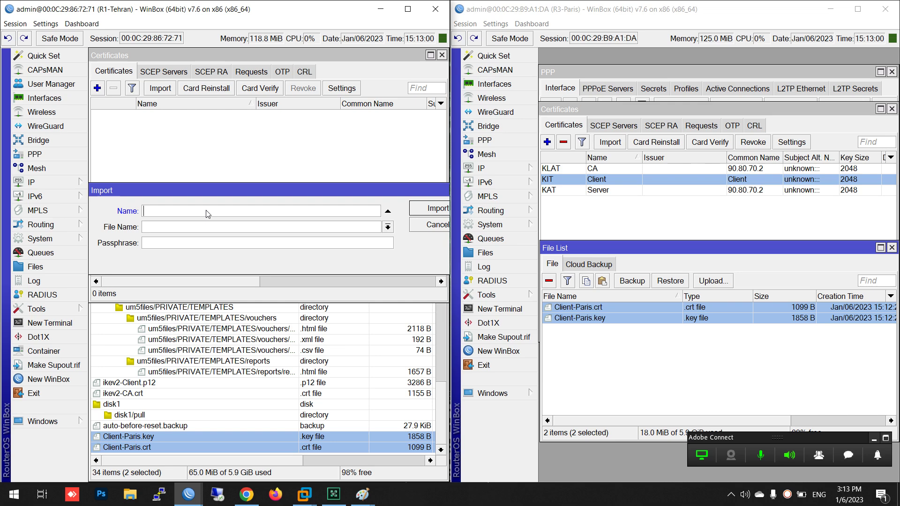
click(387, 227)
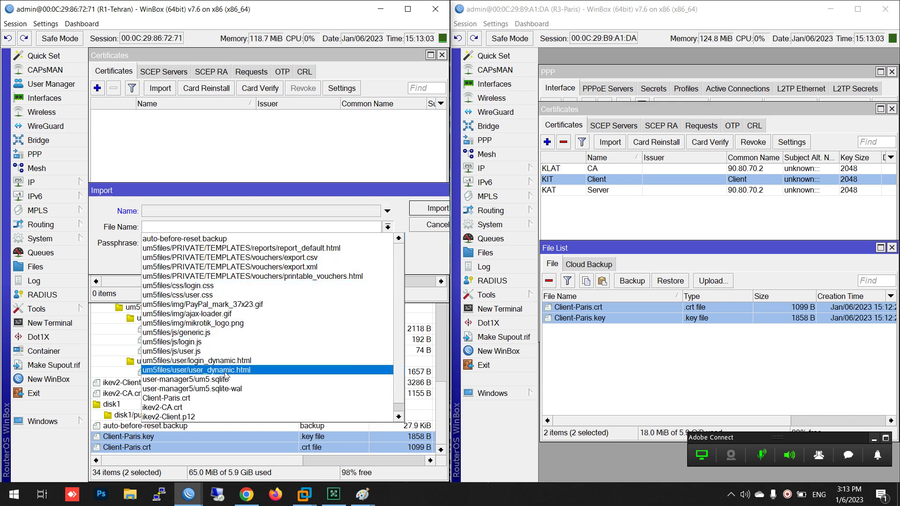
scroll(163, 409, down, 1)
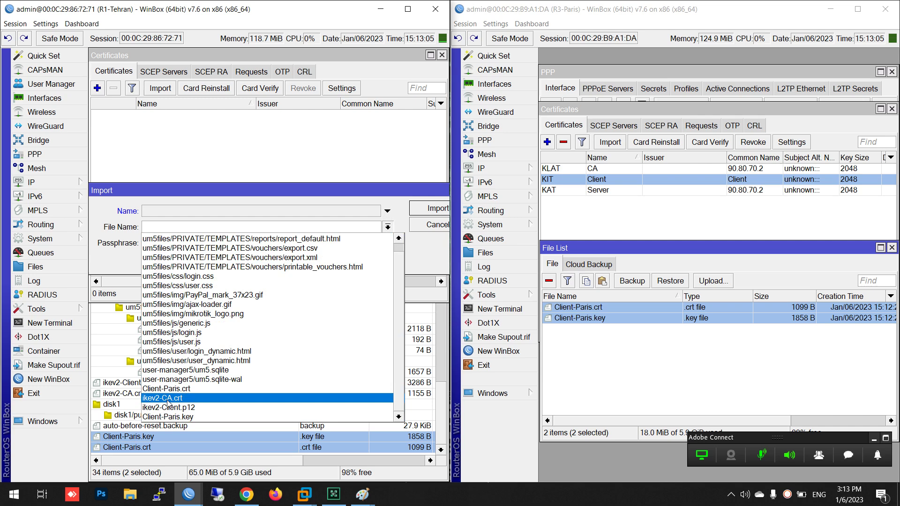
click(164, 398)
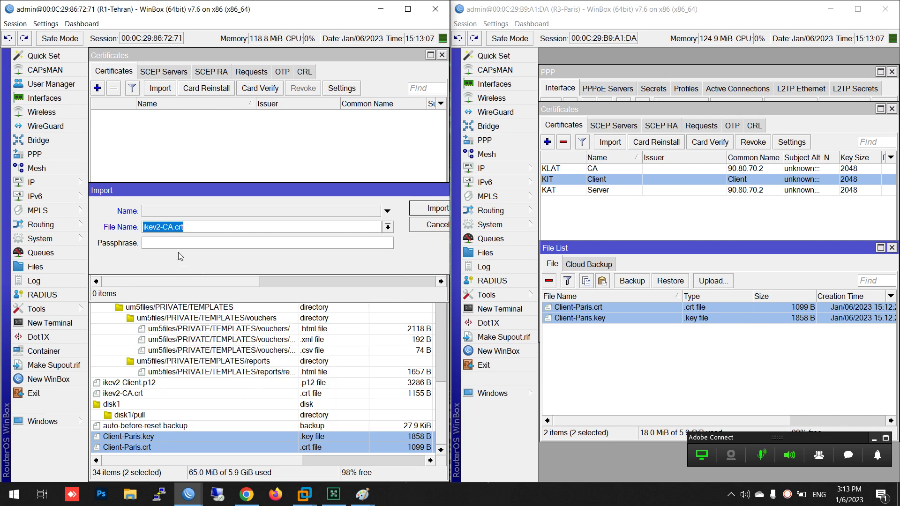
click(189, 210)
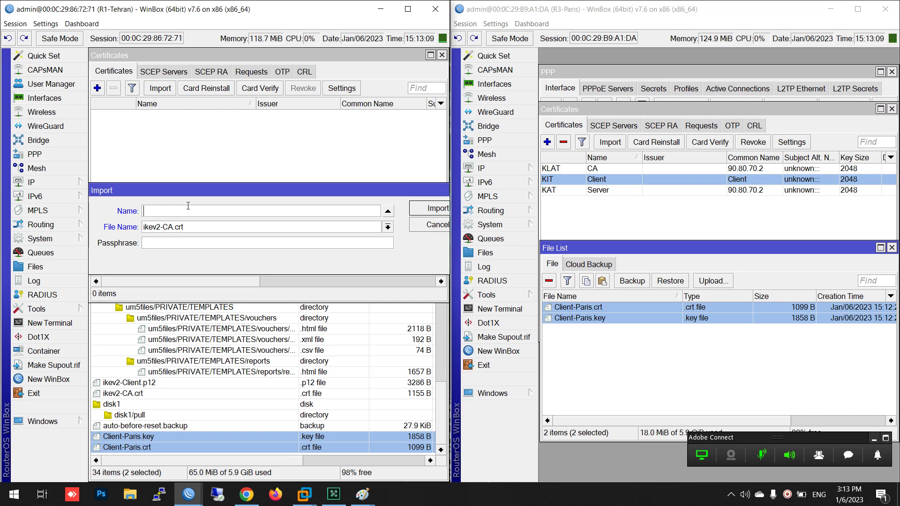
text(Client)
click(431, 208)
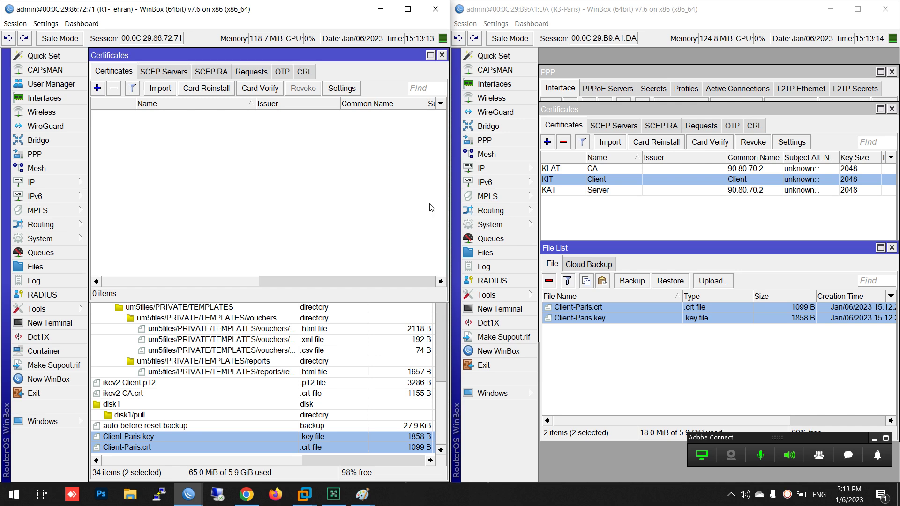
Cancel the next import and remove the mistakenly imported LT Client certificate
click(160, 89)
click(388, 227)
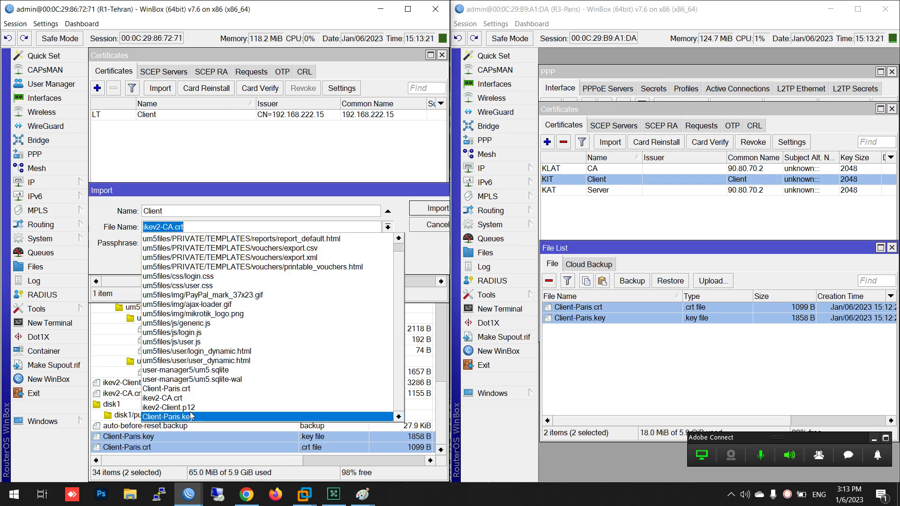
click(438, 228)
click(233, 118)
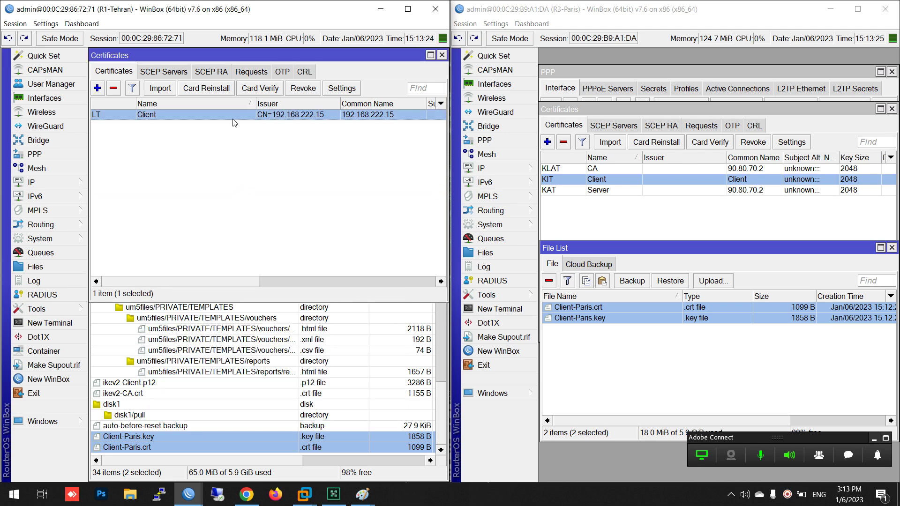
click(118, 90)
click(159, 88)
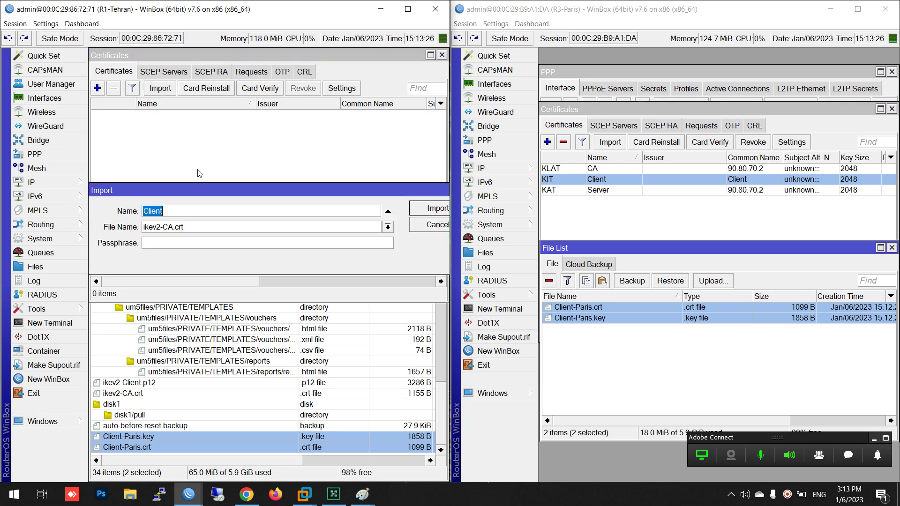
Import Client-Paris.crt on Tehran as the Client certificate
click(385, 228)
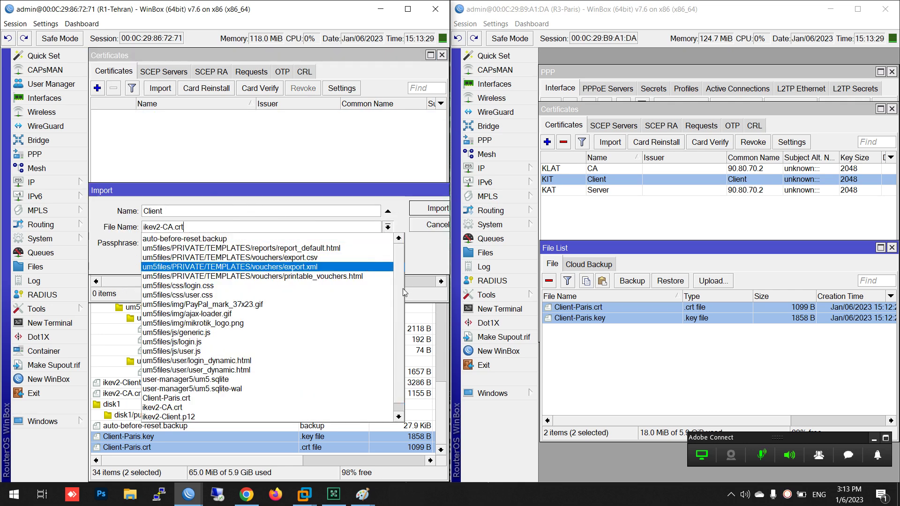
drag(402, 293, 370, 381)
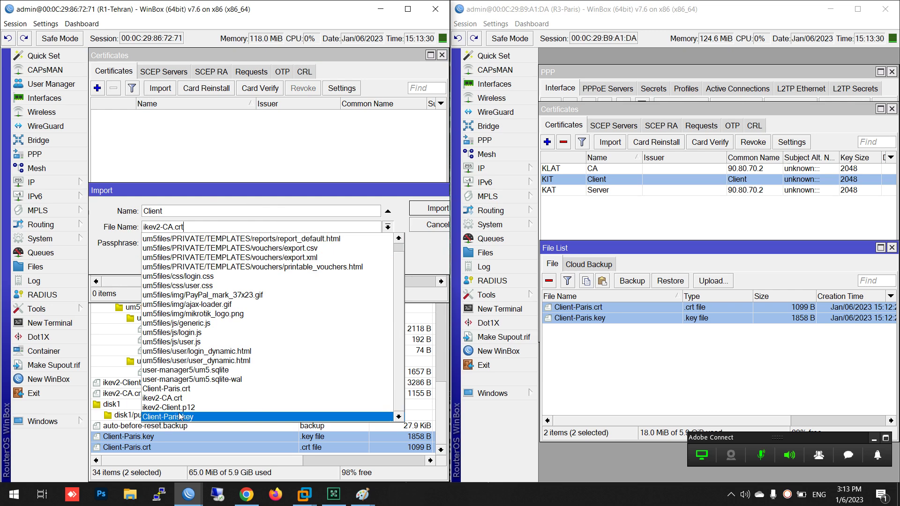
click(172, 389)
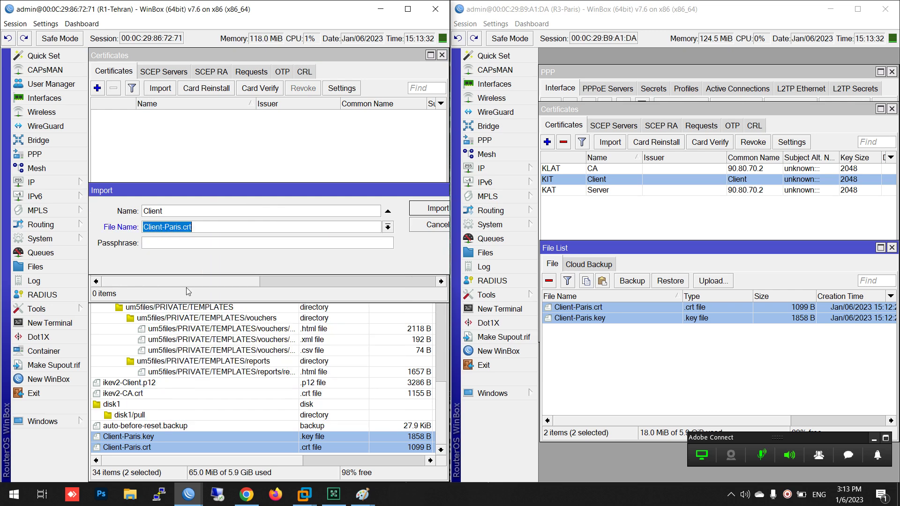
click(428, 209)
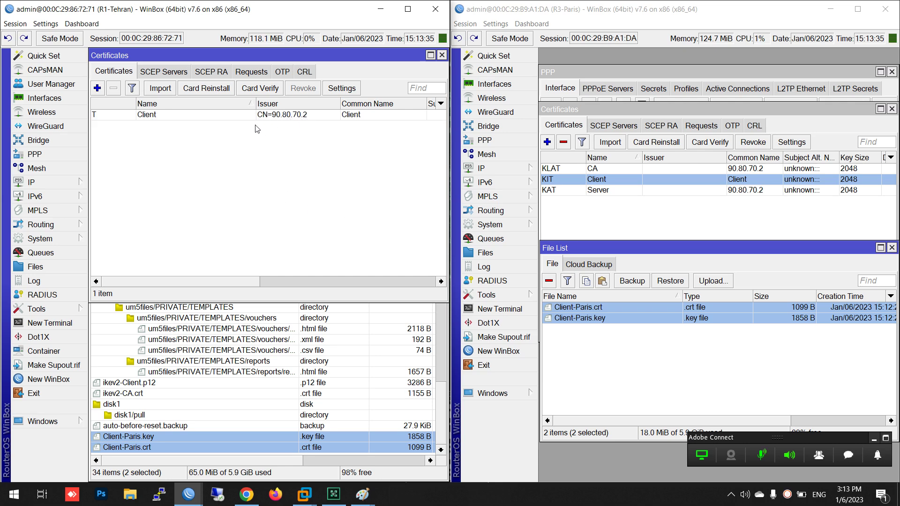
Import the Client-Paris.key private key using its passphrase
click(160, 88)
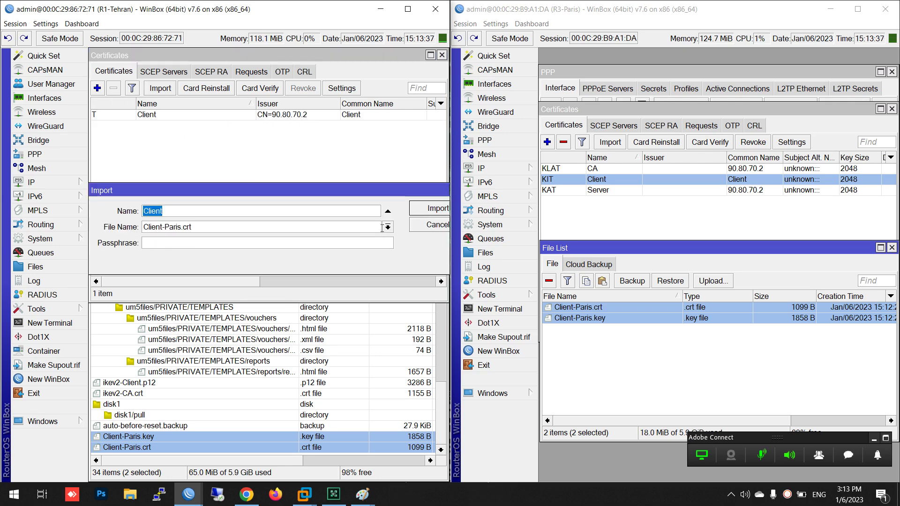
click(388, 227)
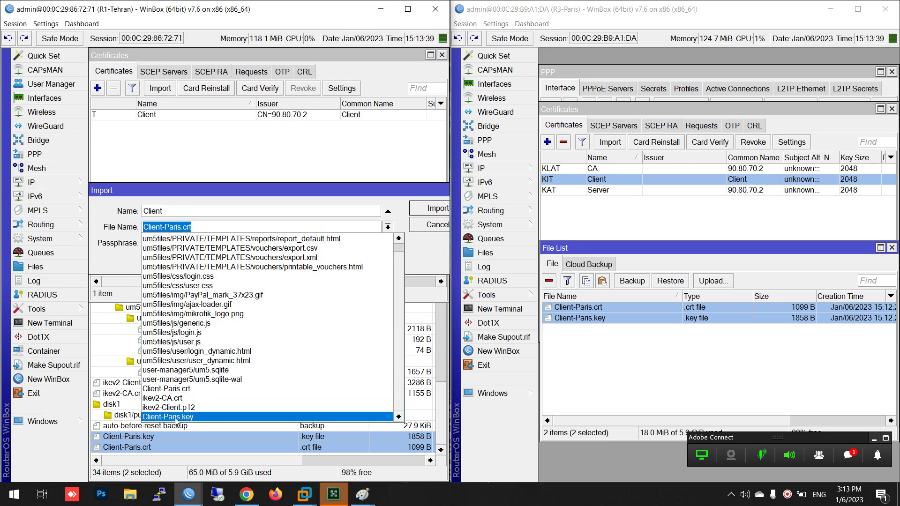
click(176, 417)
click(175, 244)
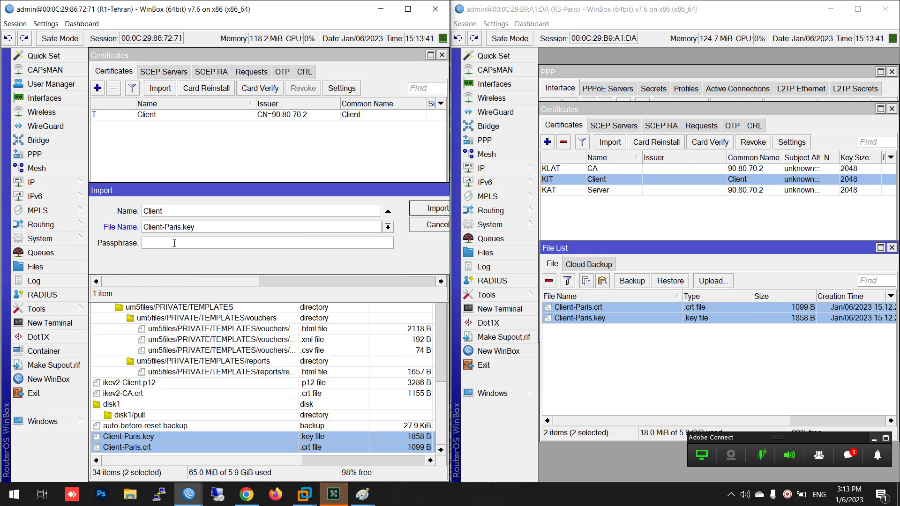
text(12345678)
click(437, 212)
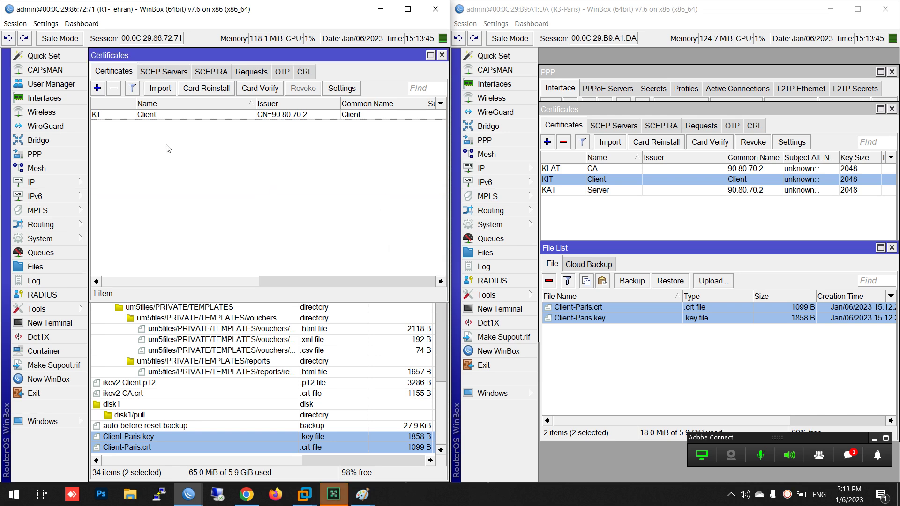
Check the Client certificate's KT flags and close the certificates window
click(107, 116)
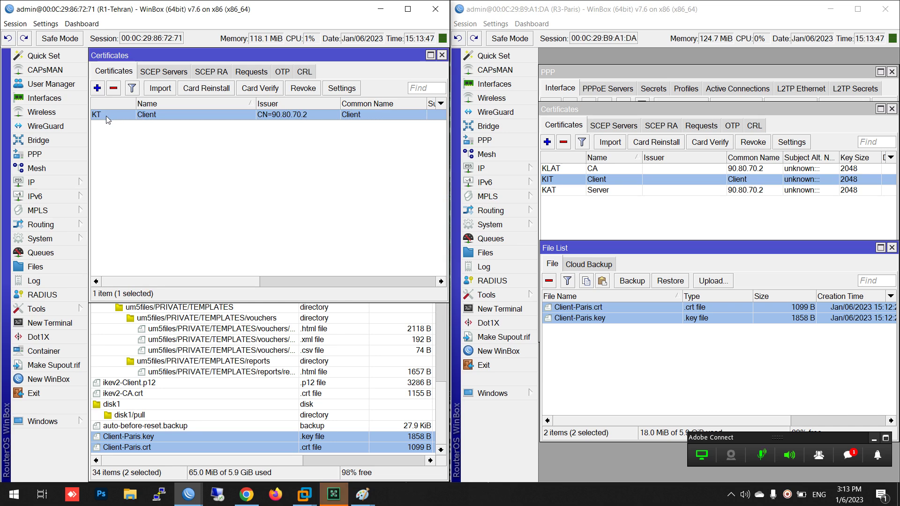
mouse_move(99, 114)
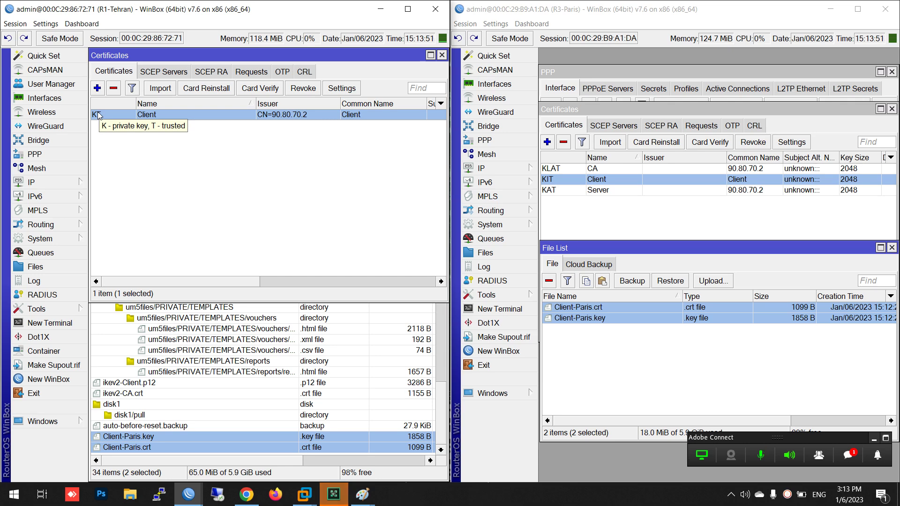
click(171, 213)
key(Escape)
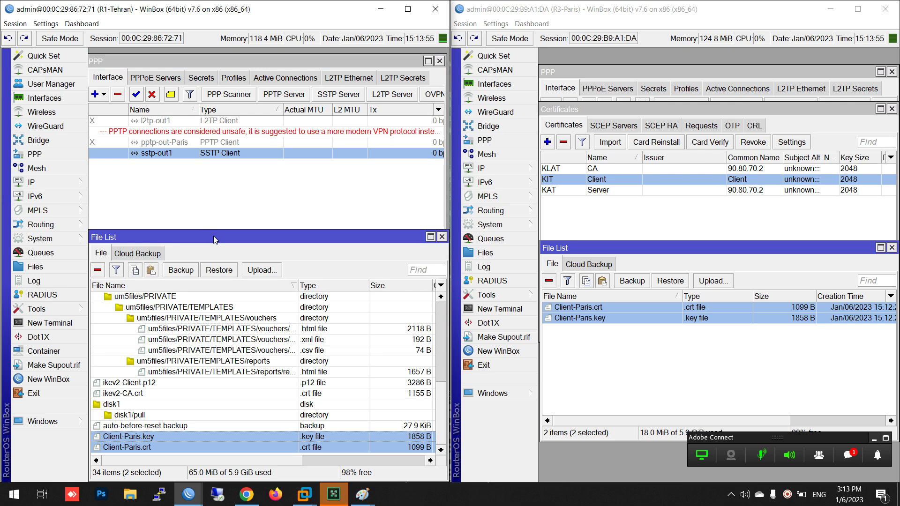
Set sstp-out1's dial-out certificate to Client and check the sstp-tehran link on Paris
key(Escape)
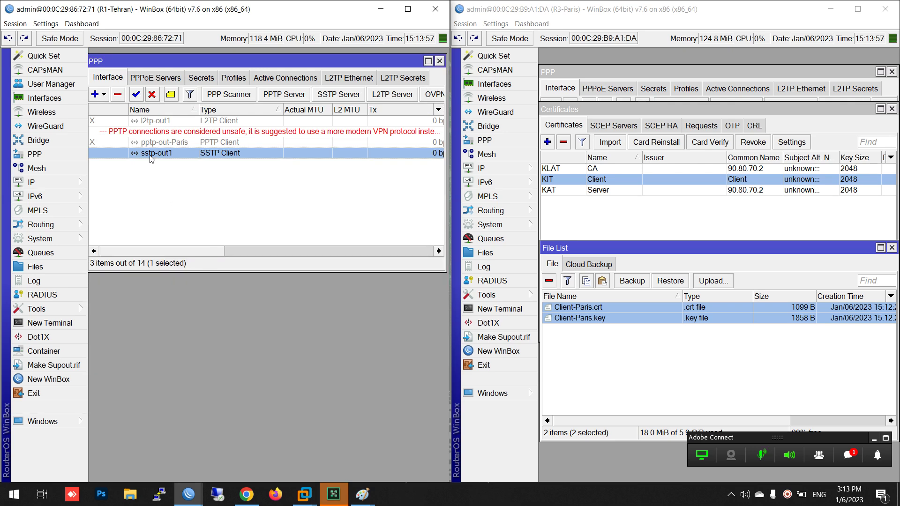
double_click(151, 157)
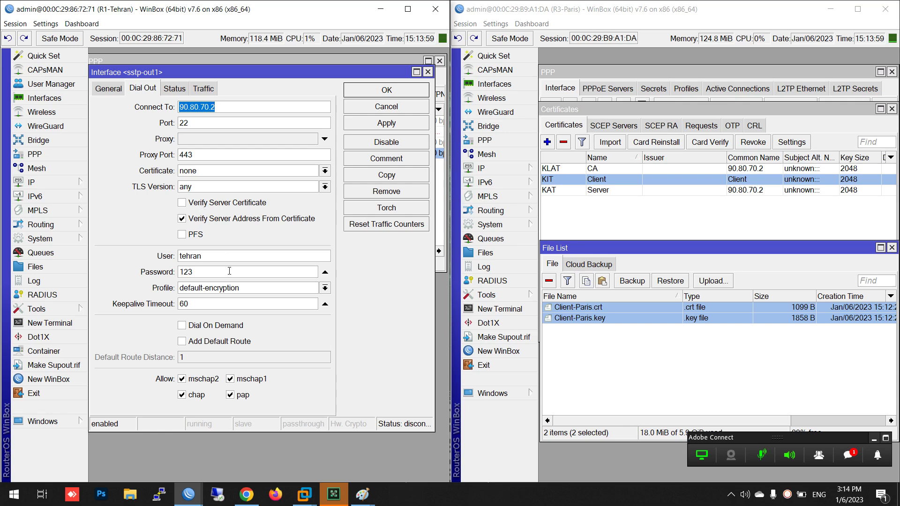
click(202, 171)
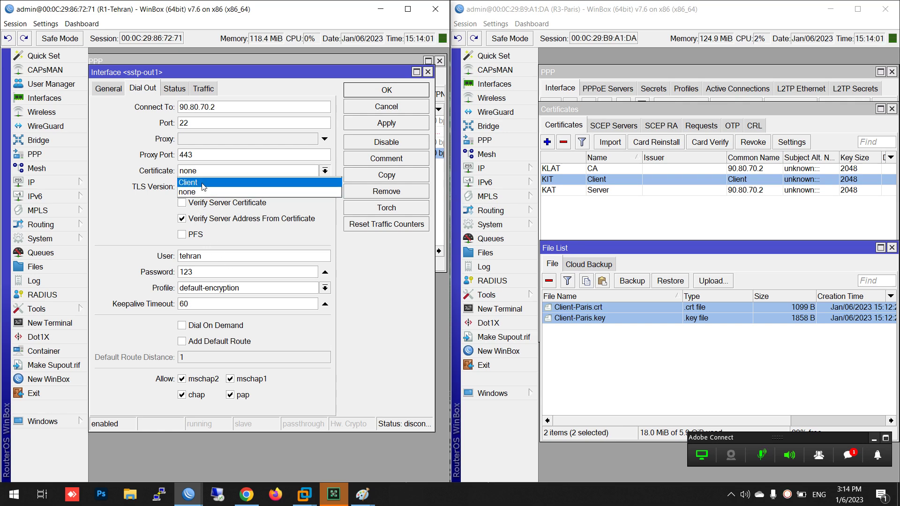
click(203, 183)
click(383, 93)
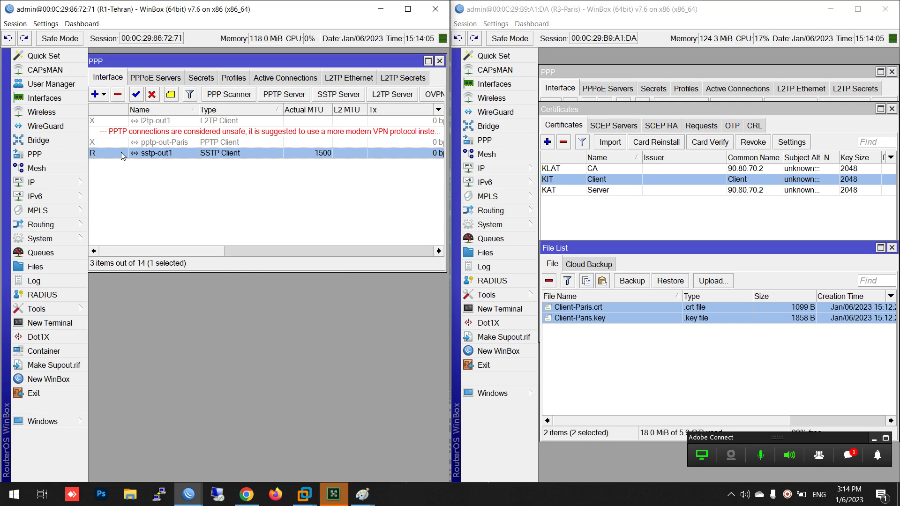
click(621, 74)
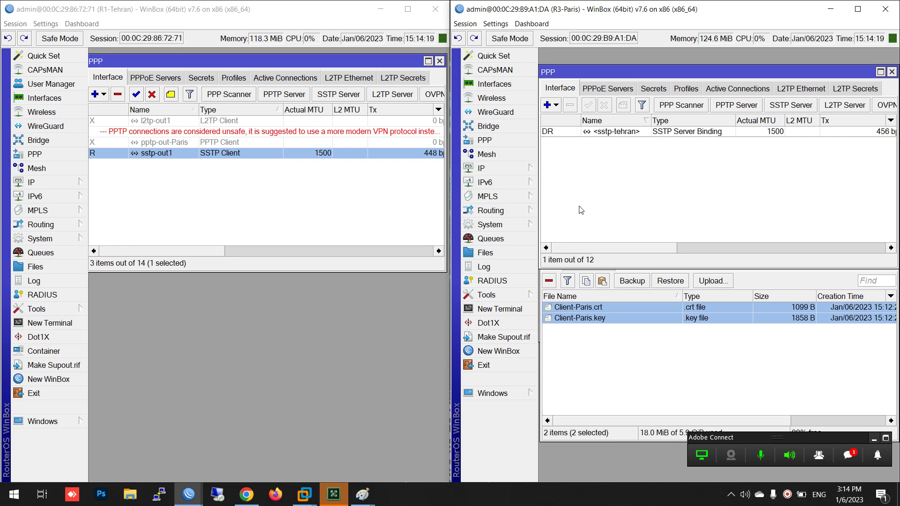
Review Paris's SSTP server settings unchanged, glance at the meeting chat, and minimize Tehran's window
click(806, 104)
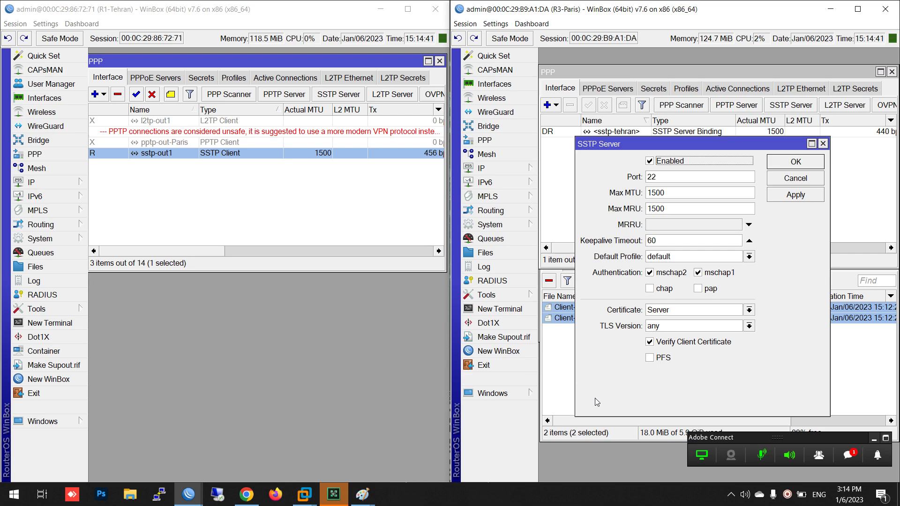
click(787, 180)
click(848, 456)
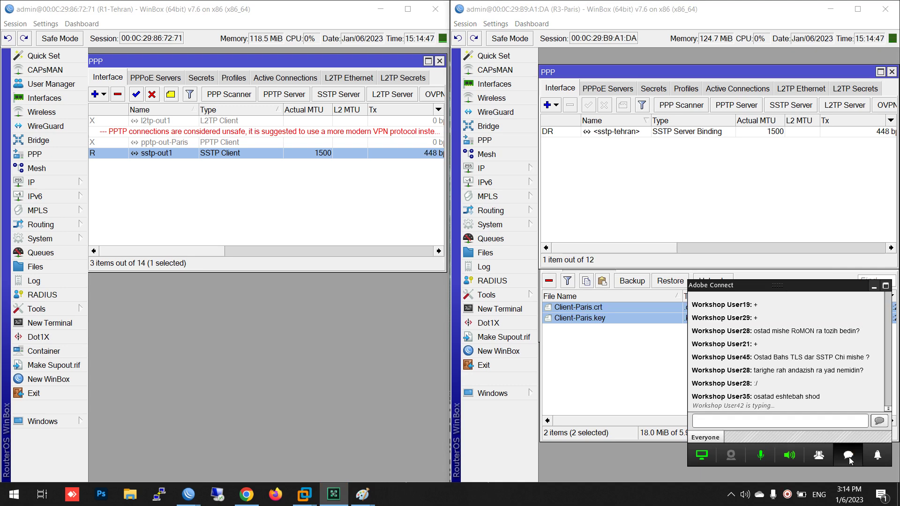
click(849, 455)
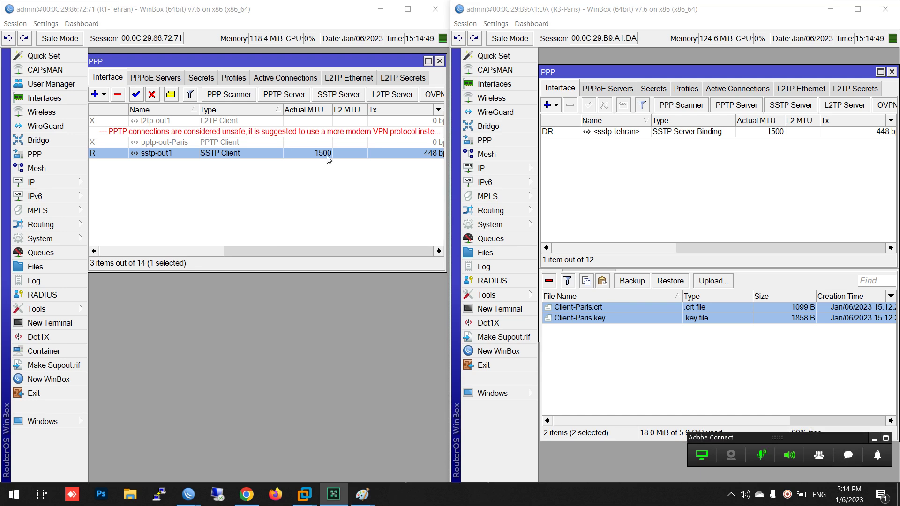
click(380, 9)
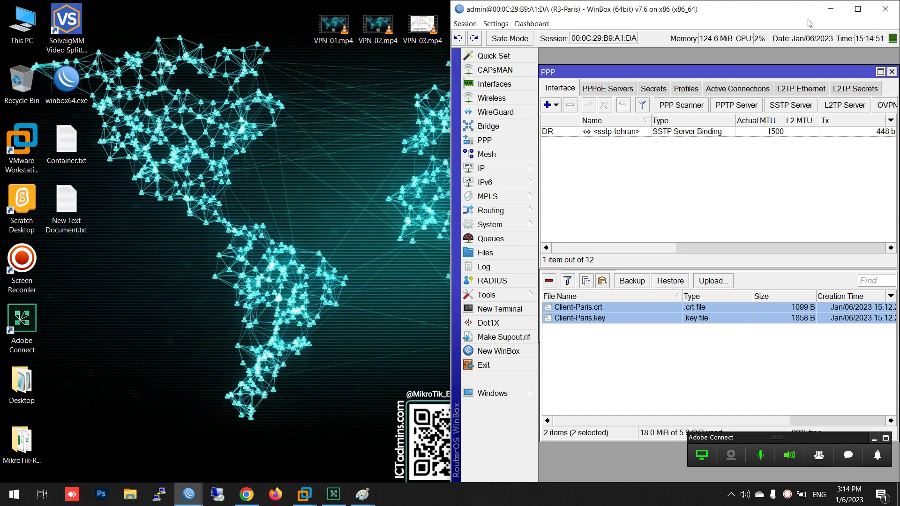
click(831, 9)
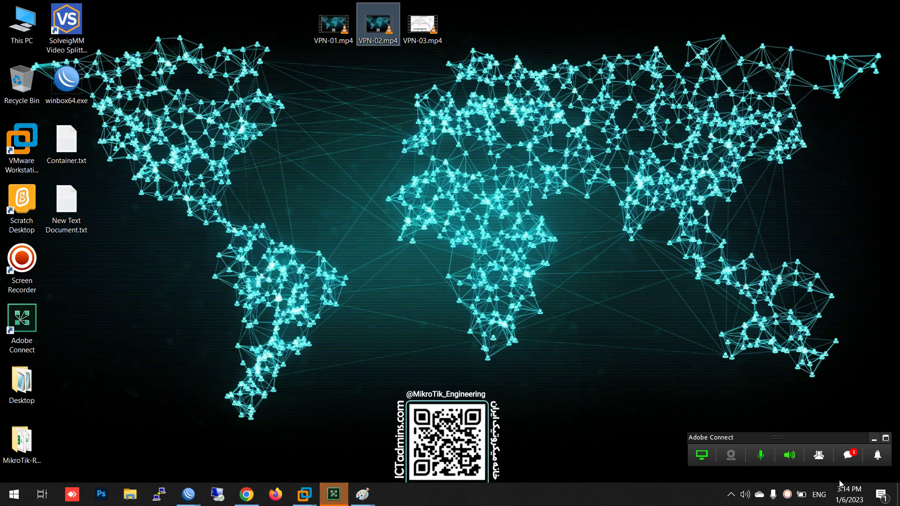
click(848, 457)
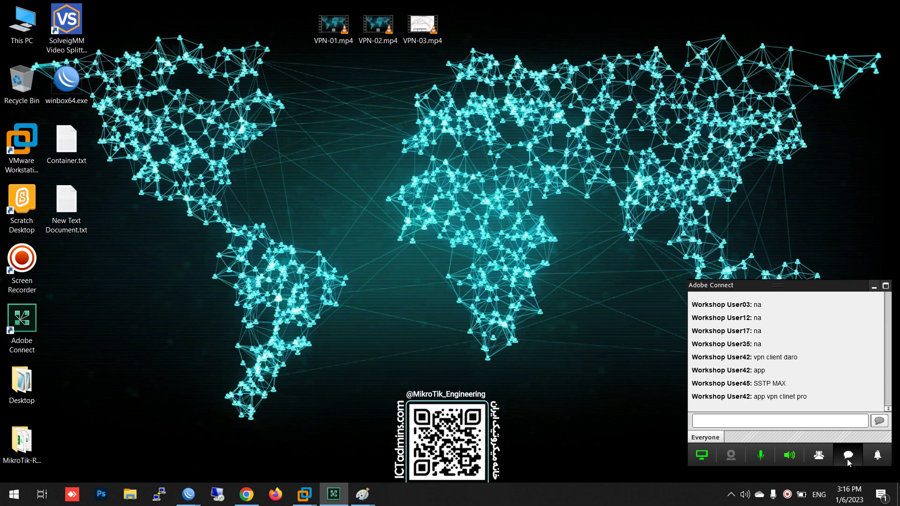
click(848, 459)
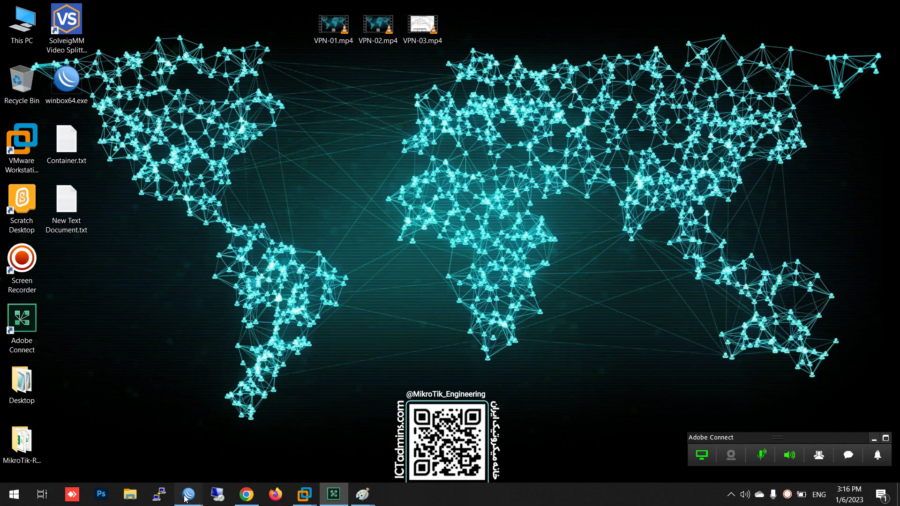
mouse_move(188, 494)
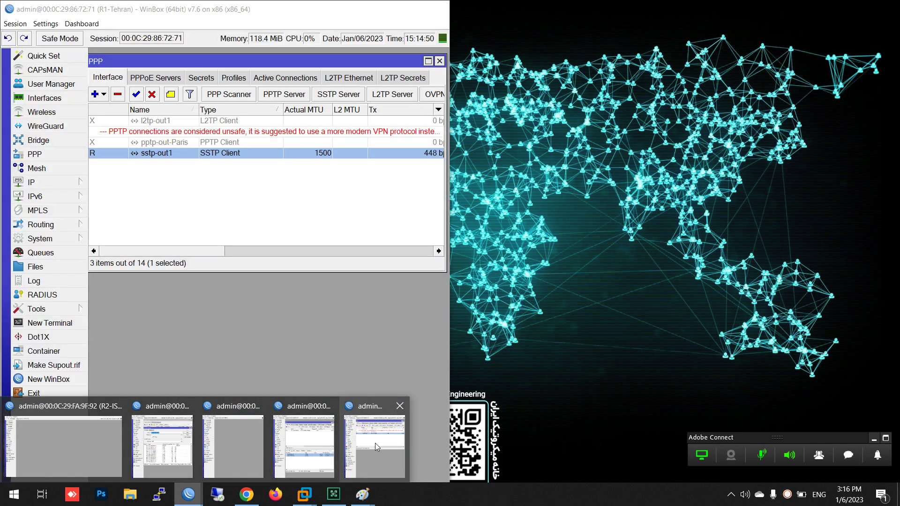
mouse_move(375, 443)
mouse_move(330, 449)
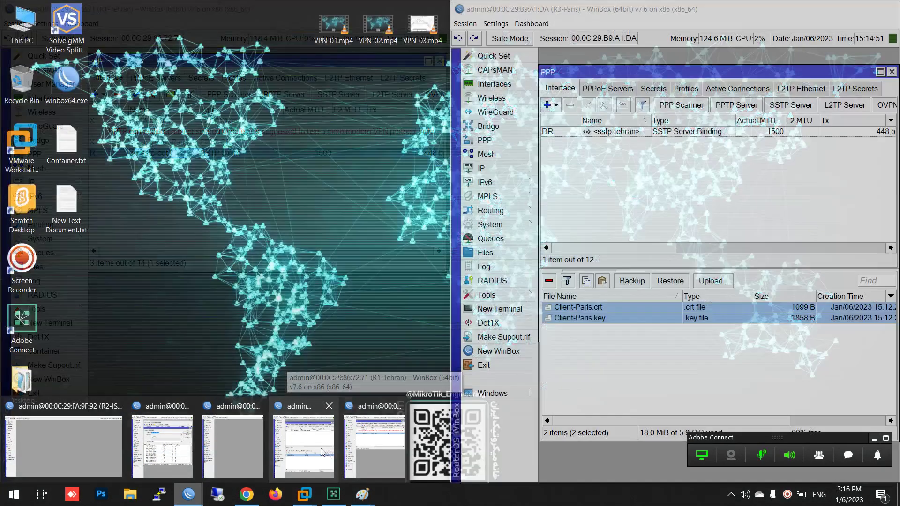
click(322, 452)
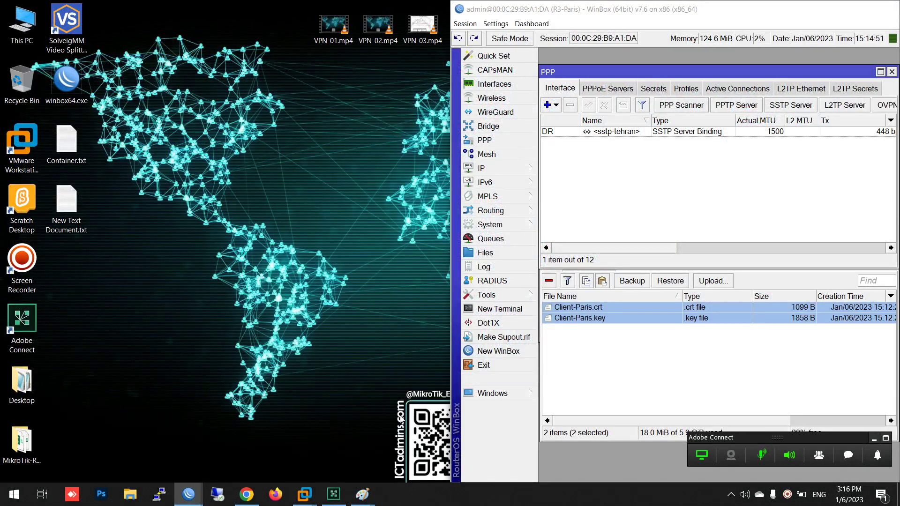
Maximize the Paris router window and close its open PPP, file and certificate windows
click(638, 364)
double_click(599, 13)
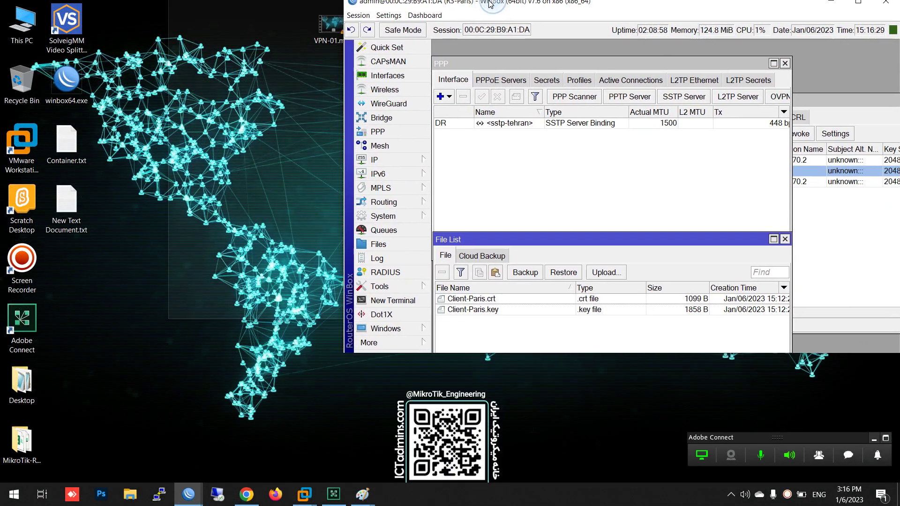
click(338, 183)
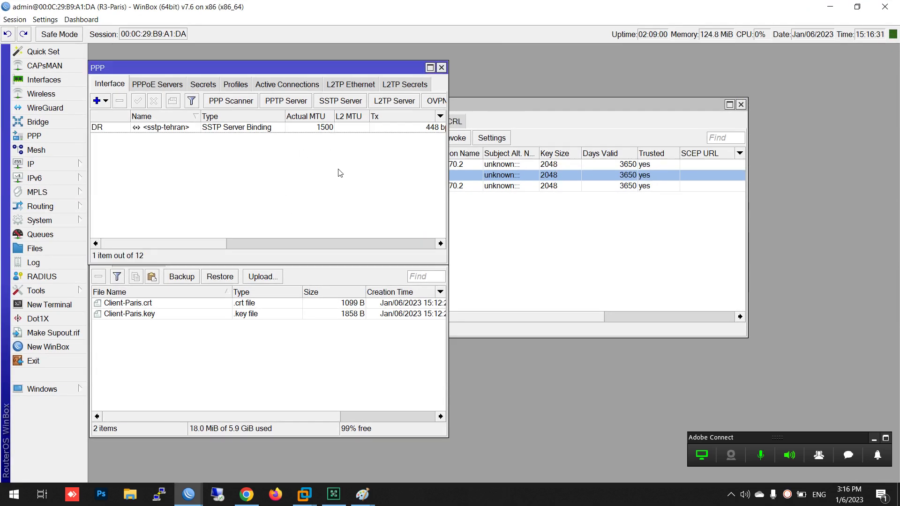
key(Escape)
key(Escape)
key(Escape)
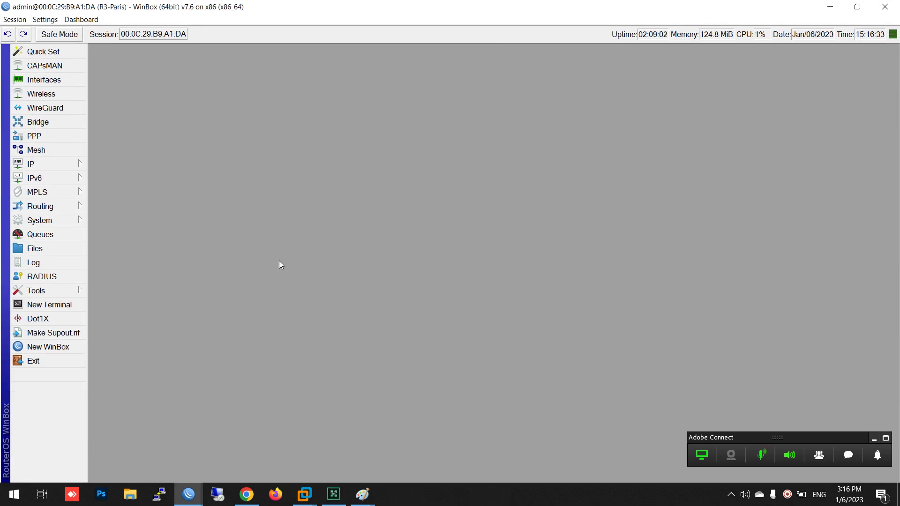
Begin exporting the CA certificate from Paris's certificate list
click(52, 222)
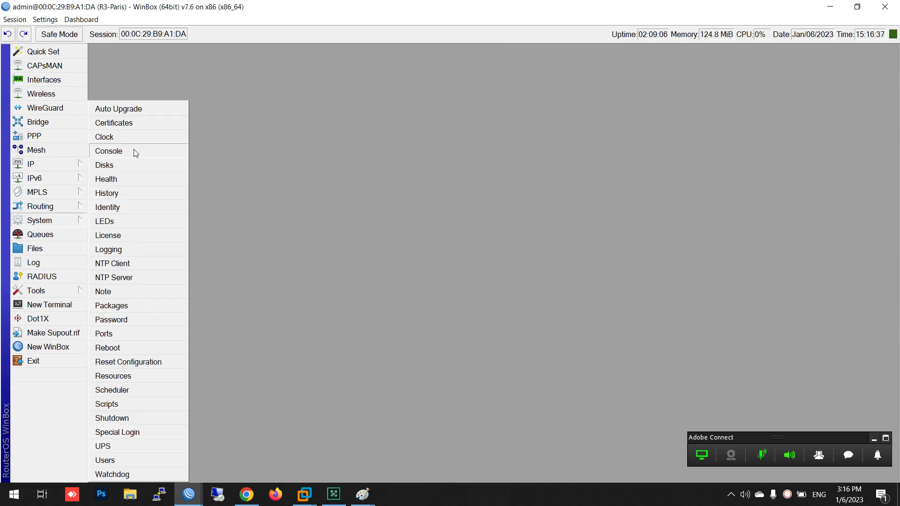
click(123, 128)
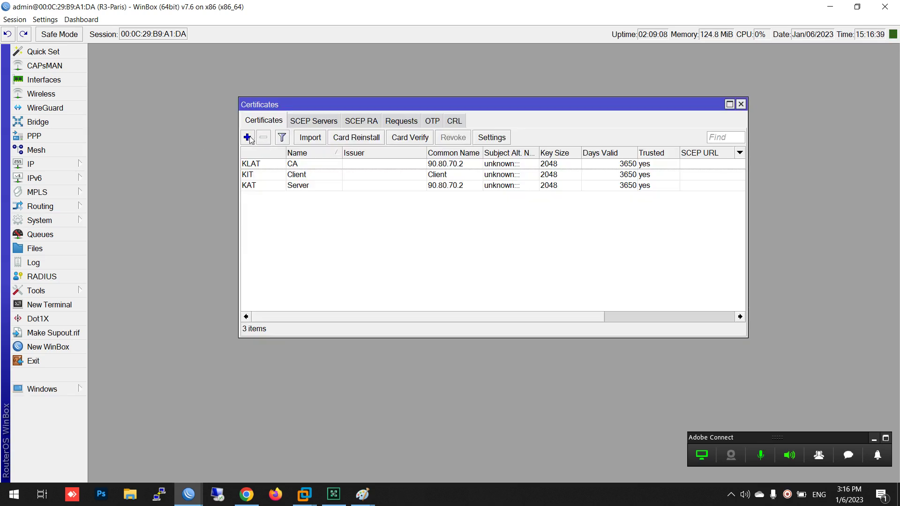
click(297, 167)
right_click(297, 168)
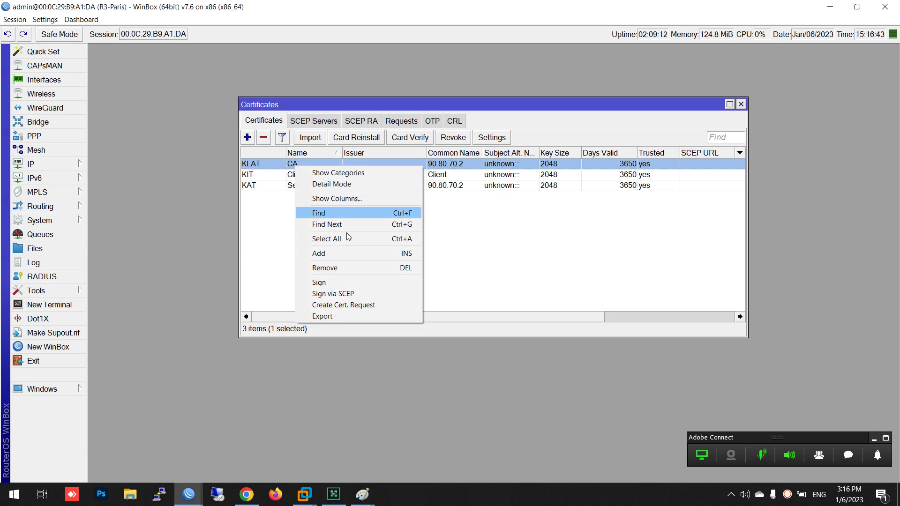
click(352, 317)
Export the CA certificate as PKCS12 with a passphrase and file name CA
click(290, 265)
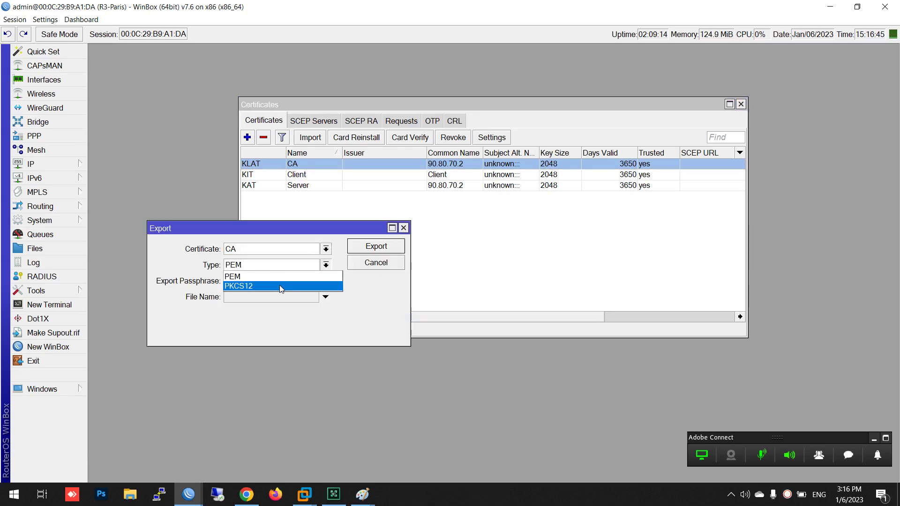
click(250, 287)
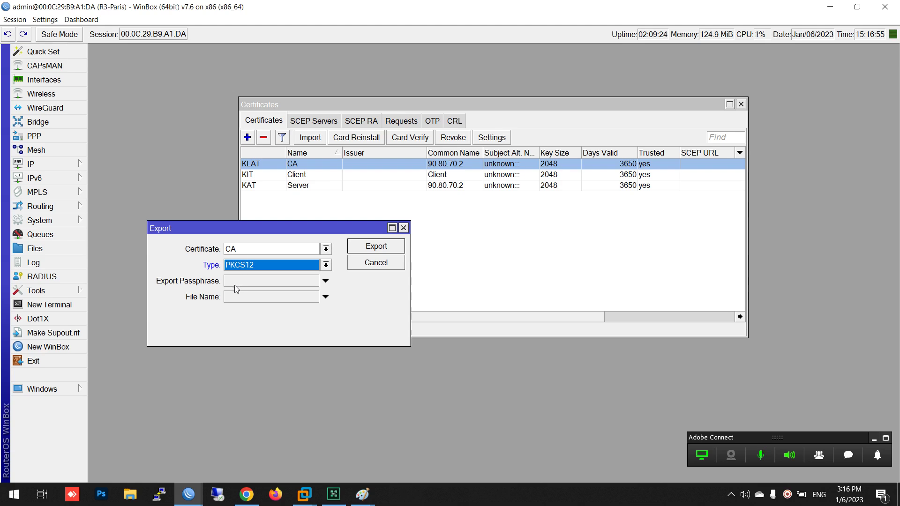
click(239, 285)
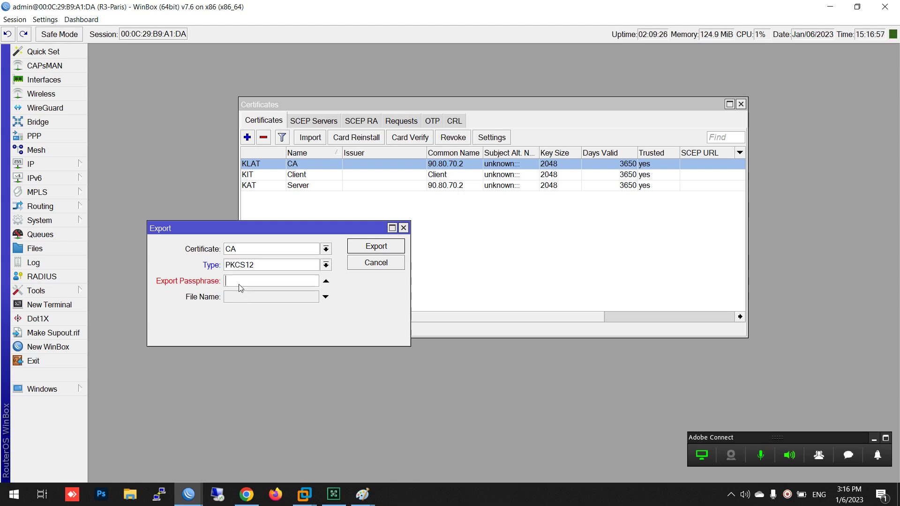
text(12345678)
click(268, 298)
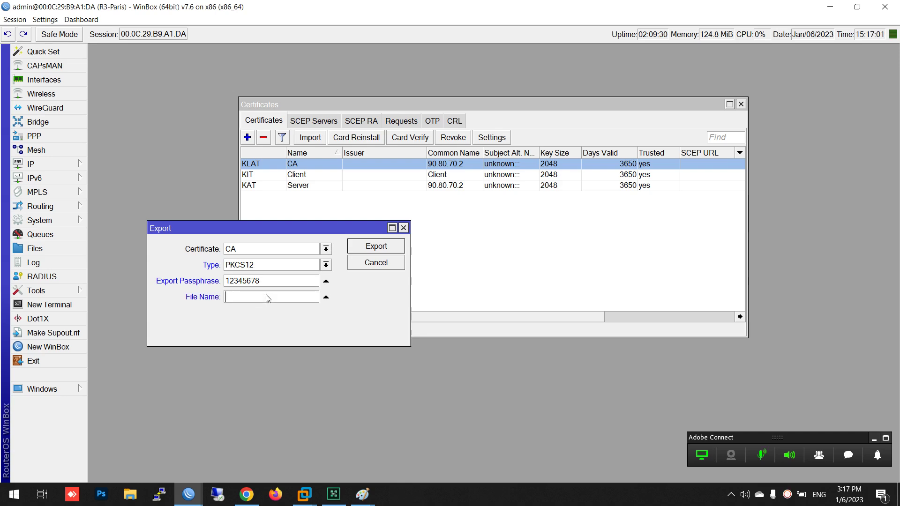
text(CA-Paris)
click(363, 247)
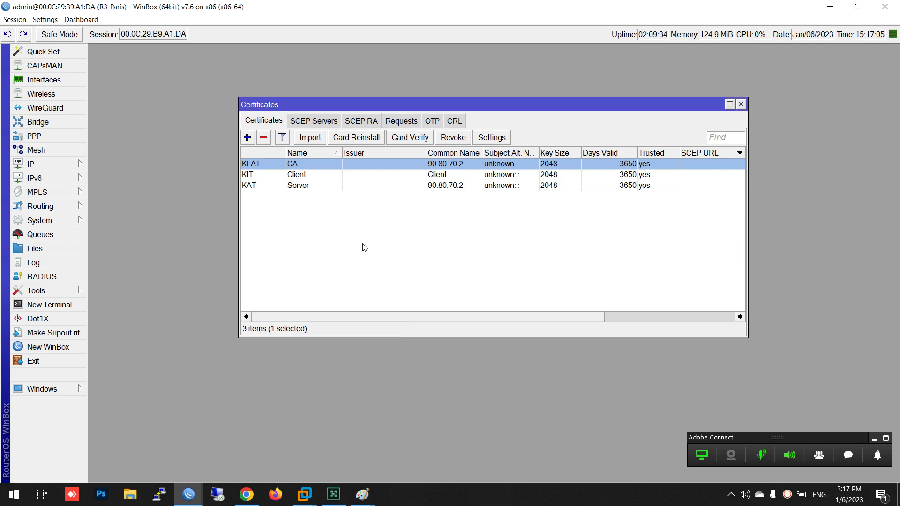
Confirm CA-Paris.p12 in the file list, close the open lists, and minimize the Paris window
click(59, 238)
click(58, 249)
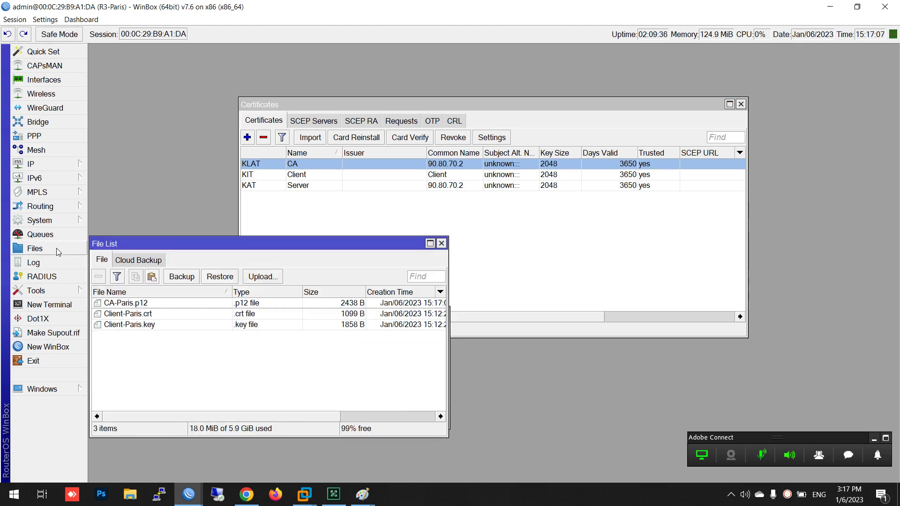
click(134, 308)
drag(131, 303, 154, 305)
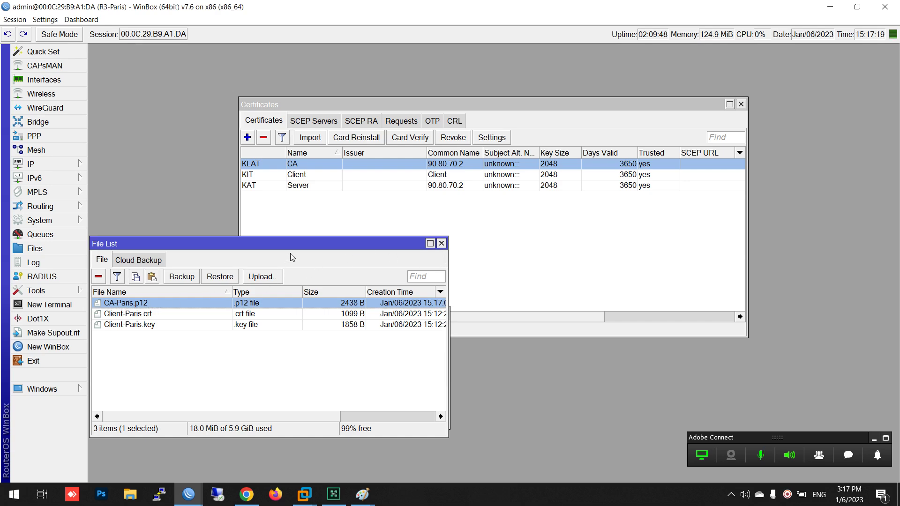
drag(298, 247, 439, 253)
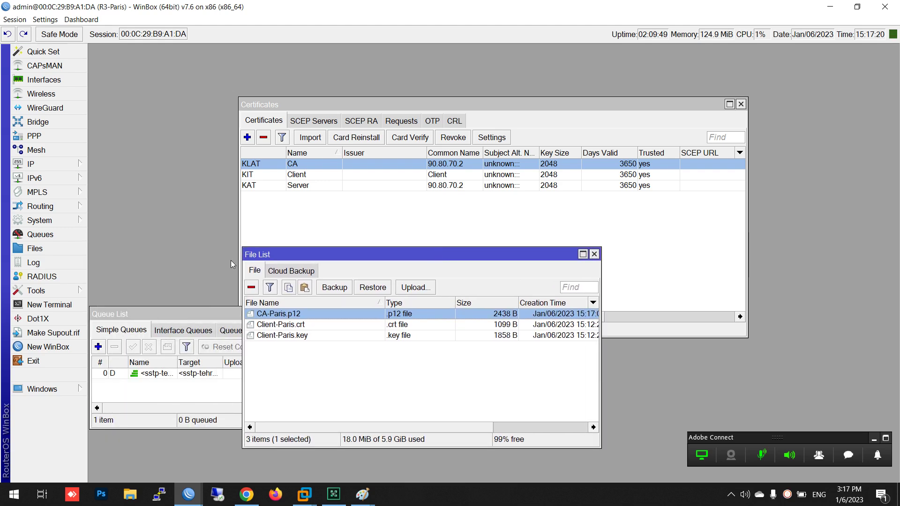
click(591, 251)
click(443, 314)
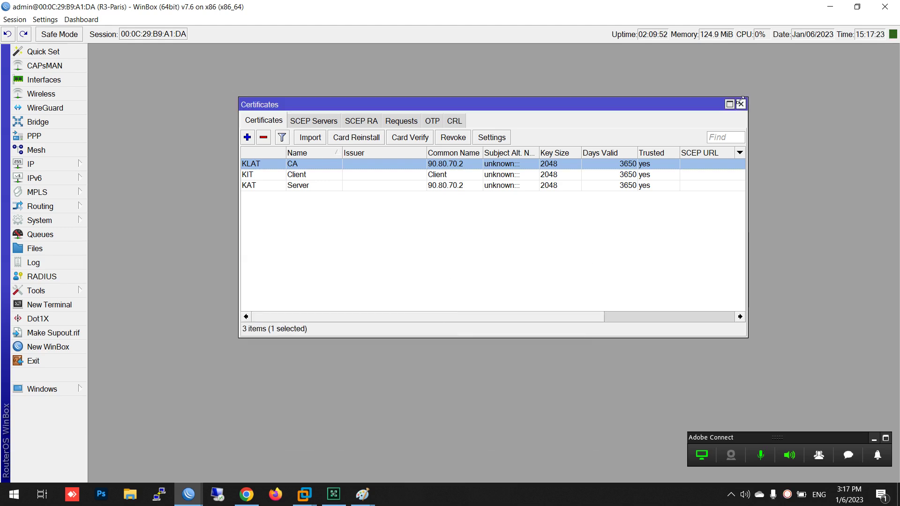
click(741, 104)
click(830, 6)
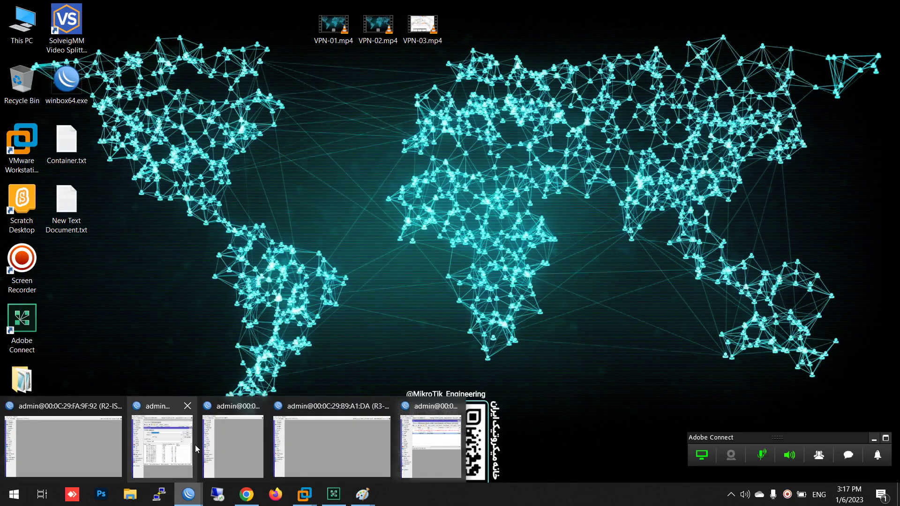
Start a new WinBox session and connect to the NTDC router
right_click(190, 501)
click(172, 434)
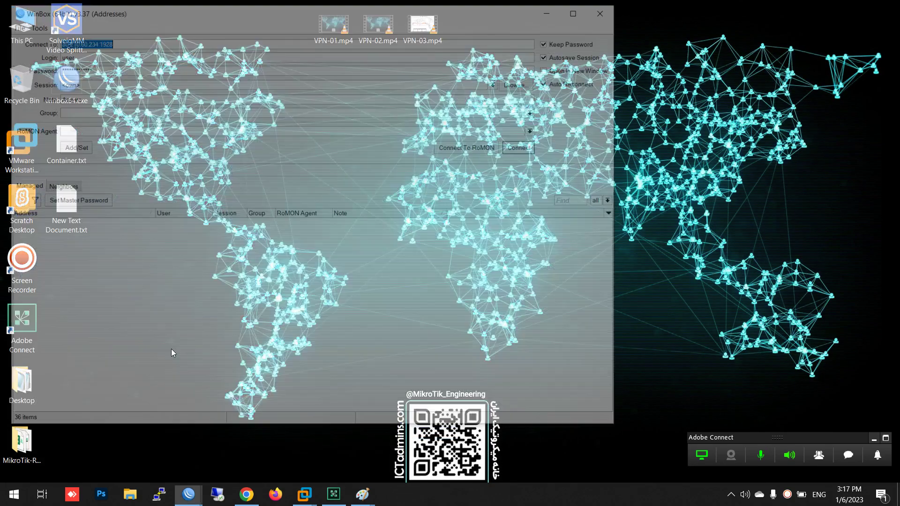
scroll(108, 309, down, 6)
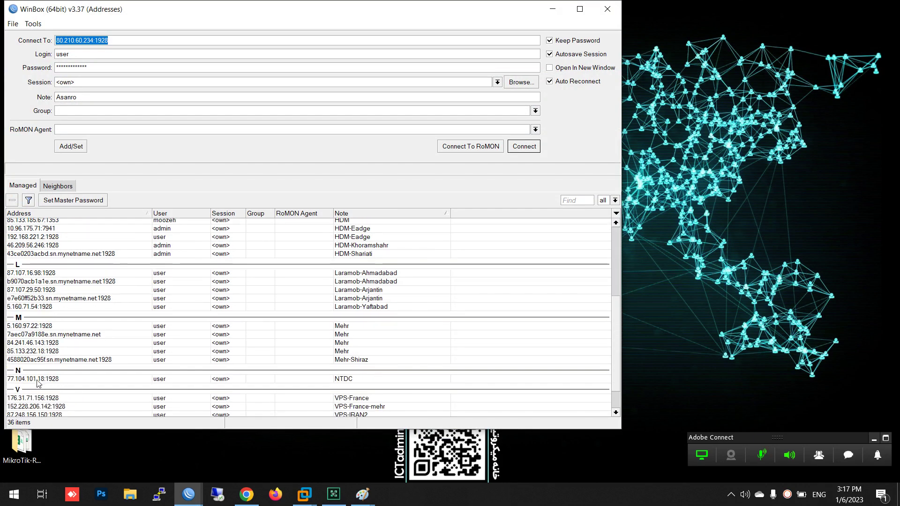
double_click(29, 379)
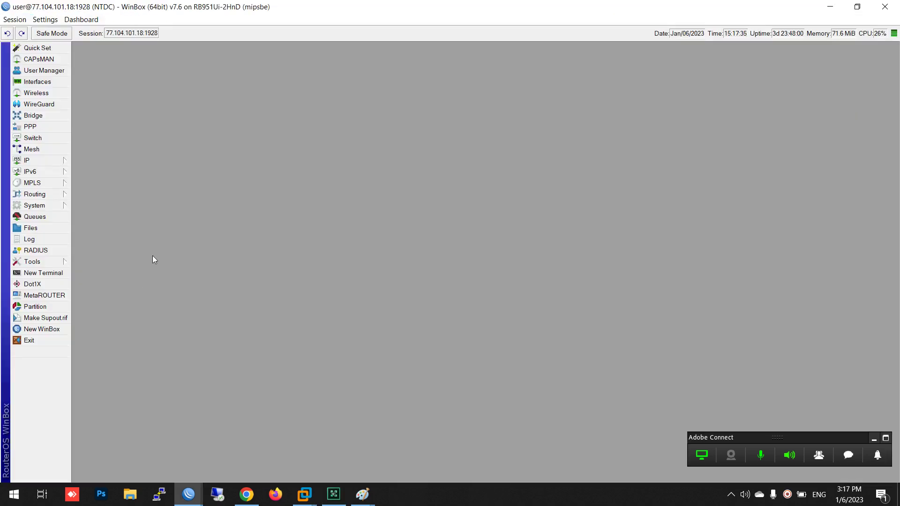
click(47, 20)
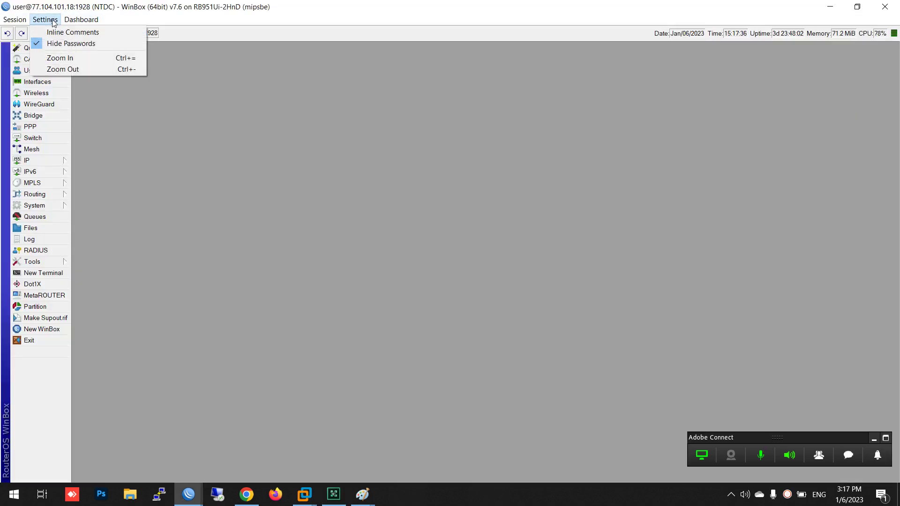
click(107, 149)
Review NTDC's certificates (CA, Client, Server, letsencrypt-autogen), widen Common Name, then show SSTP Server settings
click(32, 127)
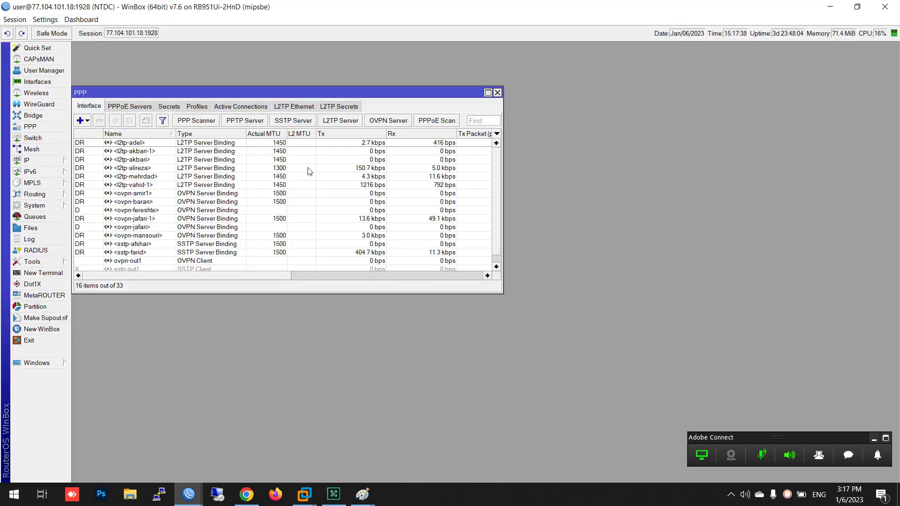
click(35, 205)
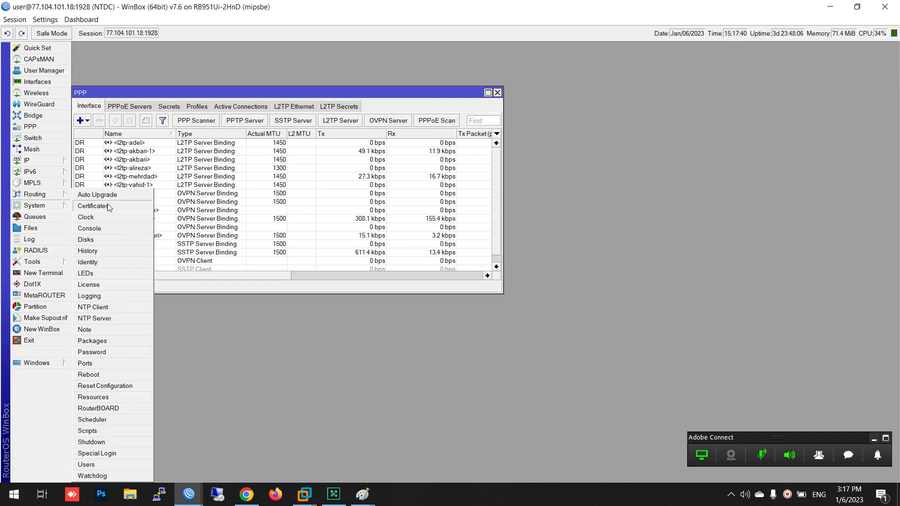
click(93, 207)
click(238, 329)
click(238, 340)
click(234, 347)
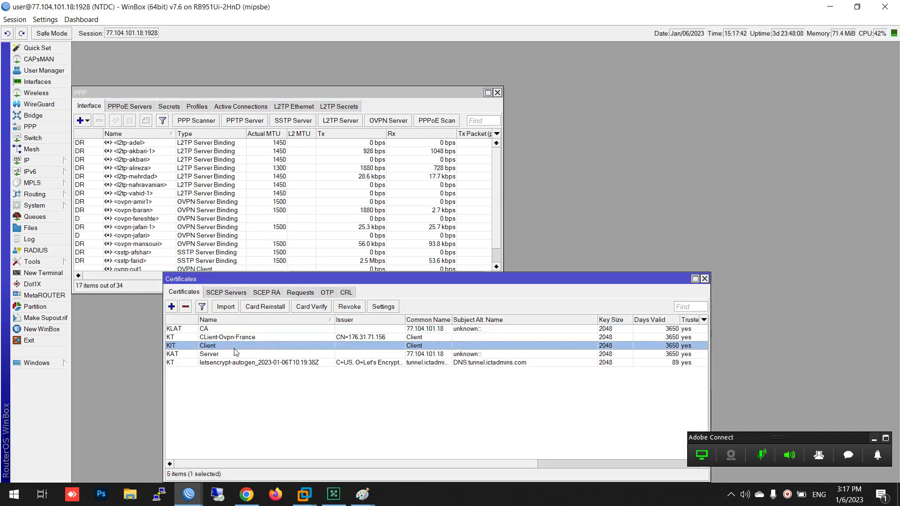
click(233, 354)
click(229, 363)
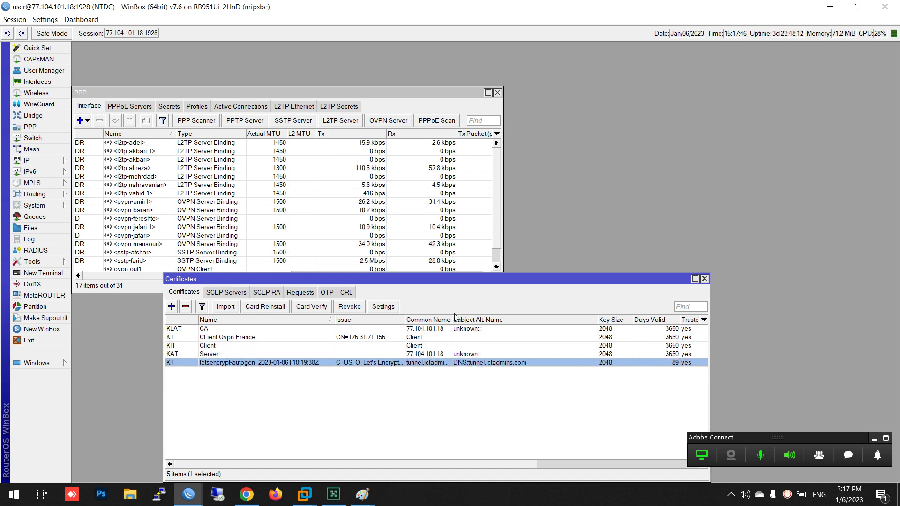
drag(453, 319, 511, 320)
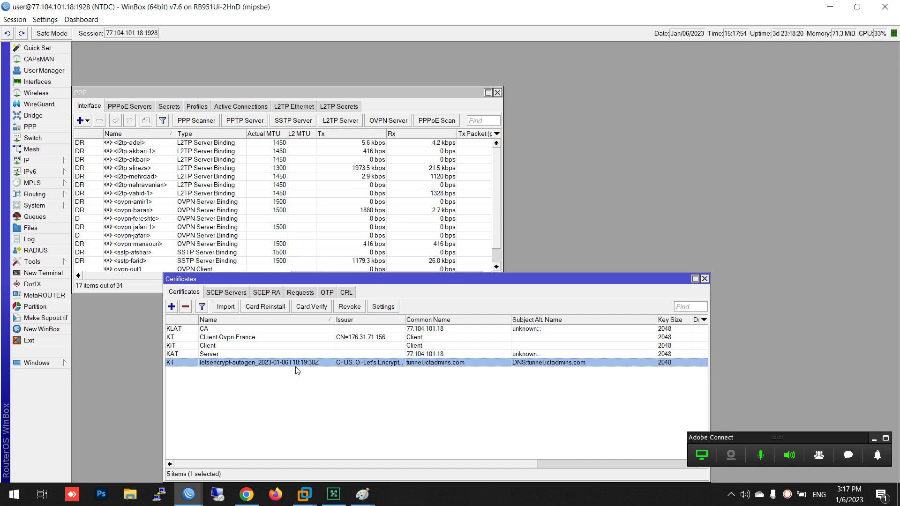
click(33, 130)
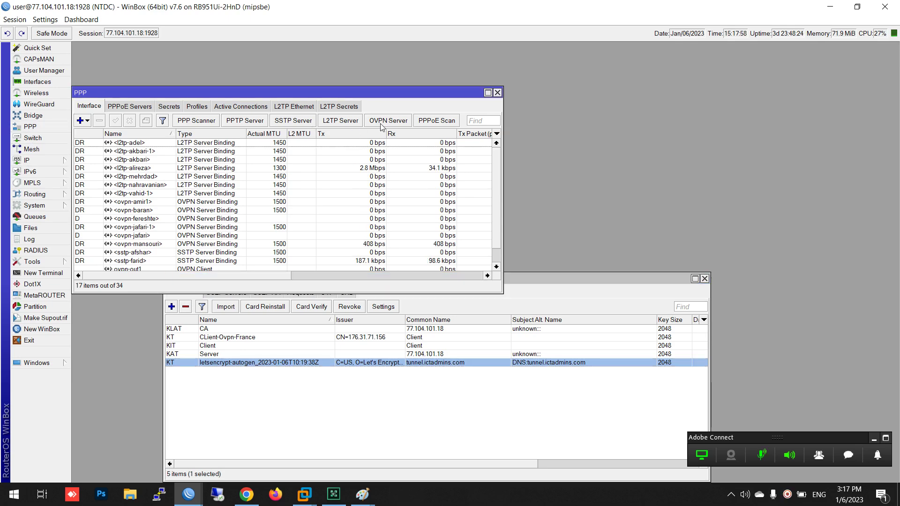
click(292, 121)
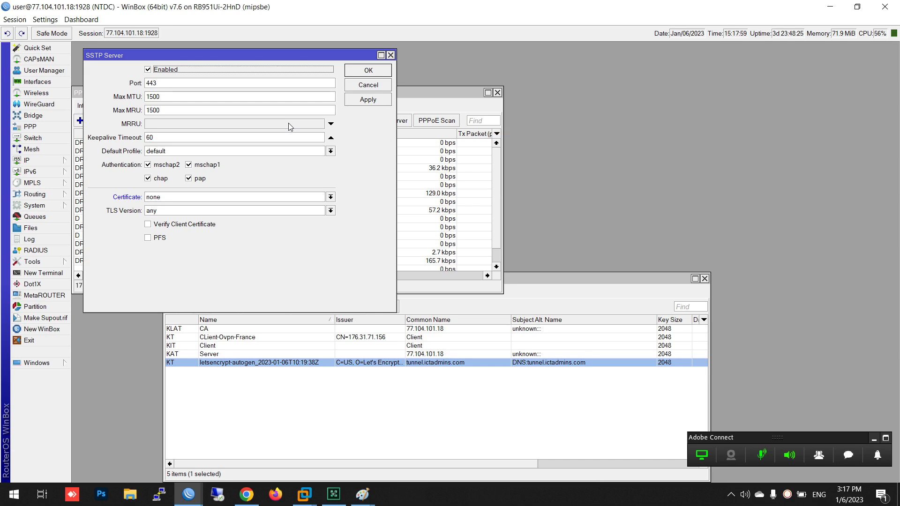
Pick the letsencrypt-autogen certificate for the SSTP Server, confirm with OK, and minimize WinBox
click(193, 200)
click(175, 239)
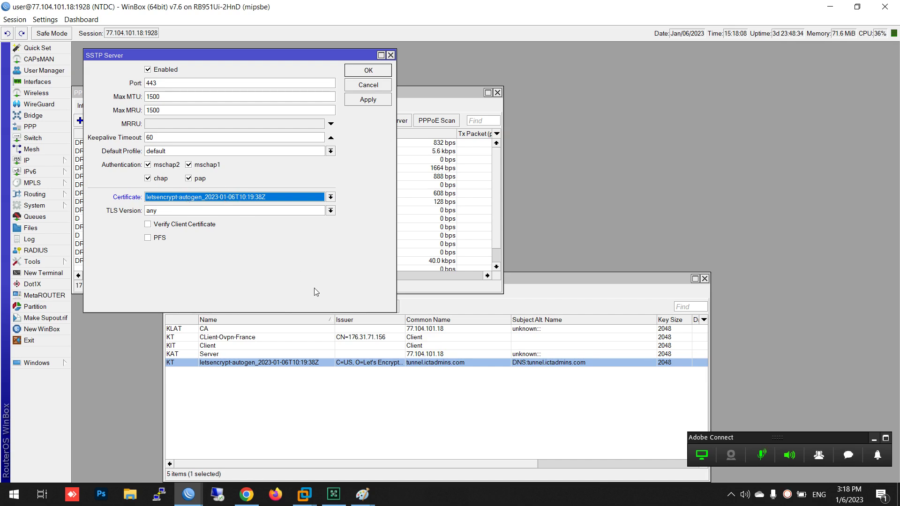
click(422, 363)
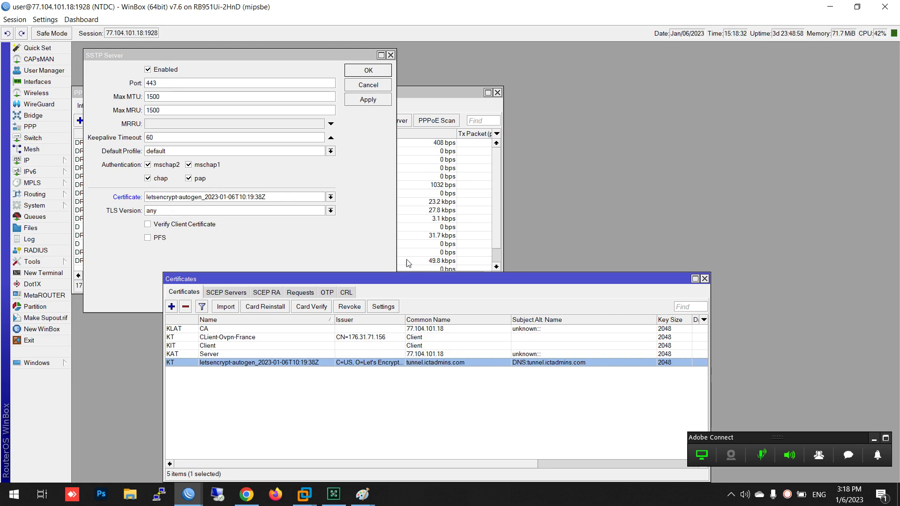
click(376, 200)
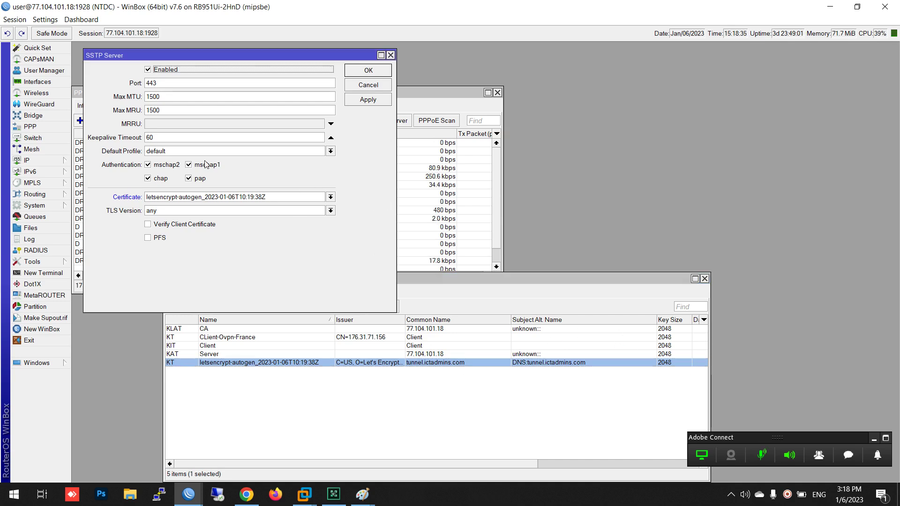
click(358, 74)
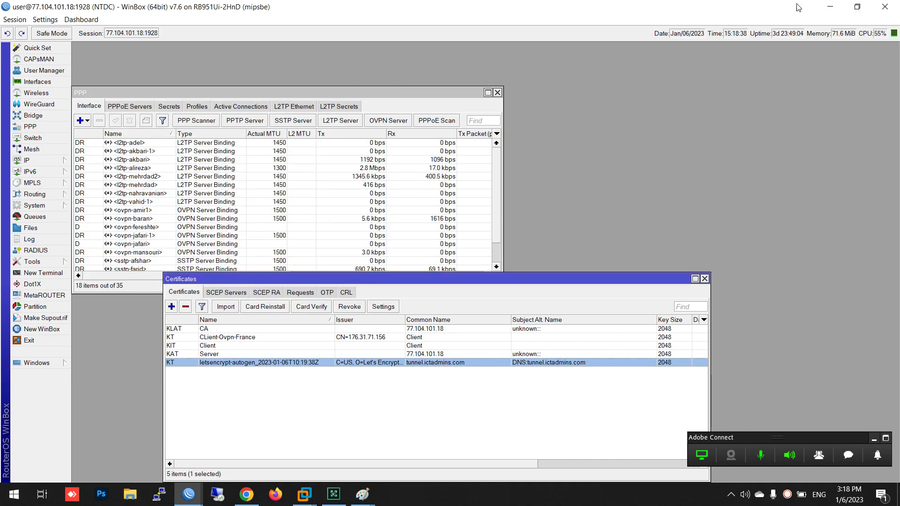
click(830, 7)
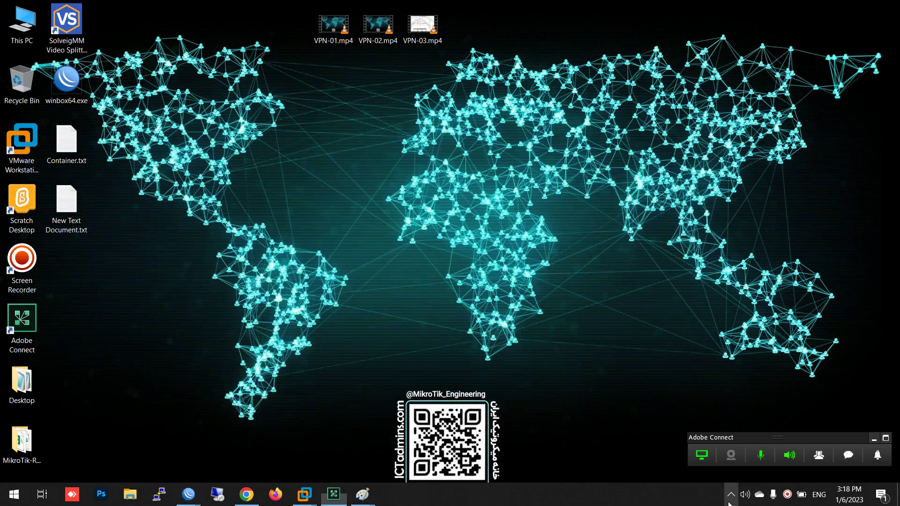
Start adding a VPN connection in Network & Internet settings with the Windows (built-in) provider
click(731, 494)
right_click(755, 471)
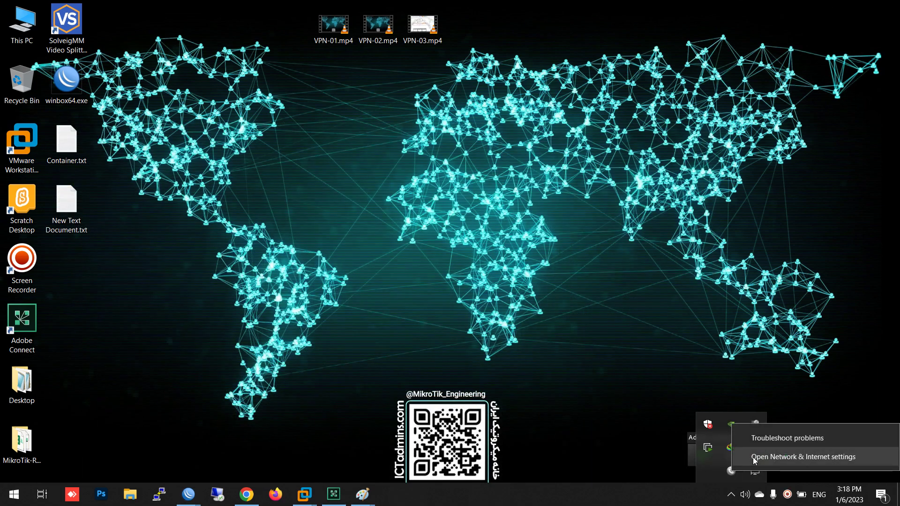
click(753, 457)
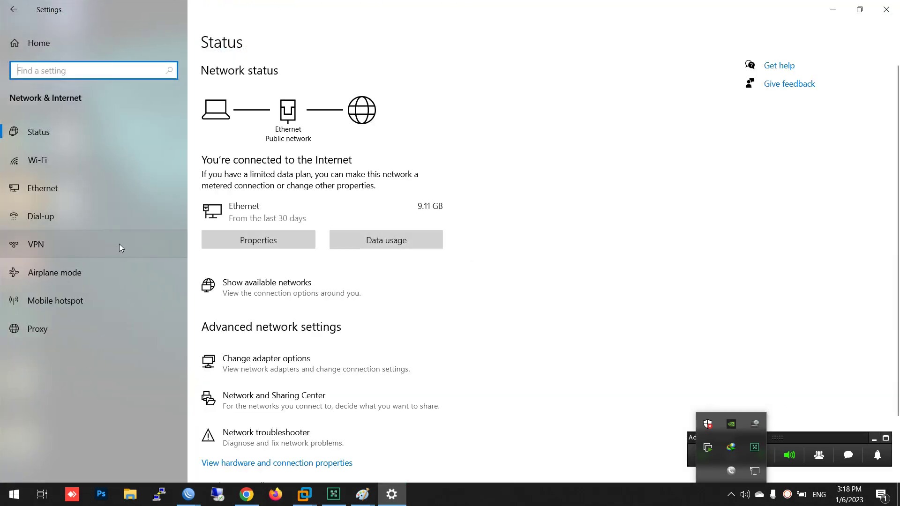
click(49, 250)
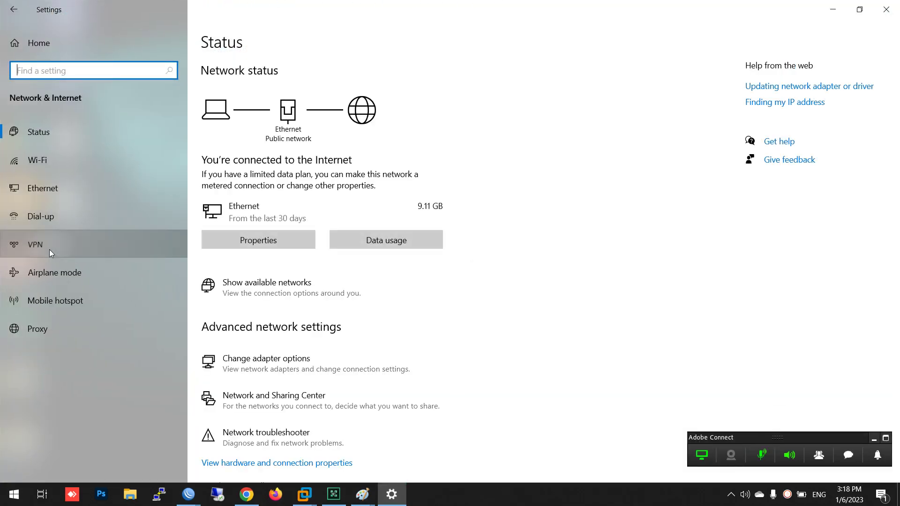
click(271, 77)
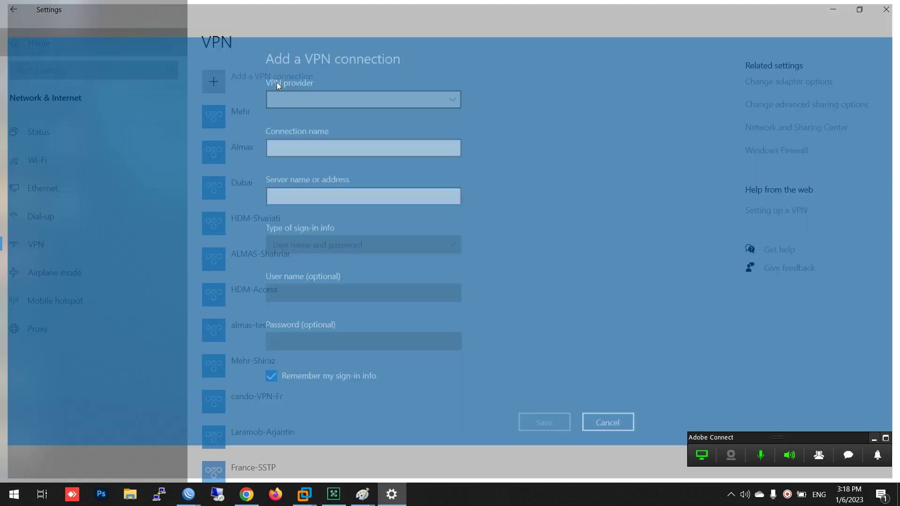
click(338, 103)
click(339, 103)
Name the connection sstp-test-workshop and enter the server address tunnel.ictadmins.com
click(332, 128)
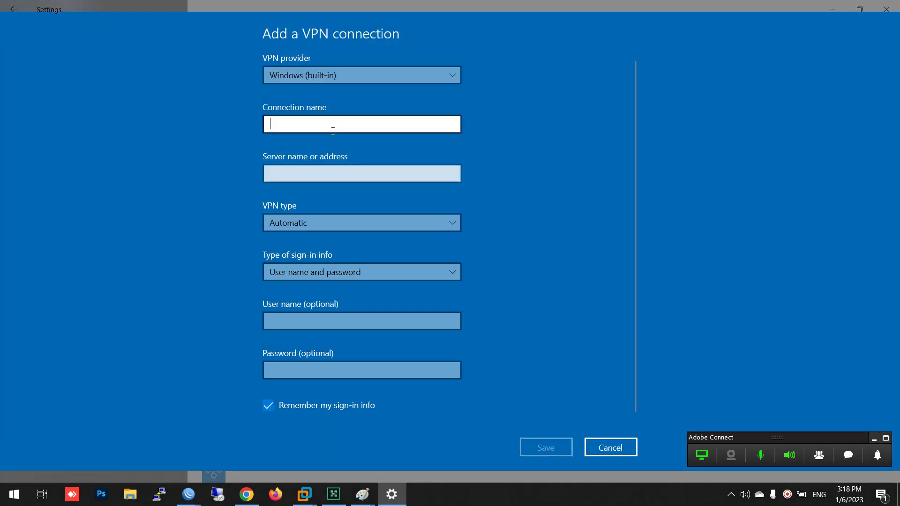
text(sstp-t)
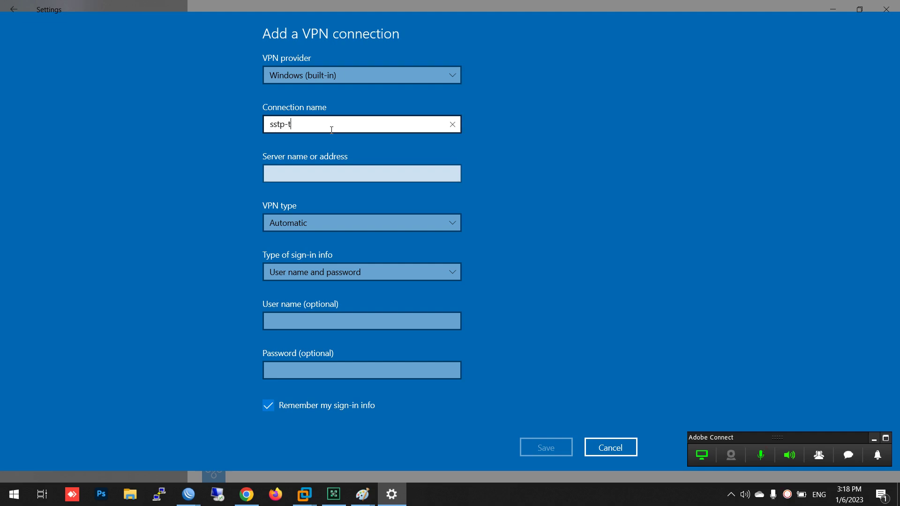
text(est-workshop)
click(330, 176)
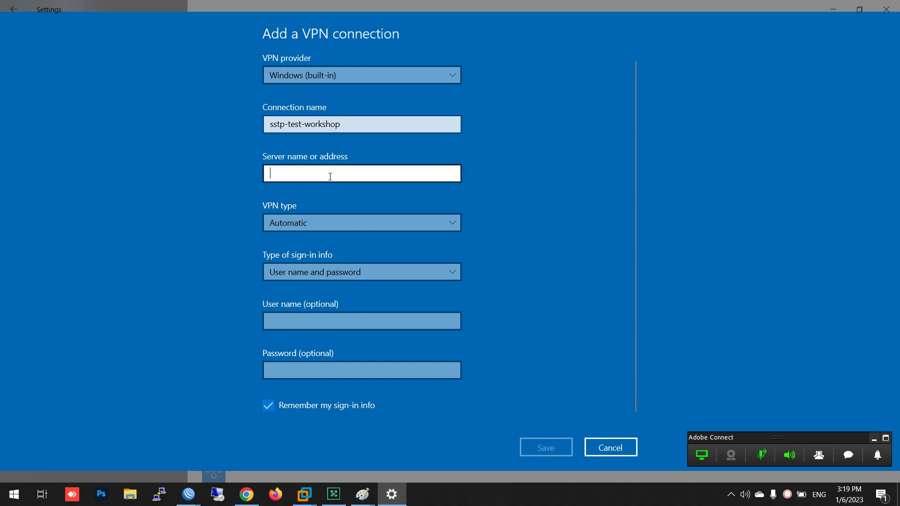
text(tunnel.ic)
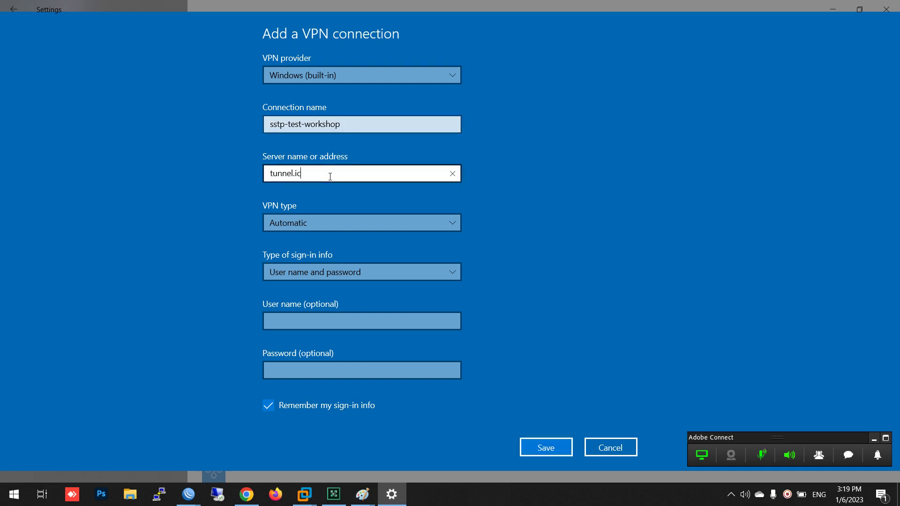
text(dmins.com)
key(ctrl+a)
key(ctrl+c)
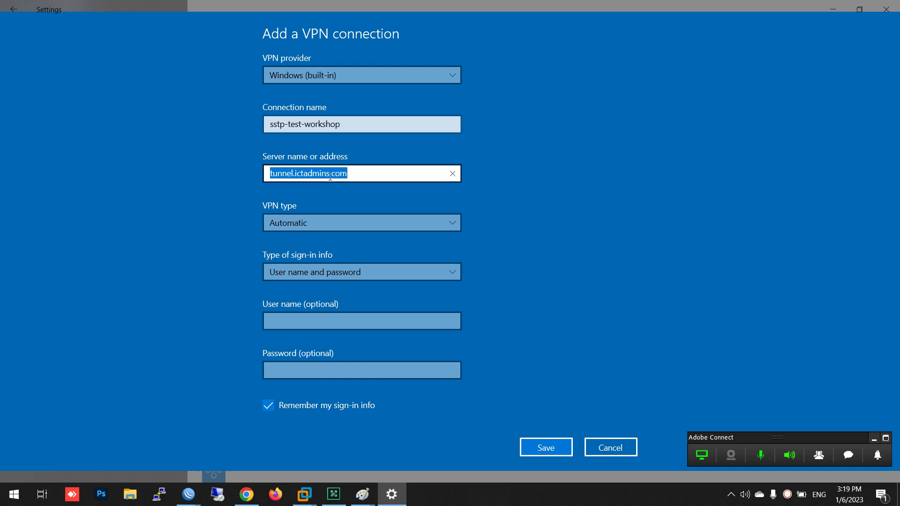
Ping the server address from a command prompt to confirm it resolves
key(super+r)
key(Return)
text(pi)
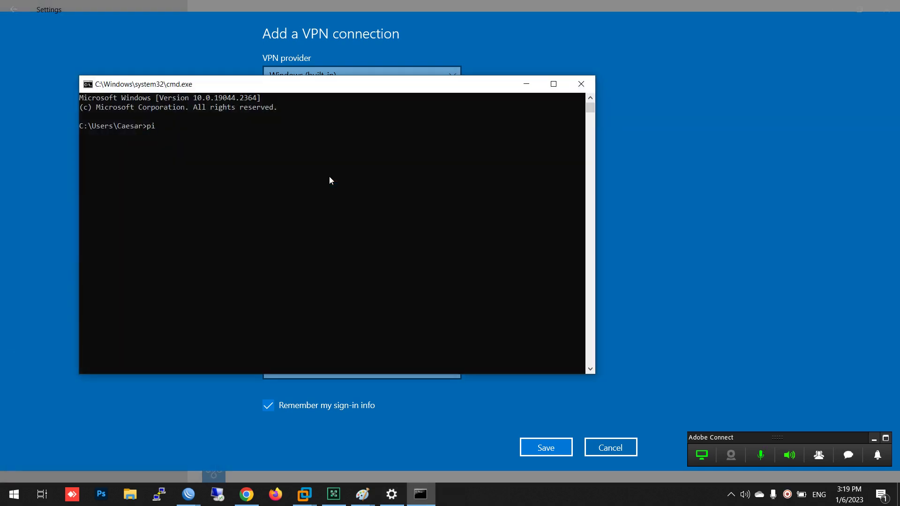
text(ng)
key(ctrl+v)
key(Return)
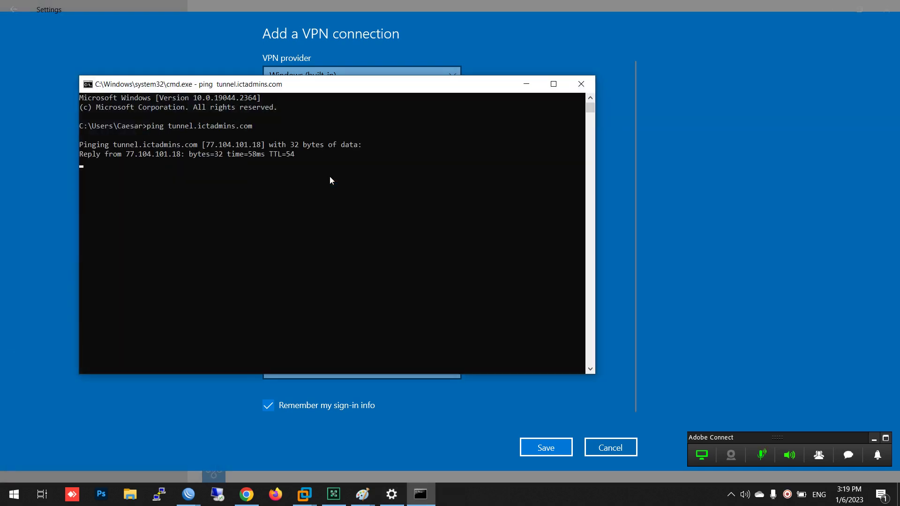
click(581, 84)
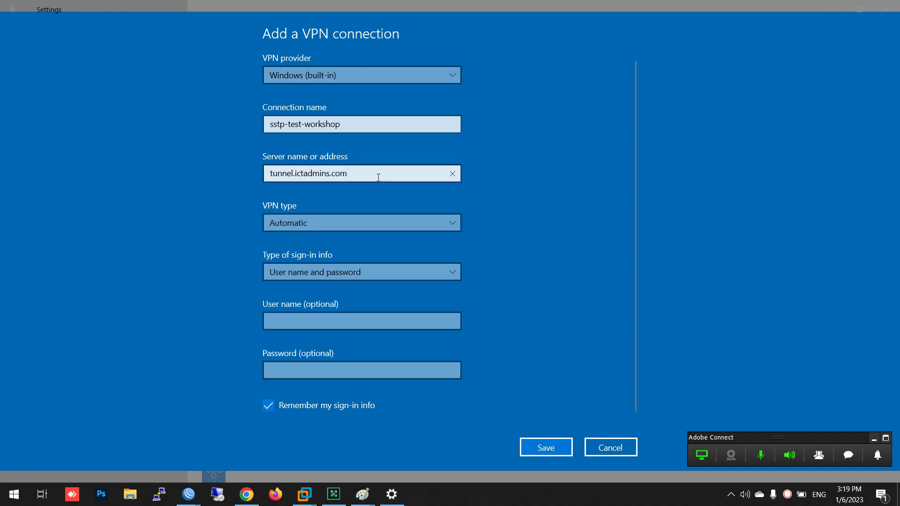
triple_click(306, 175)
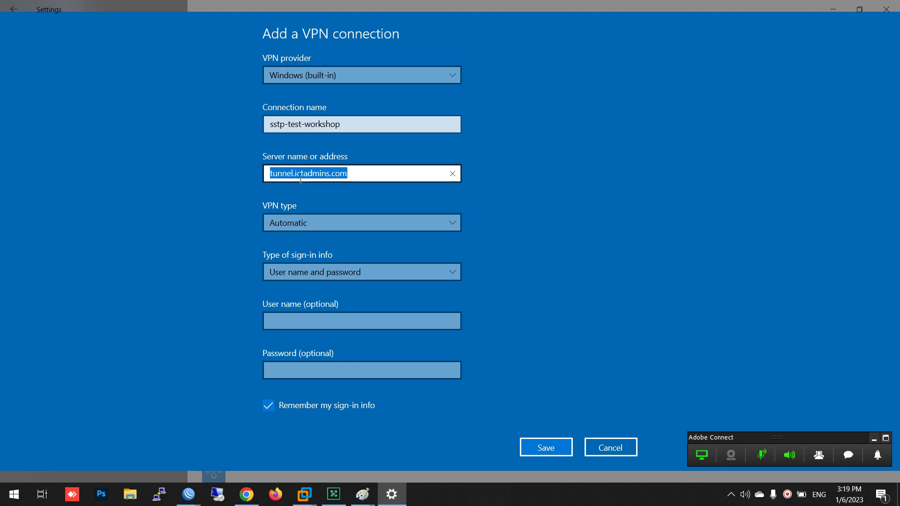
Set the VPN type to SSTP, enter the user name and password, and save
click(311, 215)
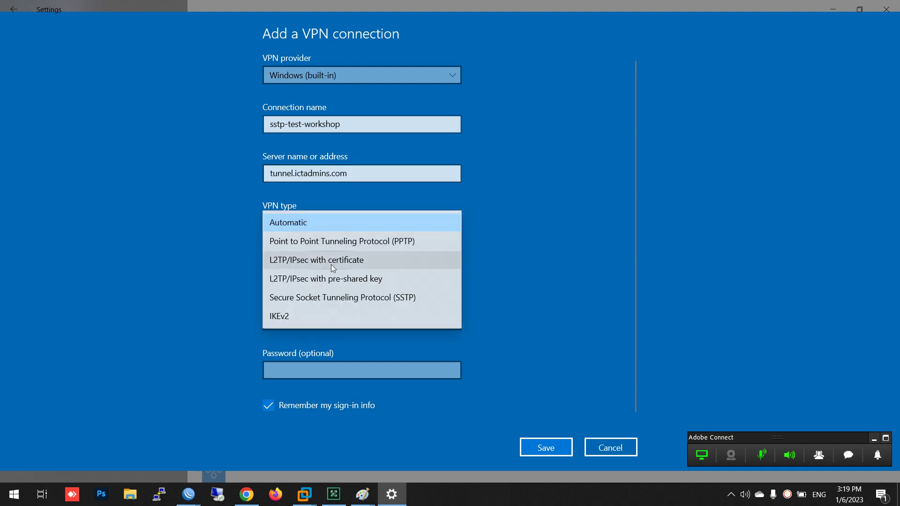
click(342, 296)
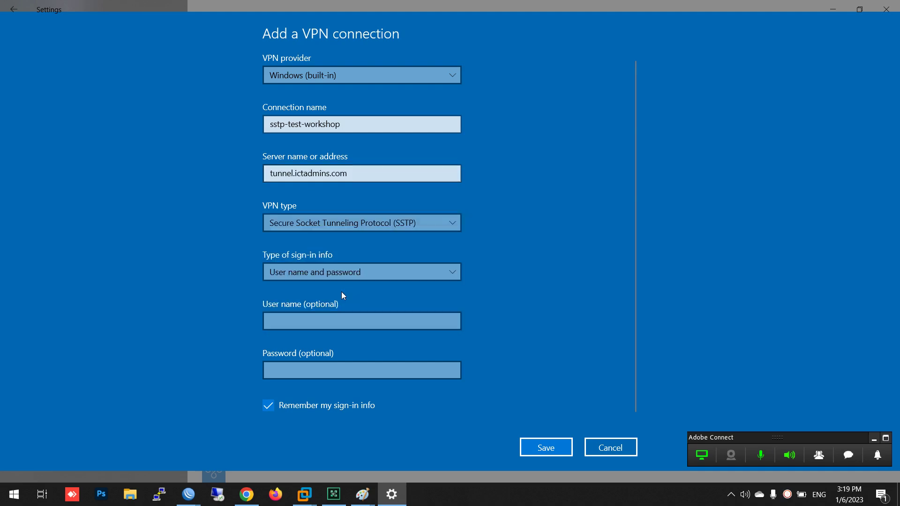
click(336, 314)
text(majid)
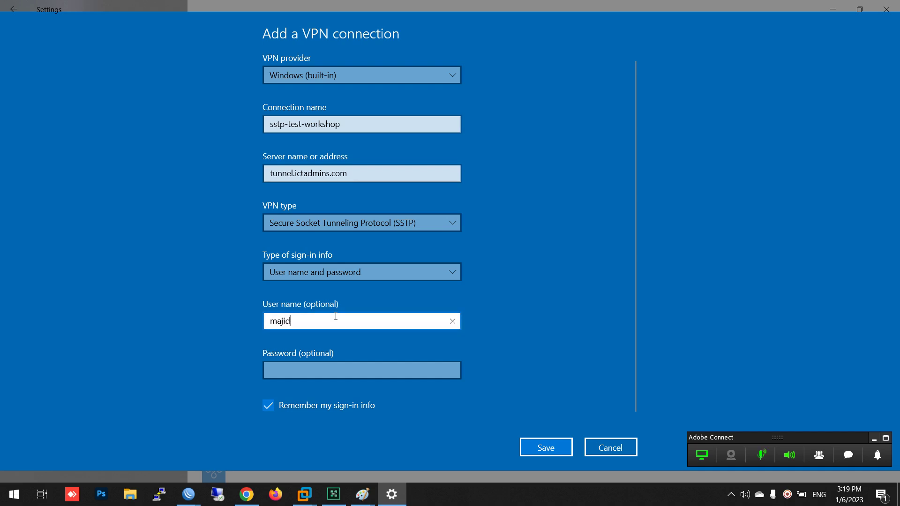
key(Tab)
text(••••••••)
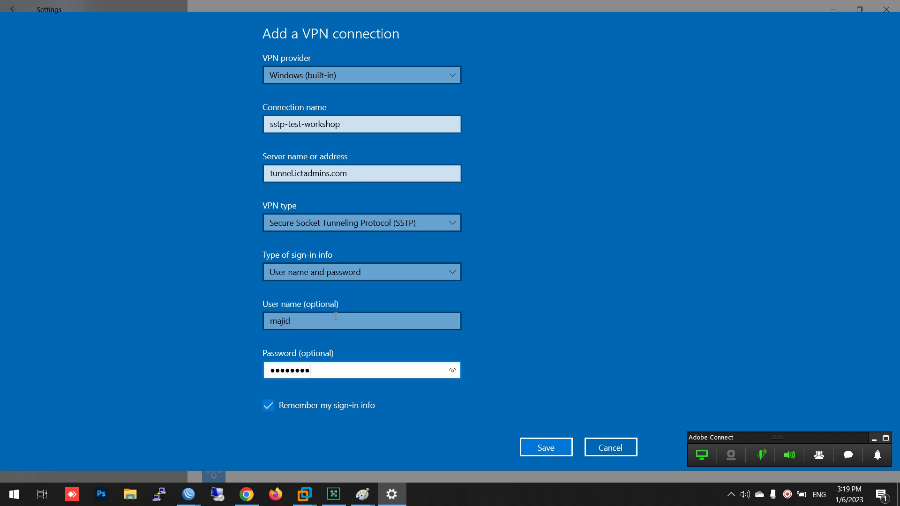
click(550, 447)
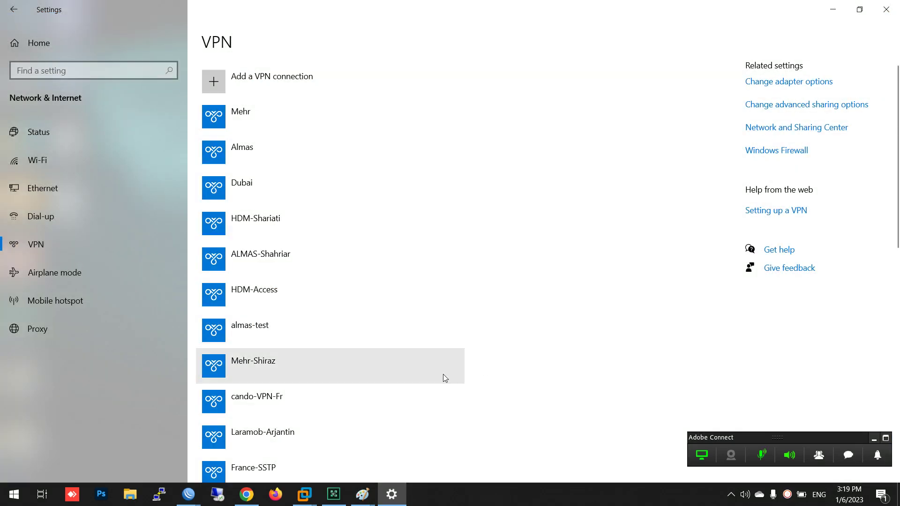
Connect the sstp-test-workshop VPN from the network flyout, then disconnect it
click(731, 496)
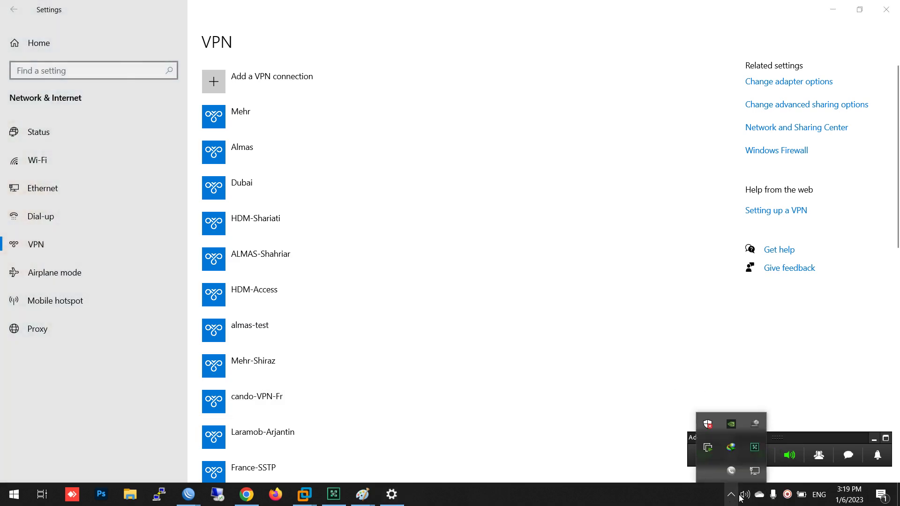
click(757, 472)
scroll(769, 342, down, 10)
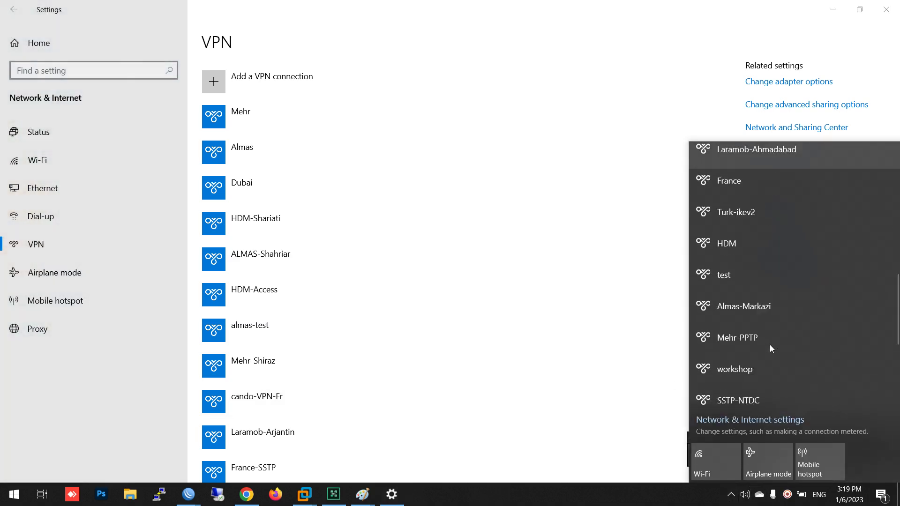
click(772, 300)
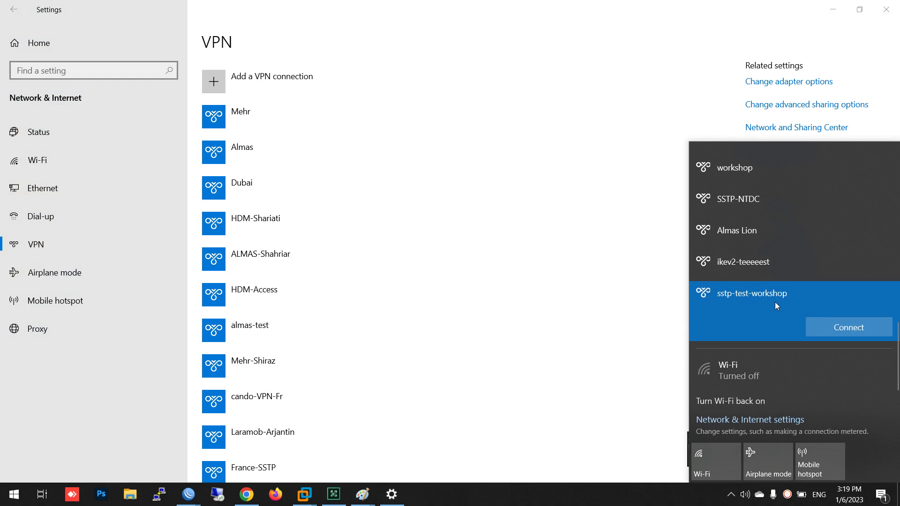
click(856, 329)
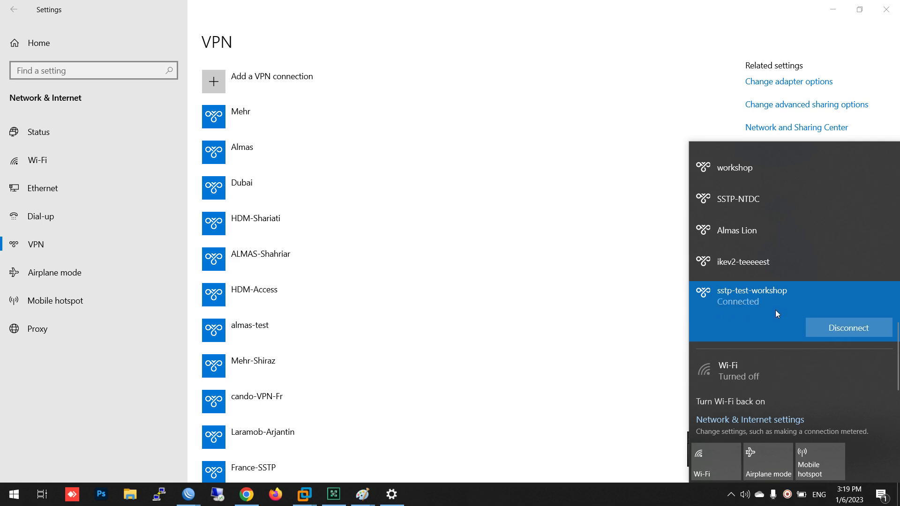
click(848, 331)
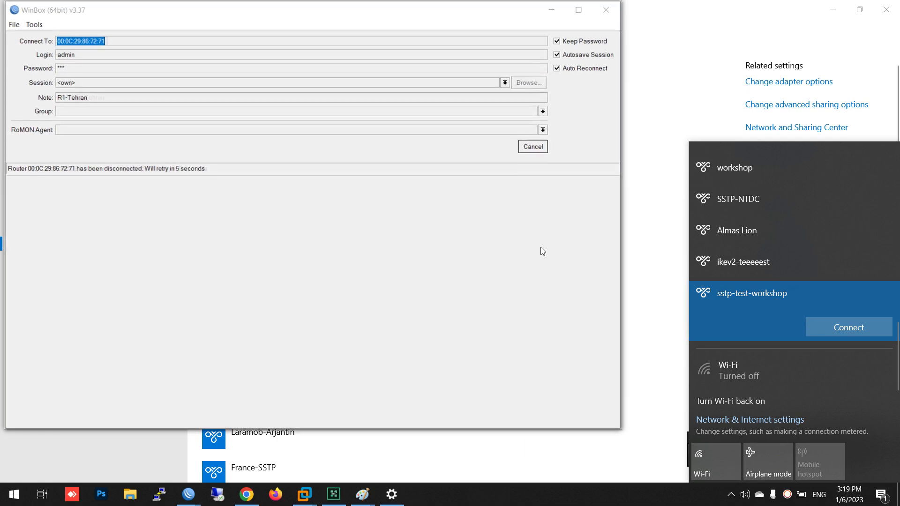
Dismiss the WinBox reconnect window and VPN flyout, and open the Adobe Connect chat
click(688, 136)
click(819, 456)
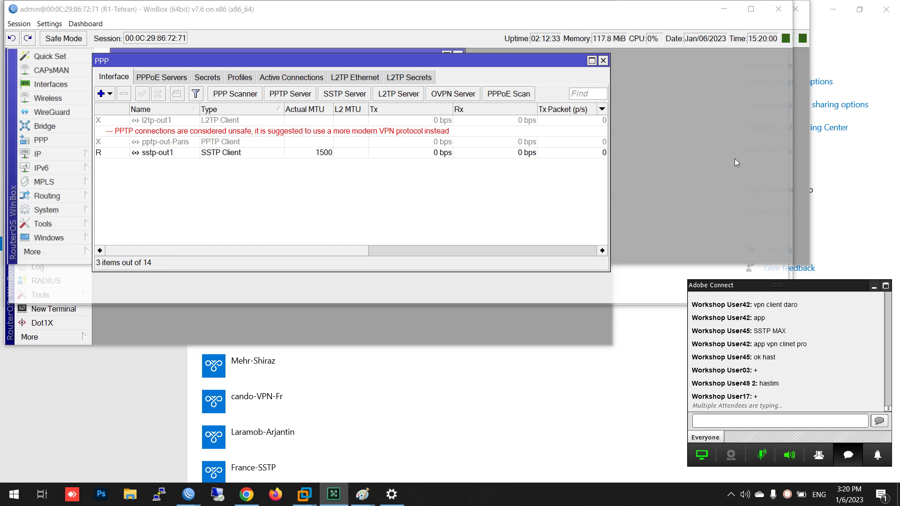
Minimize the three stacked WinBox windows, the R2-ISP WinBox window, and Settings
click(739, 10)
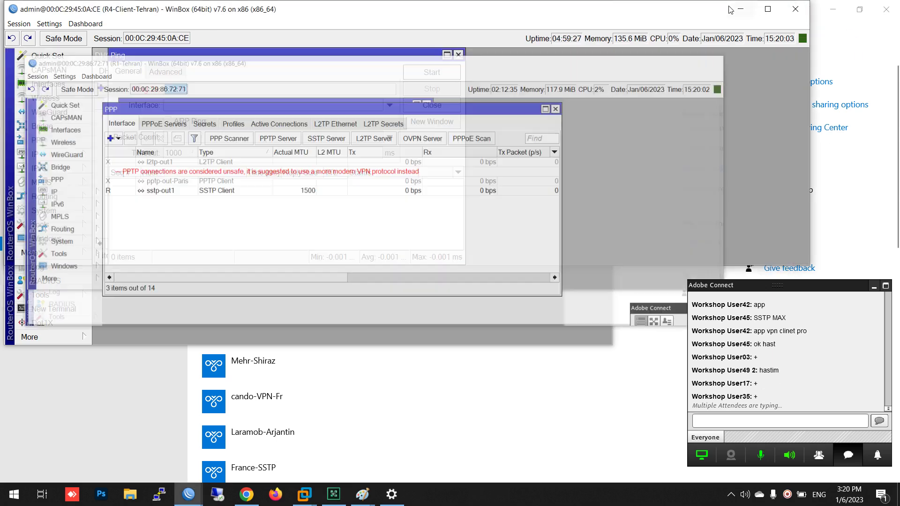
click(739, 10)
click(739, 10)
click(541, 16)
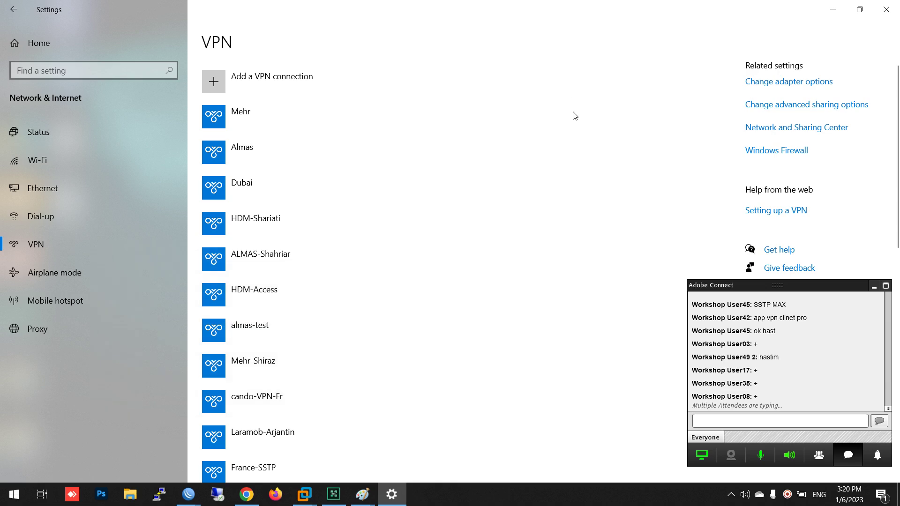
click(833, 10)
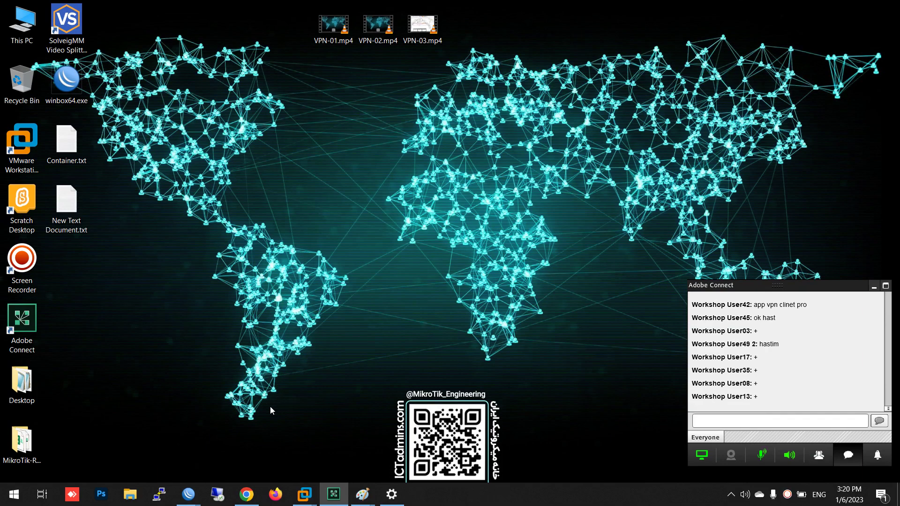
Open the NTDC router's IP > Cloud settings and highlight the DDNS DNS name
mouse_move(190, 494)
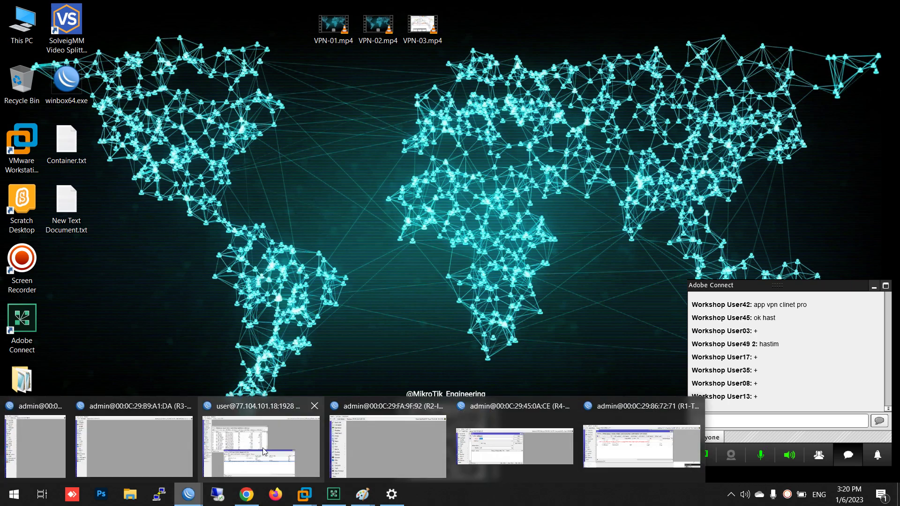
mouse_move(549, 457)
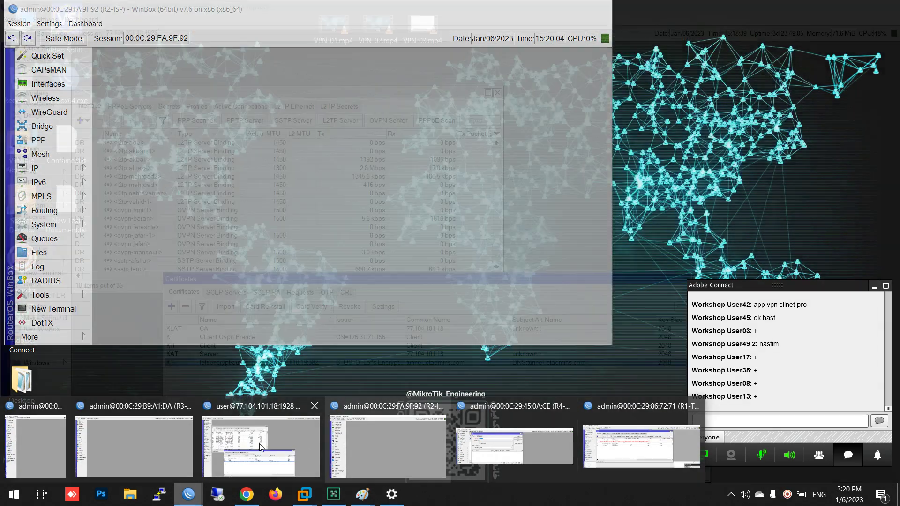
click(258, 448)
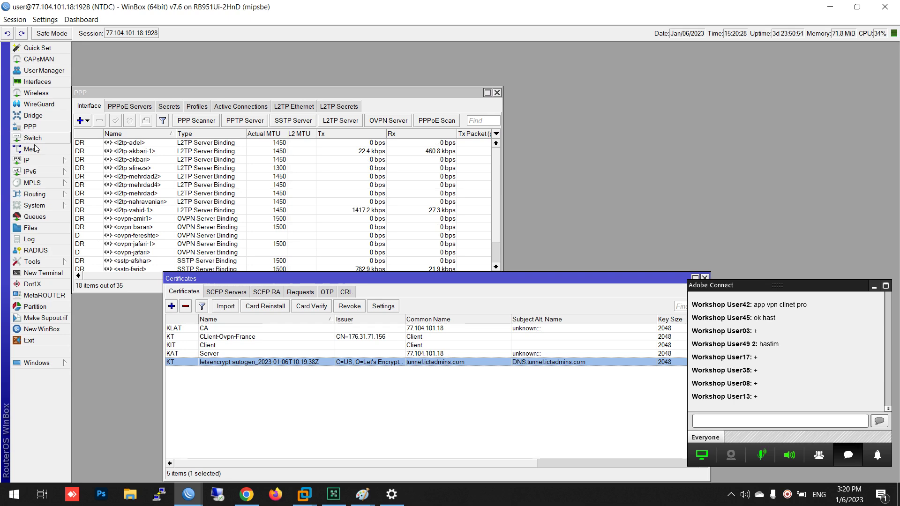
click(33, 160)
click(106, 184)
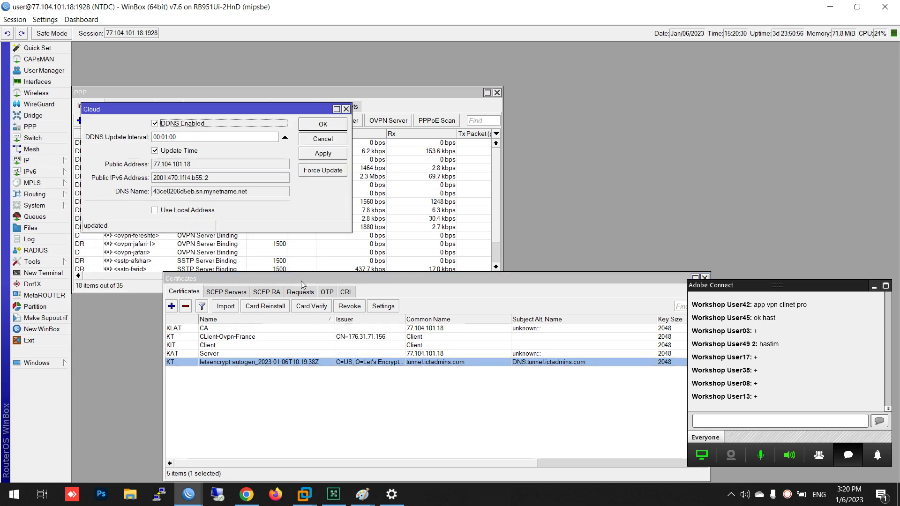
drag(254, 192, 154, 200)
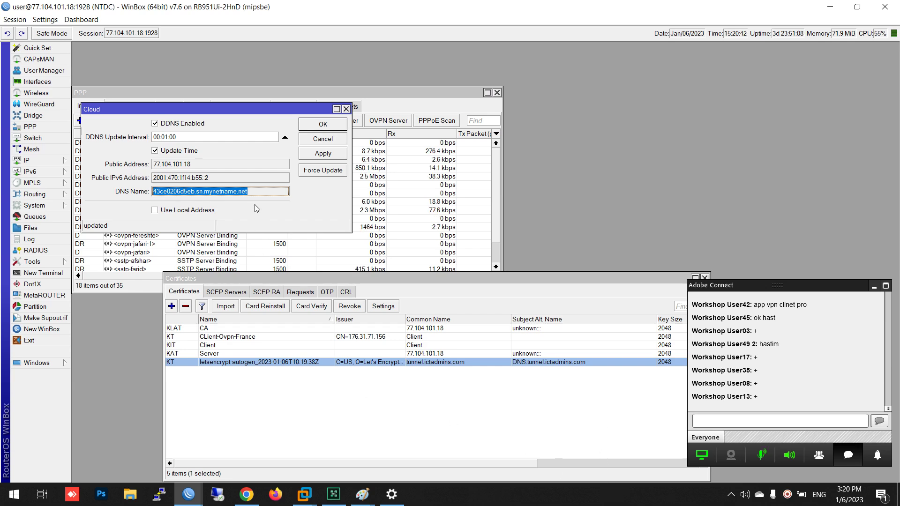
Check the public address 77.104.101.18, cancel Cloud settings, and close NTDC's WinBox window
click(853, 456)
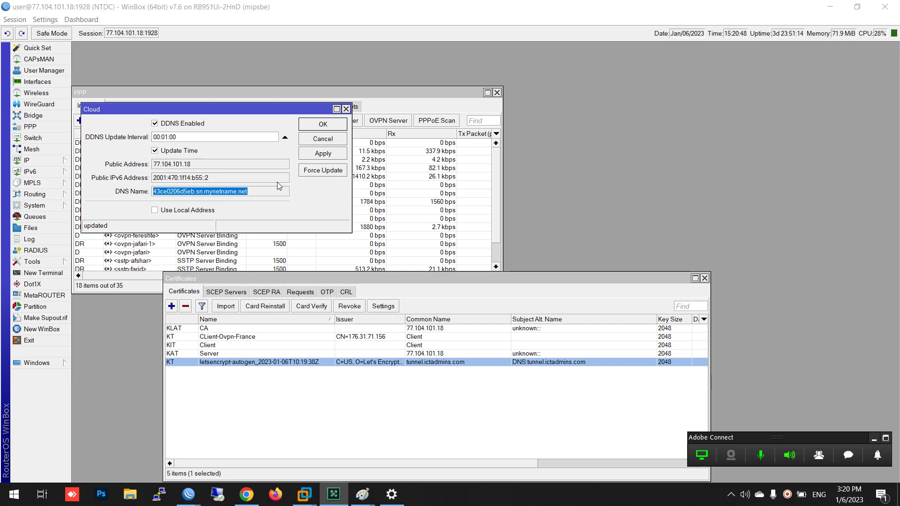
click(449, 370)
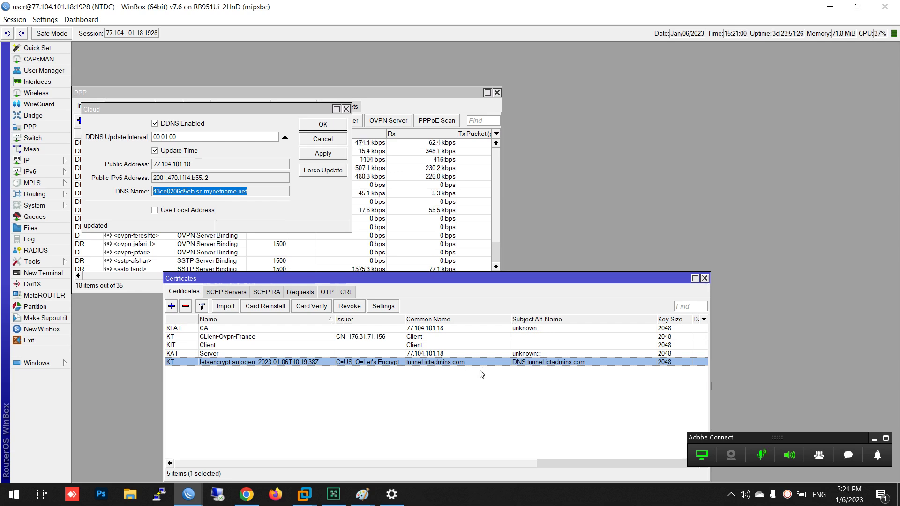
click(194, 167)
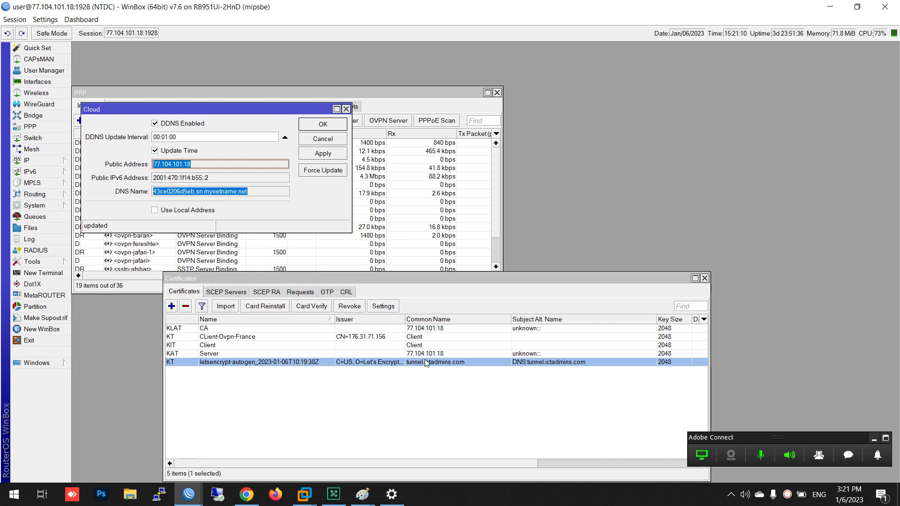
click(320, 140)
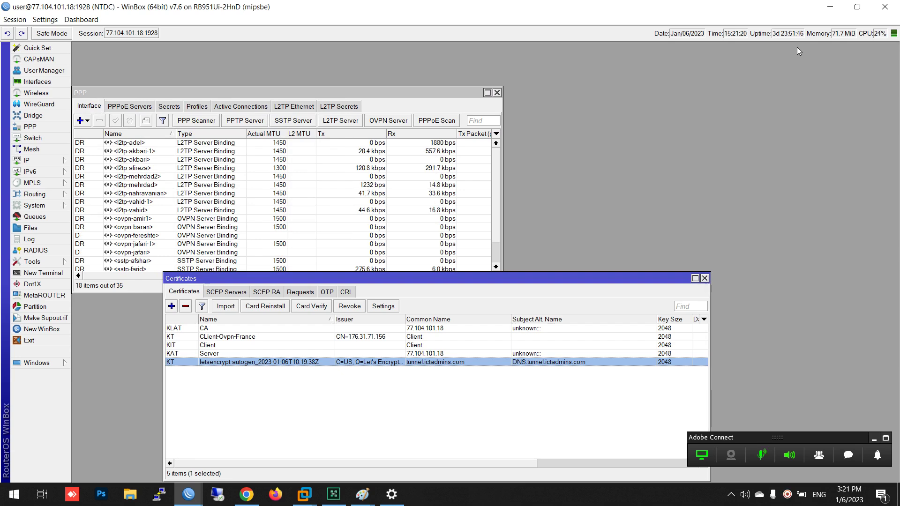
click(885, 7)
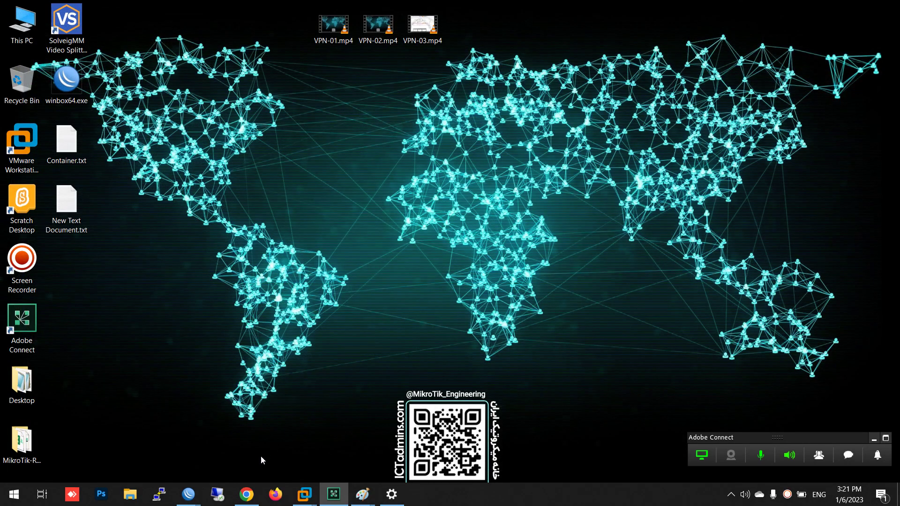
Tile R1-Tehran left and R3-Paris right, and disable Tehran's sstp-out1 client
click(188, 494)
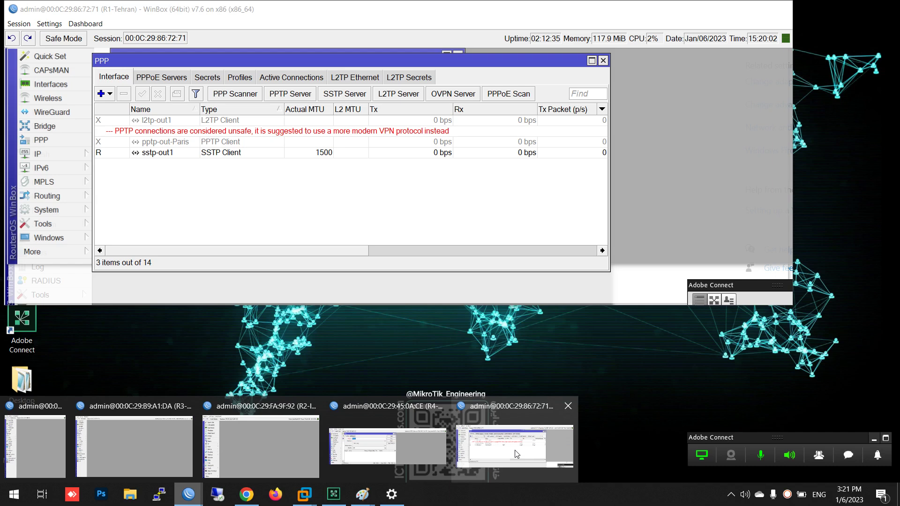
click(516, 454)
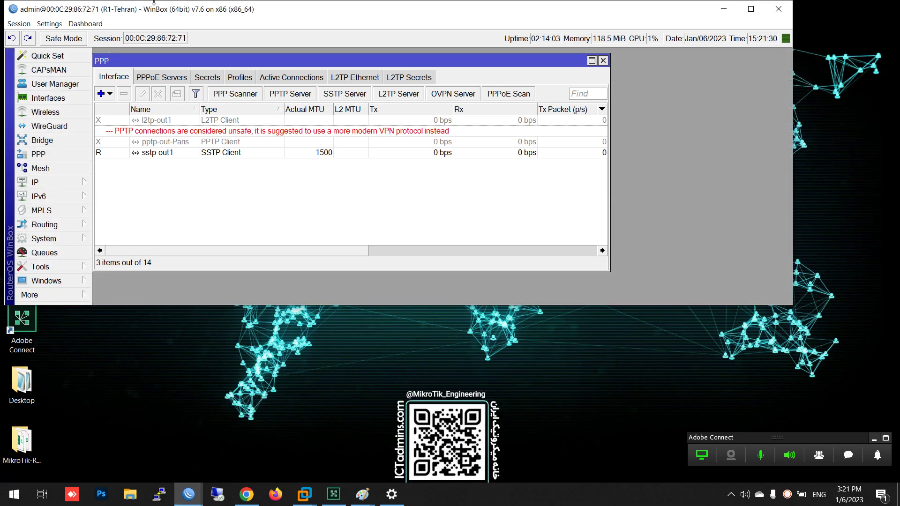
key(super+Left)
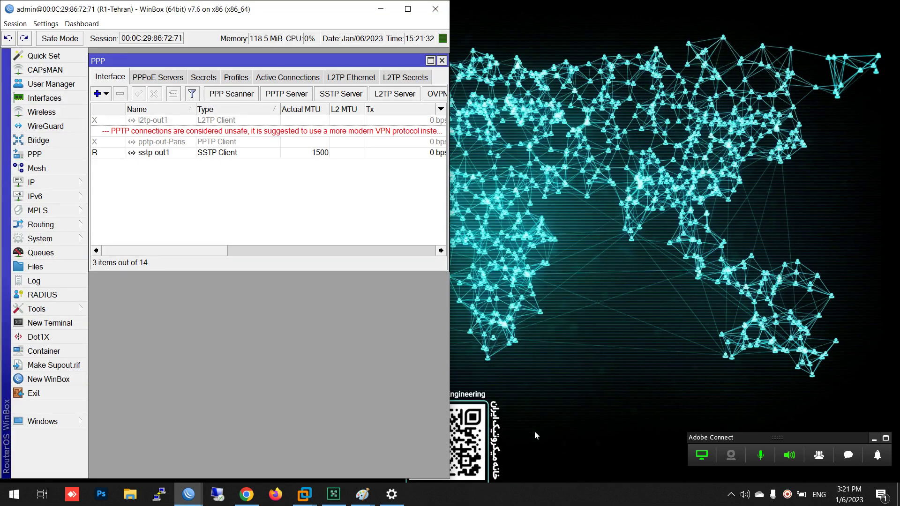
mouse_move(189, 494)
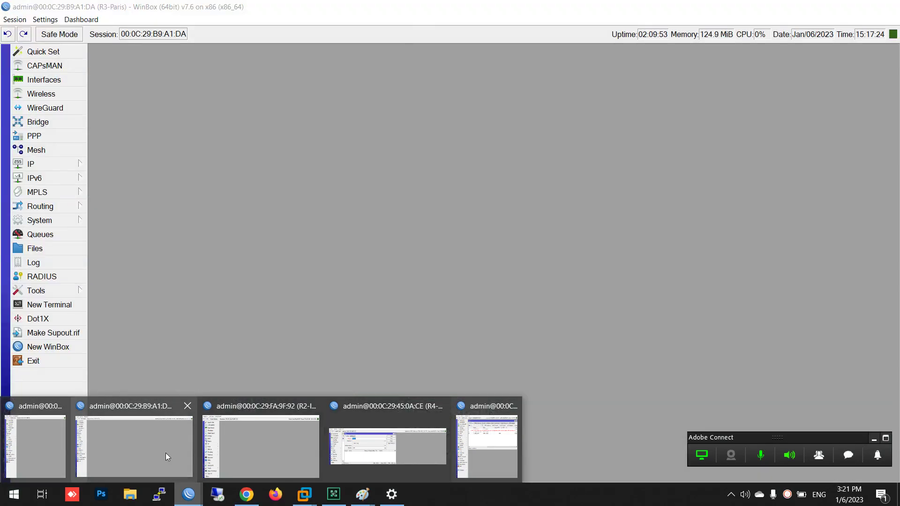
click(165, 453)
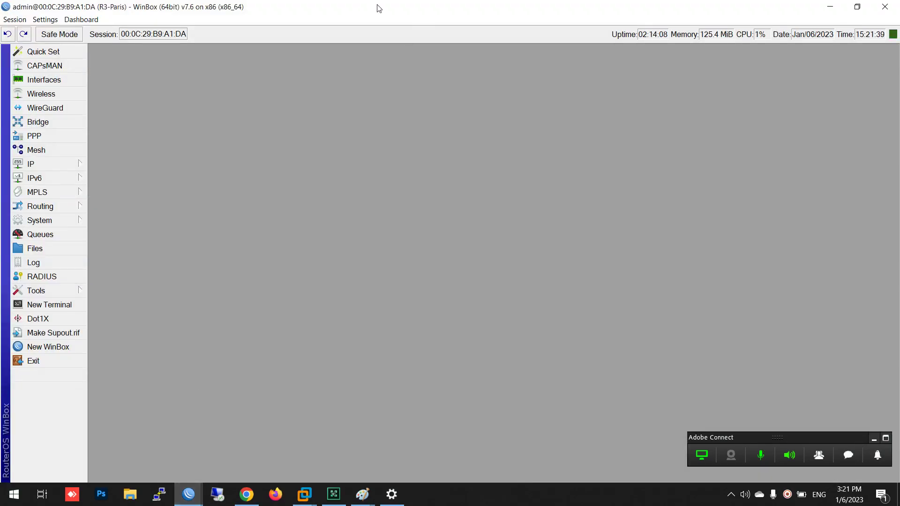
drag(376, 6, 899, 179)
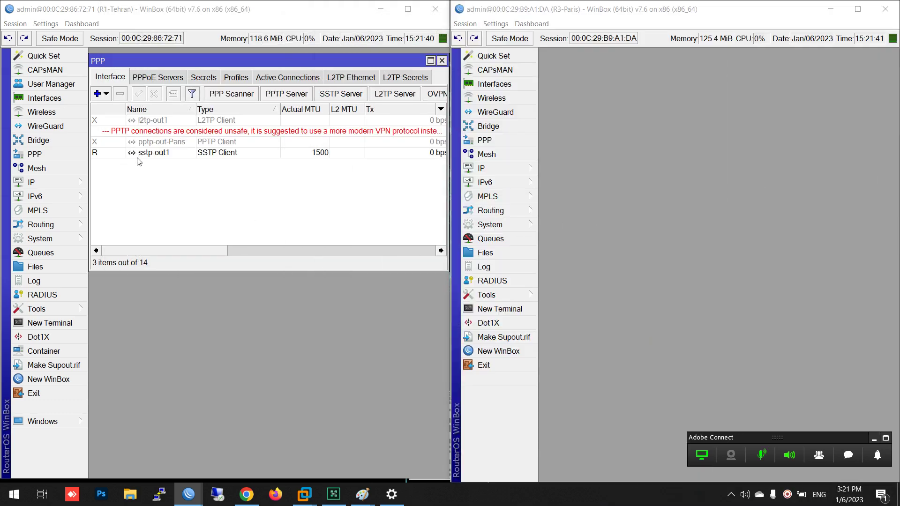
click(133, 157)
click(154, 93)
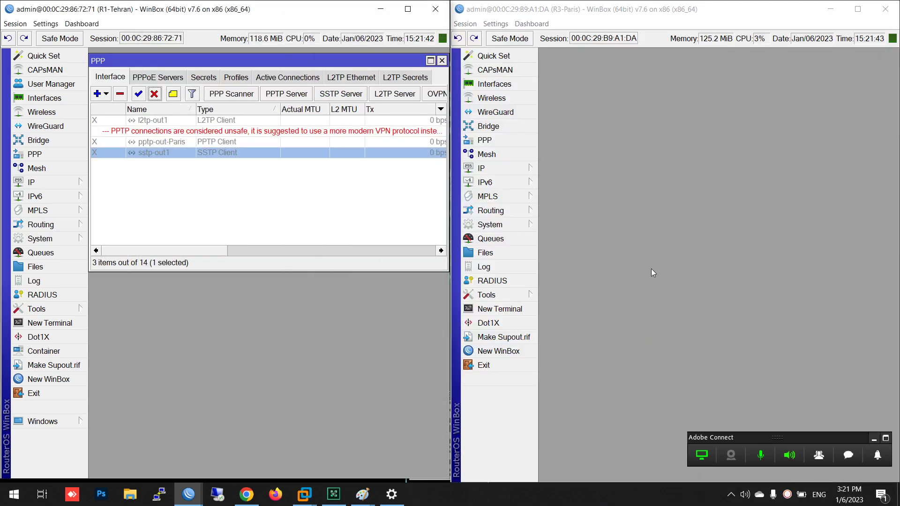
Open Paris's PPP window, shift it on screen, and bring up the OVPN Server settings
click(515, 140)
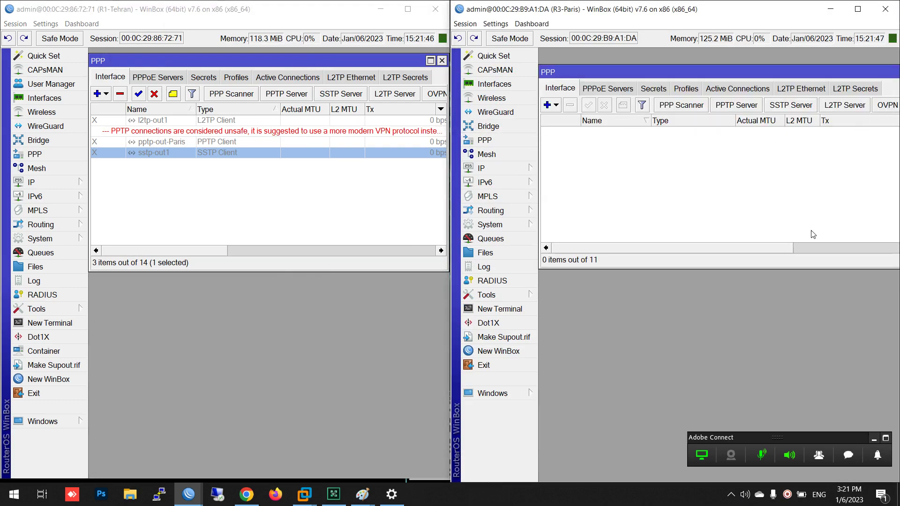
drag(763, 250, 803, 244)
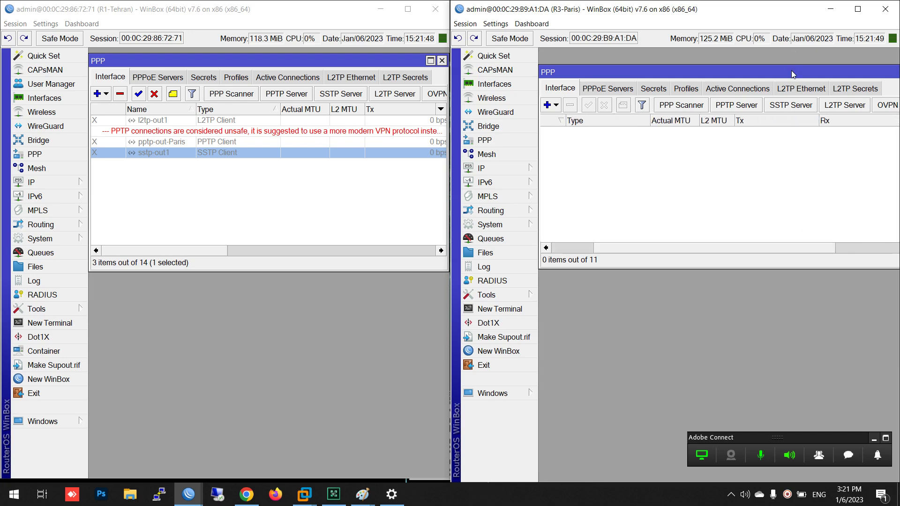
drag(792, 74, 680, 94)
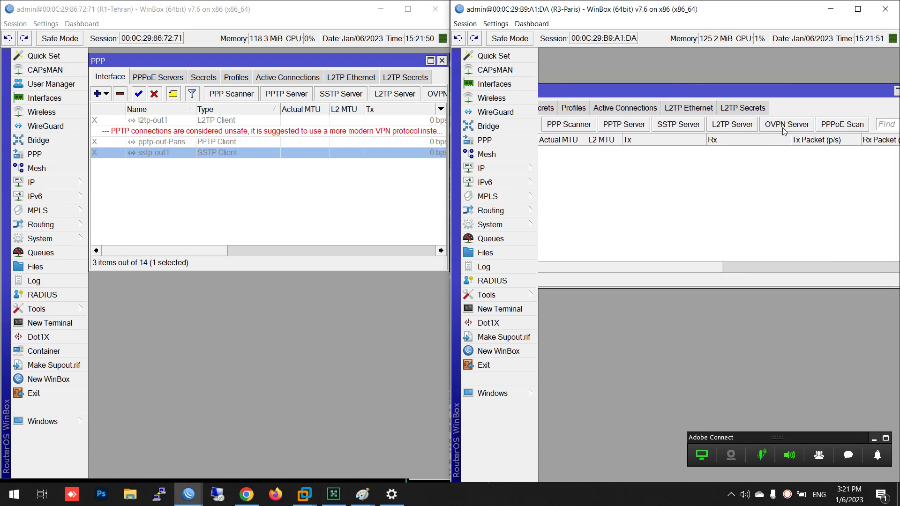
click(783, 131)
Keep the OVPN server protocol at tcp and point out the MAC address and Max MTU 1500
click(644, 102)
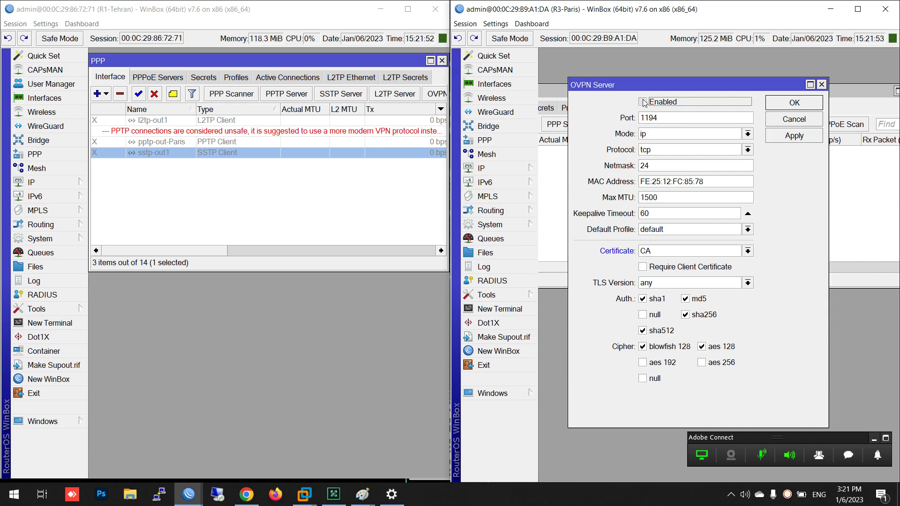
click(748, 150)
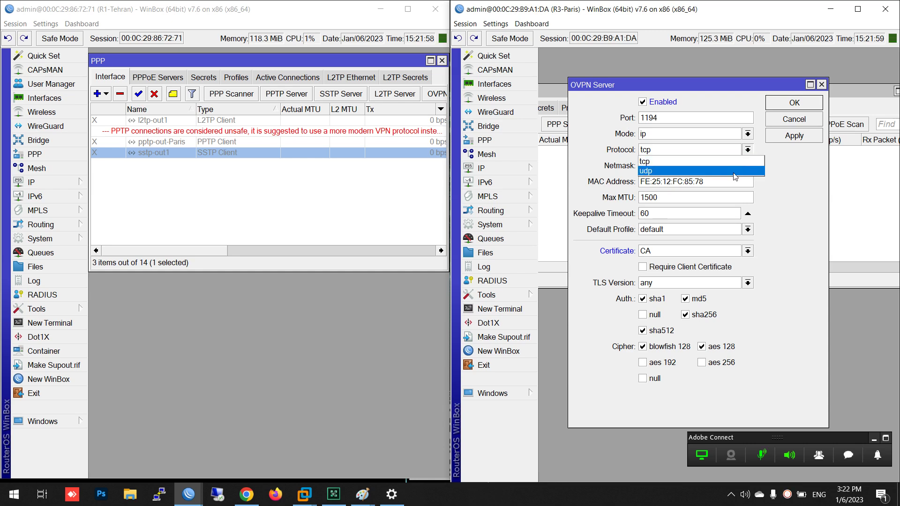
click(651, 161)
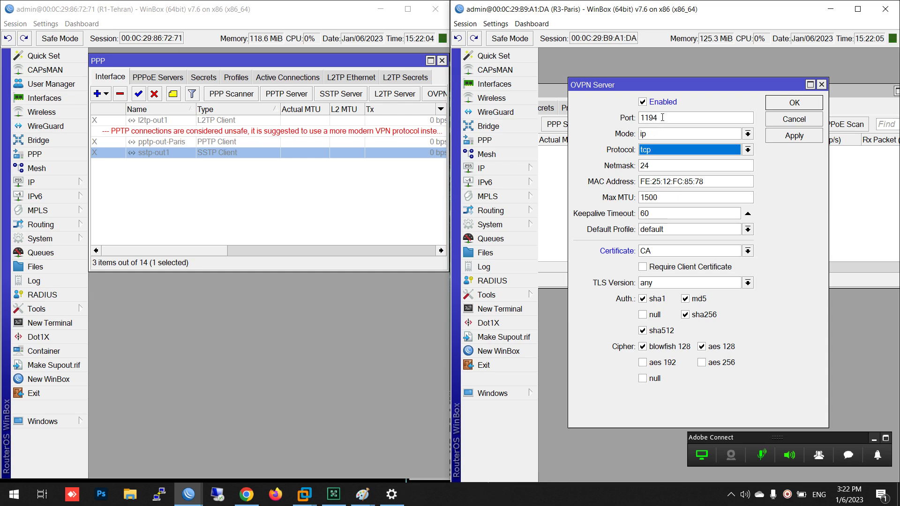
drag(735, 181, 627, 193)
drag(716, 180, 636, 187)
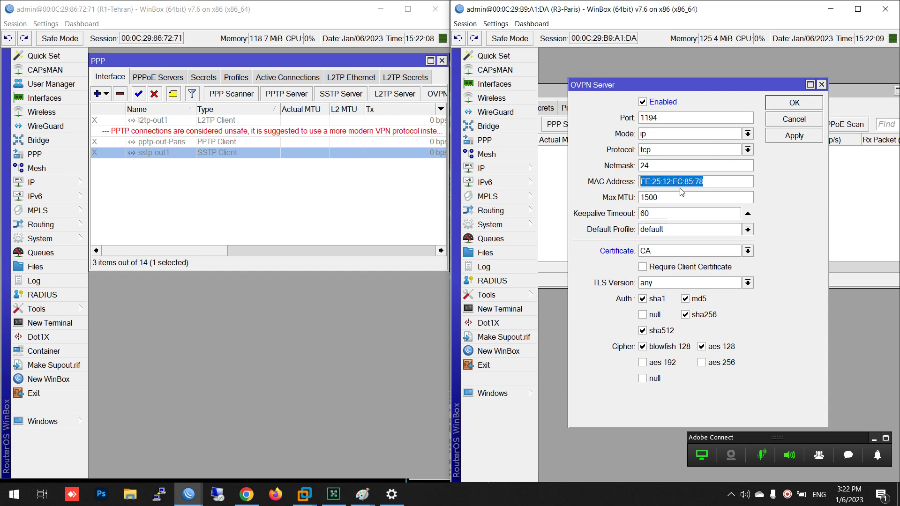
click(720, 187)
drag(720, 184, 619, 198)
click(721, 181)
drag(720, 181, 615, 194)
drag(672, 198, 610, 208)
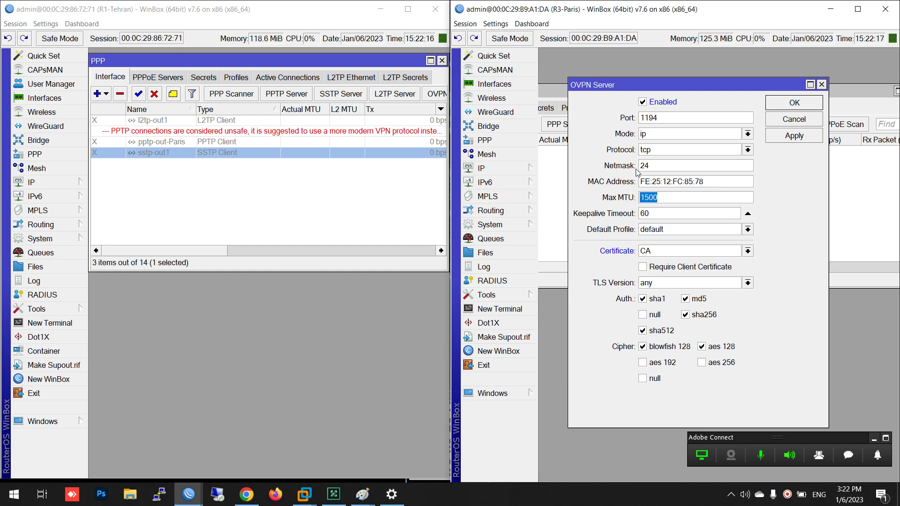
click(665, 117)
Point out netmask 24 and port 1194, then select the Server certificate
drag(654, 164, 634, 169)
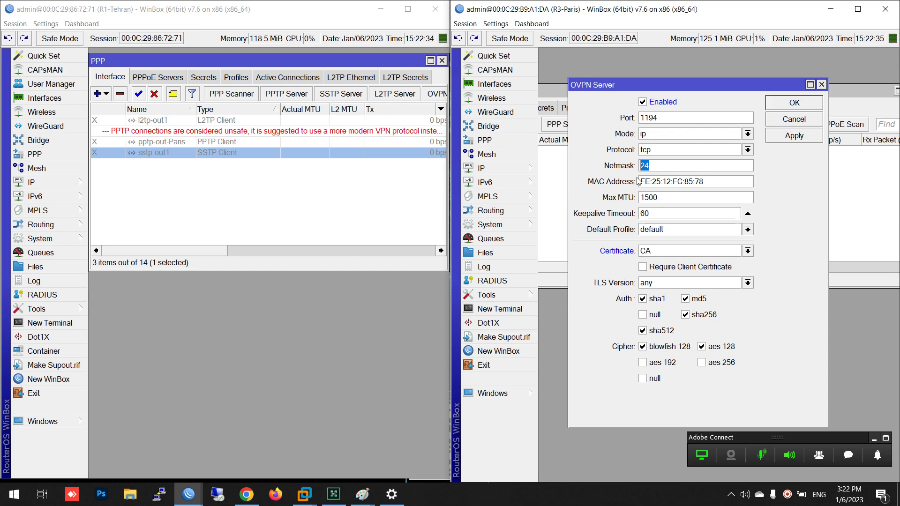
click(660, 164)
double_click(655, 165)
drag(660, 114, 633, 121)
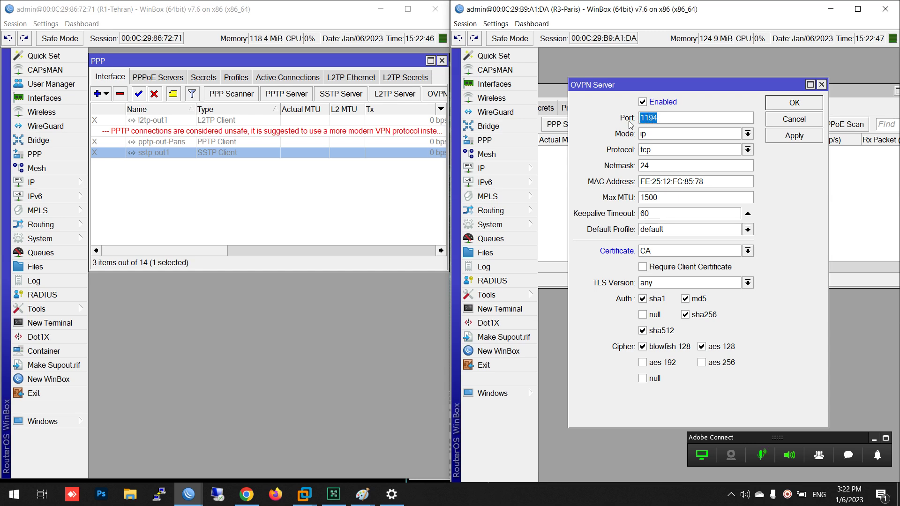
click(664, 251)
click(659, 282)
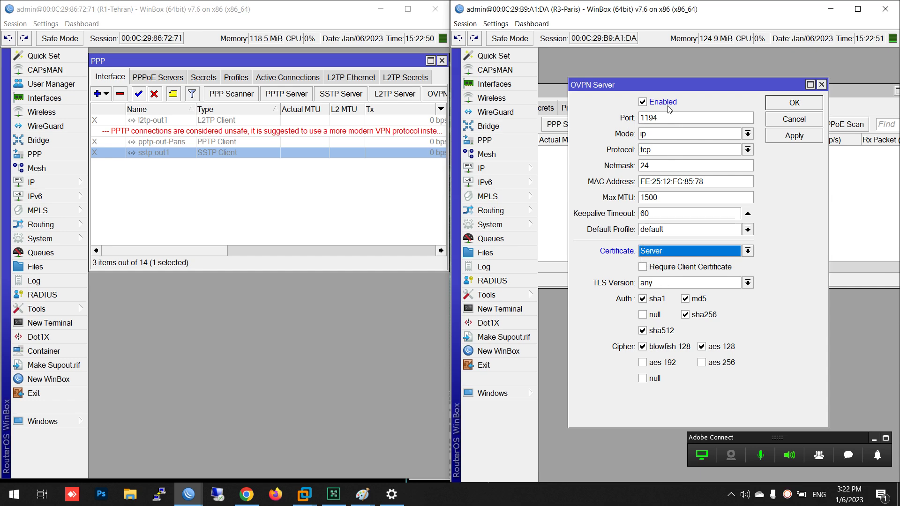
drag(654, 84, 650, 64)
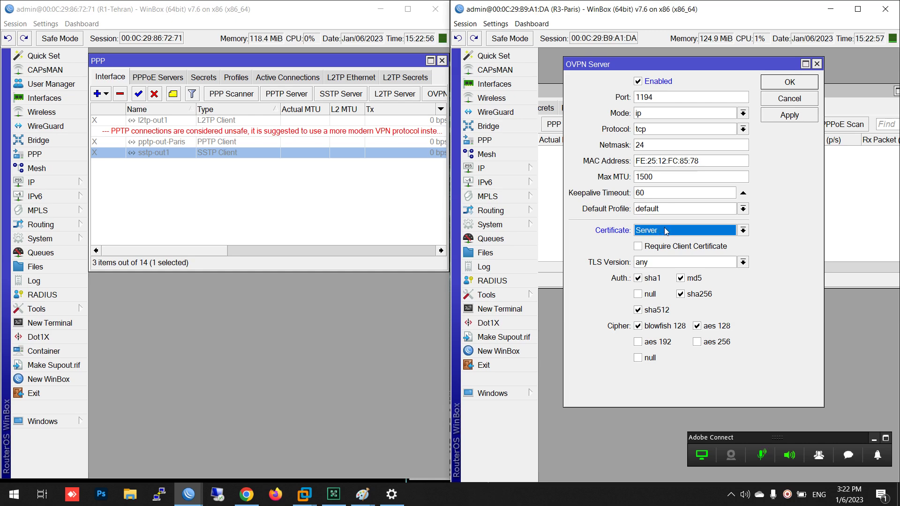
click(519, 224)
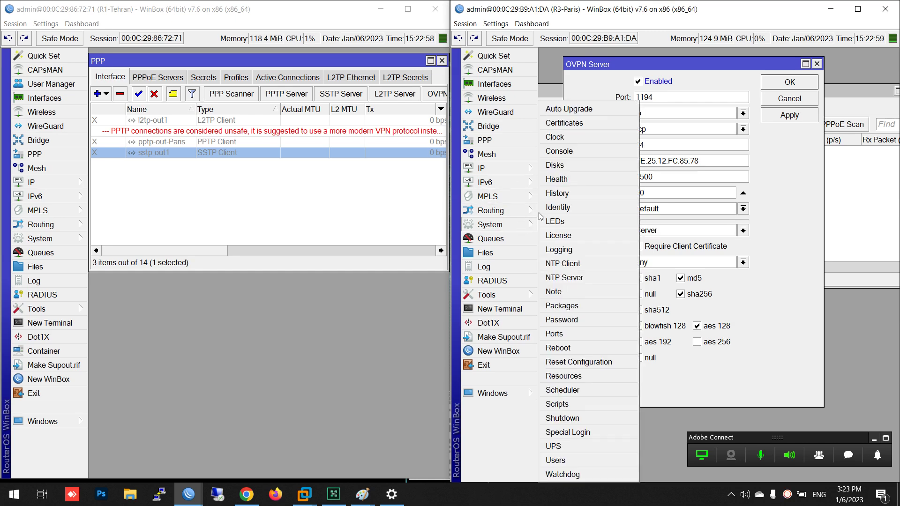
Check in System > Certificates that the Server certificate is KAT, then close the list
click(583, 131)
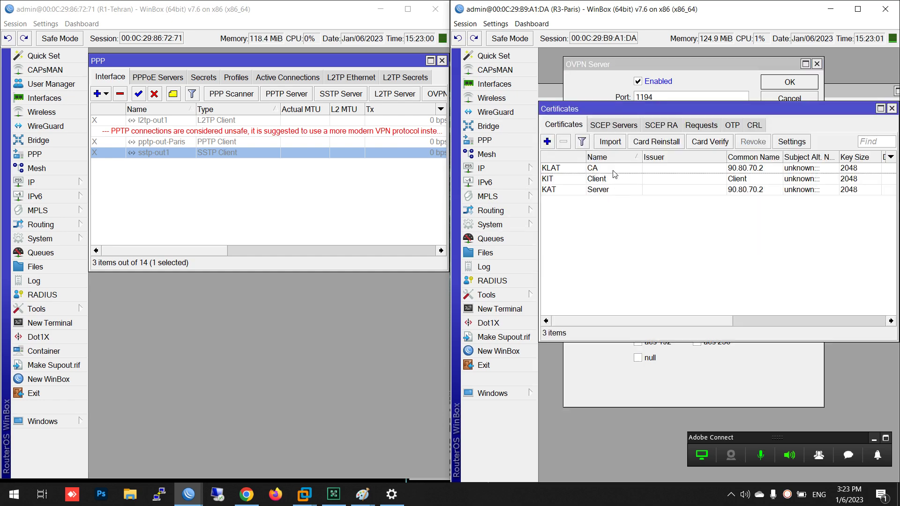
click(608, 190)
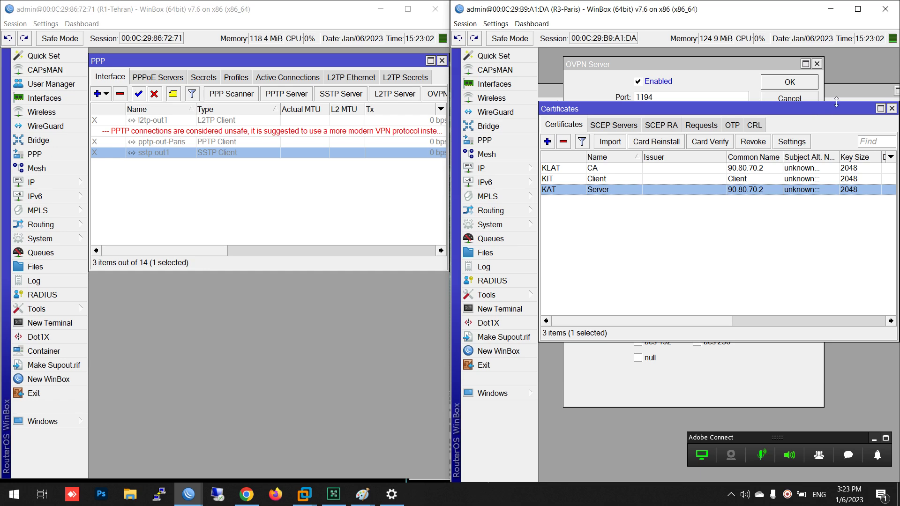
click(892, 109)
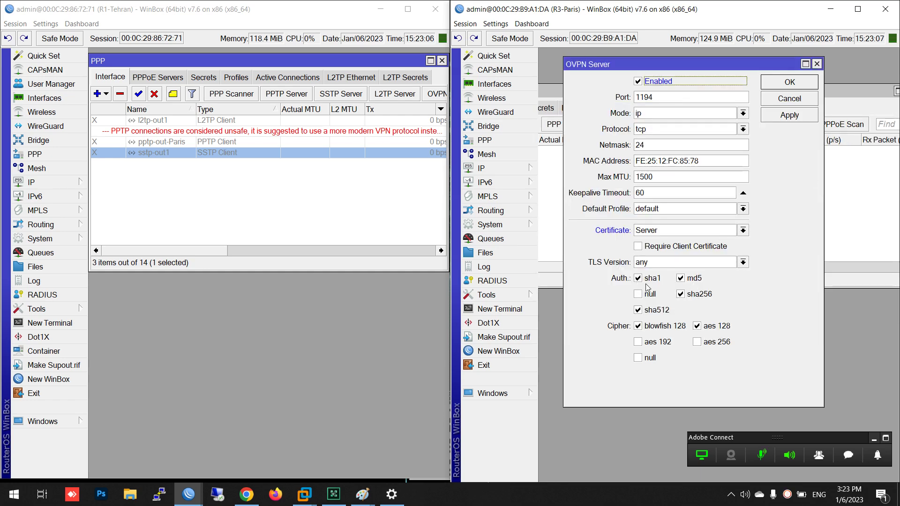
Uncheck md5, sha256, sha512 and blowfish 128, then save the OVPN server with OK
click(683, 293)
click(684, 280)
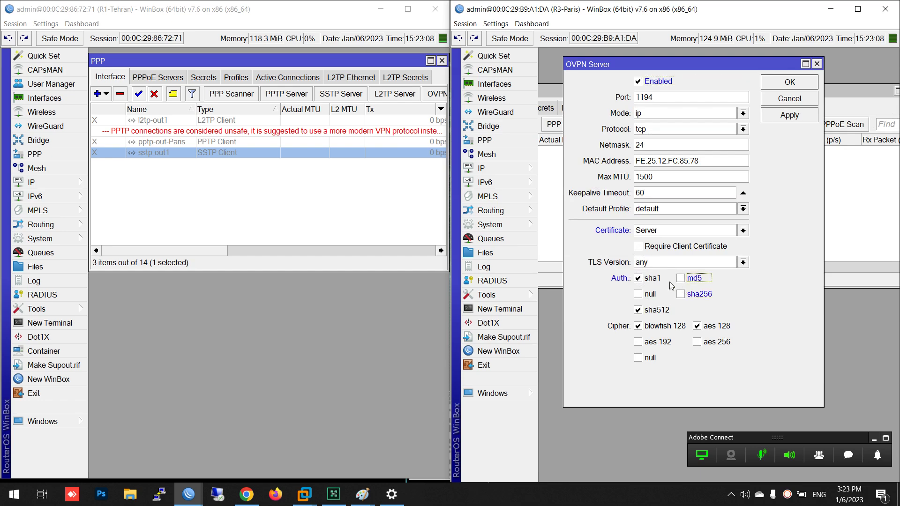
click(660, 320)
click(662, 327)
click(780, 83)
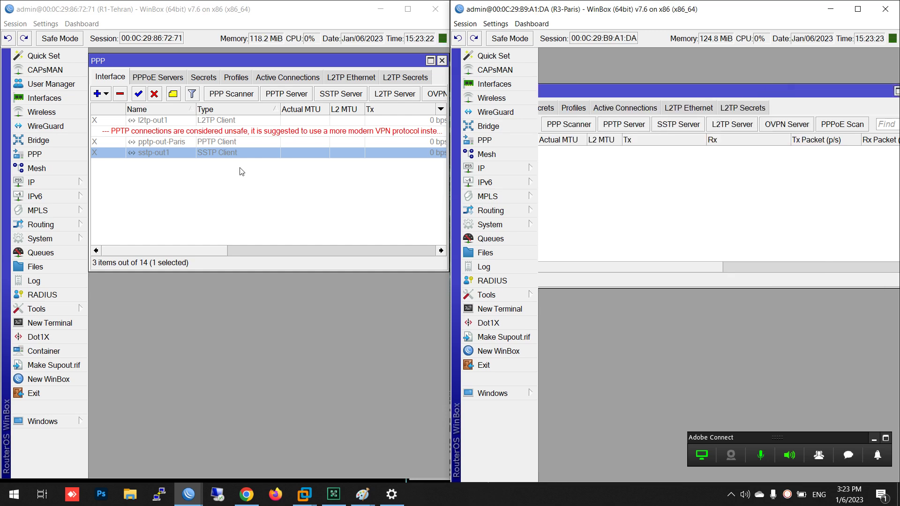
Add an OVPN client on Tehran connecting to 90.80.70.2 with tunnel mode ip
click(108, 95)
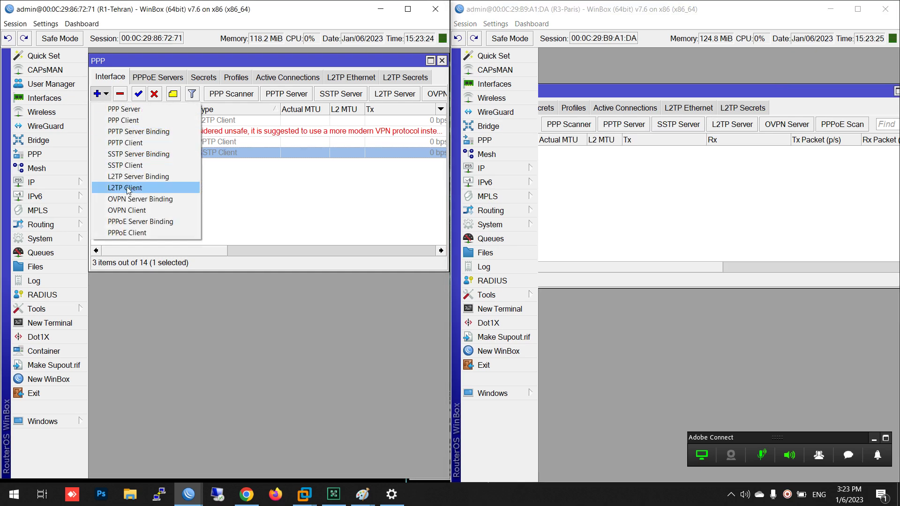
click(126, 213)
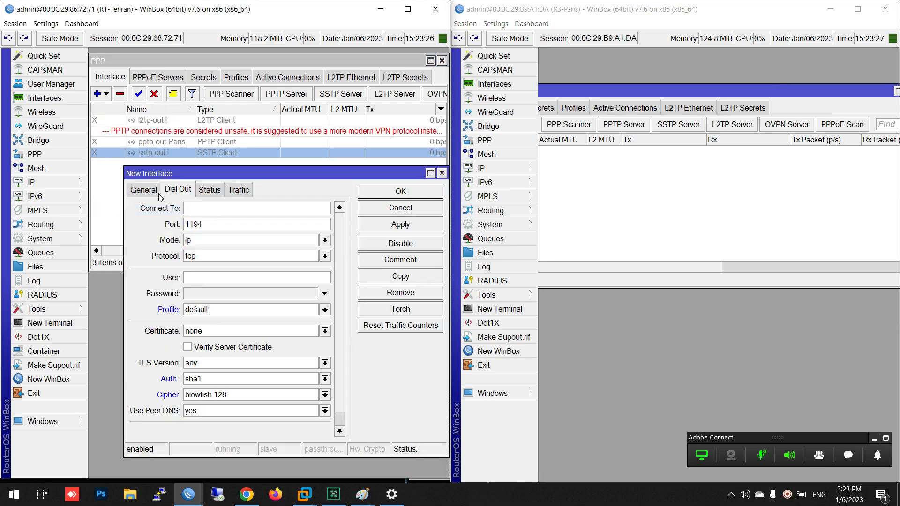
text(90.80.70.2)
click(233, 241)
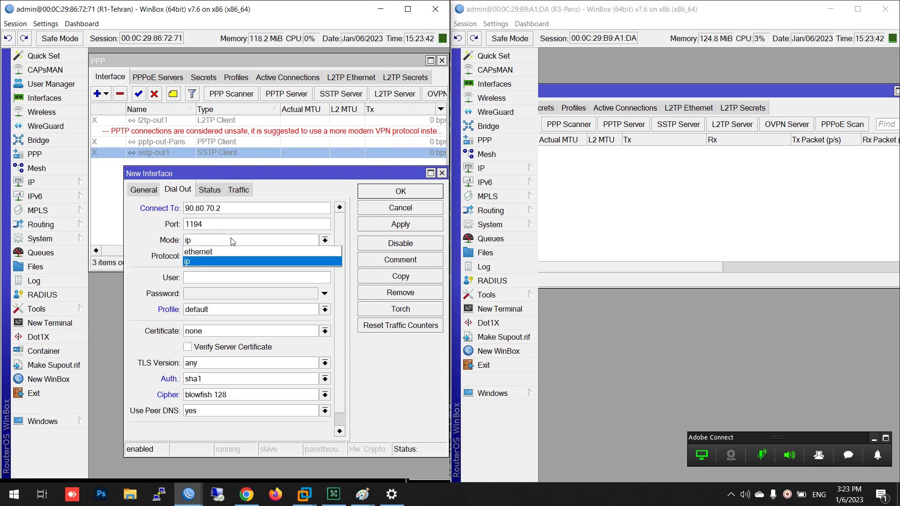
click(218, 263)
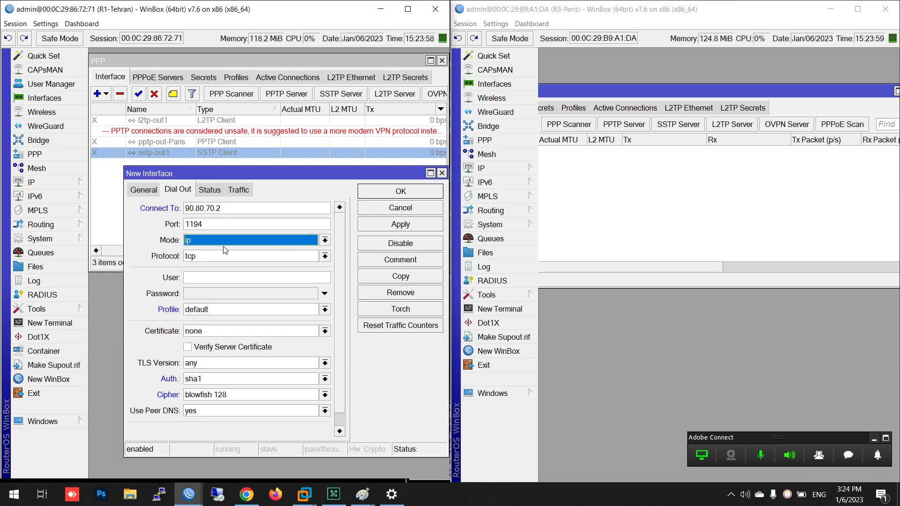
Give the OVPN client user tehran and its password, the Client certificate, sha1 auth and aes 128 cipher, and save it
click(189, 278)
text(tehran)
key(Tab)
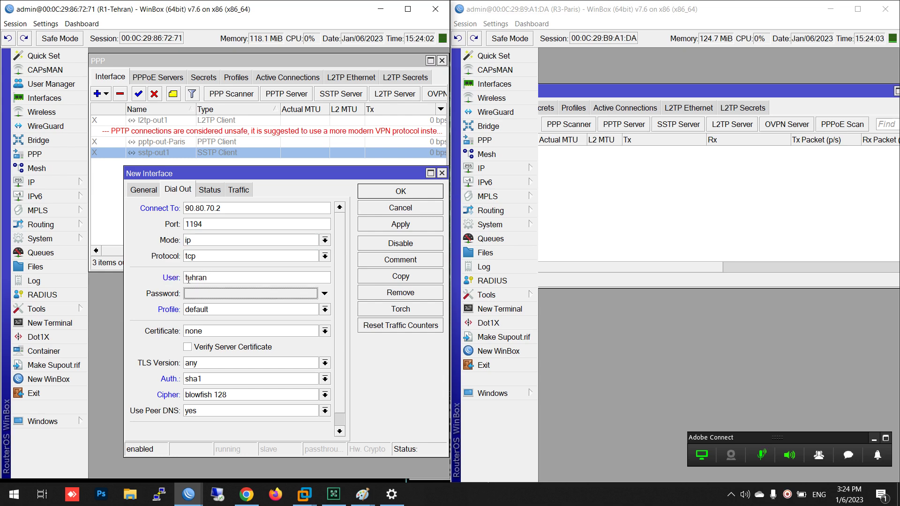
text(123)
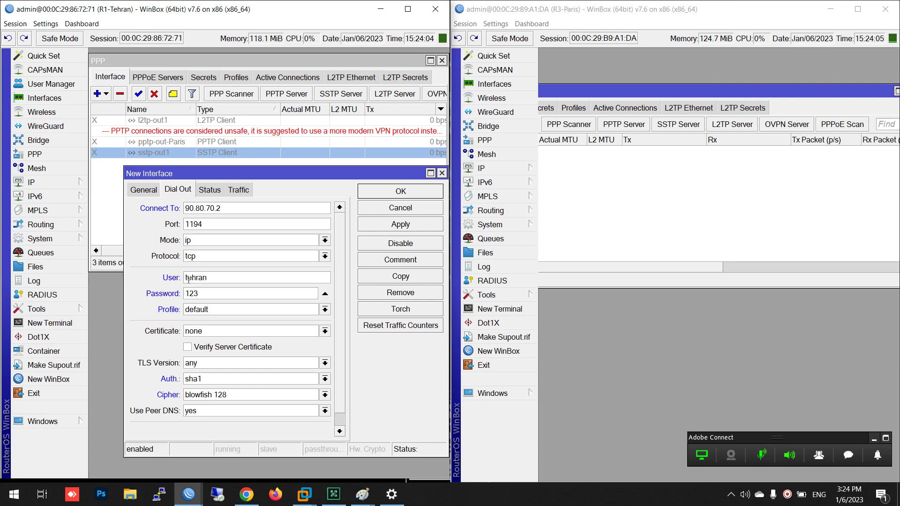
click(226, 333)
click(221, 344)
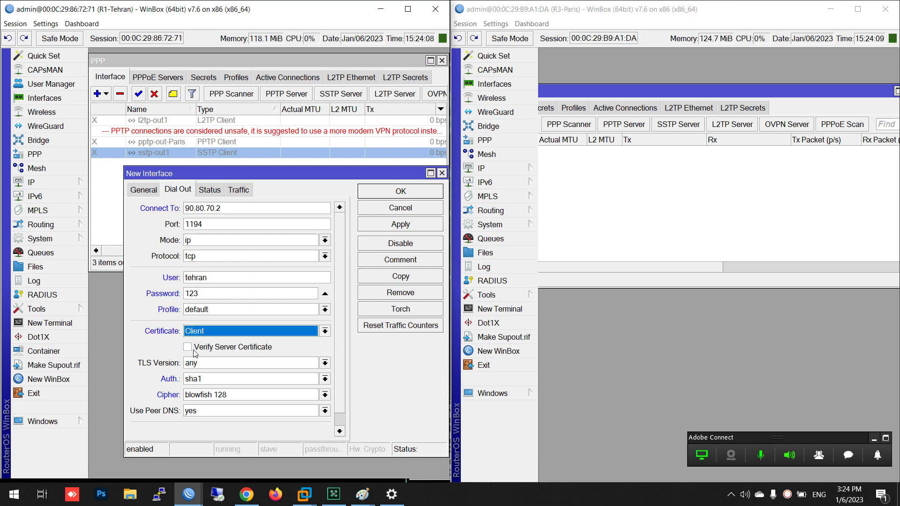
click(207, 379)
click(210, 396)
click(209, 397)
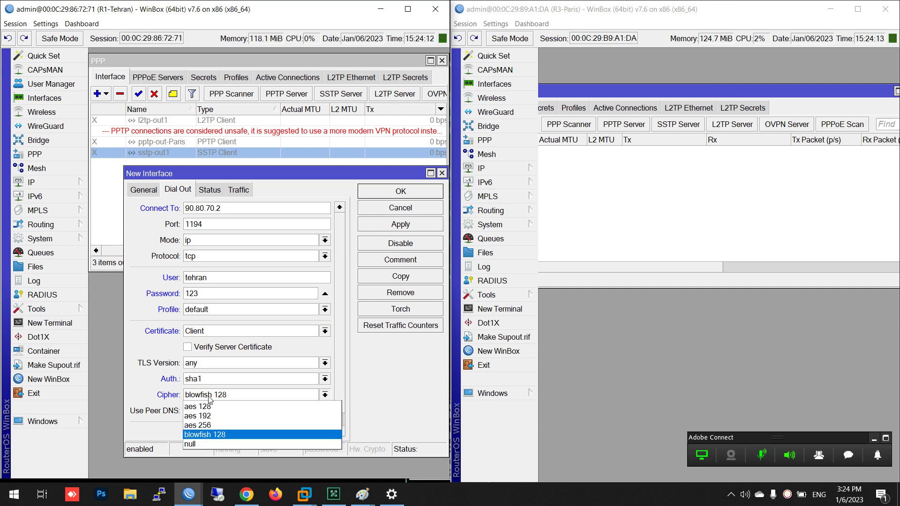
click(208, 409)
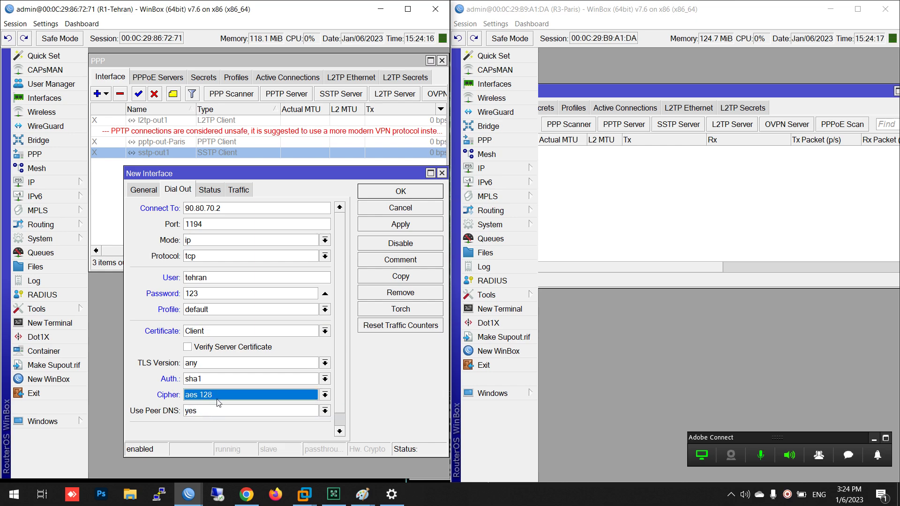
click(388, 192)
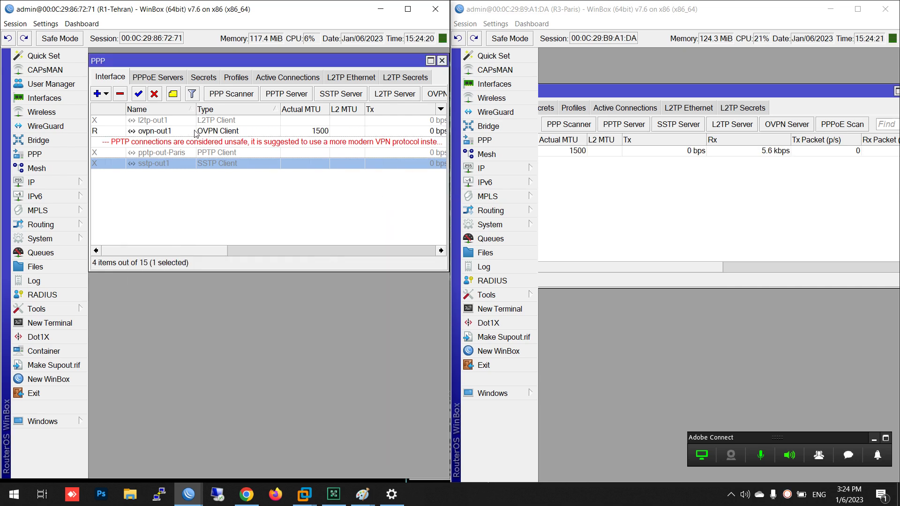
Ping 192.168.200.254 from the Tehran client router, placed beside the Paris window
mouse_move(188, 494)
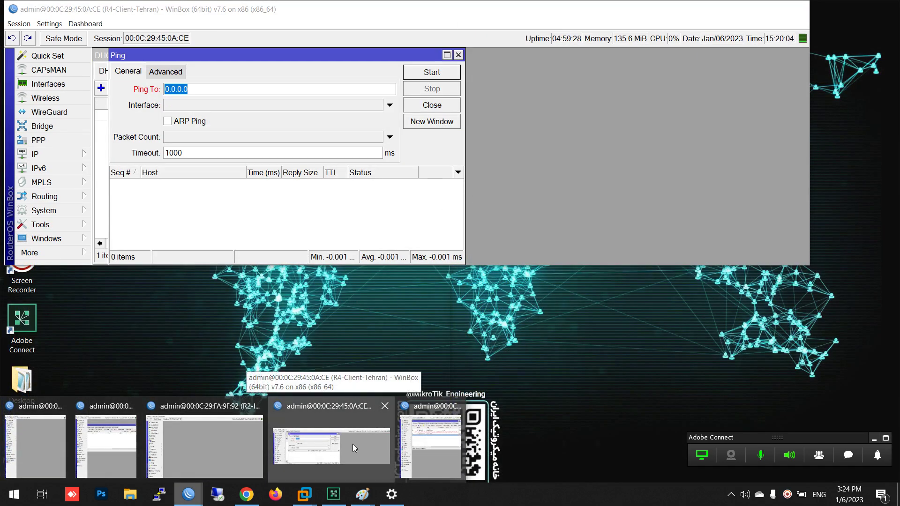
click(352, 443)
drag(229, 9, 0, 197)
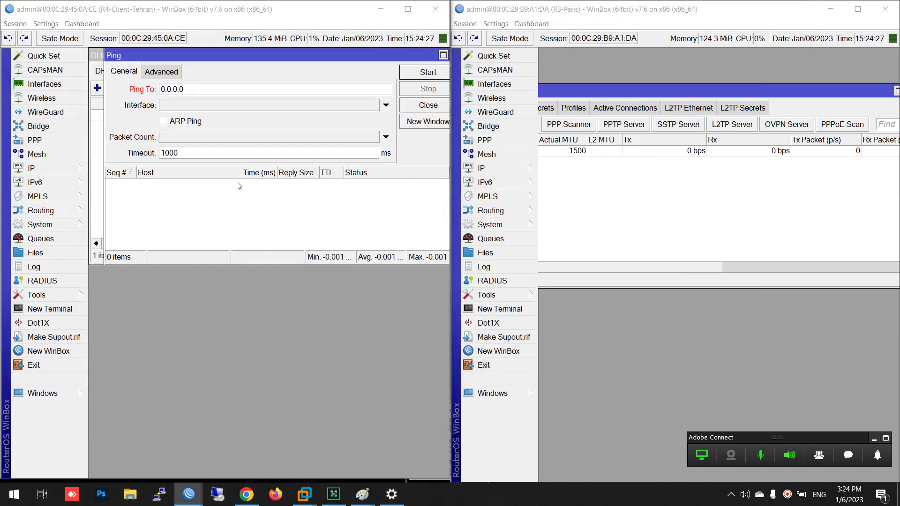
double_click(239, 89)
text(192)
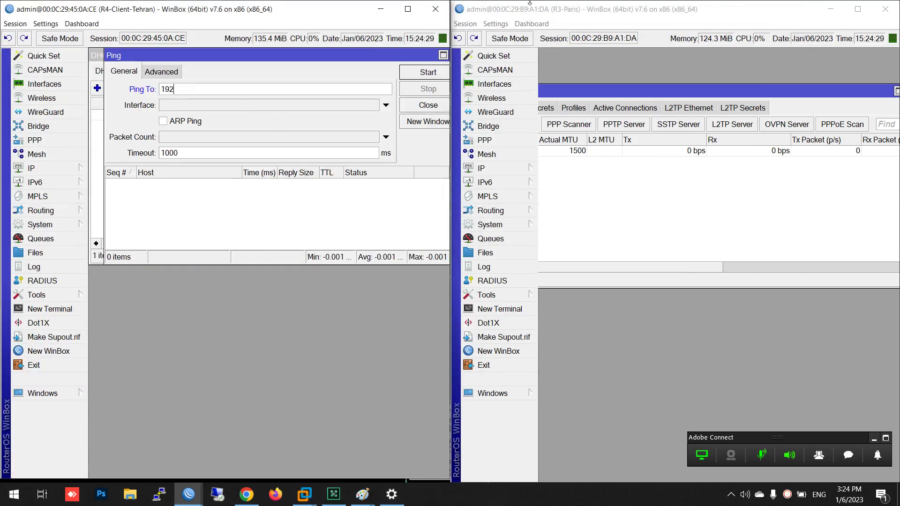
text(.168.1200.254)
key(Return)
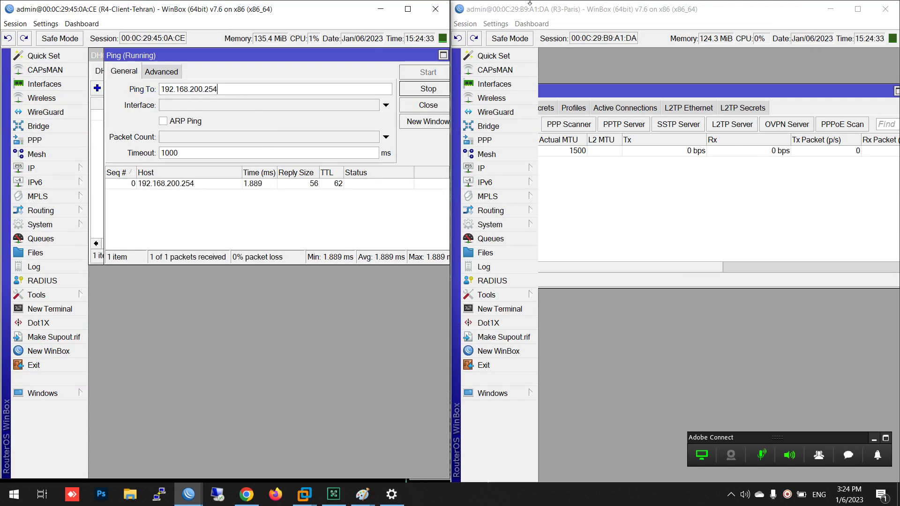
Minimize the Tehran client router and bring up the open router window previews
click(385, 11)
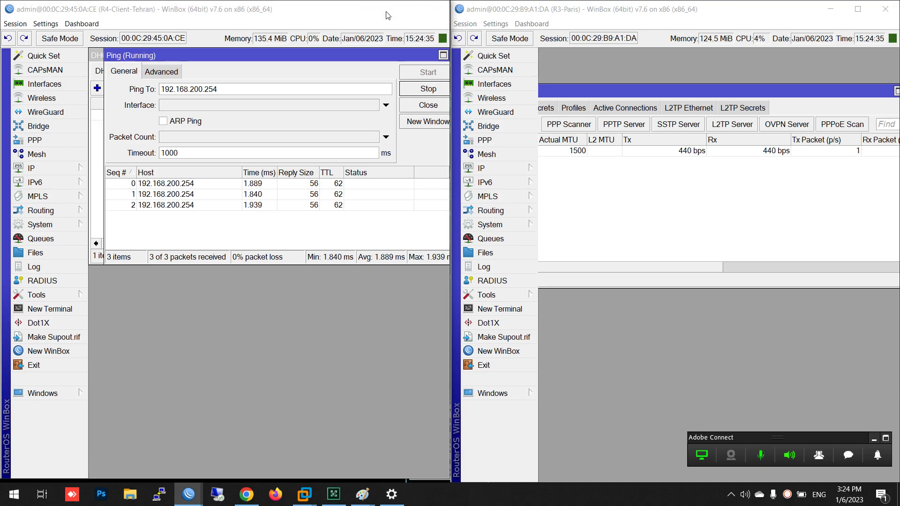
click(194, 494)
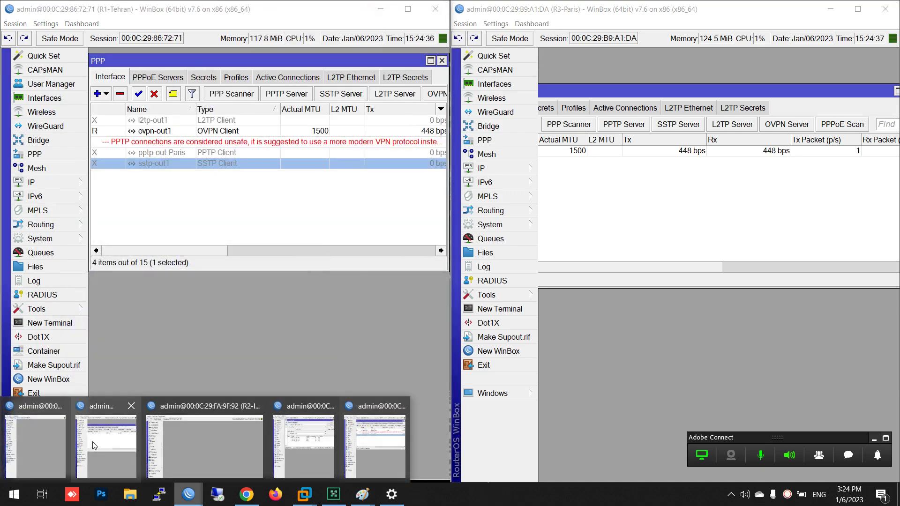
mouse_move(57, 448)
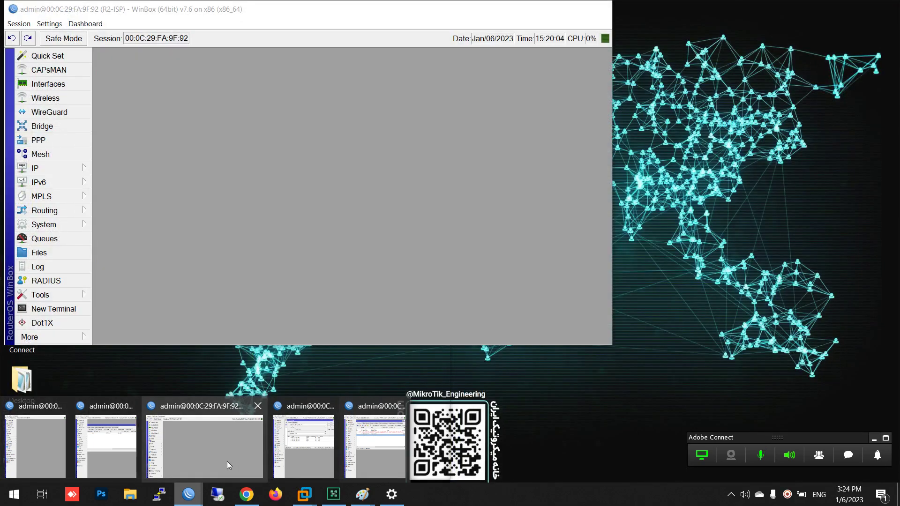
Run Torch on the ISP router's ether3-Paris, inspect the tcp 1194 flow, then minimize it
click(228, 466)
double_click(277, 10)
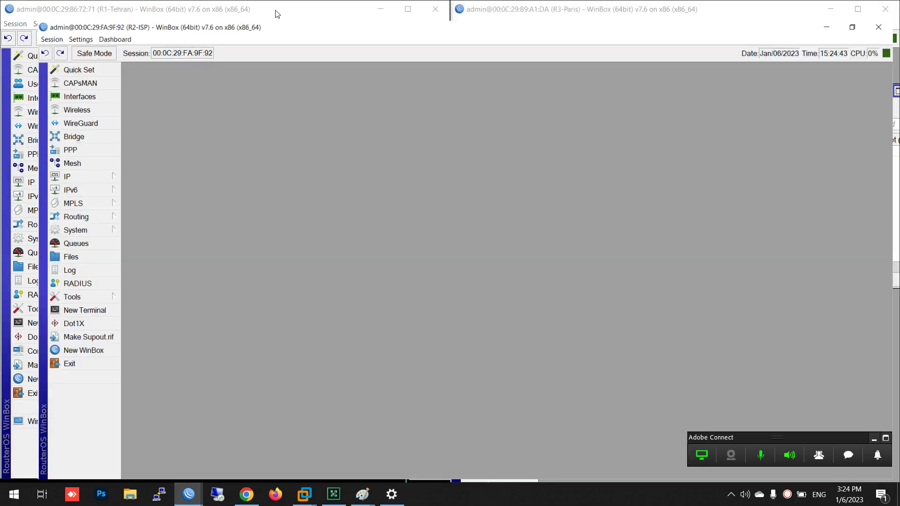
click(21, 79)
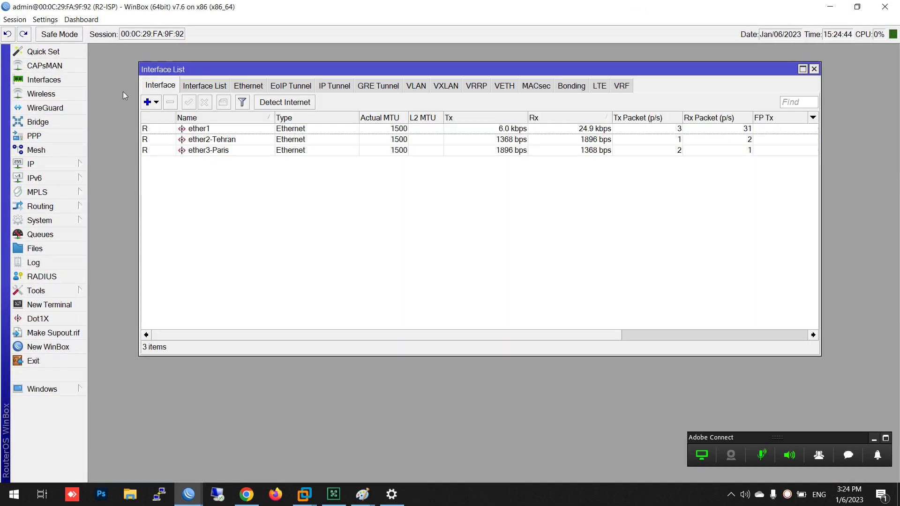
right_click(226, 151)
click(267, 308)
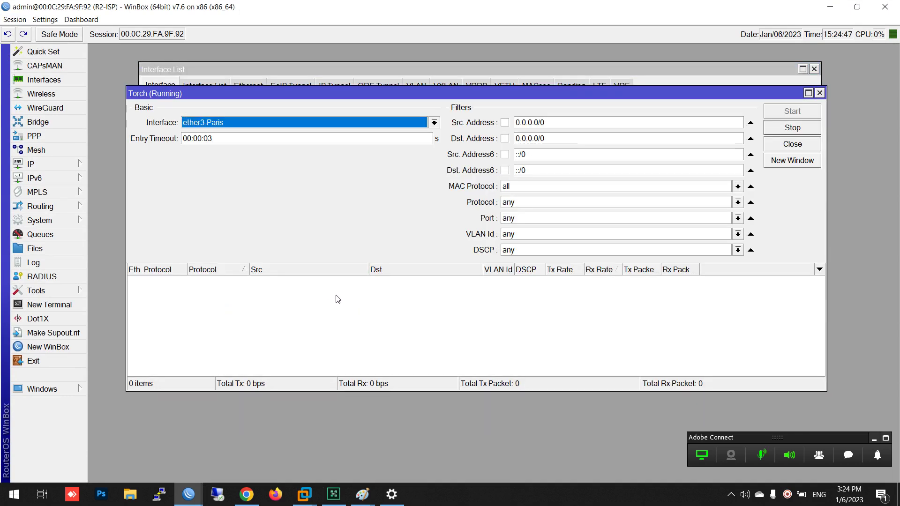
click(255, 284)
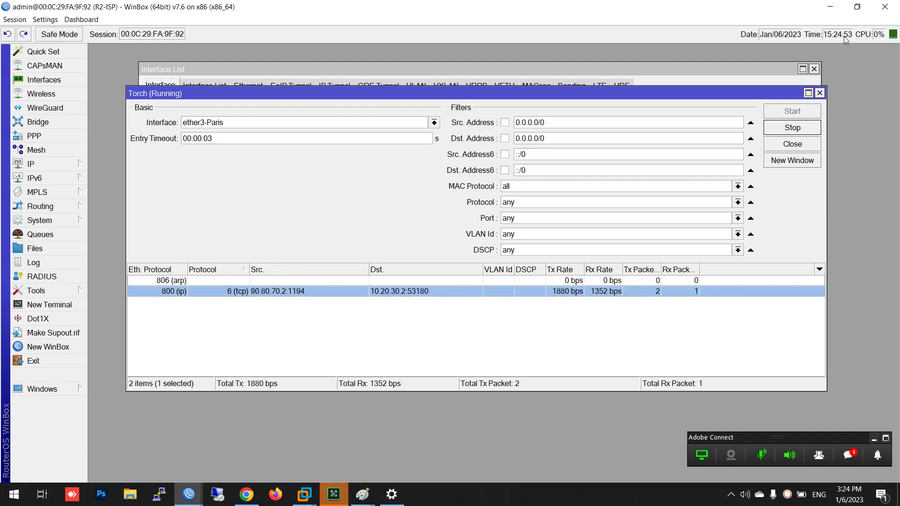
click(819, 7)
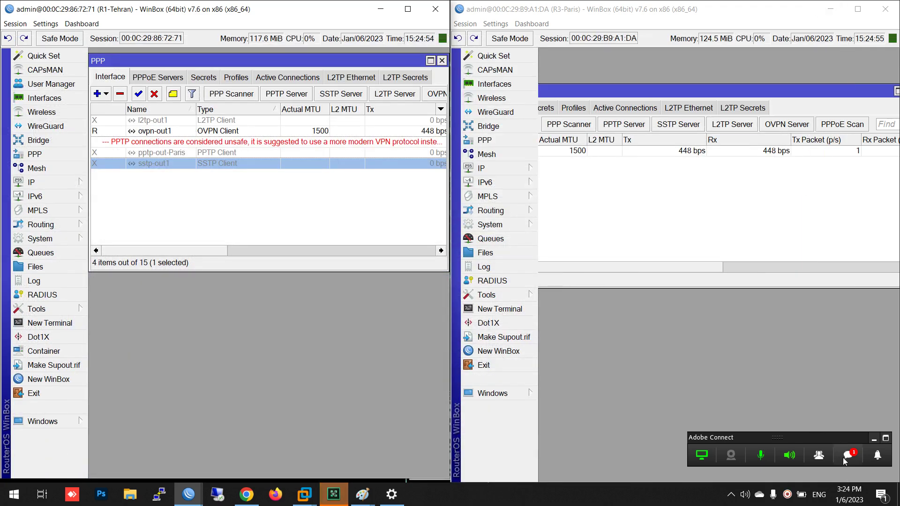
click(843, 458)
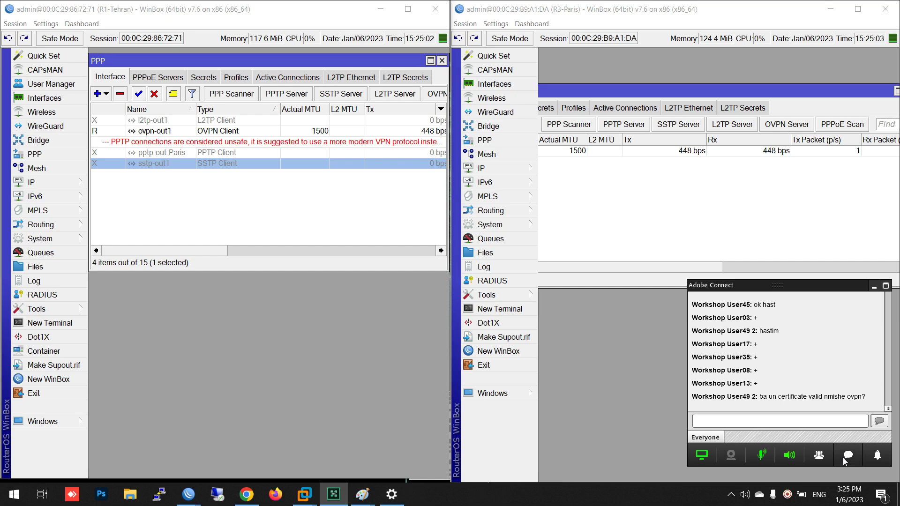
click(843, 458)
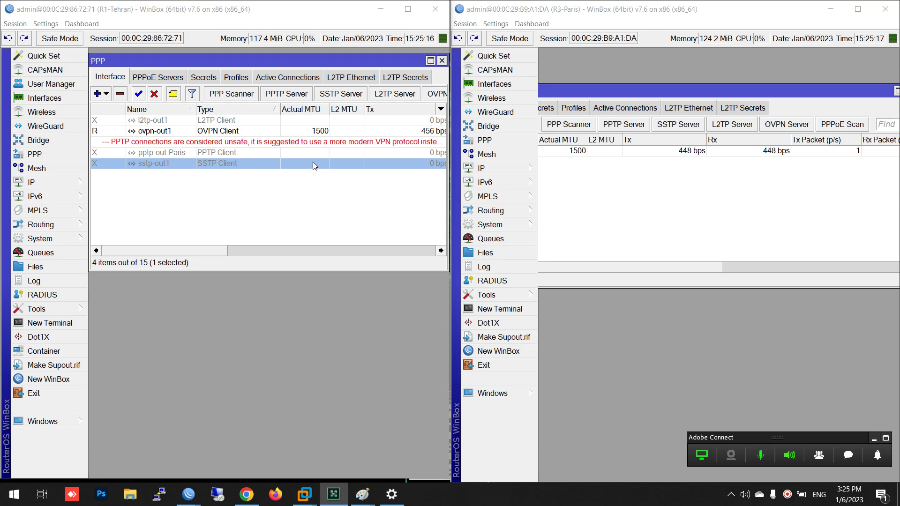
Open Tehran's ovpn-out1 settings enlarged to show all options, then minimize the ISP window
double_click(217, 131)
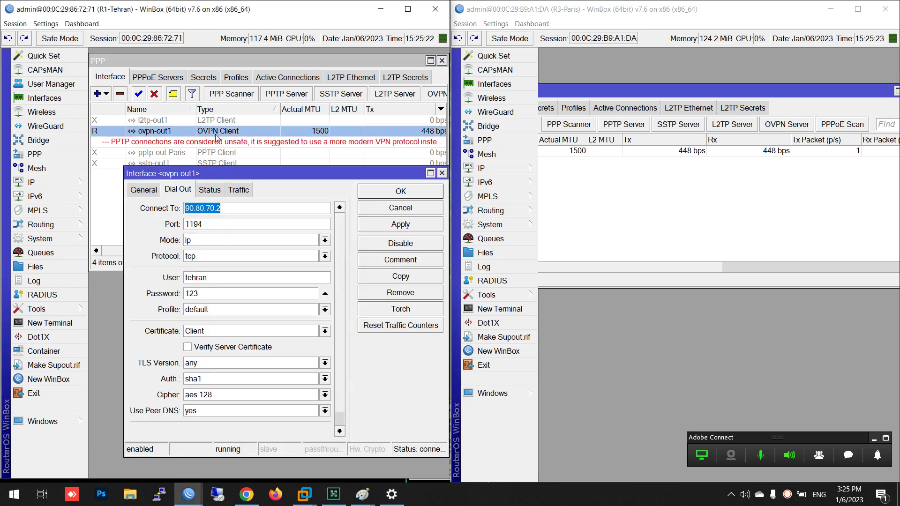
drag(228, 167, 218, 108)
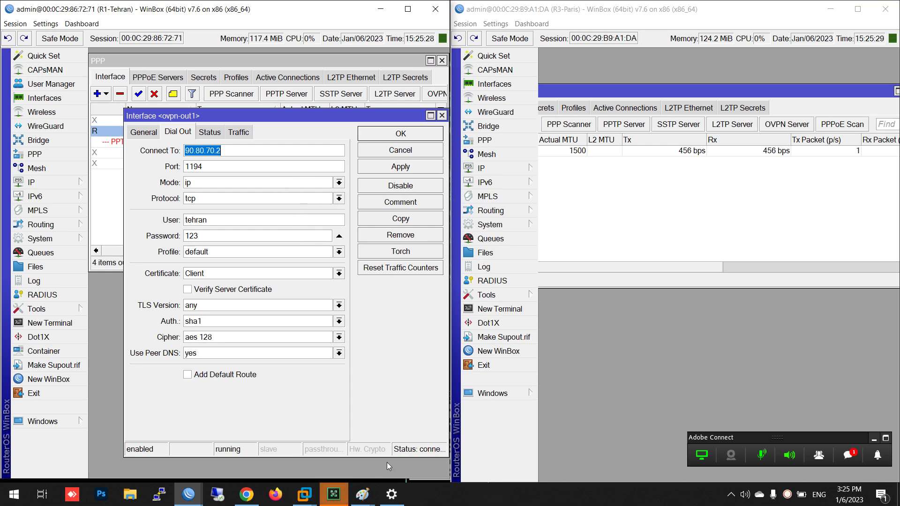
mouse_move(192, 500)
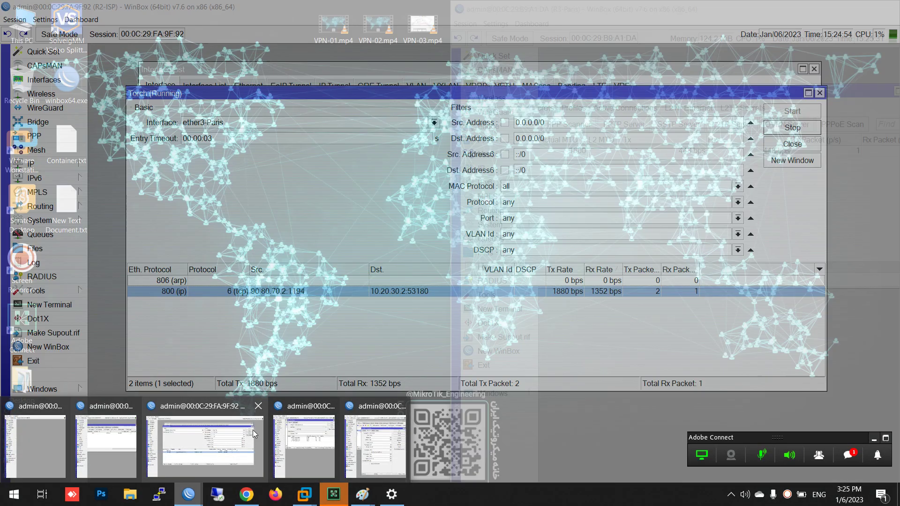
click(252, 429)
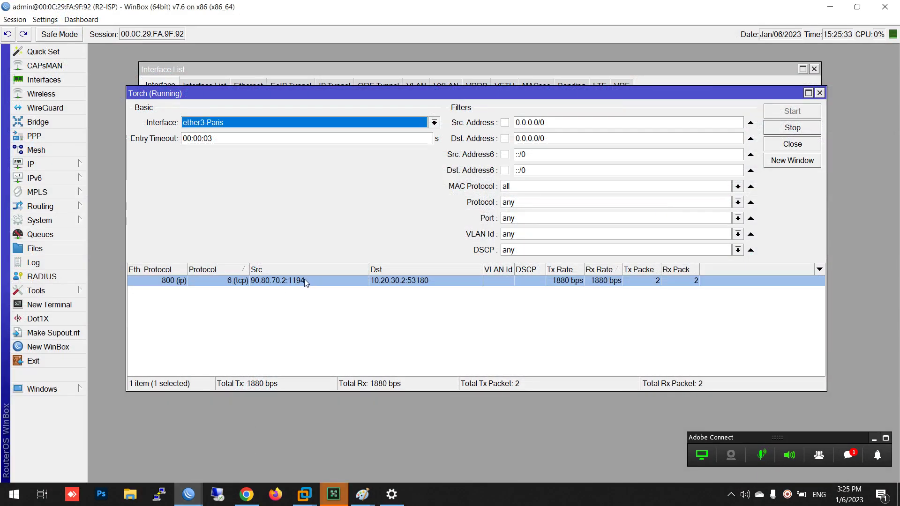
click(821, 5)
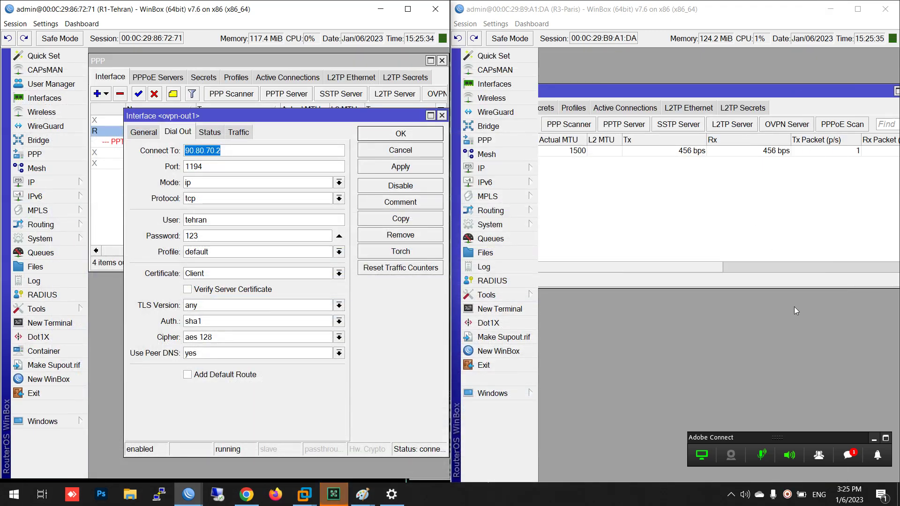
Open the Paris router's OVPN Server settings
click(854, 455)
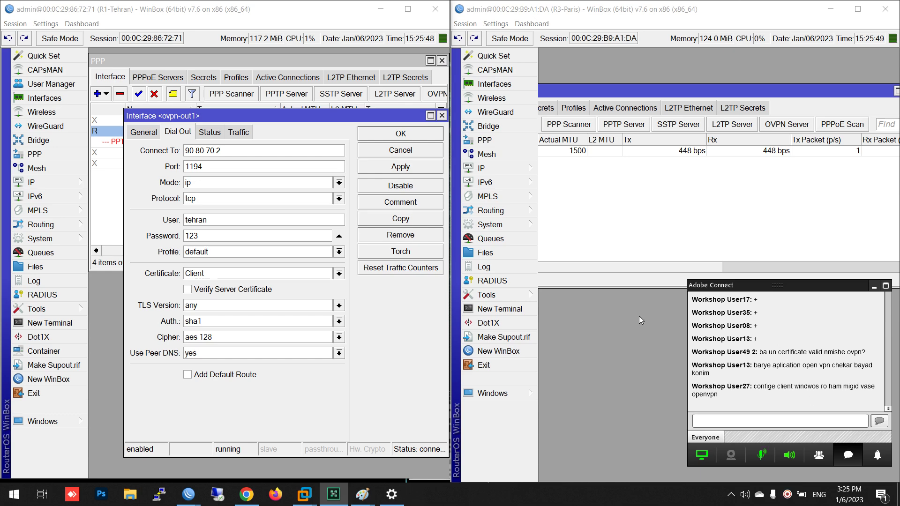
click(850, 453)
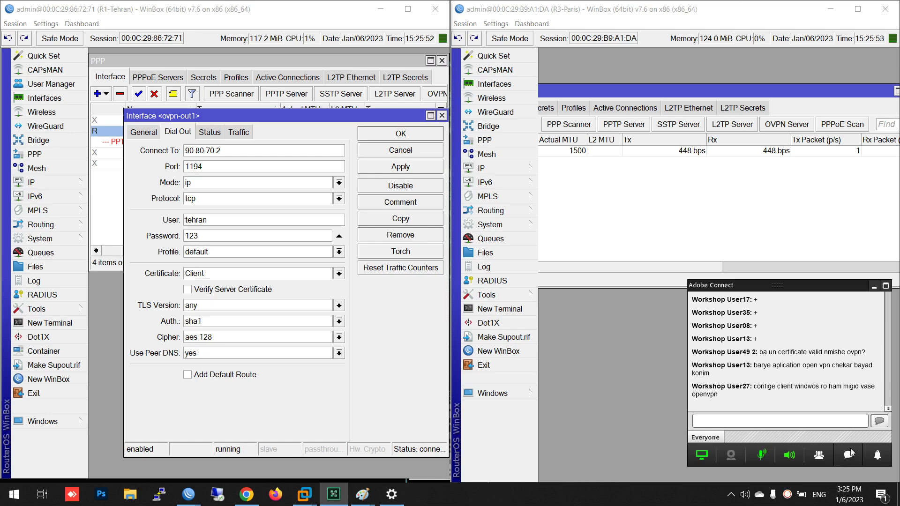
click(787, 124)
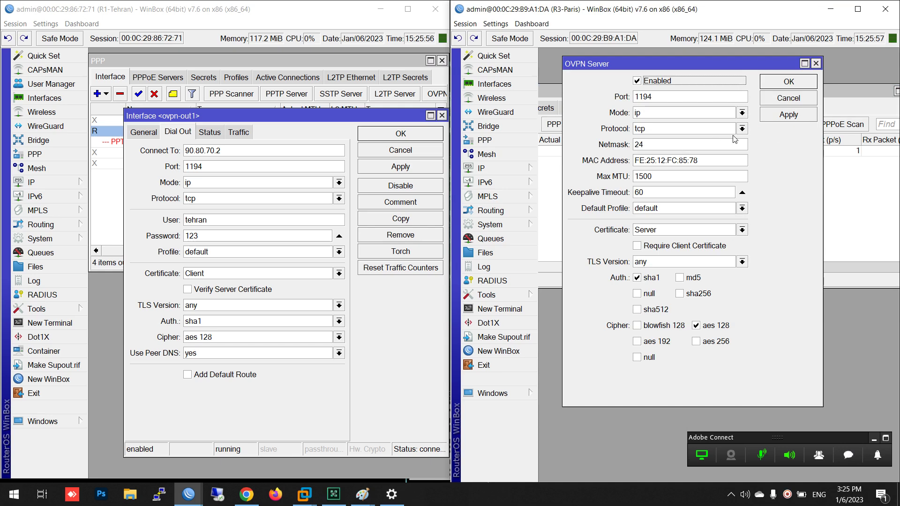
Set the Paris OVPN Server protocol to udp and save it
click(742, 128)
click(711, 139)
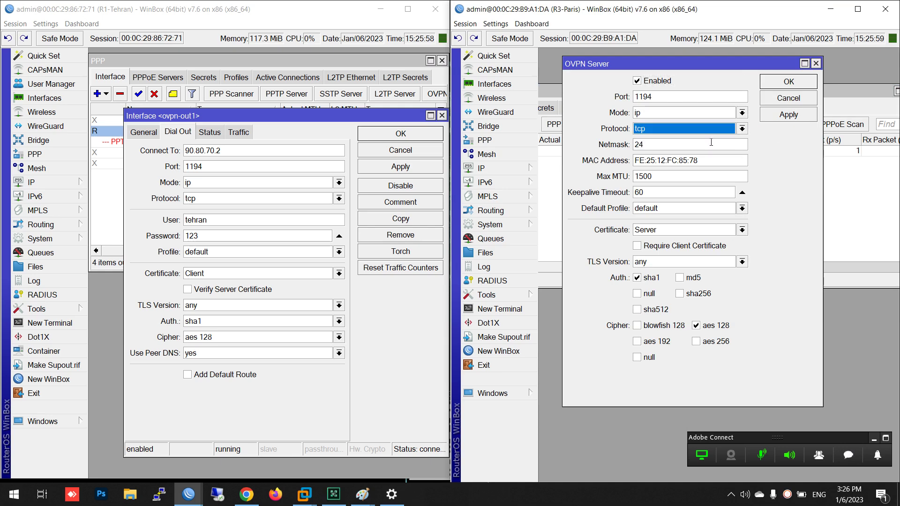
click(742, 130)
click(726, 144)
click(778, 115)
click(779, 83)
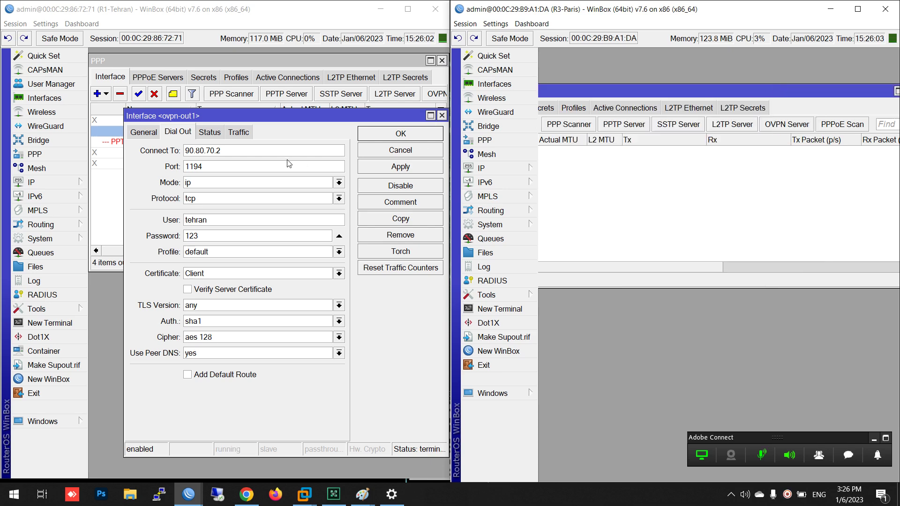
Set the Tehran ovpn-out1 client protocol to udp, apply and save
click(338, 198)
click(338, 219)
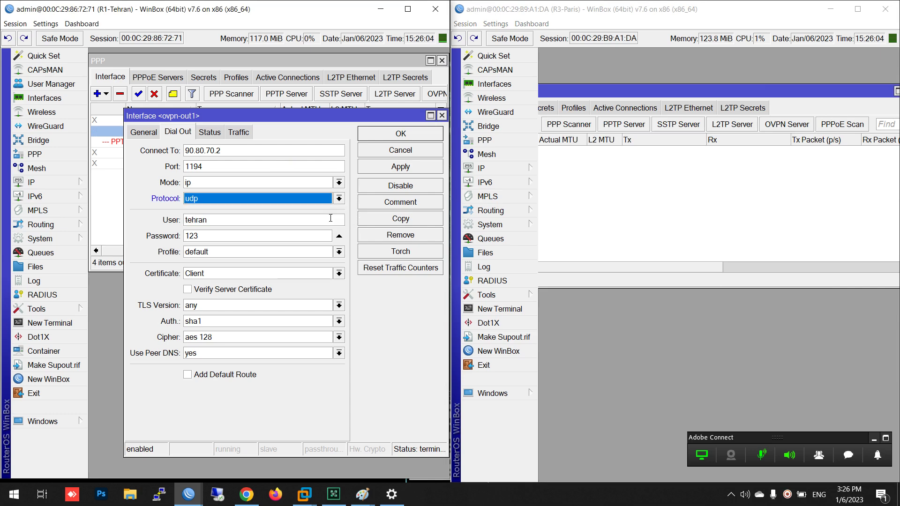
click(382, 168)
click(379, 144)
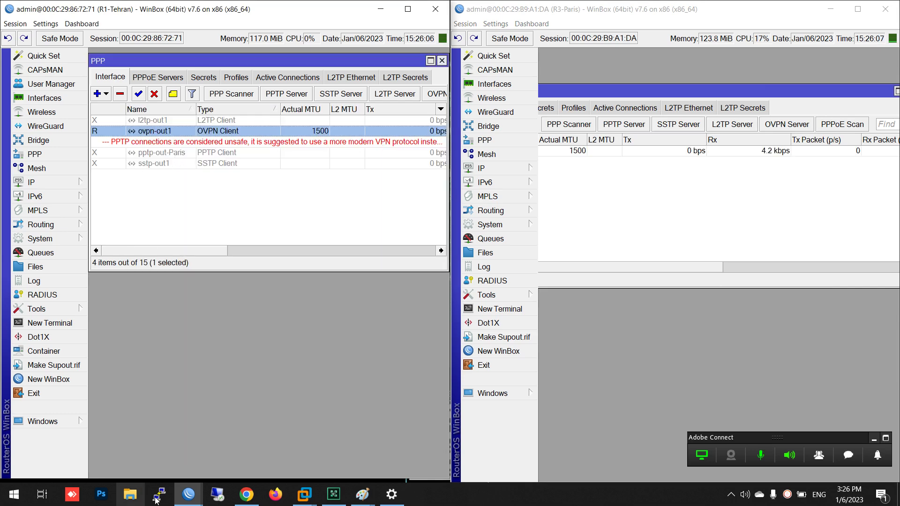
Confirm the ISP router's Torch on ether3-Paris shows the udp tunnel flow, then minimize it
mouse_move(189, 494)
click(150, 450)
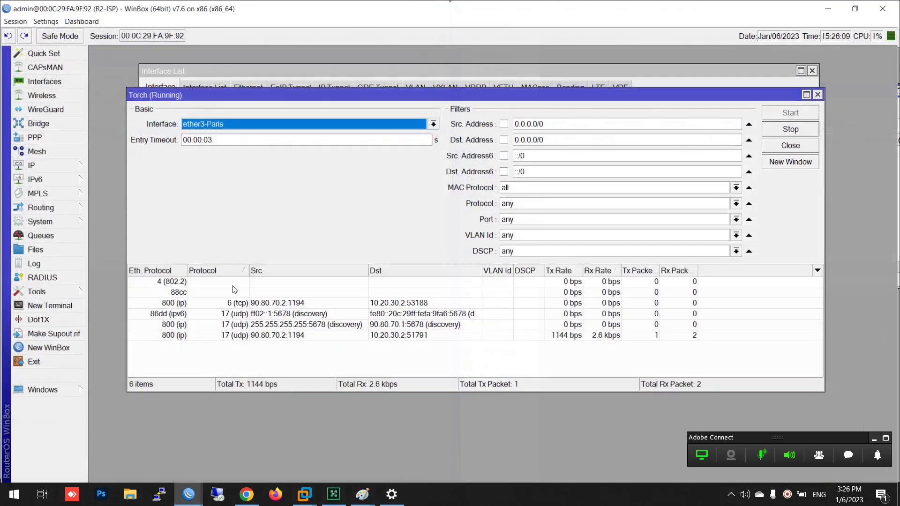
click(232, 326)
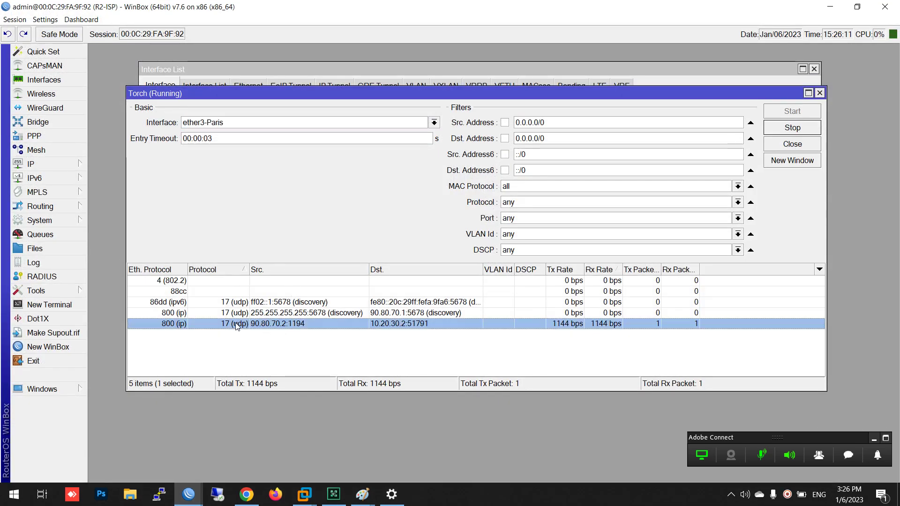
click(830, 7)
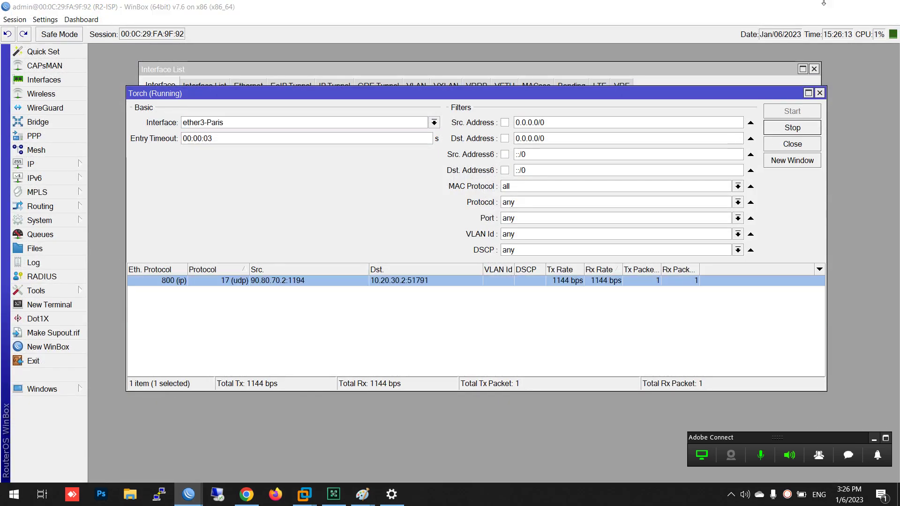
Change the port to 53 on both the Paris OVPN Server and Tehran's ovpn-out1, saving both
double_click(249, 130)
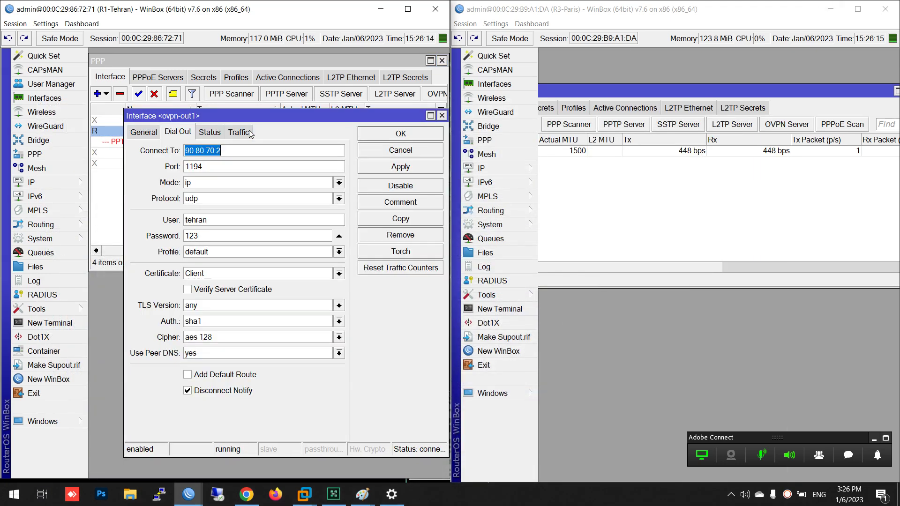
key(Tab)
text(53)
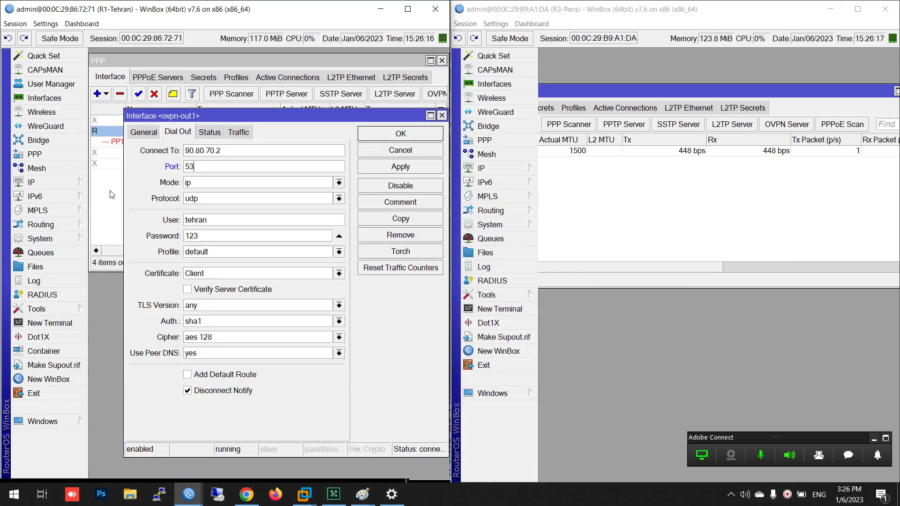
double_click(677, 150)
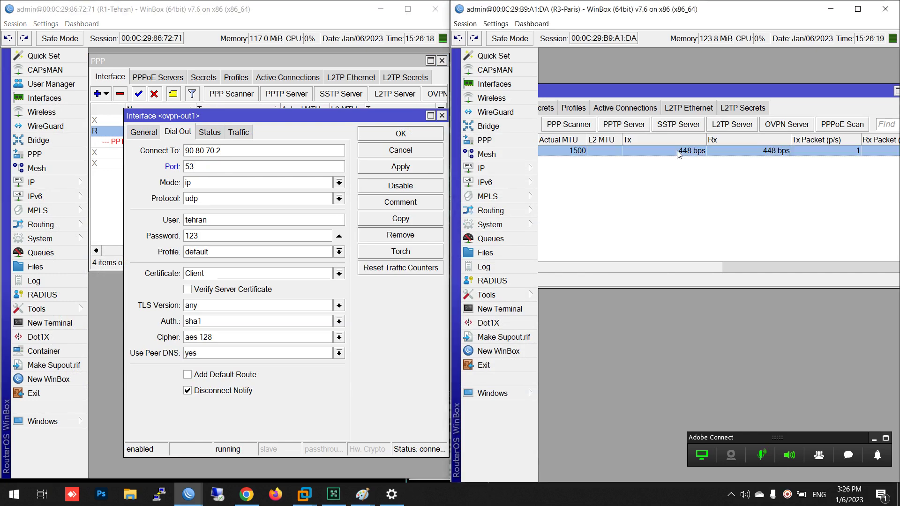
click(873, 136)
click(776, 125)
click(658, 142)
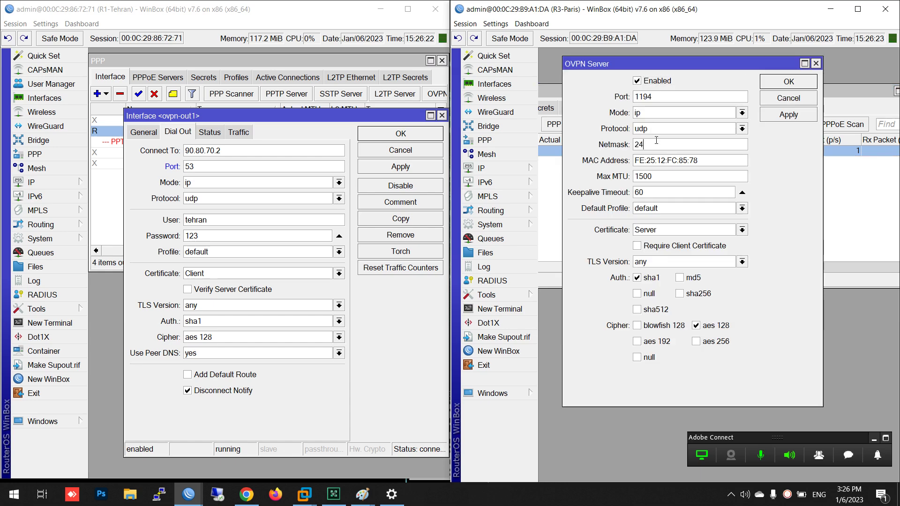
double_click(651, 99)
text(53)
click(788, 81)
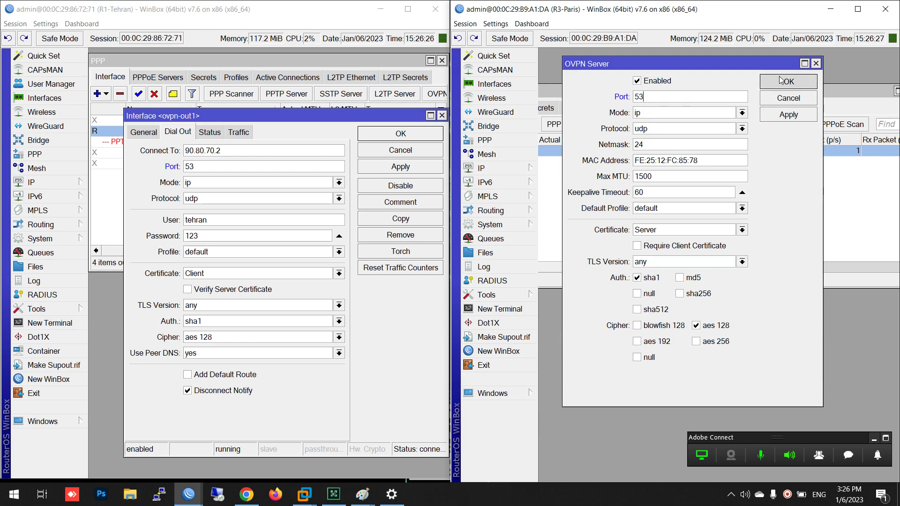
click(389, 136)
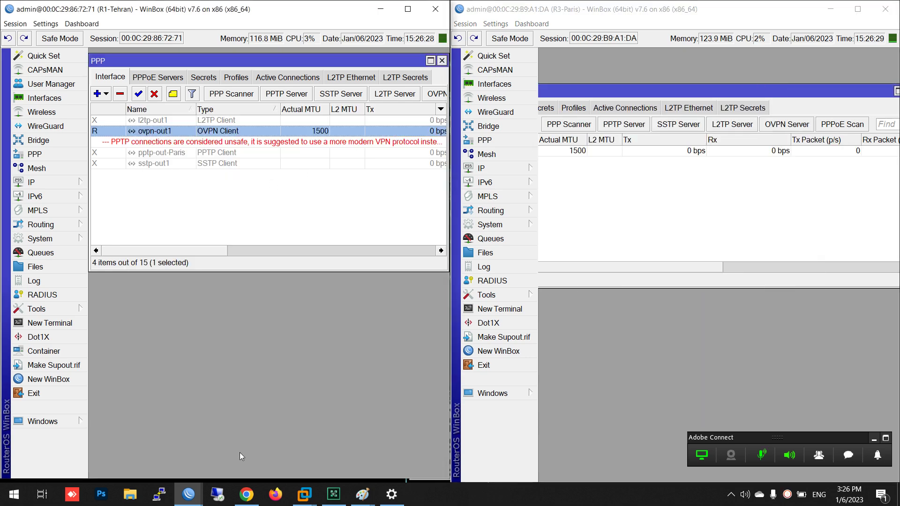
Check the ISP router's Torch for the tunnel traffic now on port 53
mouse_move(187, 493)
click(186, 455)
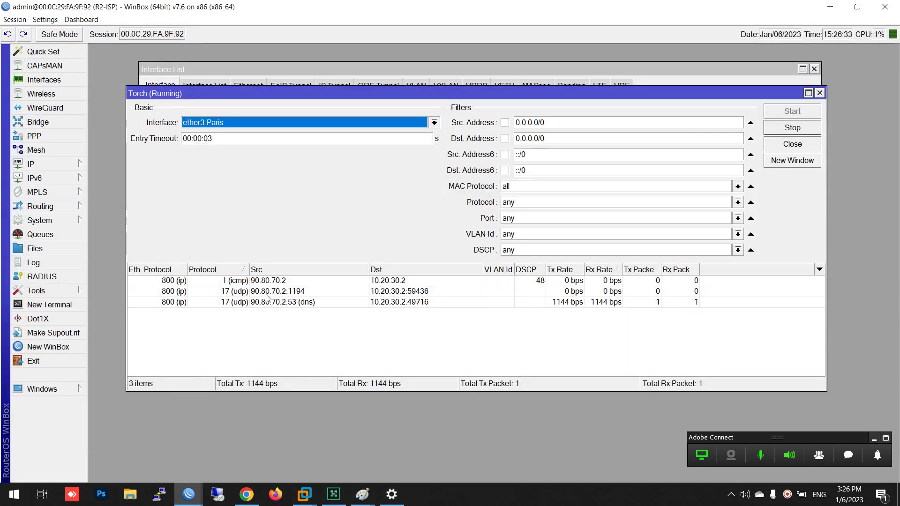
click(296, 326)
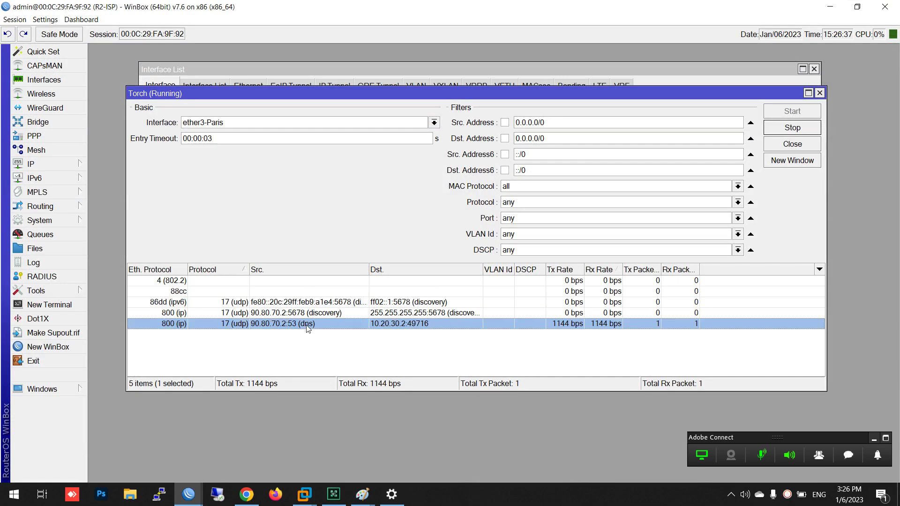
click(831, 6)
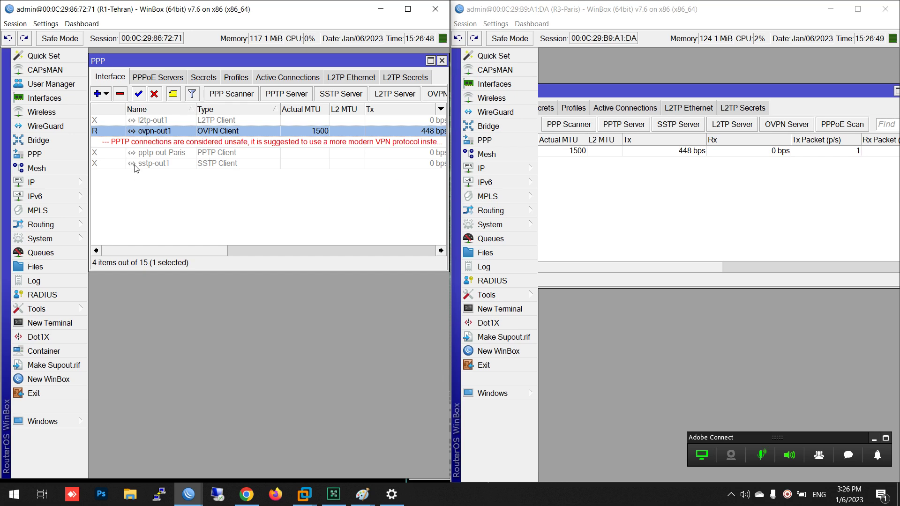
Disable Tehran's ovpn-out1 client and bring the Paris PPP list into full view
click(153, 95)
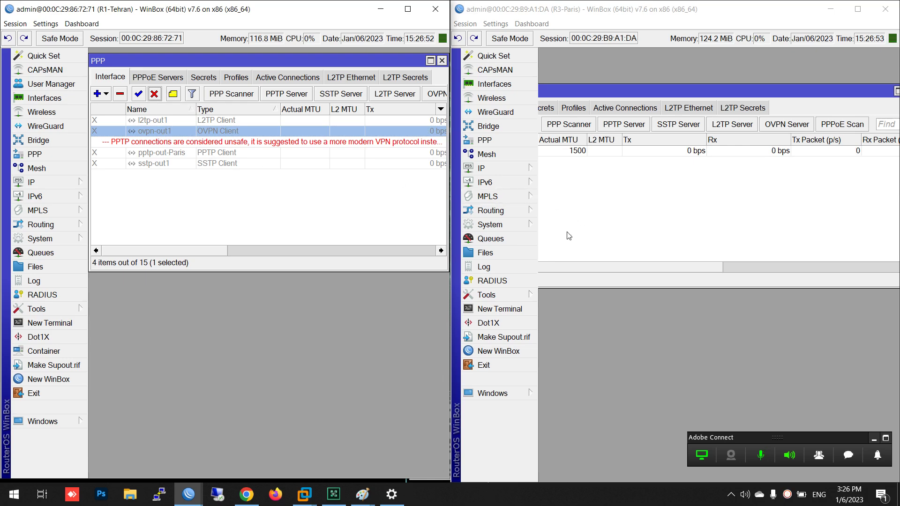
click(582, 212)
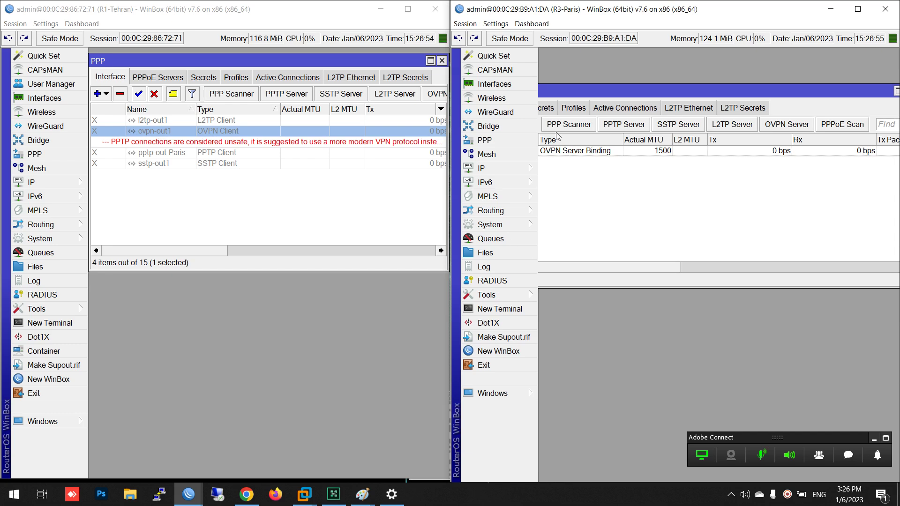
drag(576, 92, 680, 106)
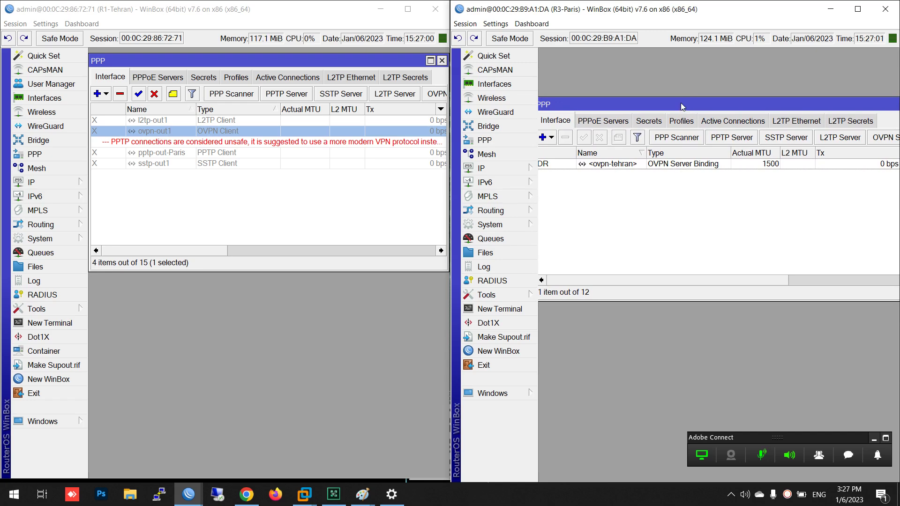
Launch OpenVPN Connect, go to importing a profile from File, then close the app
key(super)
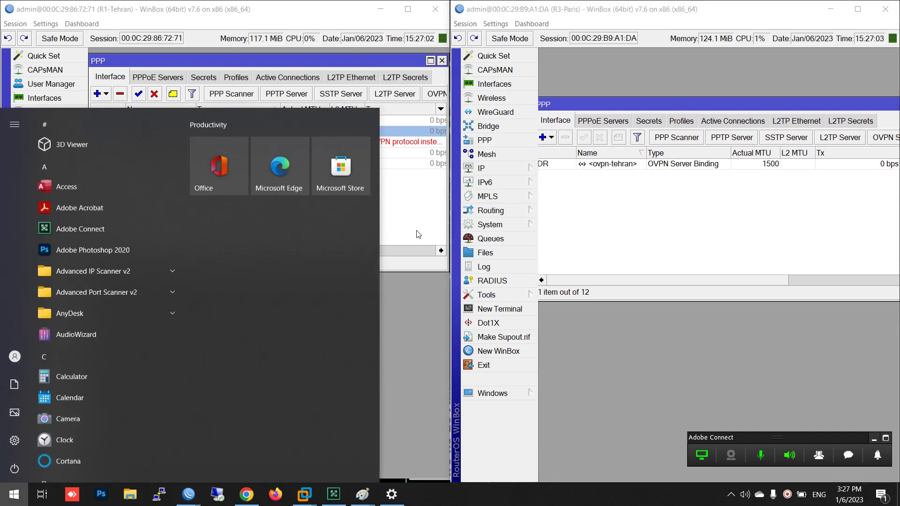
text(open)
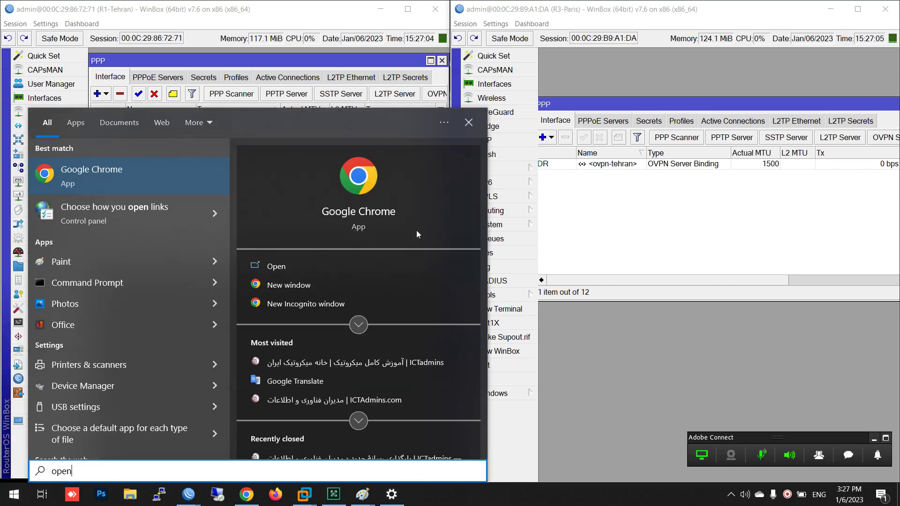
text(vp)
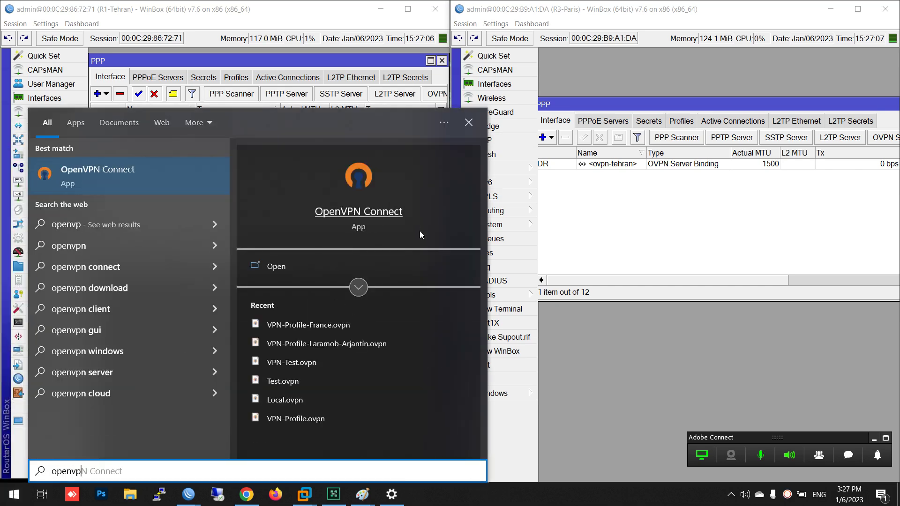
key(Escape)
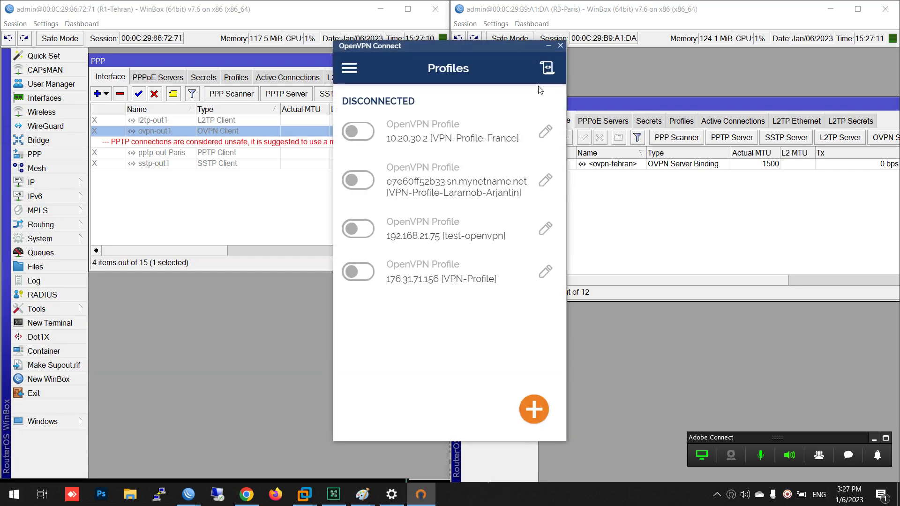
click(533, 409)
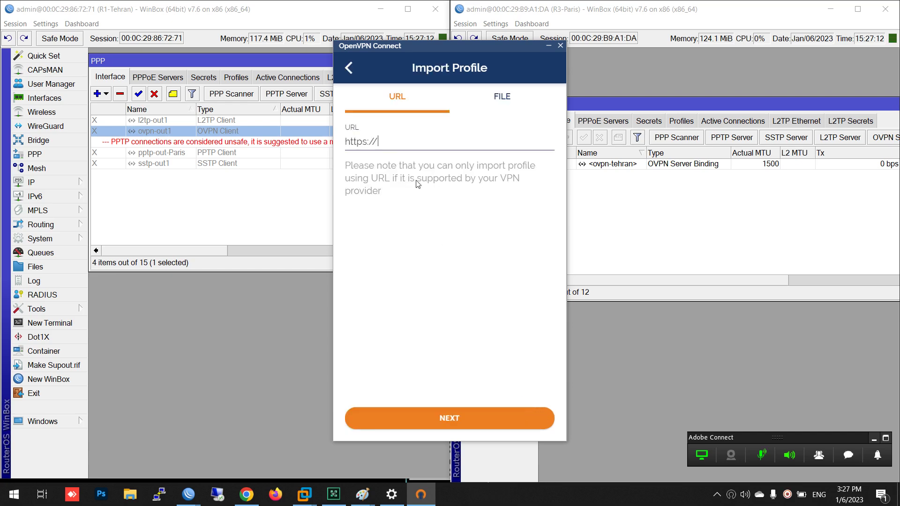
click(500, 96)
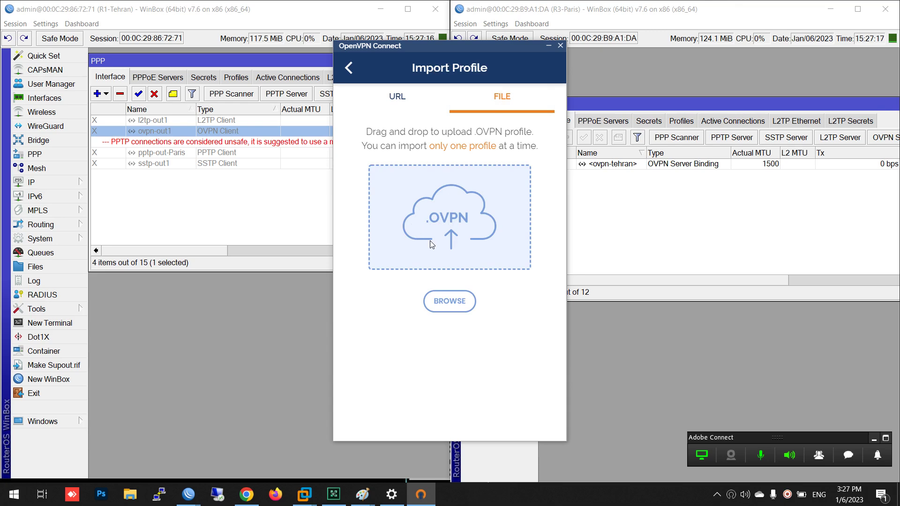
click(559, 46)
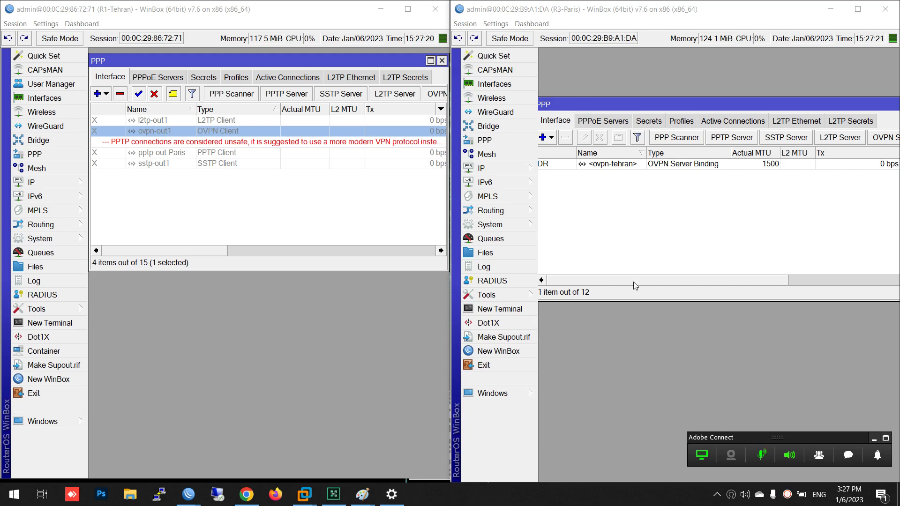
Copy VPN-Profile-France.ovpn from the MikroTik-RouterOS folder onto the desktop
click(381, 9)
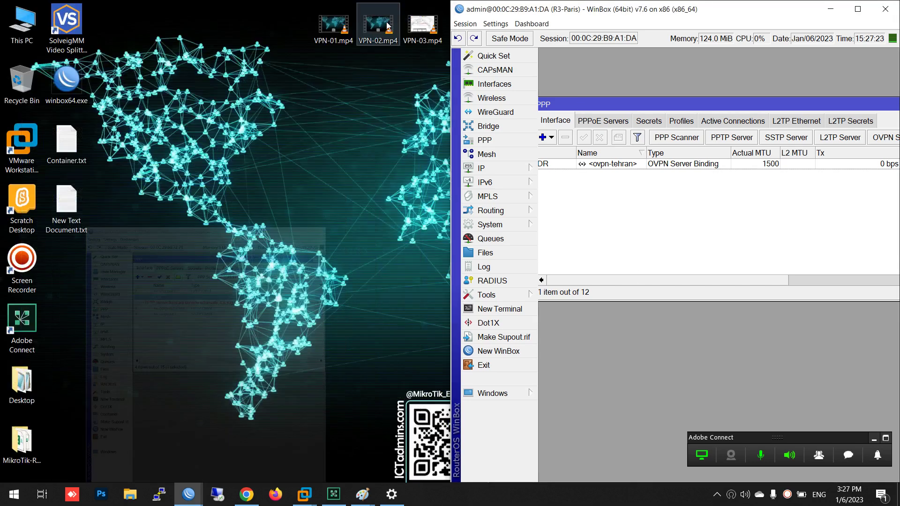
click(830, 9)
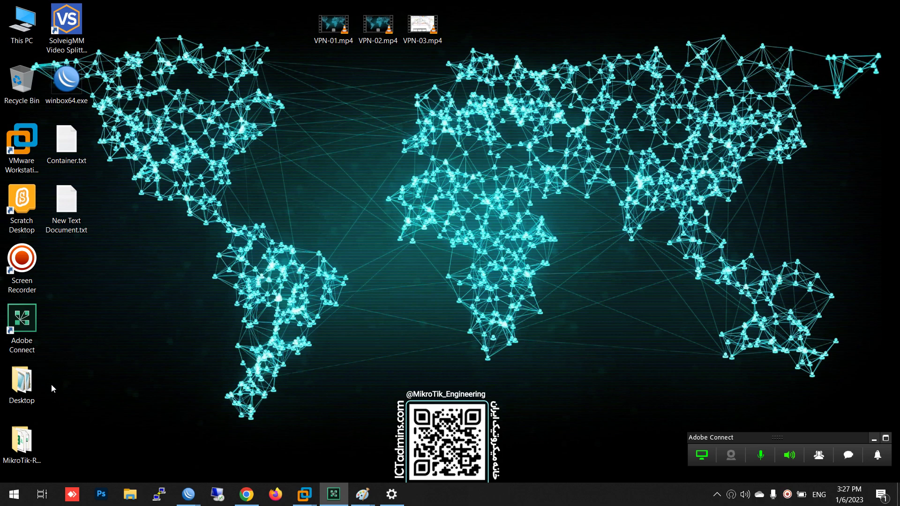
click(27, 438)
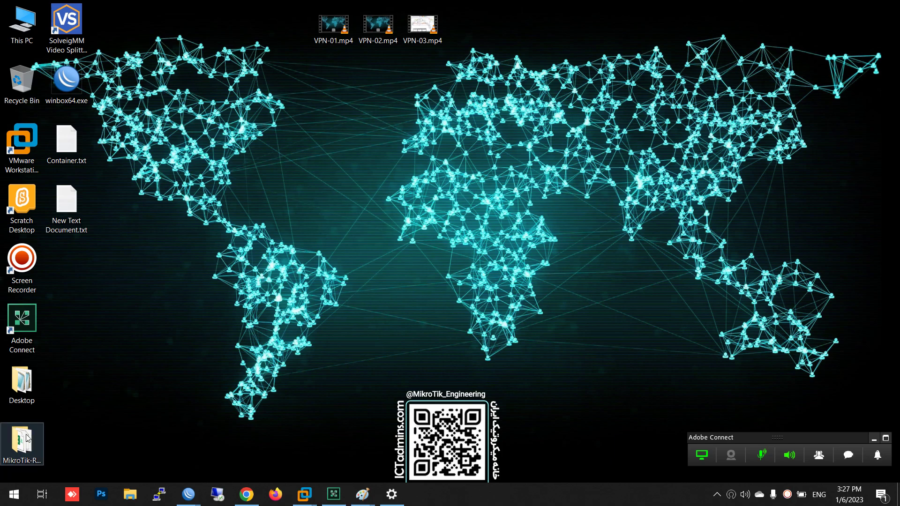
double_click(28, 438)
scroll(319, 344, down, 5)
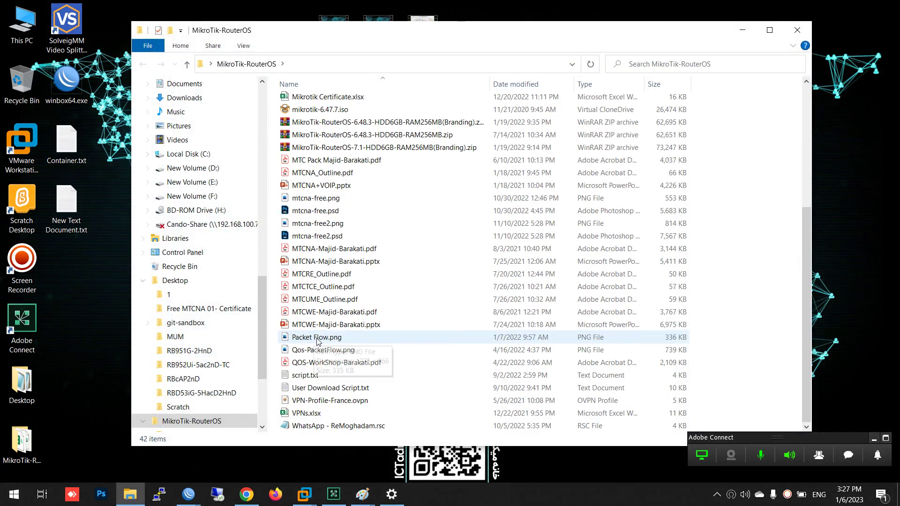
click(326, 399)
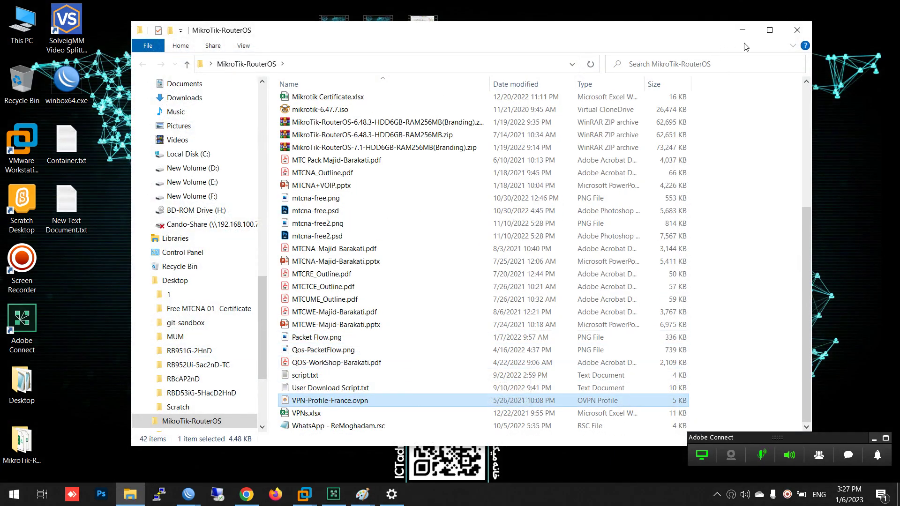
click(797, 30)
key(ctrl+v)
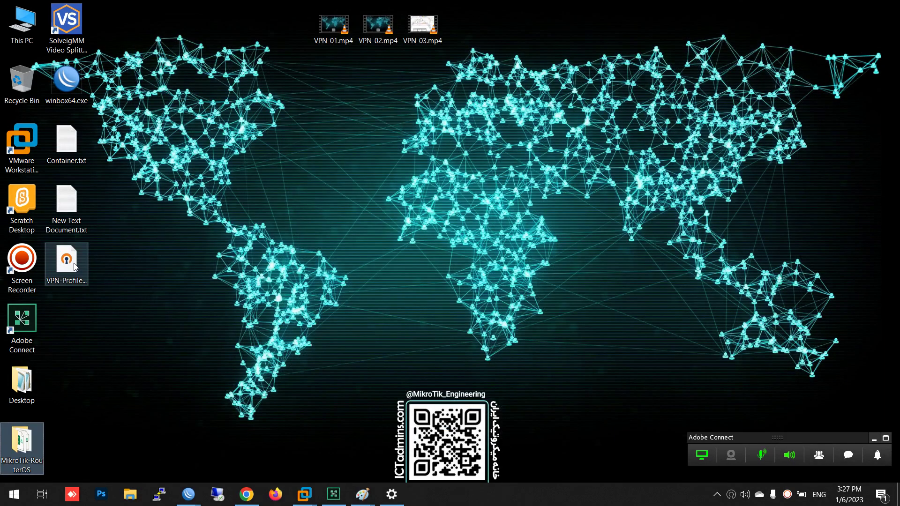
drag(74, 266, 475, 27)
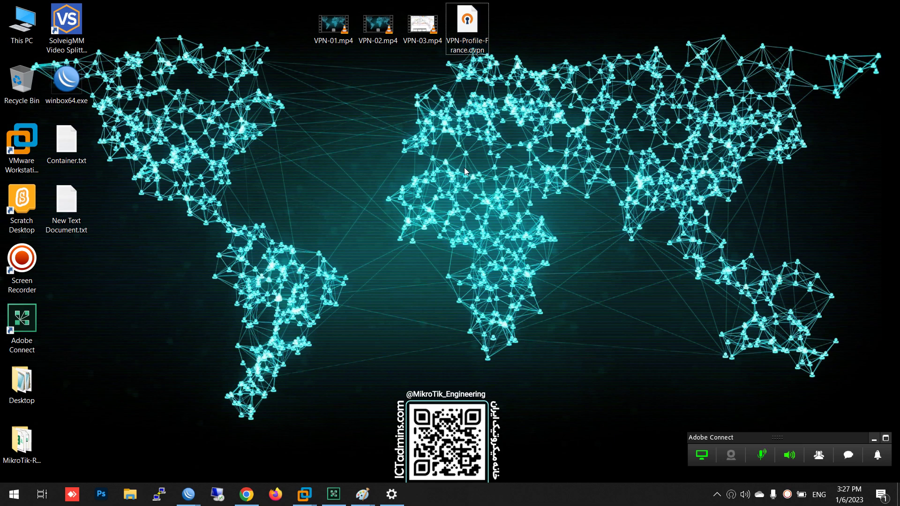
Open the desktop VPN-Profile-France.ovpn with Edit with Notepad++
right_click(463, 26)
key(Escape)
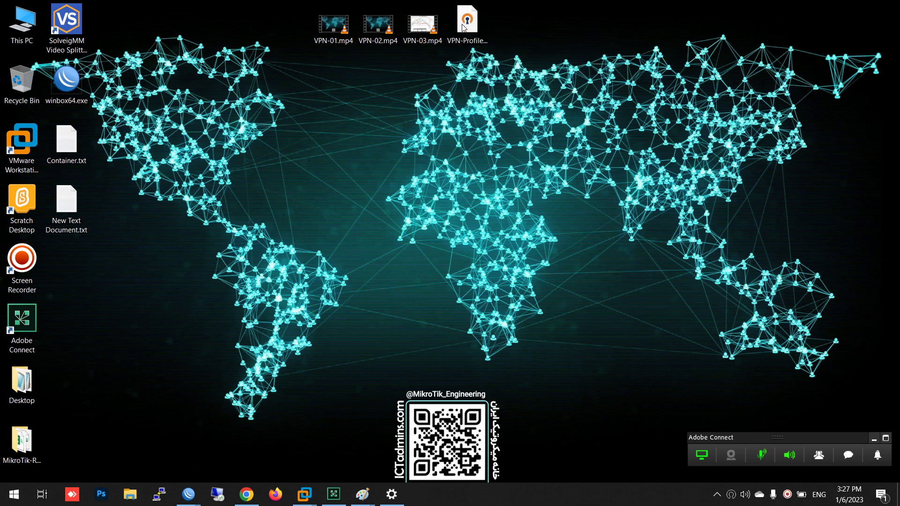
right_click(463, 27)
click(505, 85)
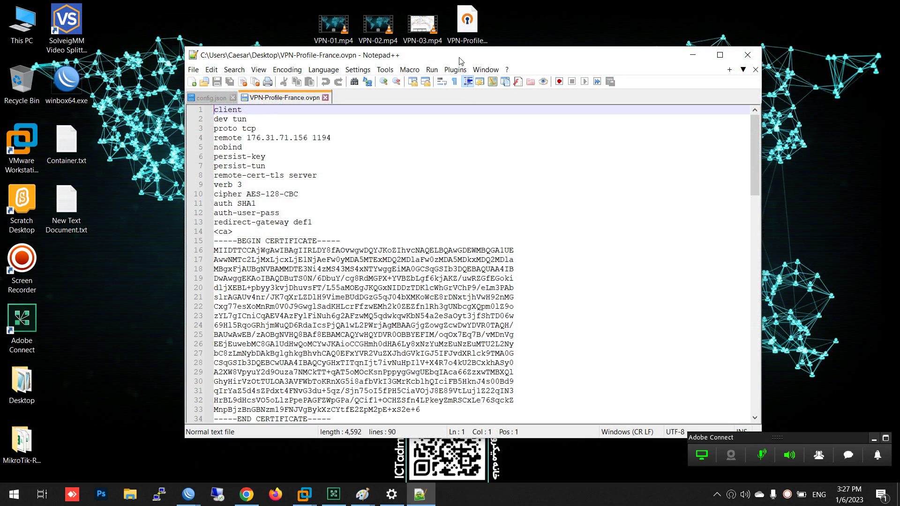
Close config.json and highlight the profile's client, tcp, 176.31.71.156 port 1194, SHA1 and AES-128-CBC settings
double_click(461, 61)
click(49, 47)
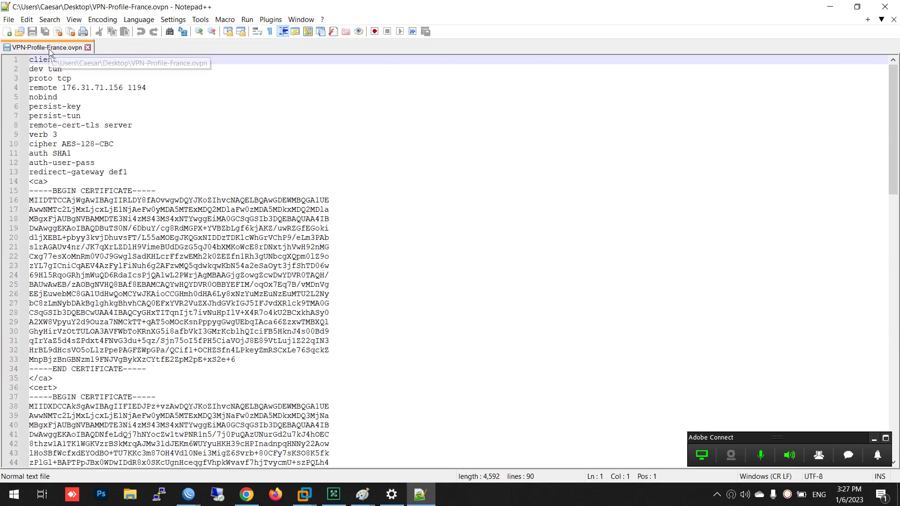
drag(73, 63, 2, 62)
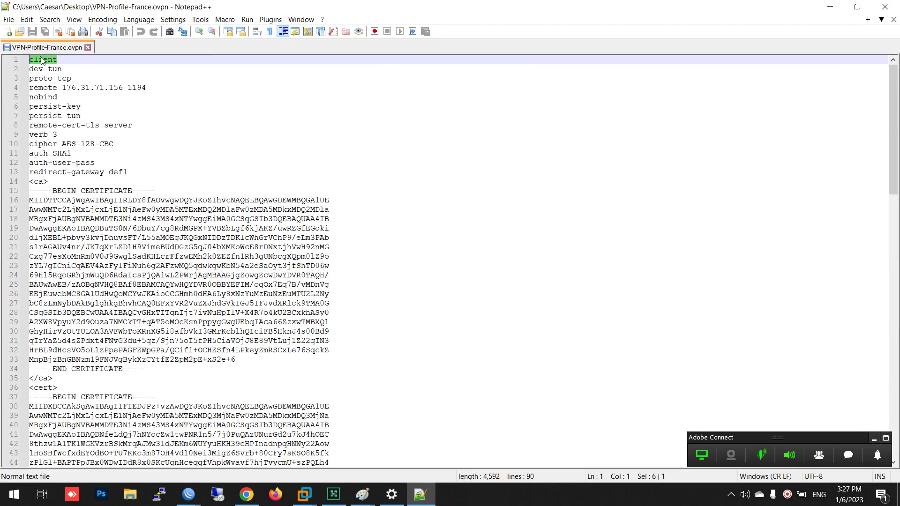
drag(69, 83, 57, 78)
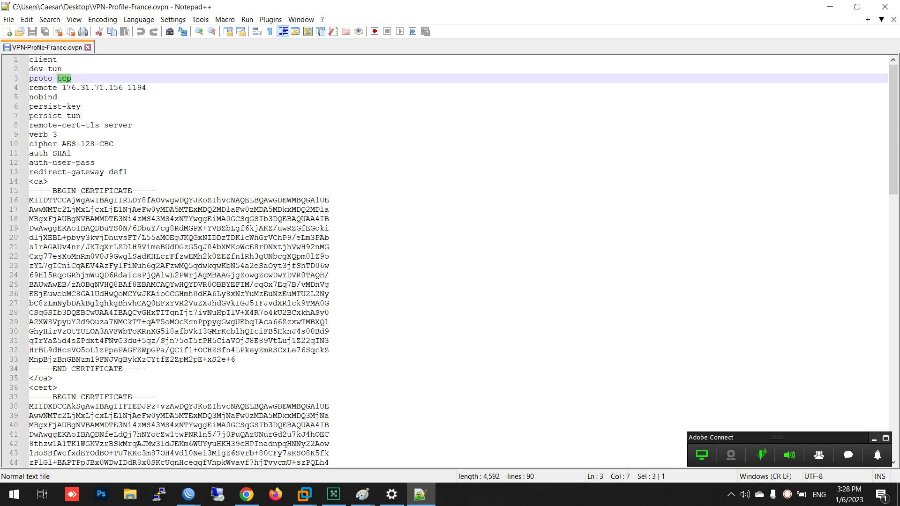
drag(123, 88, 61, 88)
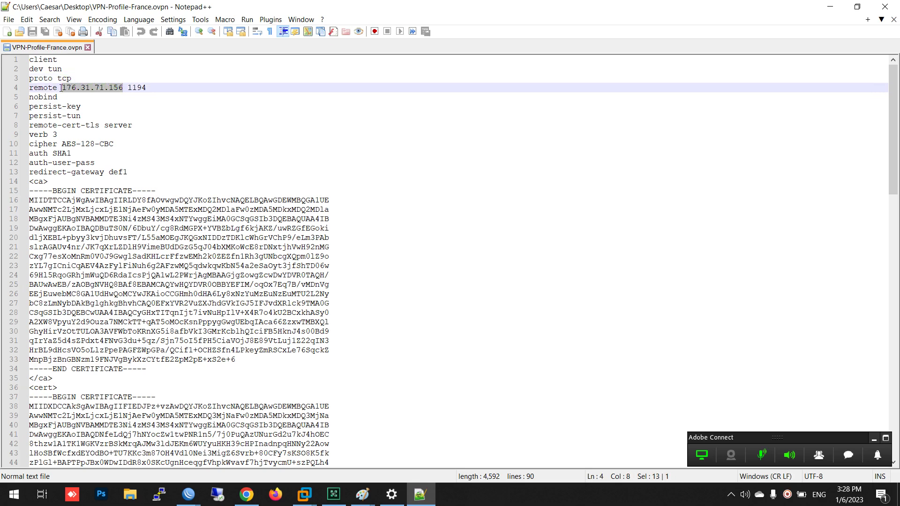
drag(127, 88, 154, 88)
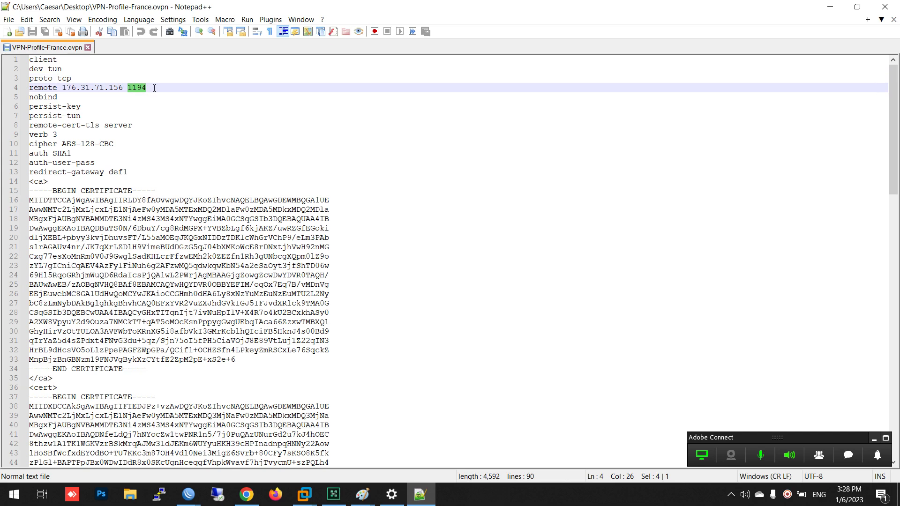
drag(71, 154, 28, 152)
drag(114, 145, 24, 145)
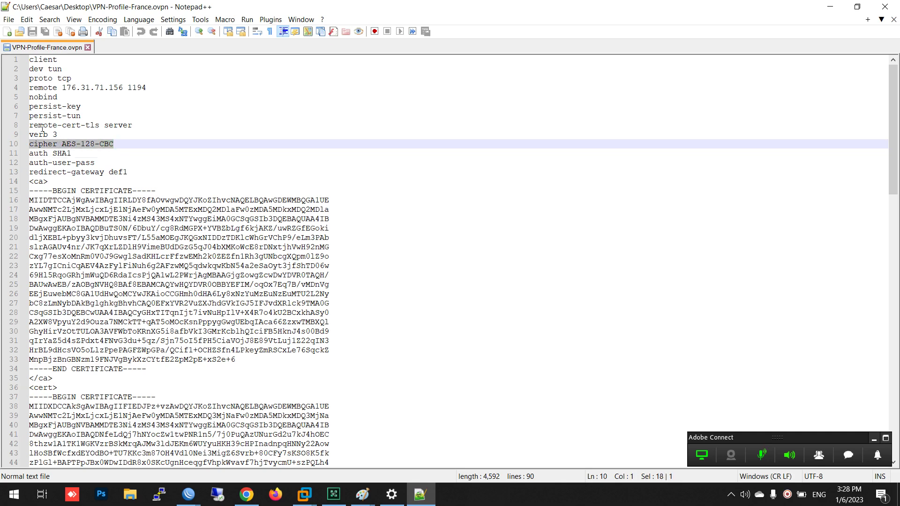
drag(133, 176, 29, 60)
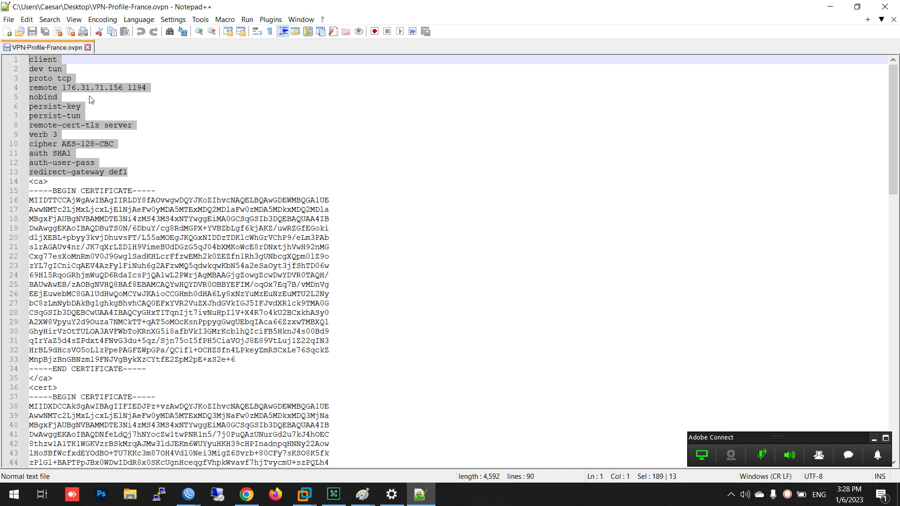
click(277, 147)
Scroll through and highlight the profile's certificate blocks, then minimize Notepad++
scroll(273, 219, down, 3)
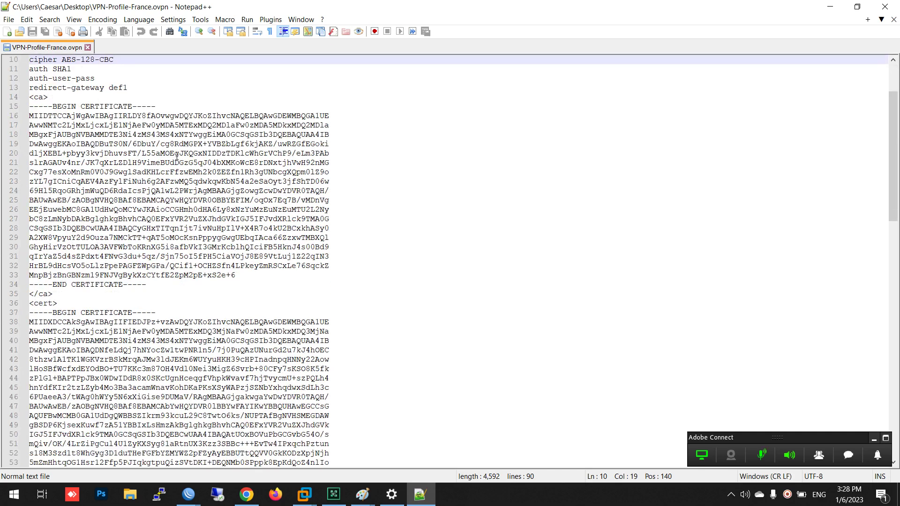
drag(175, 153, 245, 247)
scroll(172, 242, down, 4)
drag(156, 229, 243, 338)
scroll(243, 333, down, 5)
drag(90, 332, 203, 435)
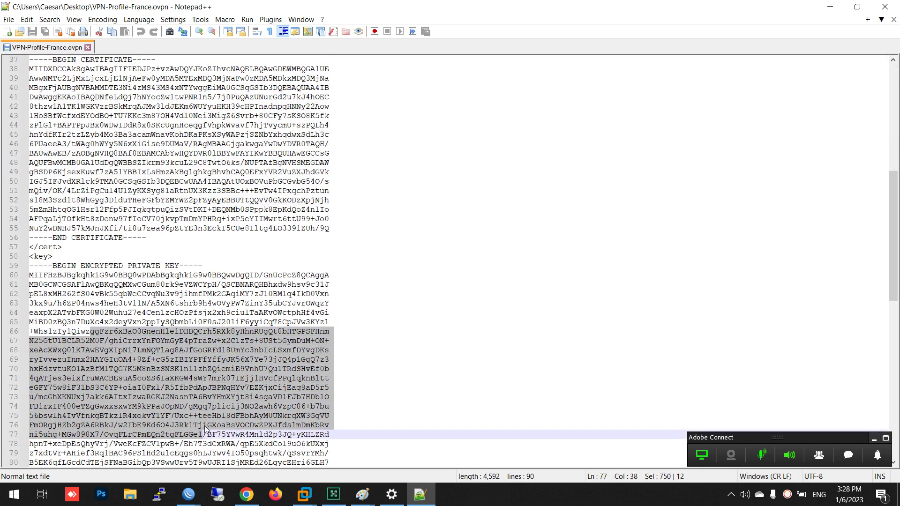
scroll(178, 202, up, 11)
scroll(172, 217, up, 1)
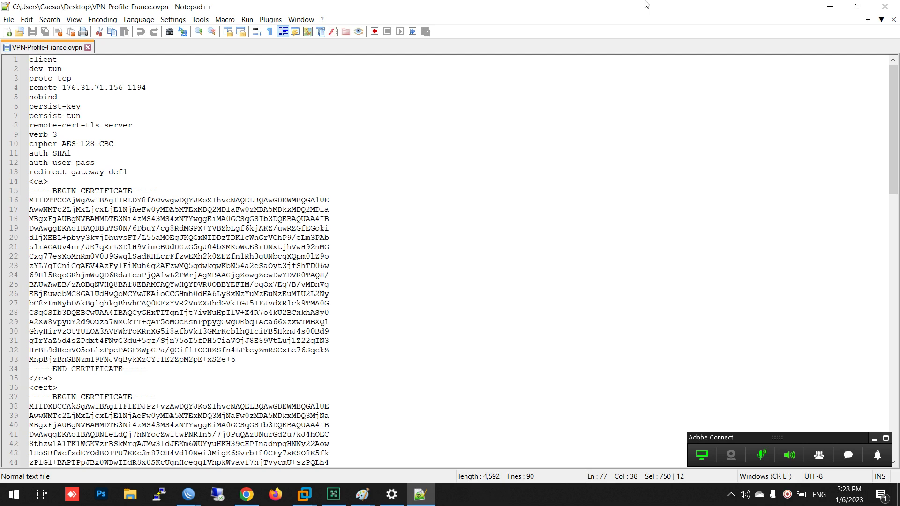
click(829, 6)
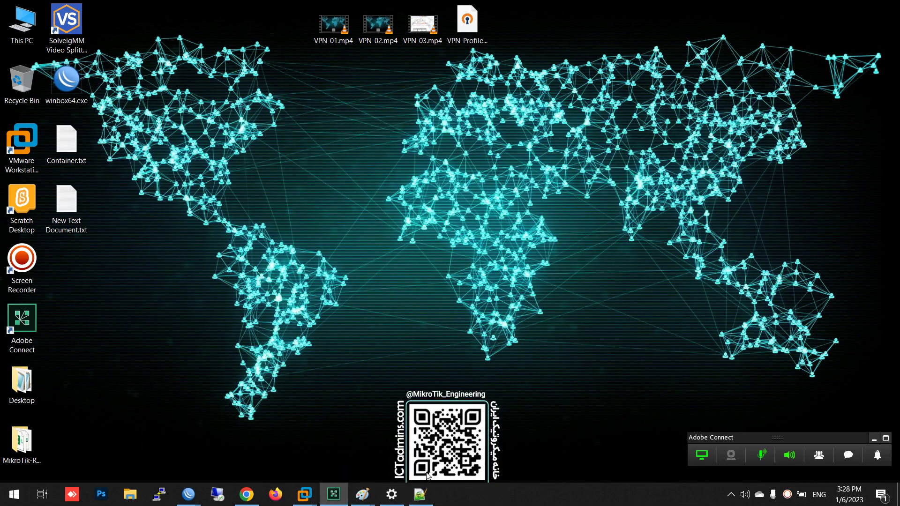
Bring the R3-Paris window forward full-screen and close its PPP window
mouse_move(420, 495)
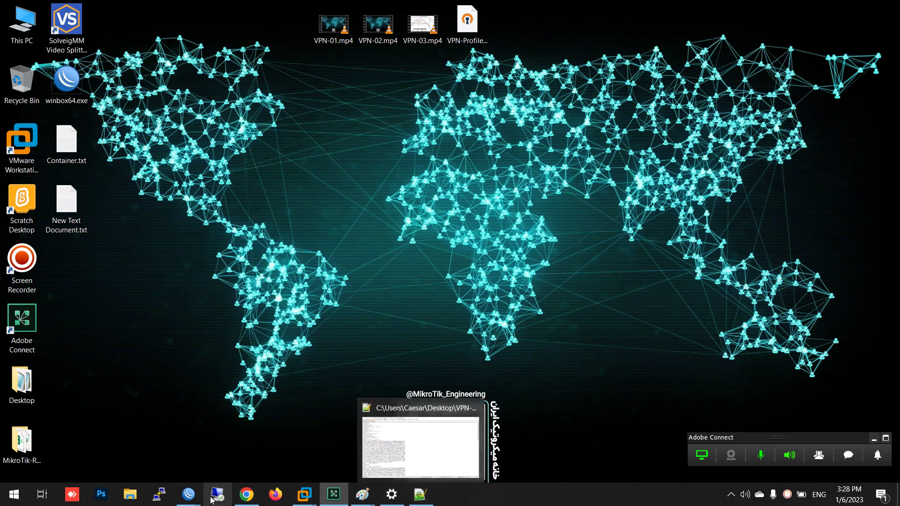
mouse_move(188, 495)
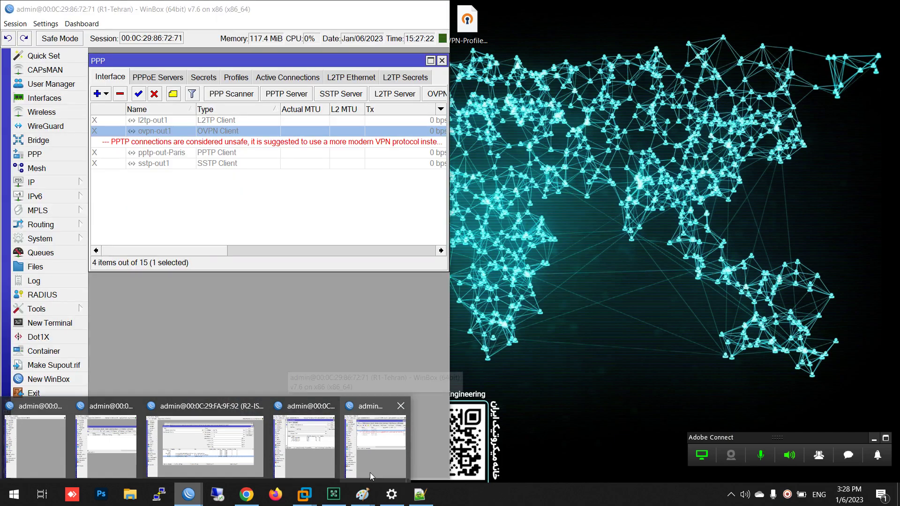
mouse_move(303, 460)
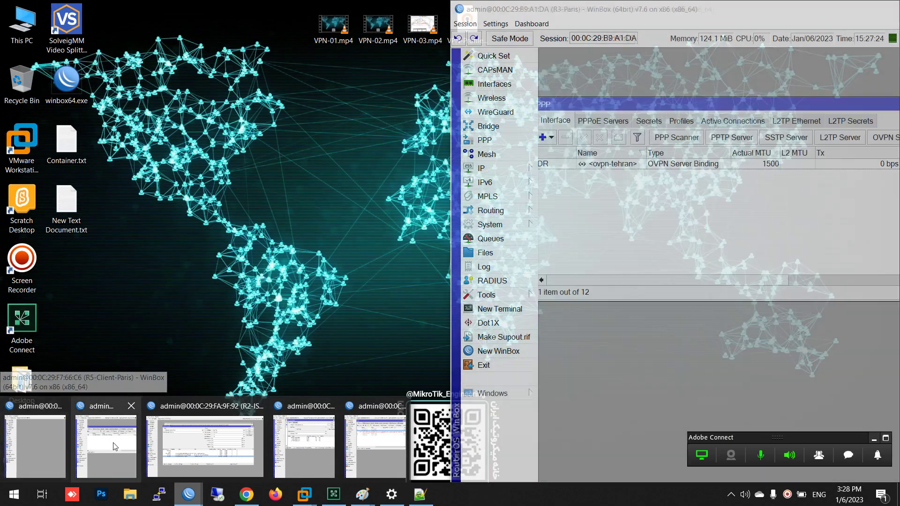
click(113, 443)
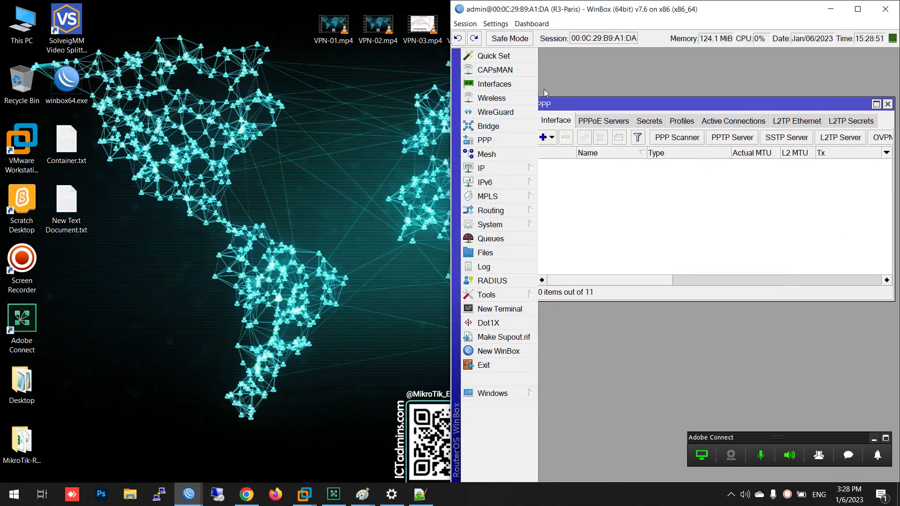
drag(565, 10, 393, 0)
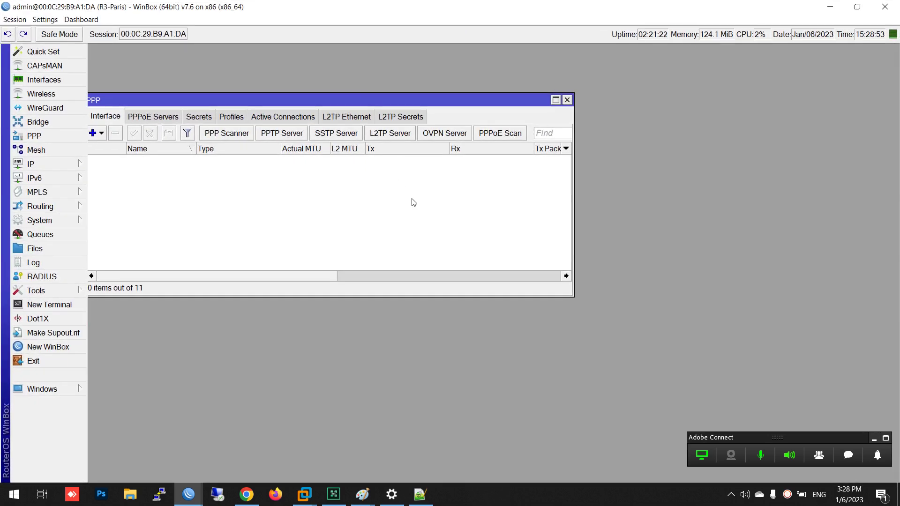
key(Escape)
Open Certificates and Files on Paris, deleting all three stored certificate files
click(80, 221)
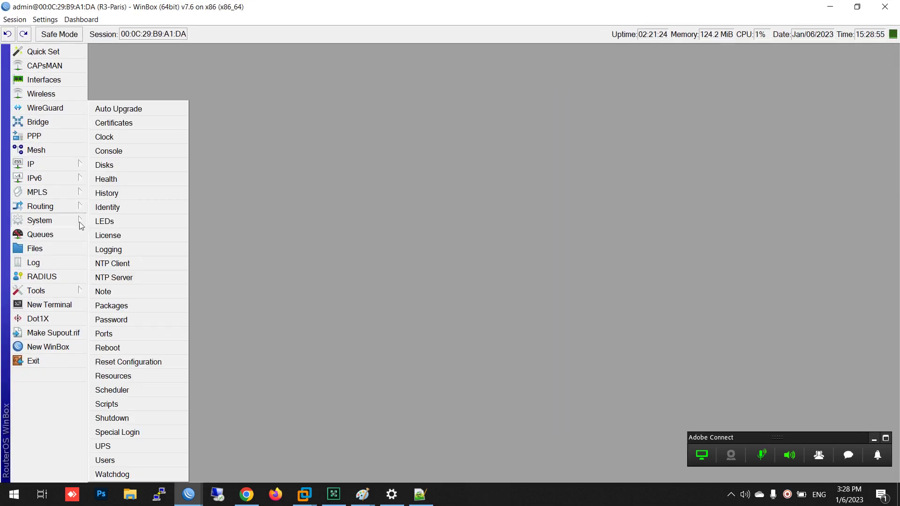
click(121, 127)
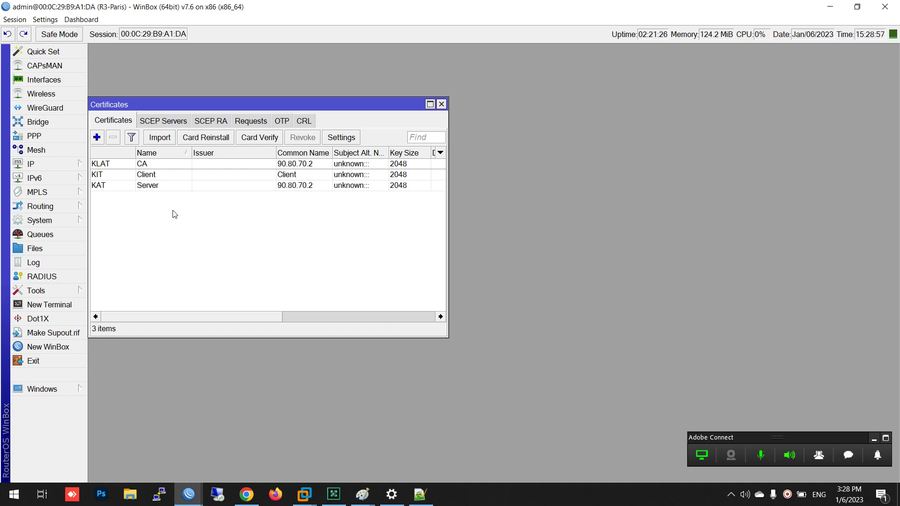
click(81, 252)
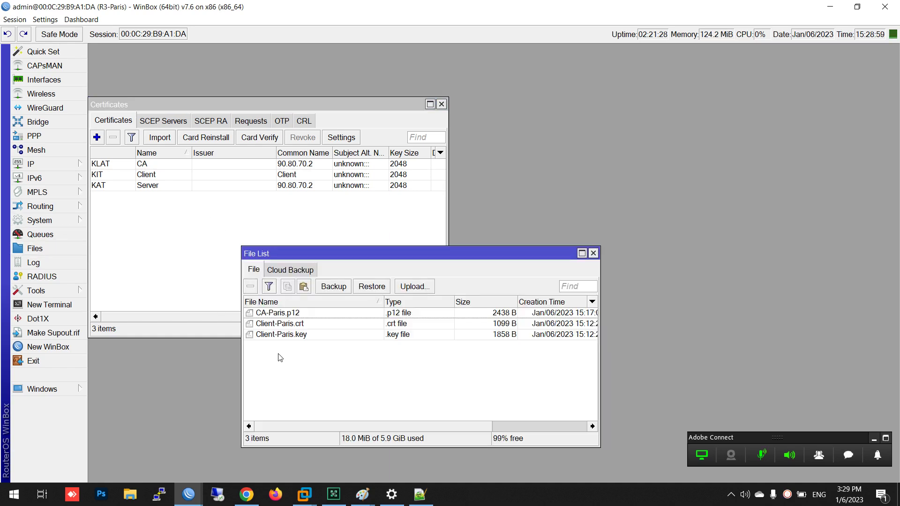
key(ctrl+a)
click(253, 286)
Widen the Certificates list to show validity and inspect the Server, CA and Client certificates
drag(369, 256, 688, 99)
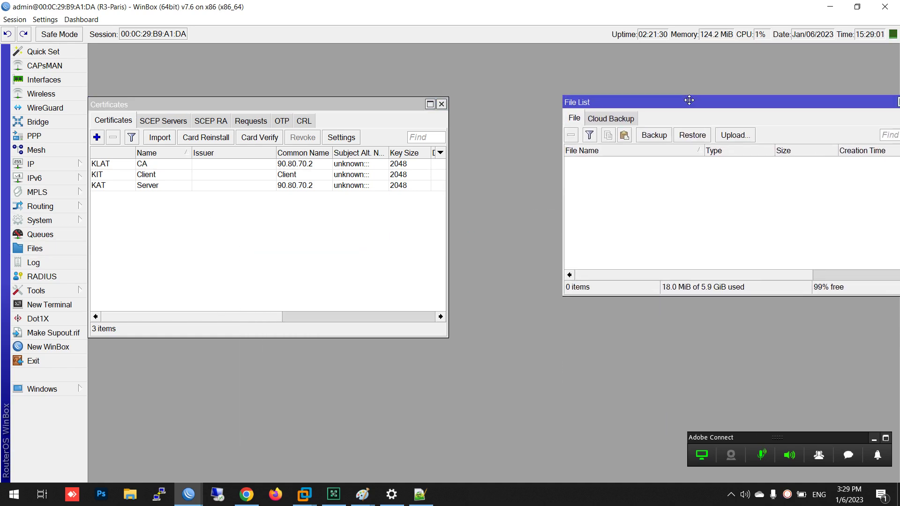
drag(378, 124, 351, 124)
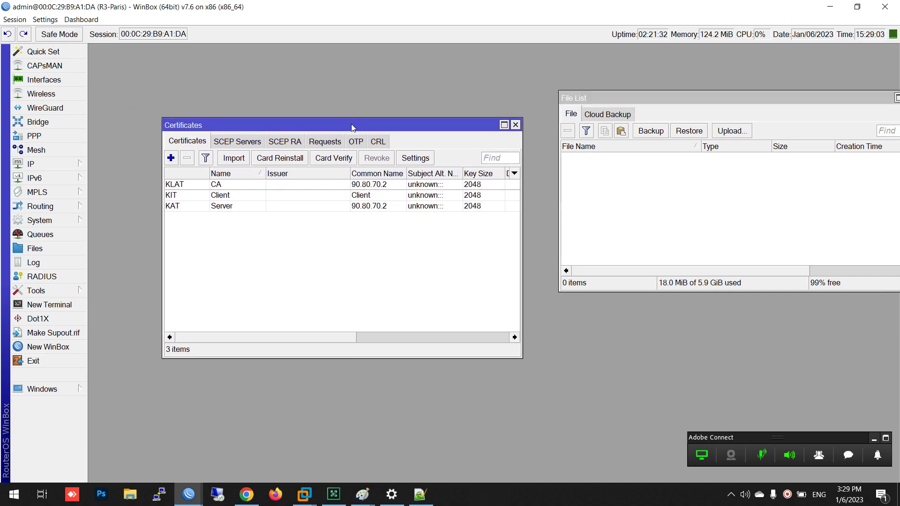
drag(519, 273, 635, 264)
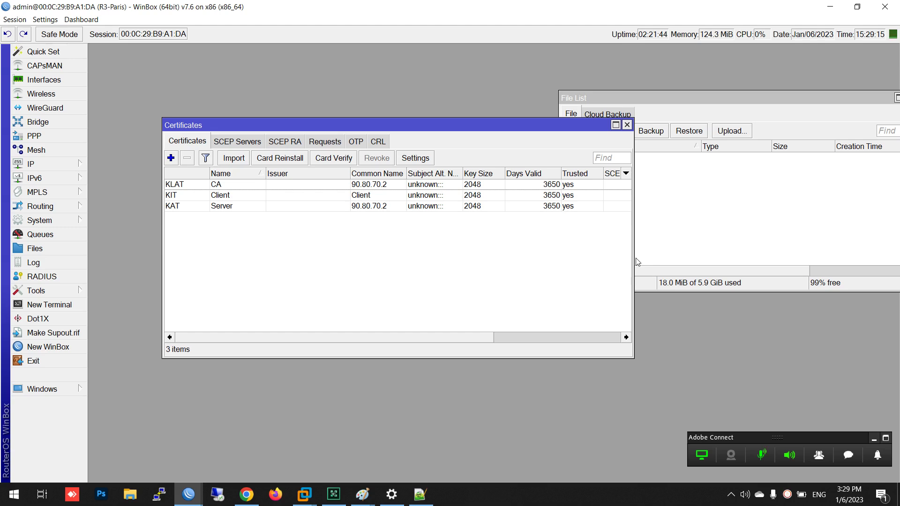
click(213, 208)
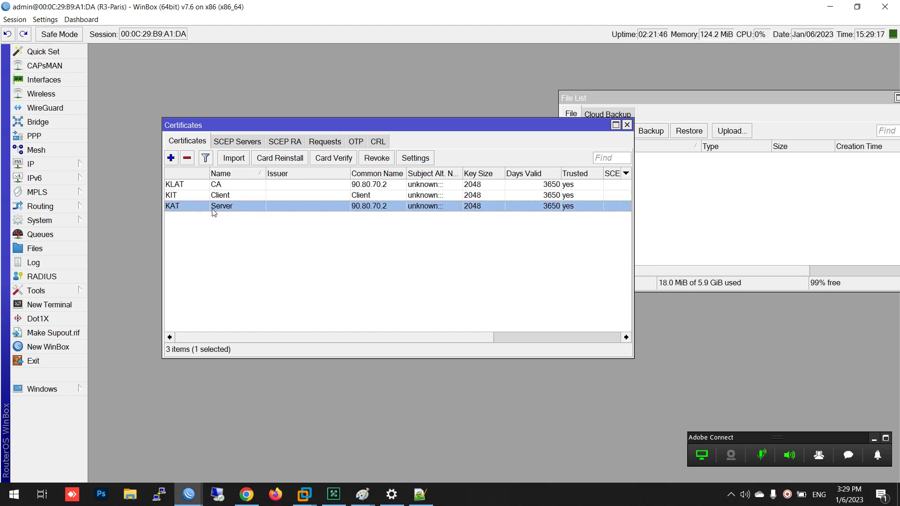
click(217, 186)
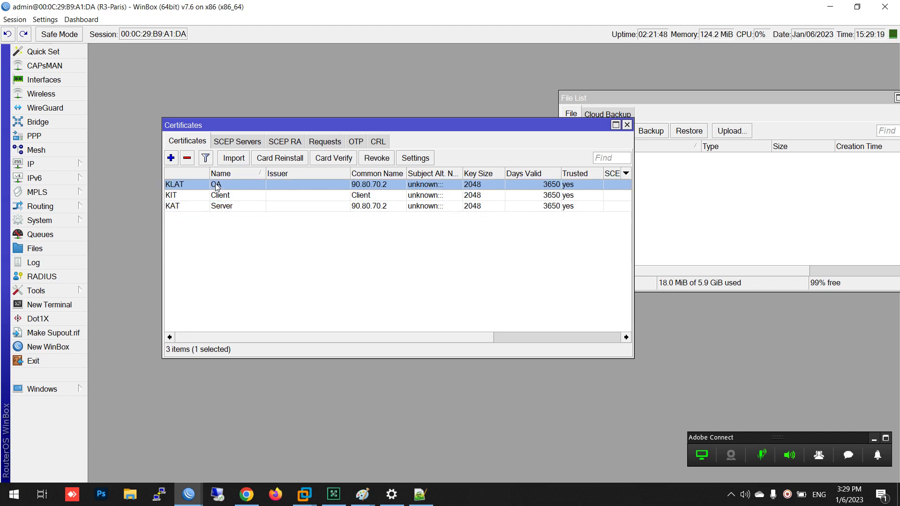
click(221, 207)
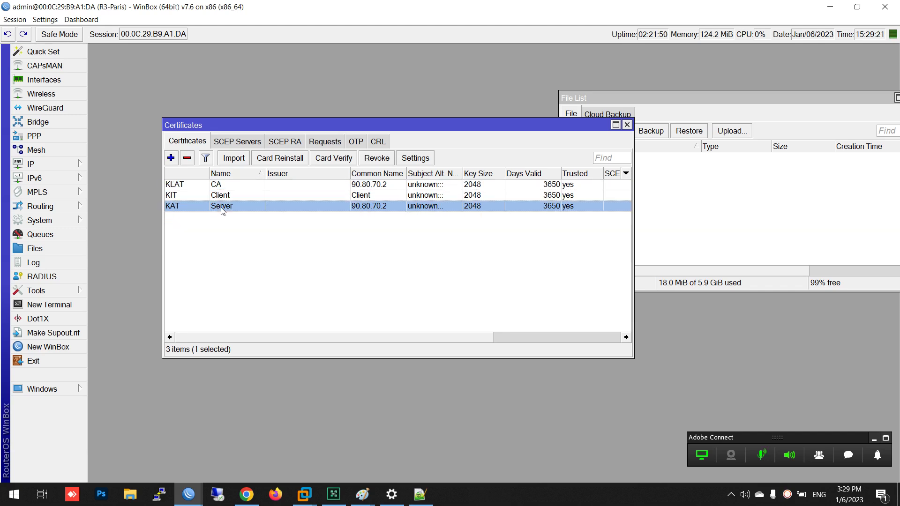
click(223, 197)
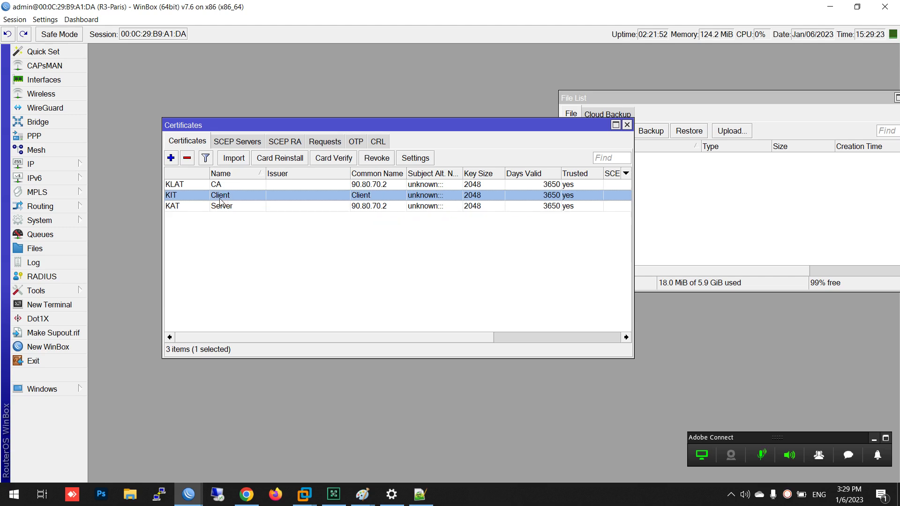
Export the CA certificate in PEM format with file name CA
click(218, 188)
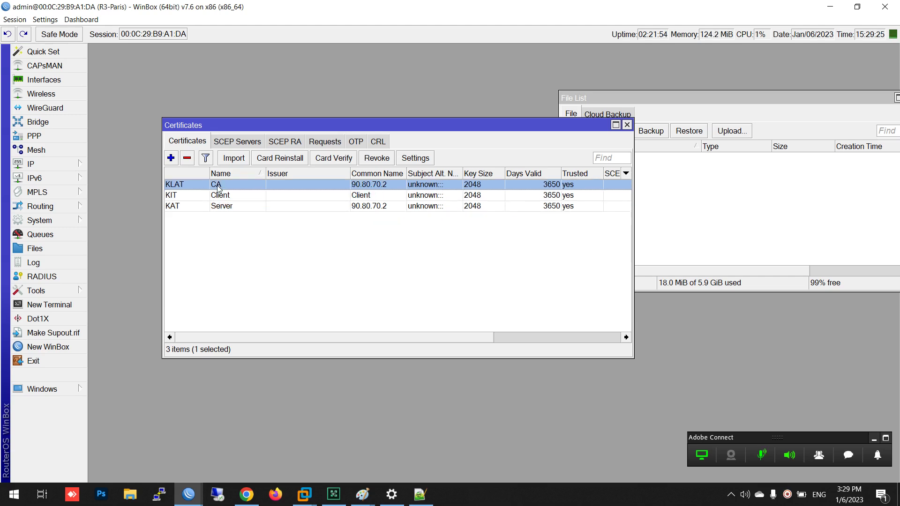
click(224, 211)
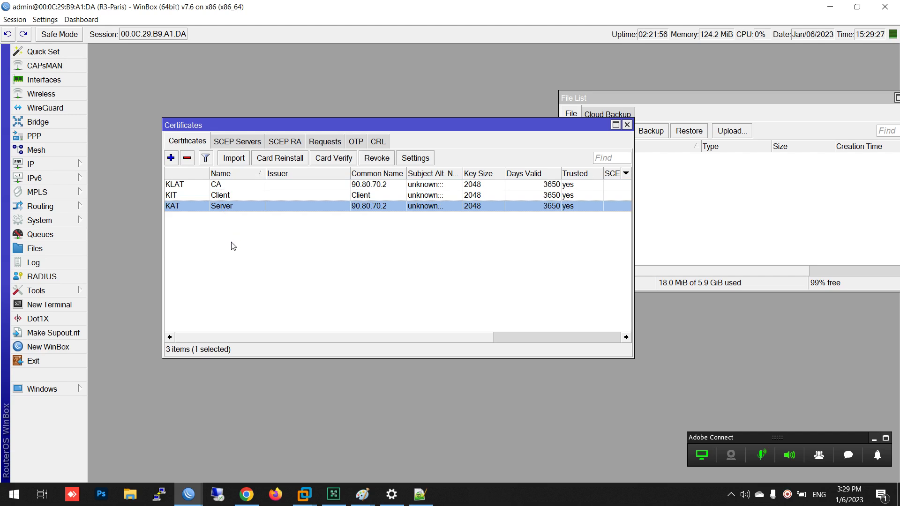
click(365, 187)
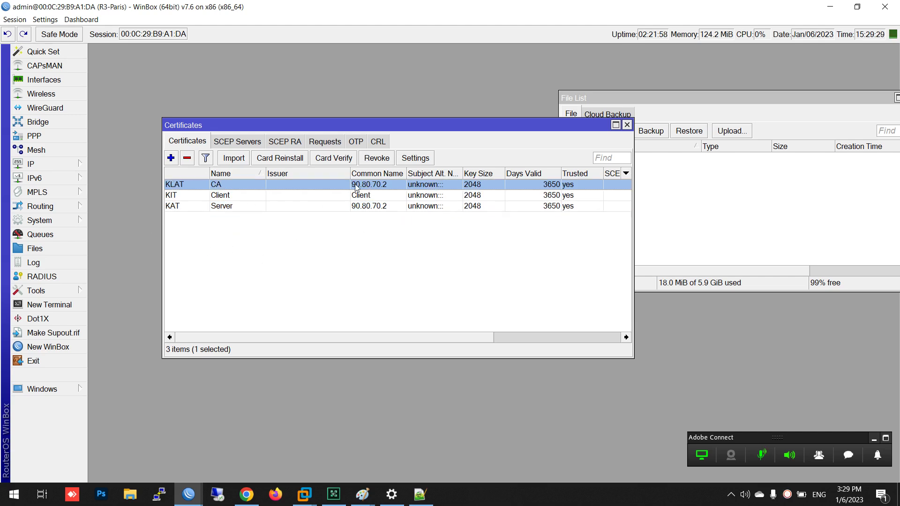
click(383, 206)
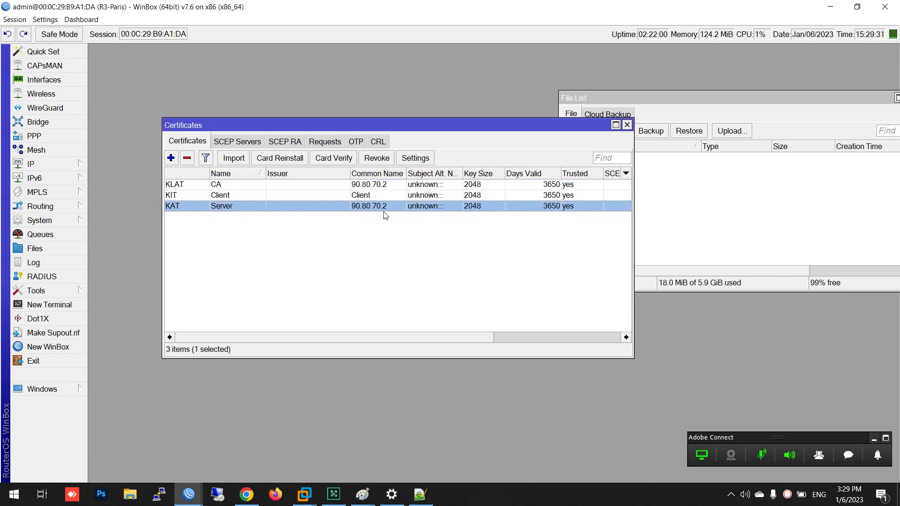
click(216, 187)
right_click(216, 187)
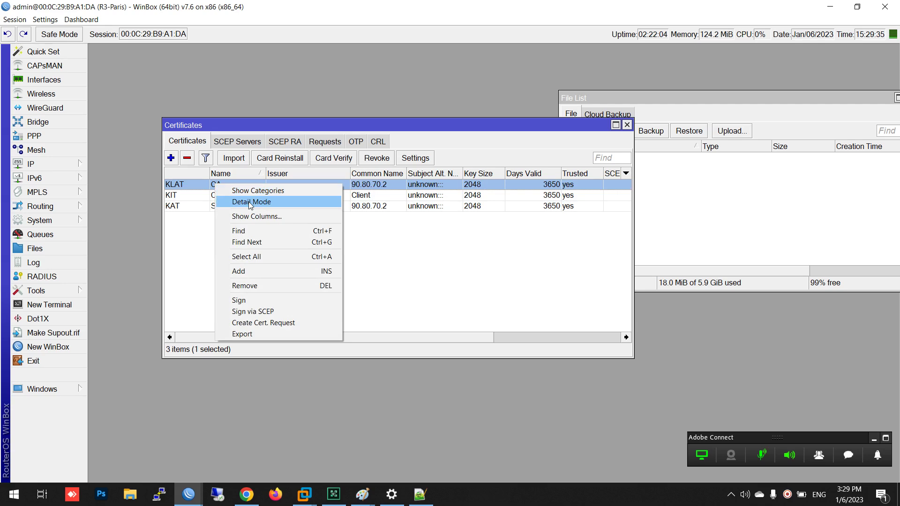
click(262, 333)
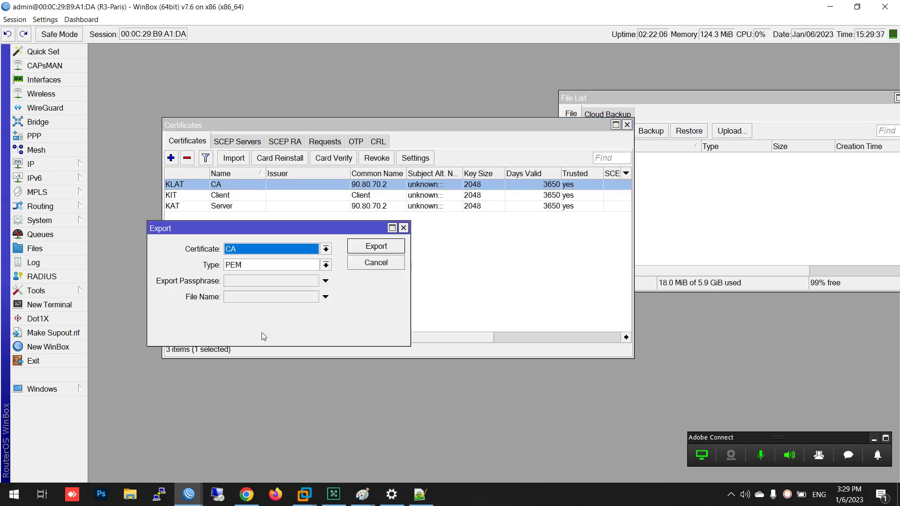
click(252, 296)
text(CA)
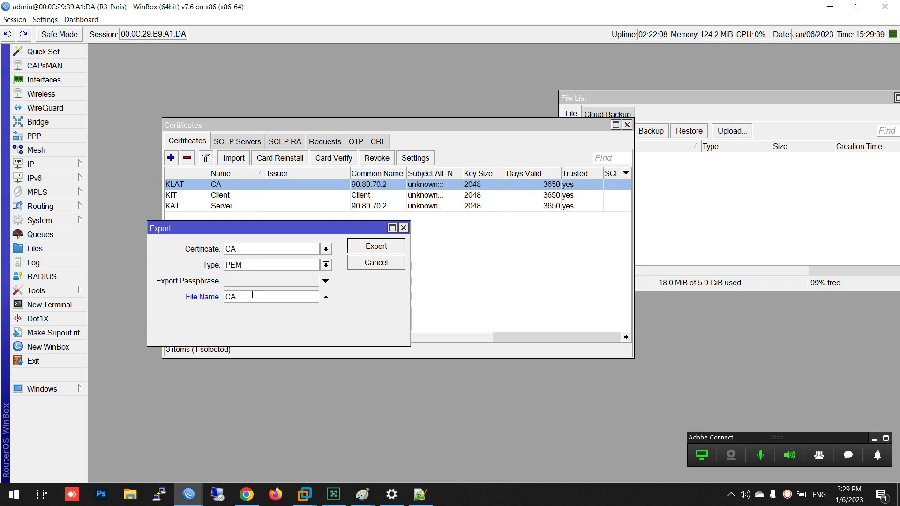
key(Return)
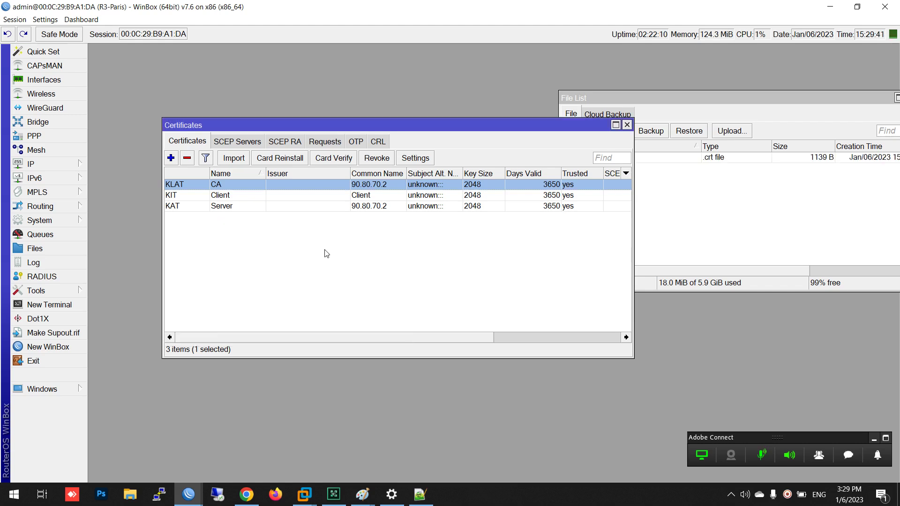
Check that CA.crt now appears in the router's file list
click(724, 174)
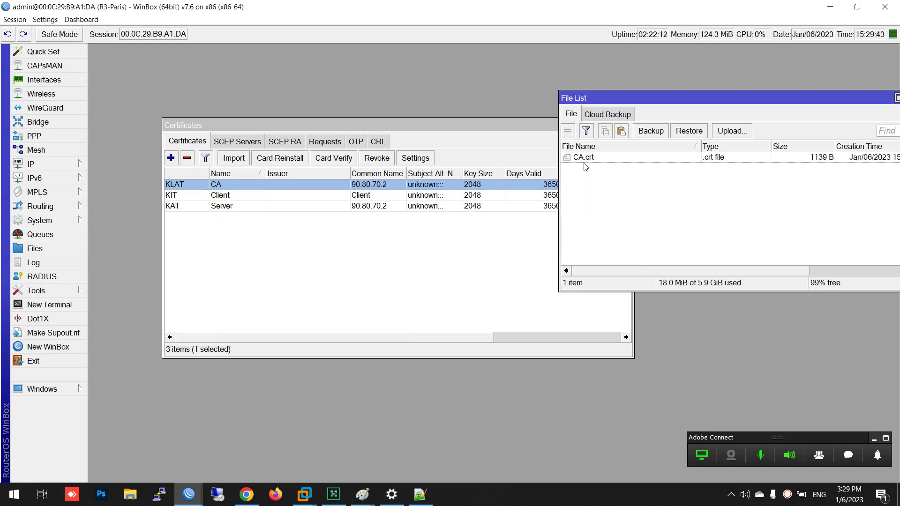
click(224, 206)
drag(307, 126, 241, 86)
Fill the Server certificate's PEM export form with file name Server and an export passphrase
right_click(165, 167)
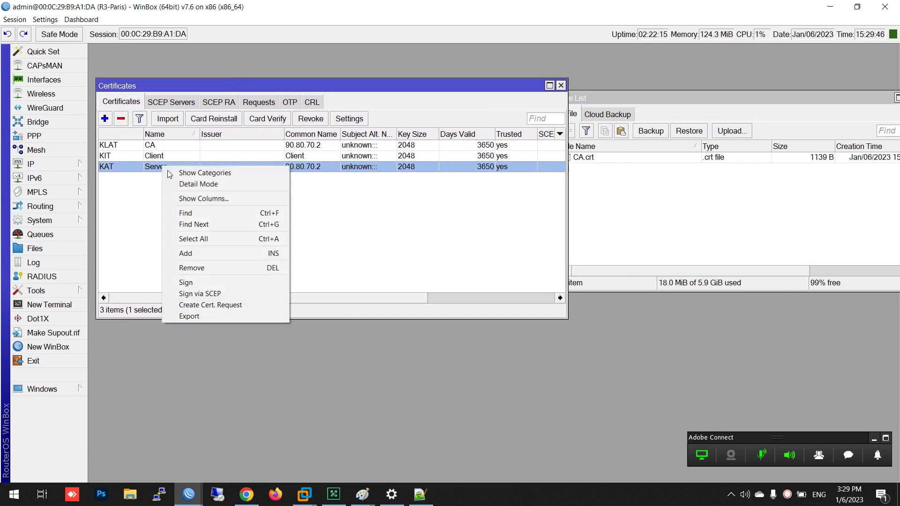
click(201, 315)
click(253, 298)
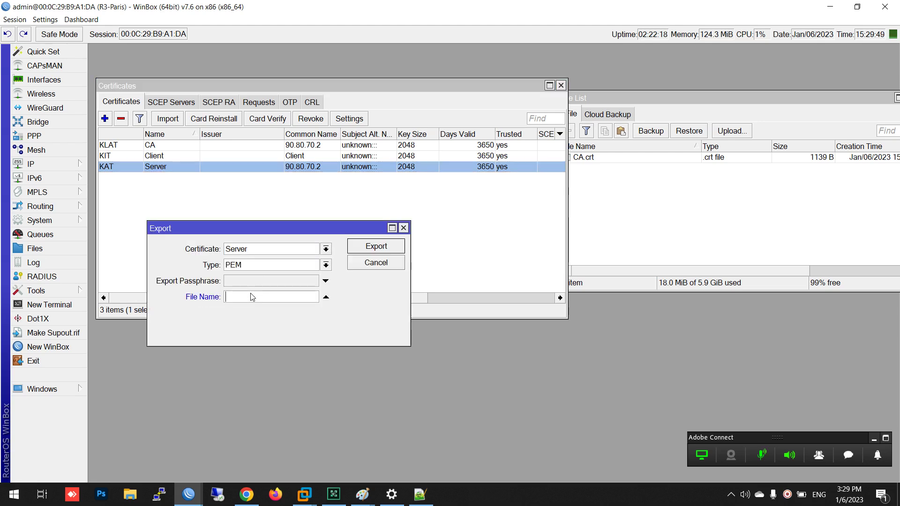
text(Server)
click(242, 281)
text(123)
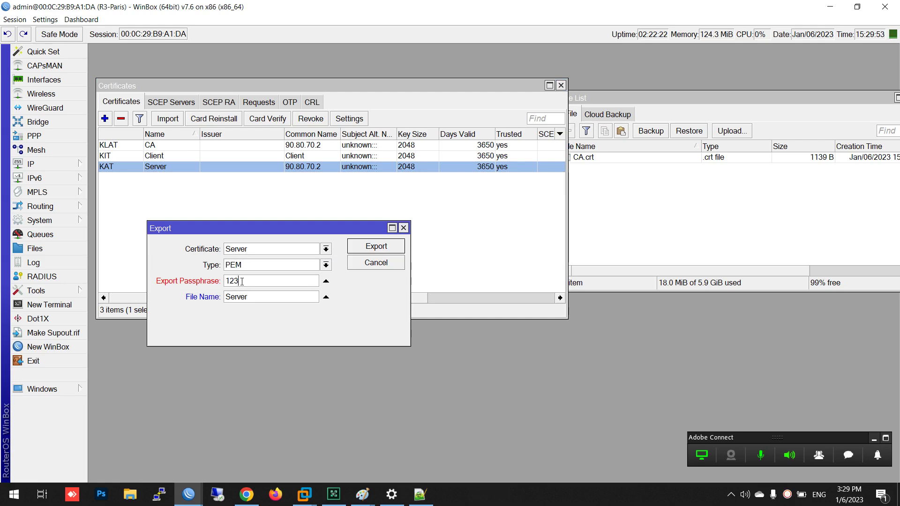
text(45678)
double_click(241, 281)
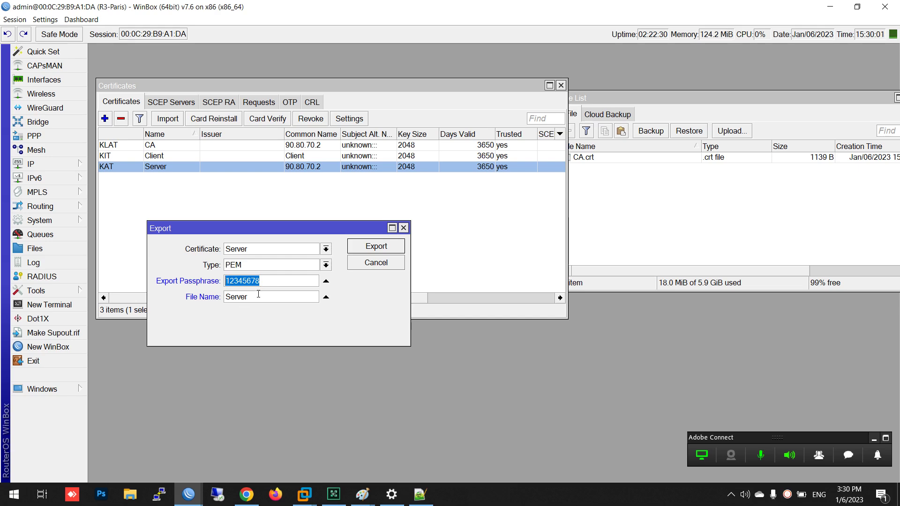
drag(262, 281, 199, 283)
key(super)
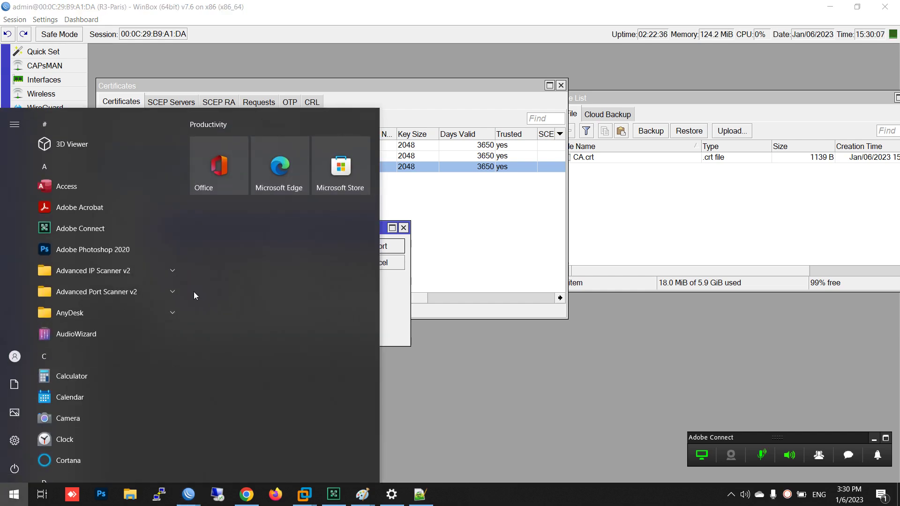
In OpenVPN Connect, empty the second profile's saved password and private key password, then return to WinBox
text(open)
click(101, 168)
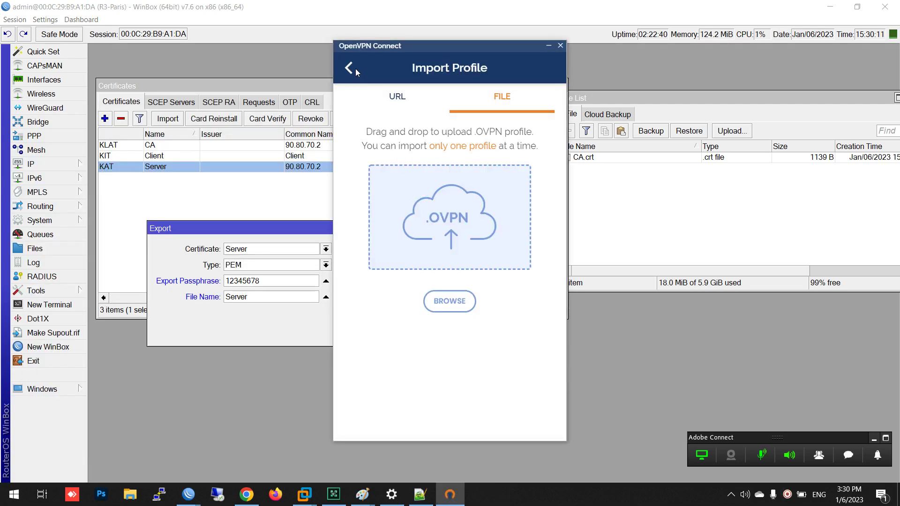
click(350, 69)
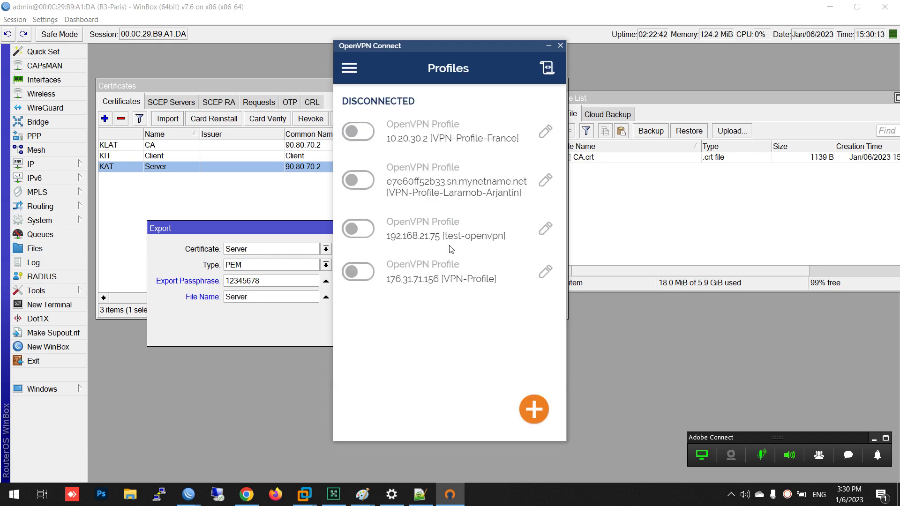
click(545, 180)
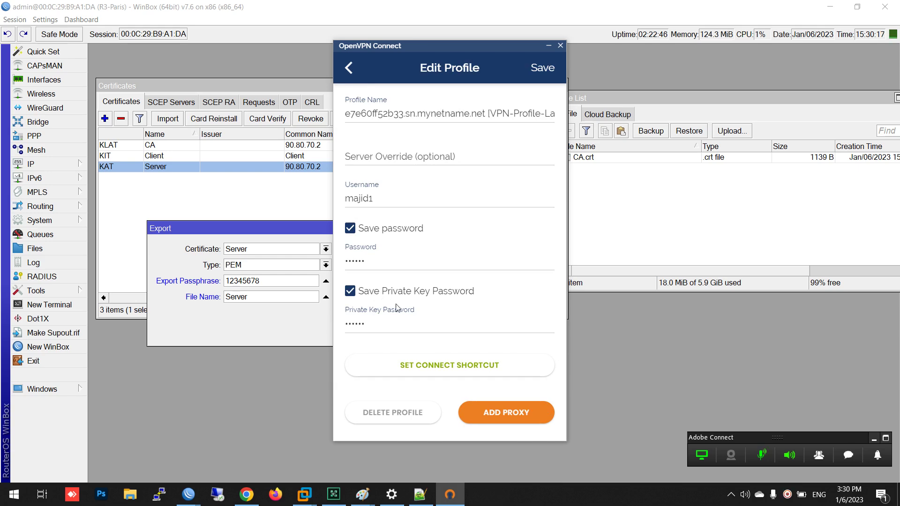
click(350, 324)
double_click(380, 200)
click(386, 265)
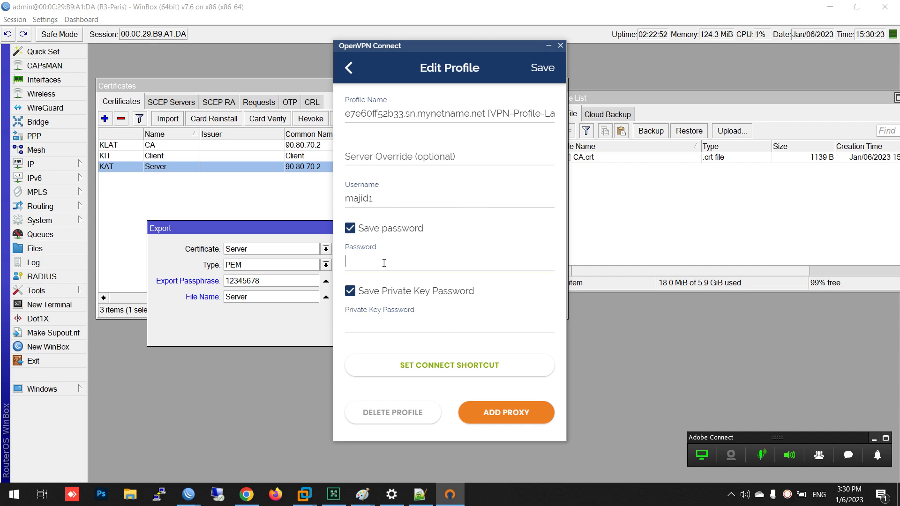
click(344, 322)
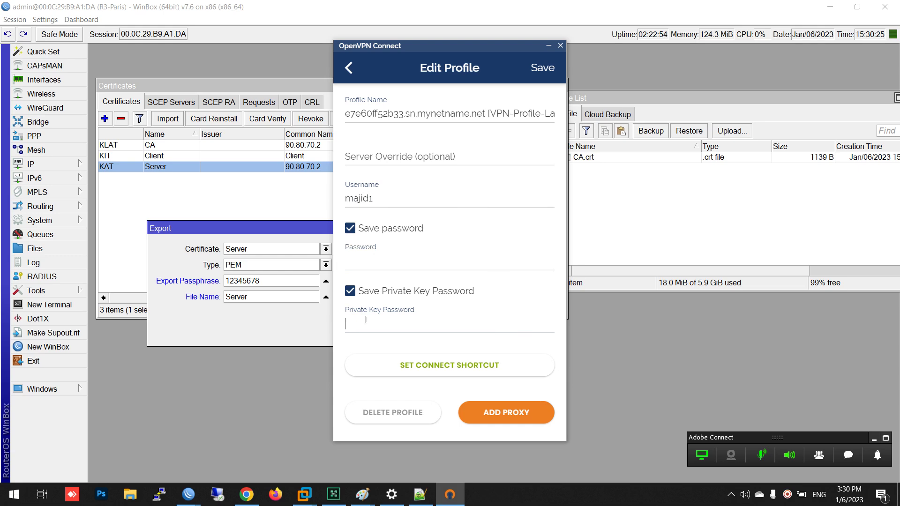
click(269, 280)
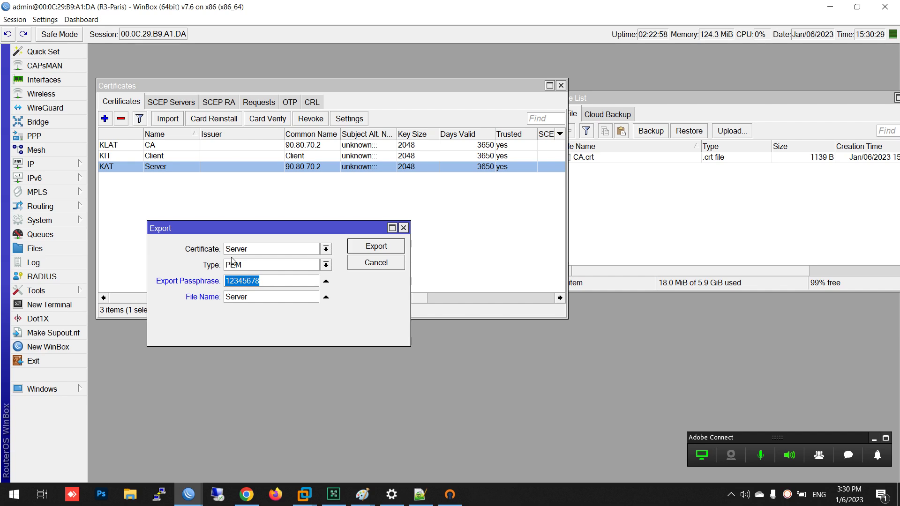
click(263, 253)
Export the Server certificate as PEM, creating Server.crt and Server.key
click(262, 253)
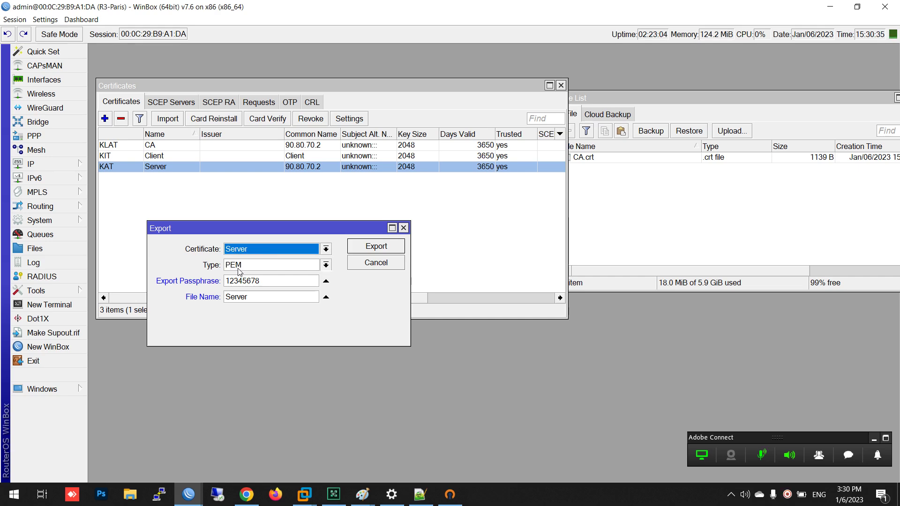
click(239, 272)
click(249, 268)
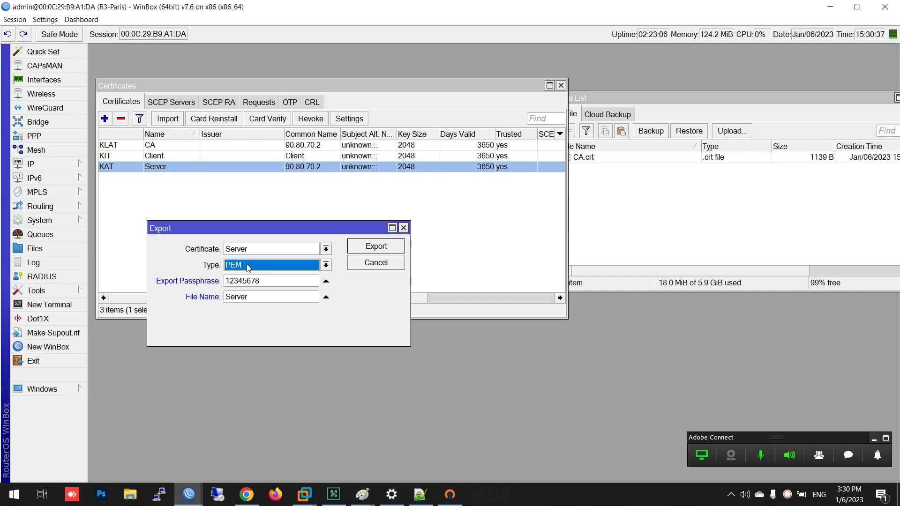
click(650, 196)
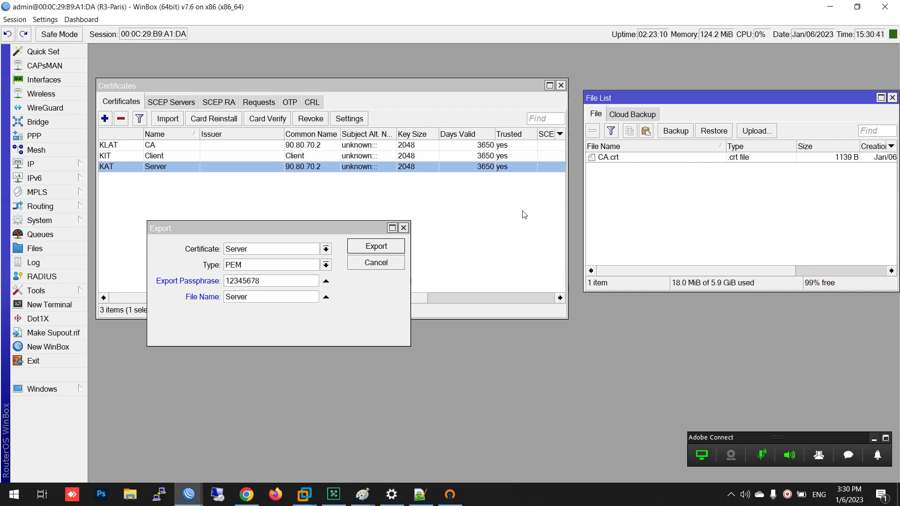
drag(263, 280, 227, 277)
click(376, 247)
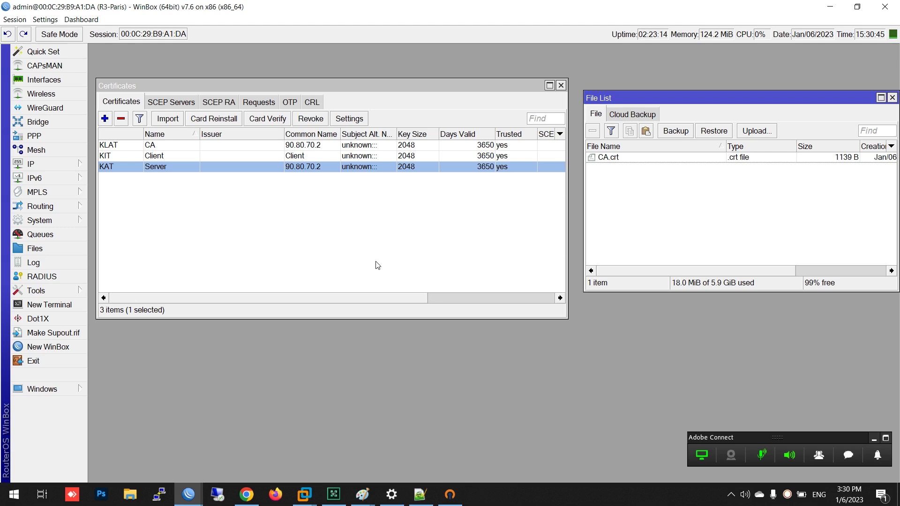
Copy CA.crt, Server.crt and Server.key from the file list to the desktop
click(622, 160)
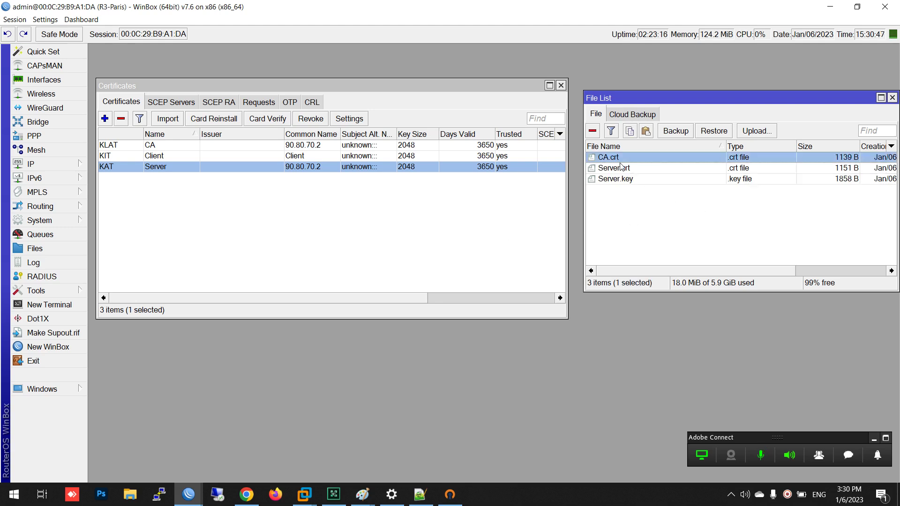
ctrl+click(622, 181)
ctrl+click(616, 169)
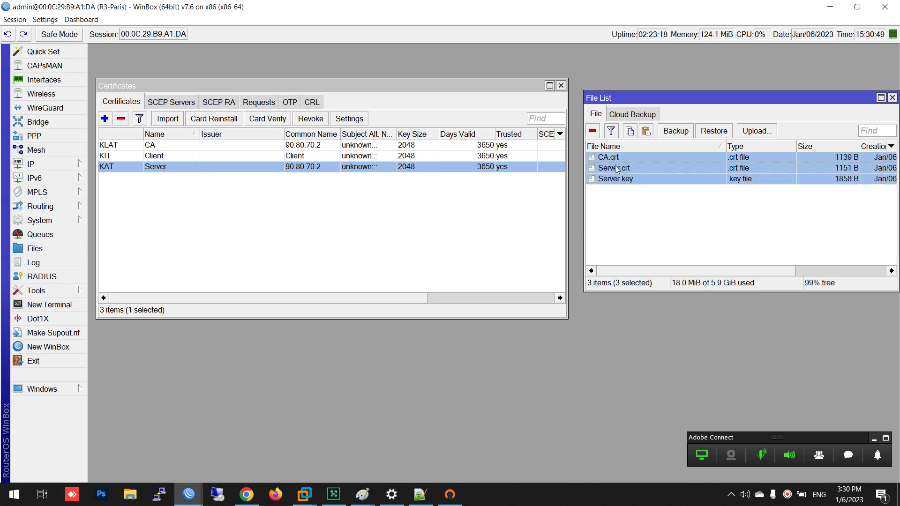
drag(618, 183, 750, 180)
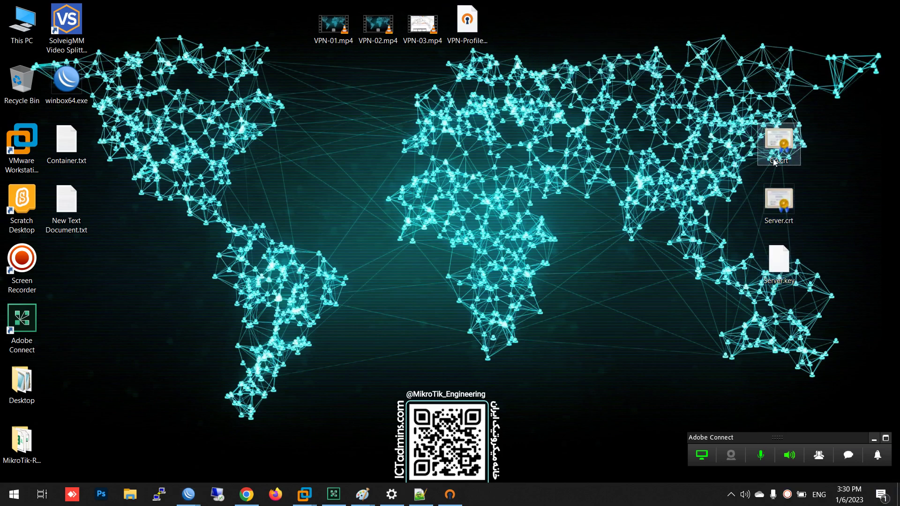
Line up the three certificate files on the desktop and copy CA.crt's full text in Notepad++
drag(751, 283, 802, 133)
drag(797, 139, 767, 60)
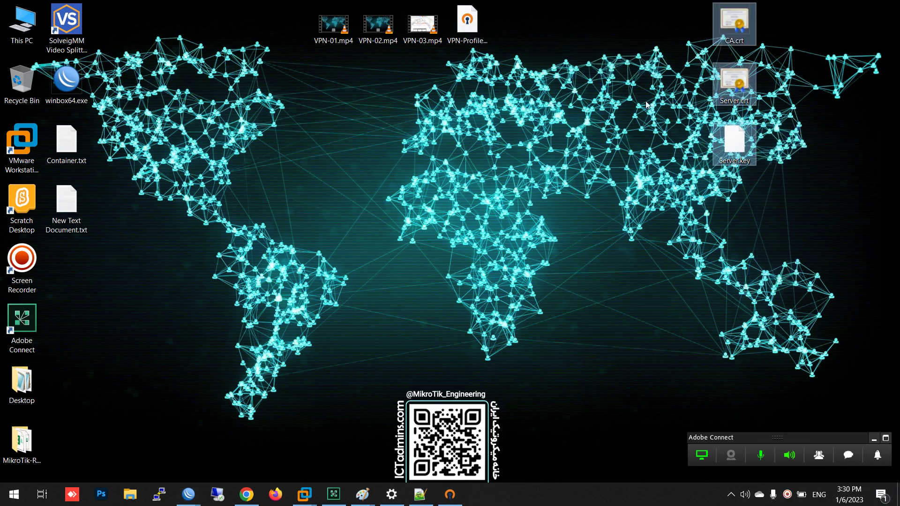
click(729, 20)
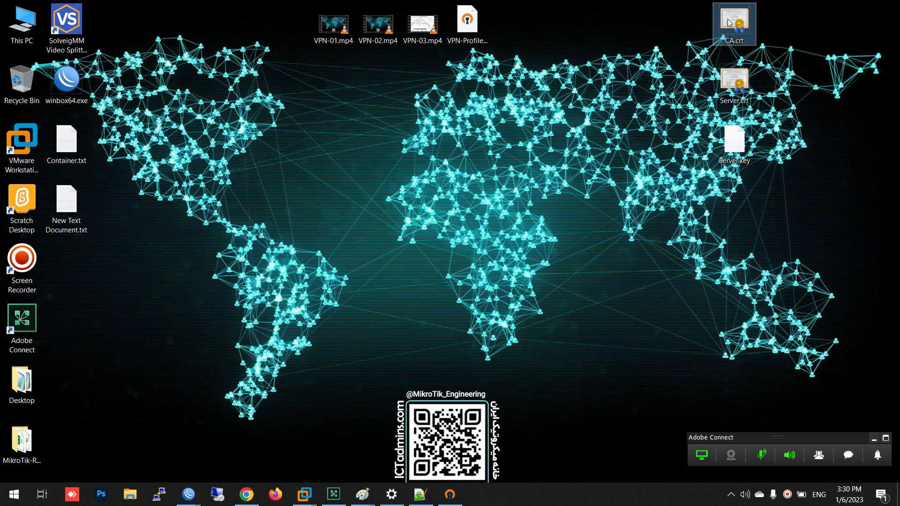
right_click(729, 19)
click(760, 94)
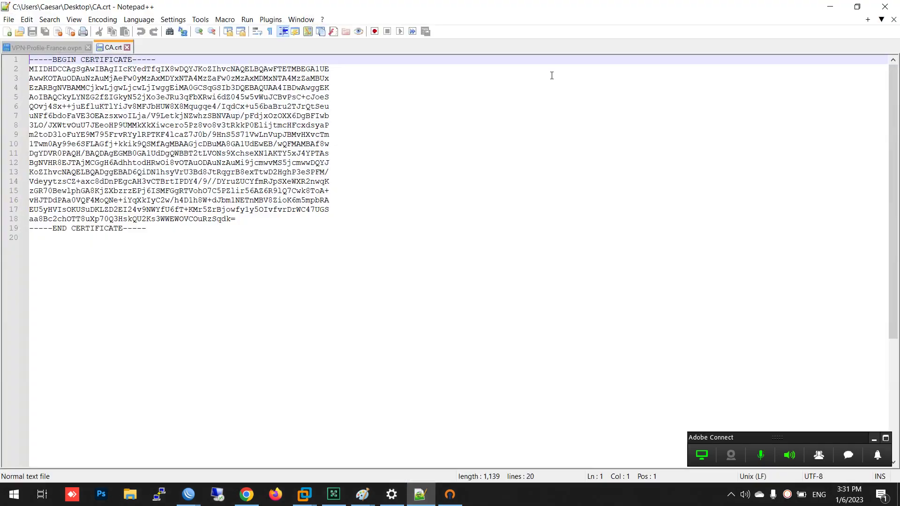
drag(197, 237, 13, 55)
right_click(83, 85)
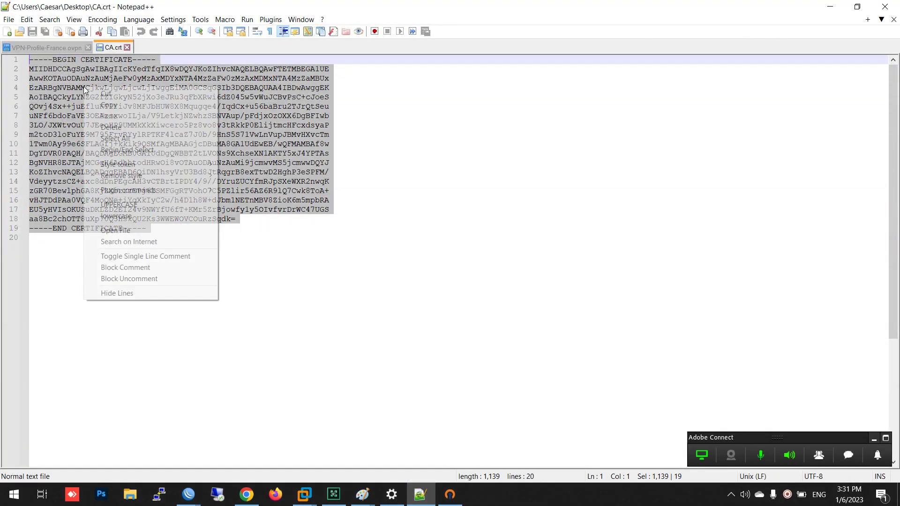
click(108, 107)
Paste the CA certificate over the old <ca> block (lines 15–34) in VPN-Profile-France.ovpn
click(48, 48)
drag(154, 369, 31, 180)
drag(59, 376, 15, 373)
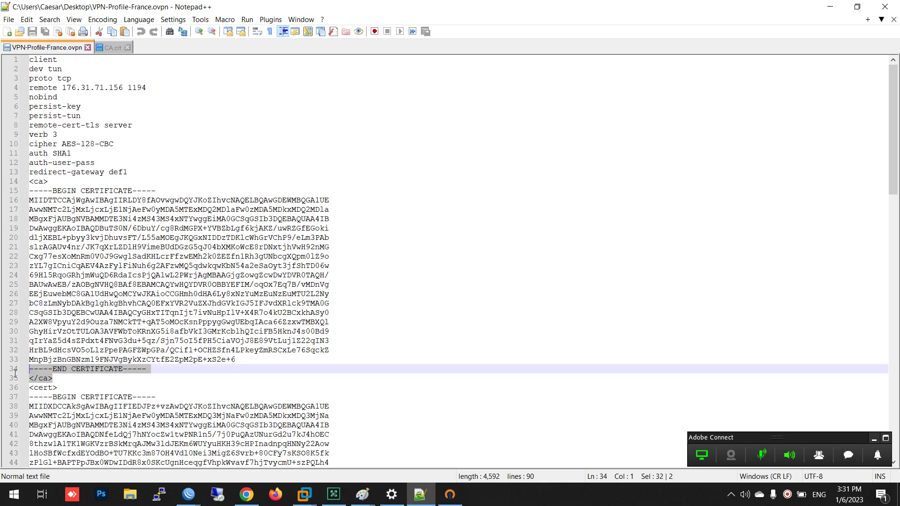
click(101, 387)
drag(149, 370, 5, 196)
key(ctrl+v)
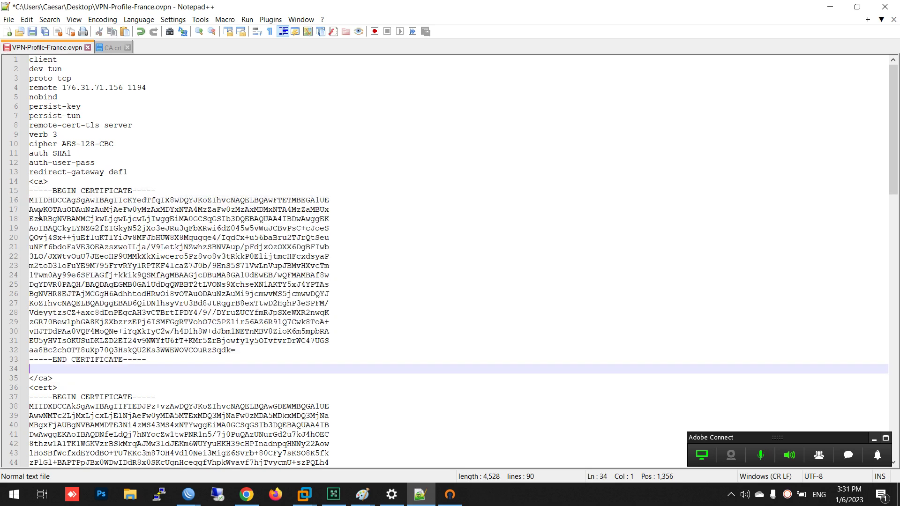
key(BackSpace)
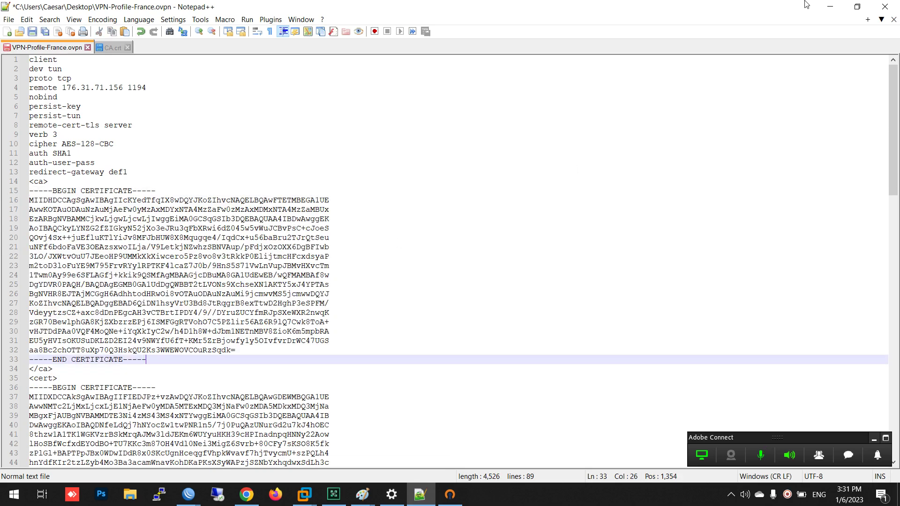
click(830, 6)
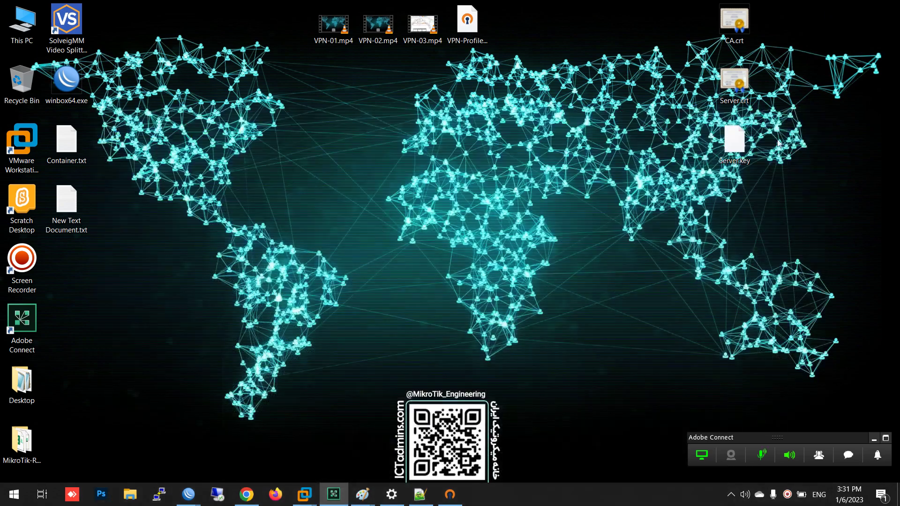
Replace the profile's <cert> block (lines 36–55) with the Server.crt certificate
right_click(729, 81)
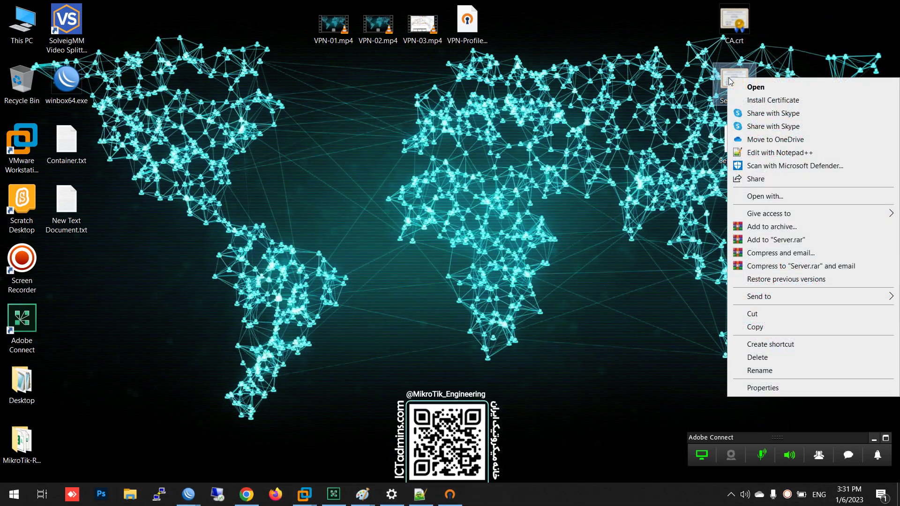
click(770, 153)
drag(388, 251, 29, 59)
click(57, 48)
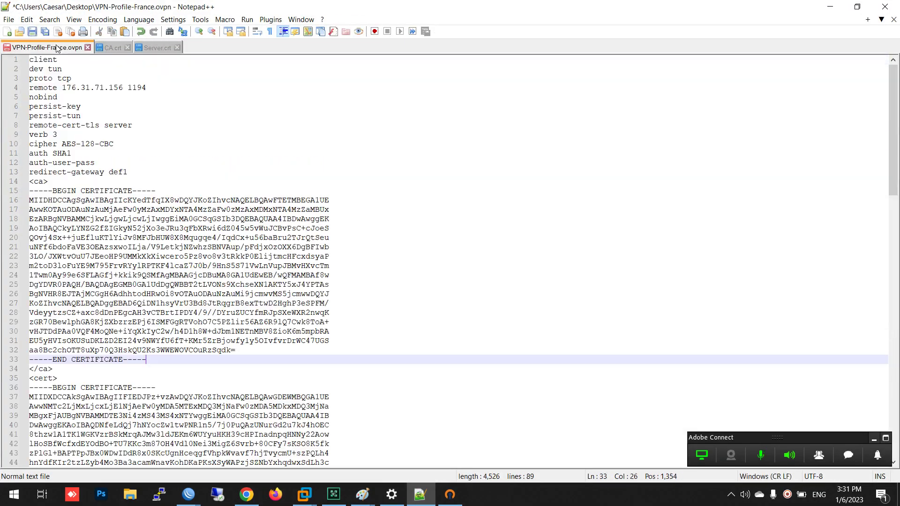
scroll(108, 295, down, 8)
drag(159, 345, 29, 163)
key(ctrl+v)
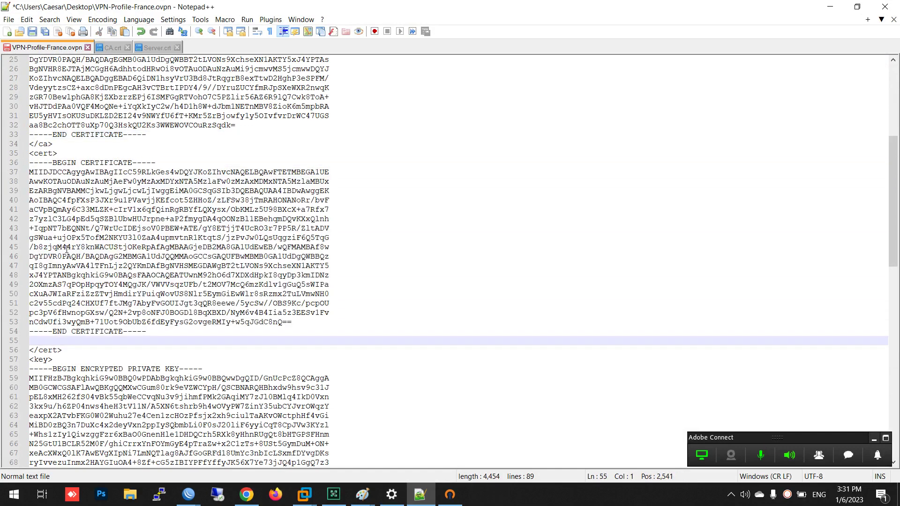
key(BackSpace)
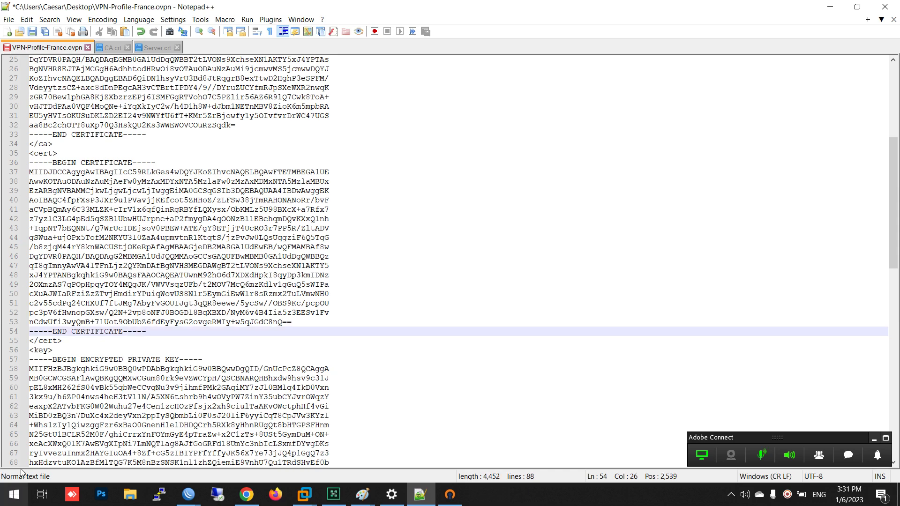
drag(62, 340, 27, 340)
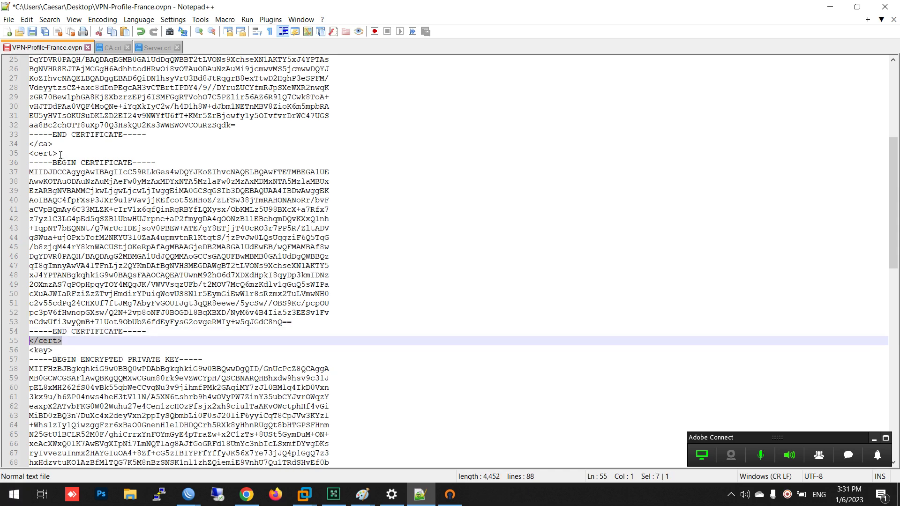
drag(60, 154, 27, 153)
scroll(75, 212, down, 8)
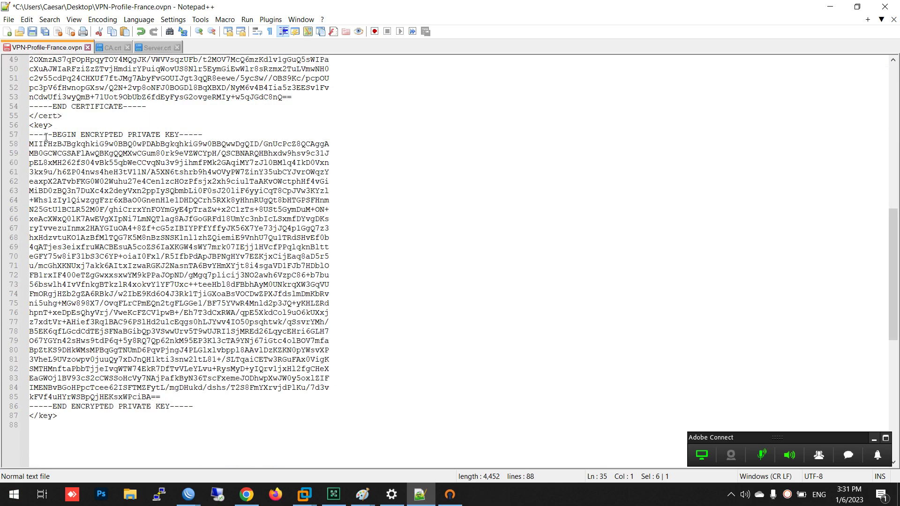
drag(56, 125, 28, 125)
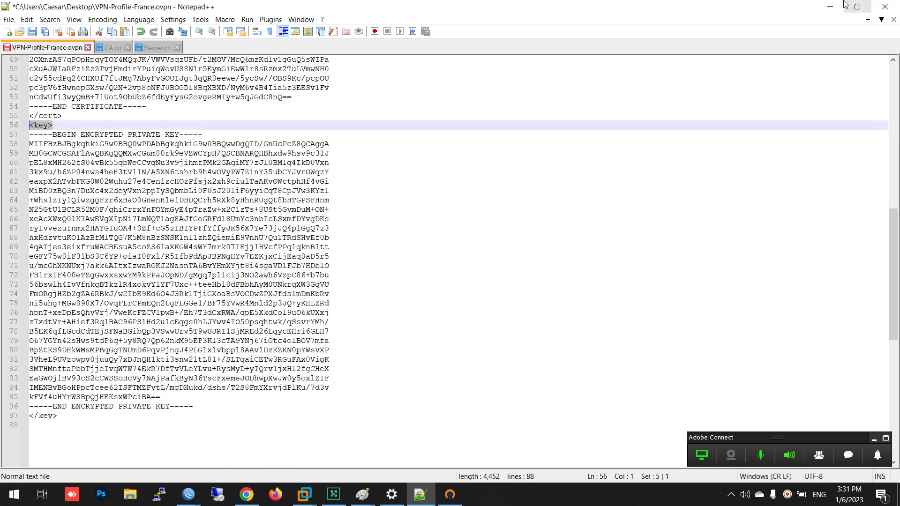
click(830, 6)
Replace the profile's <key> block (lines 58–86) with the Server.key private key
click(736, 146)
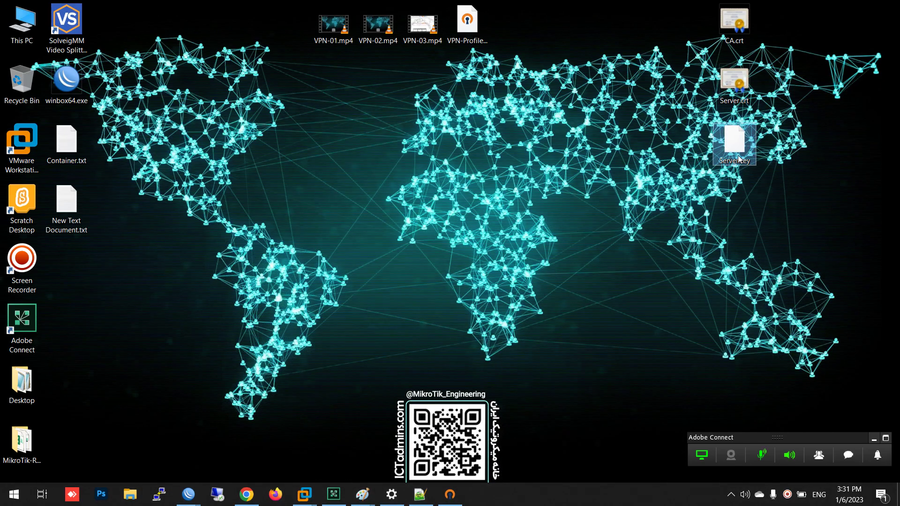
right_click(735, 150)
click(769, 212)
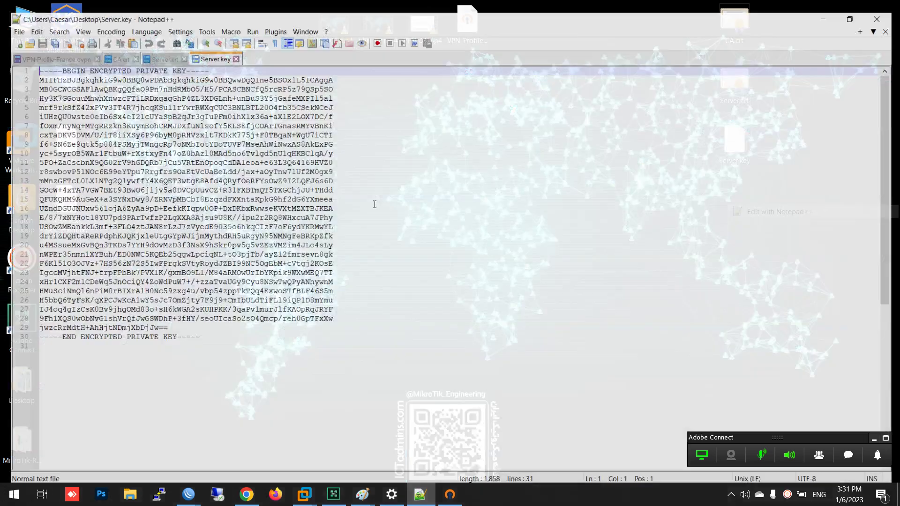
click(290, 191)
key(ctrl+a)
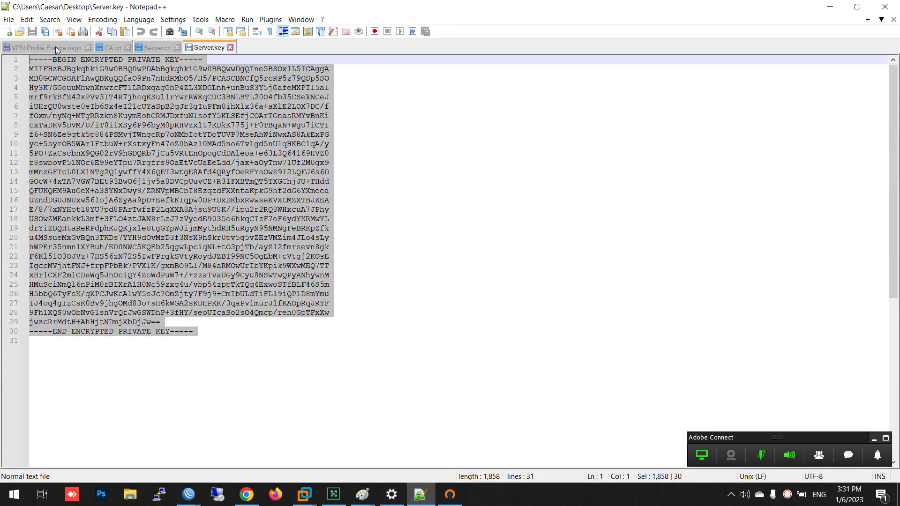
click(57, 47)
drag(209, 409, 19, 144)
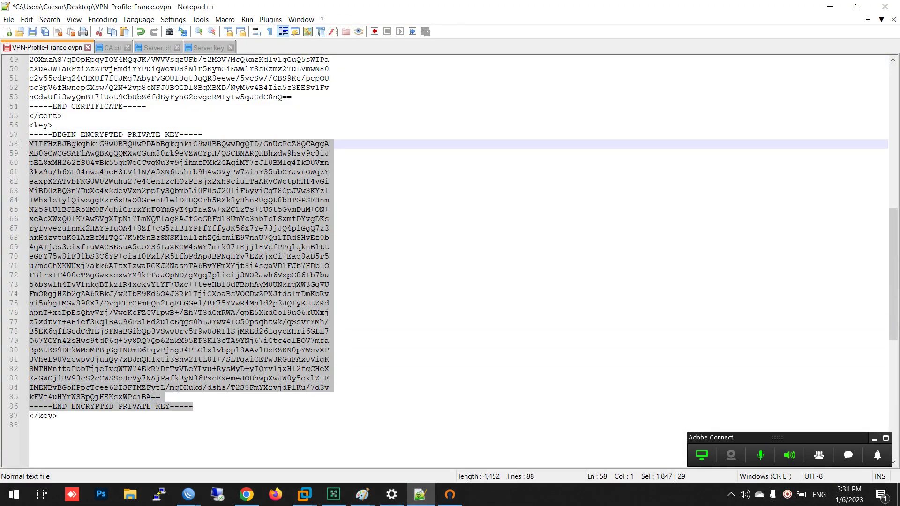
key(ctrl+v)
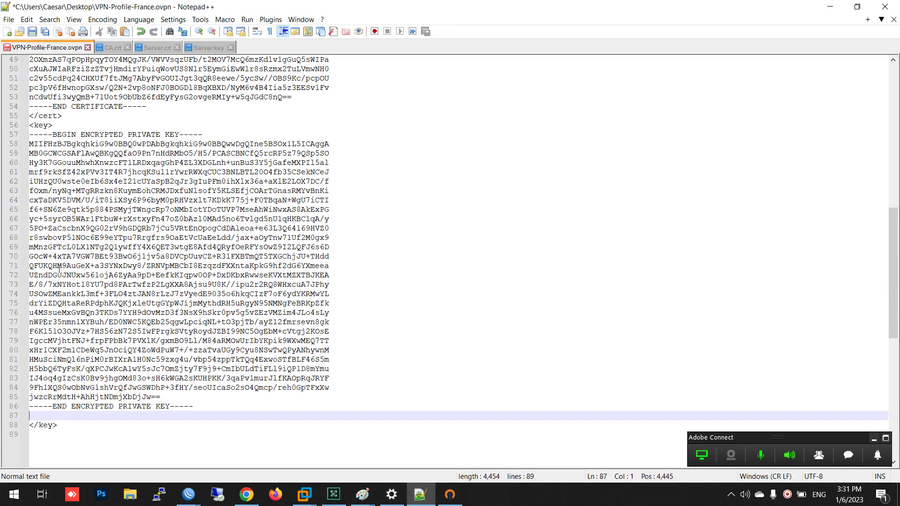
key(BackSpace)
Change the remote address from 176.31.71.156 to 90.80.70.2 and save the profile
scroll(203, 407, up, 16)
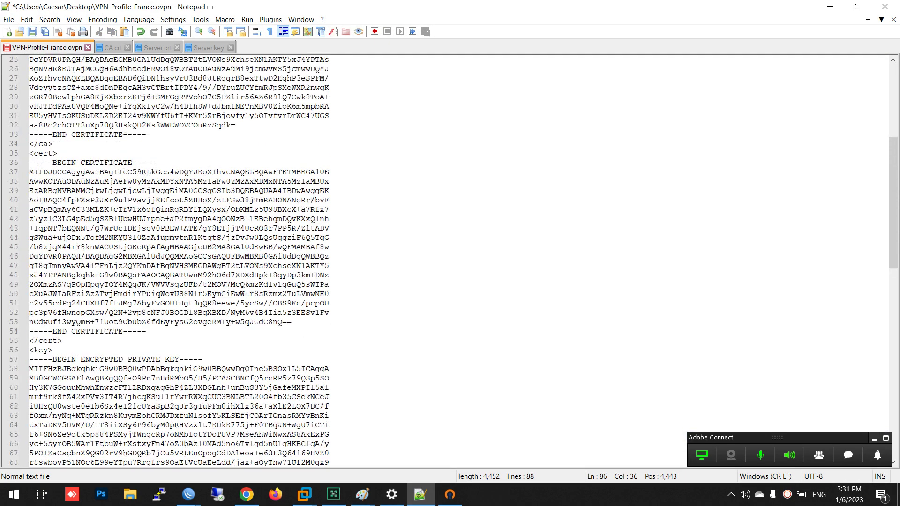
drag(125, 88, 61, 89)
text(90.80.70)
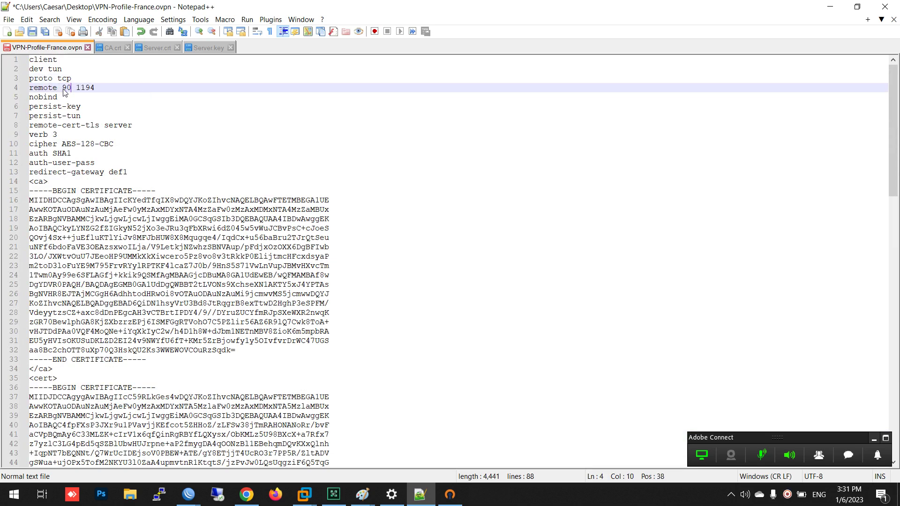
text(.2)
key(Down)
key(Down)
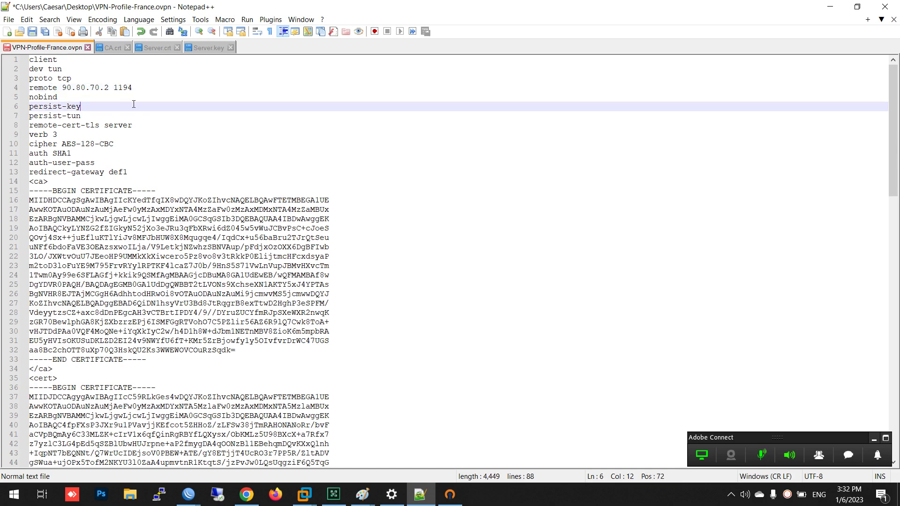
key(ctrl+s)
Close Notepad++ and rename the desktop profile file to Paris-Profile-test.ovpn
click(885, 7)
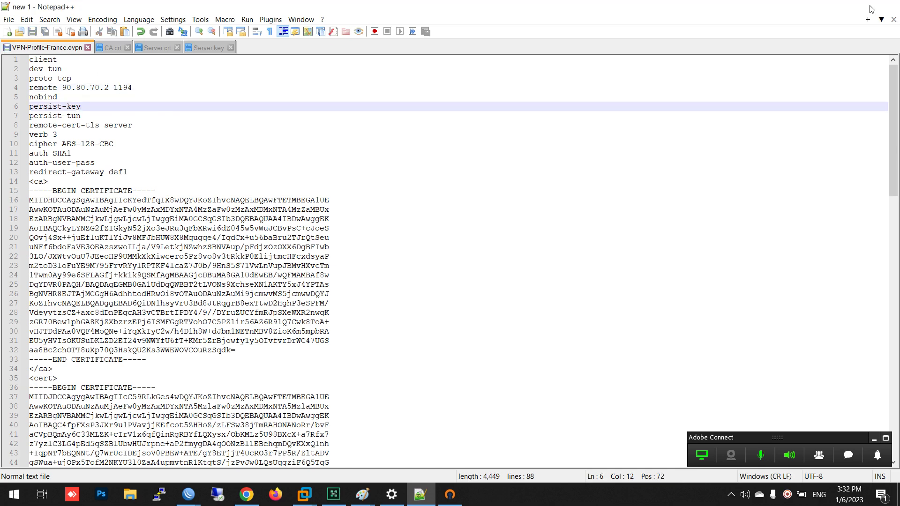
drag(488, 21, 573, 28)
key(F2)
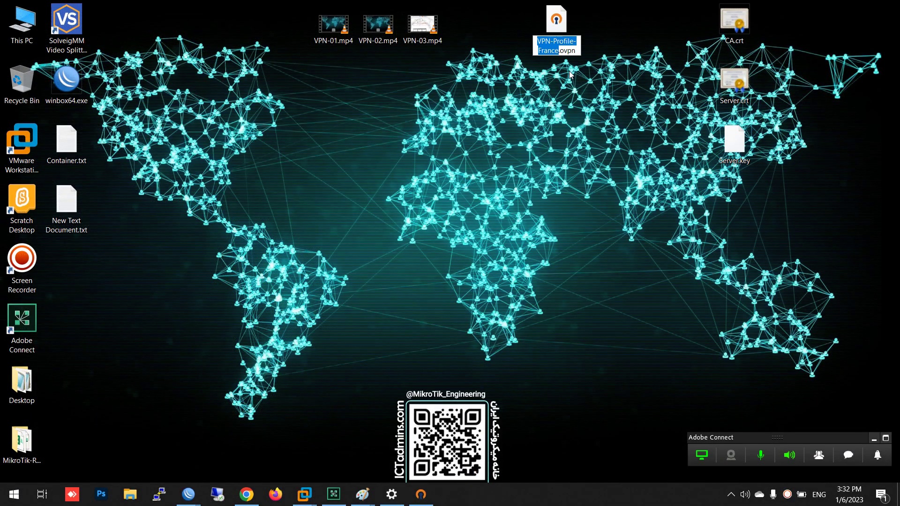
text(Paris)
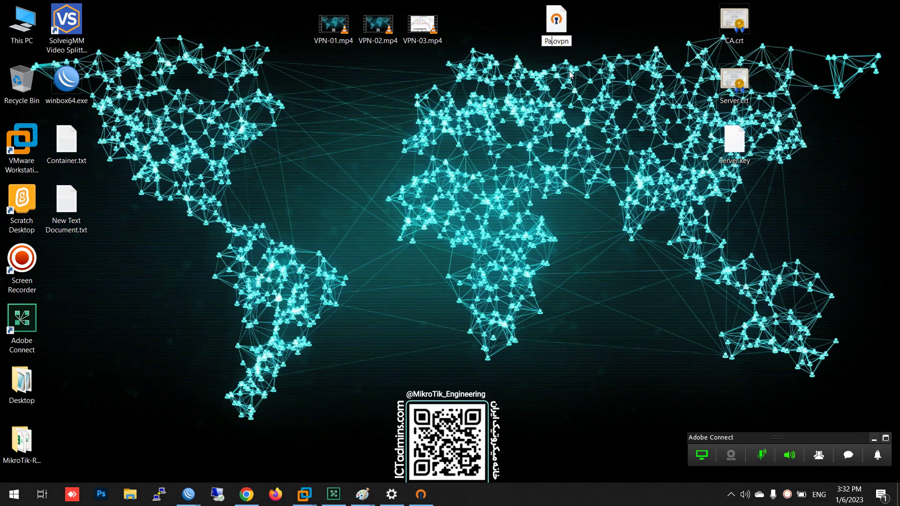
text(-Prod)
key(BackSpace)
text(file)
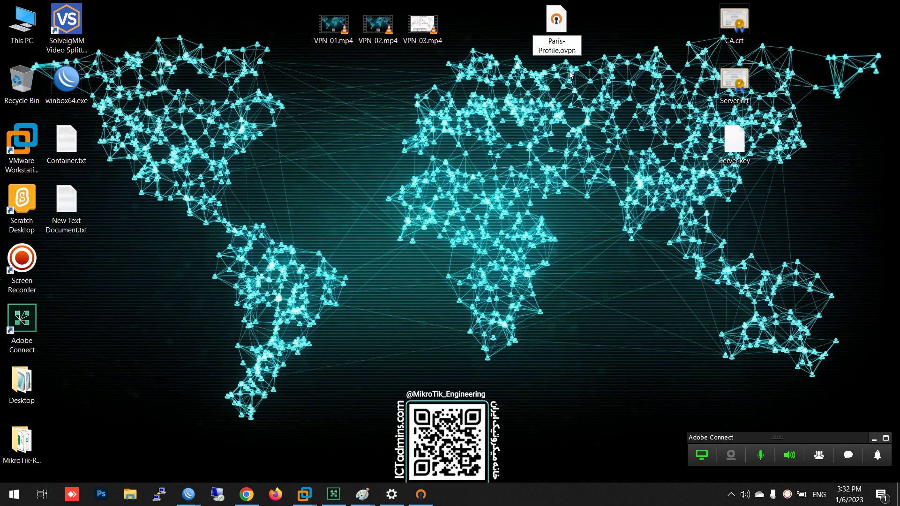
text(-test)
key(Return)
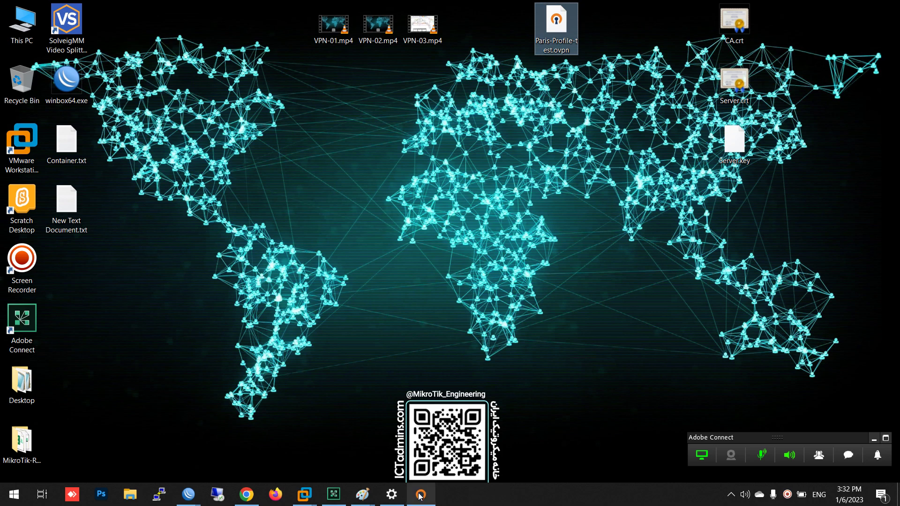
click(421, 494)
Import Paris-Profile-test.ovpn from the Desktop as a new OpenVPN Connect profile
click(352, 68)
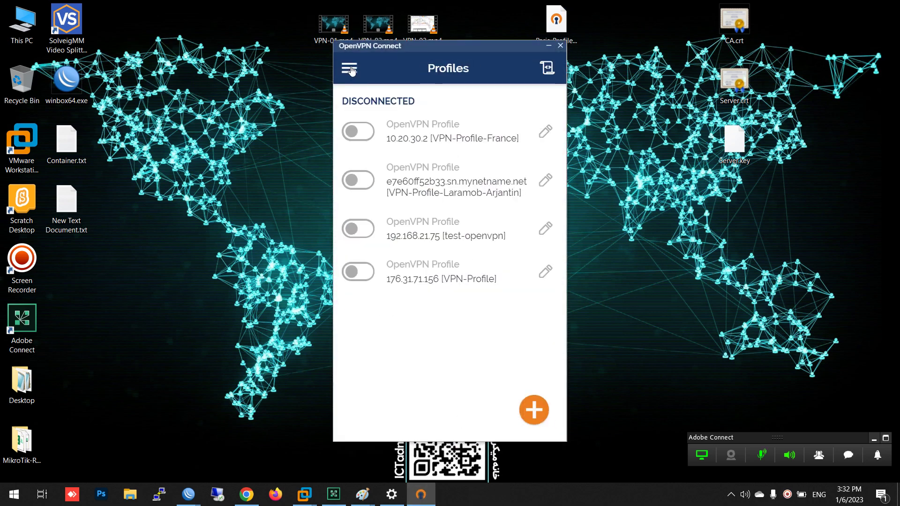
click(534, 411)
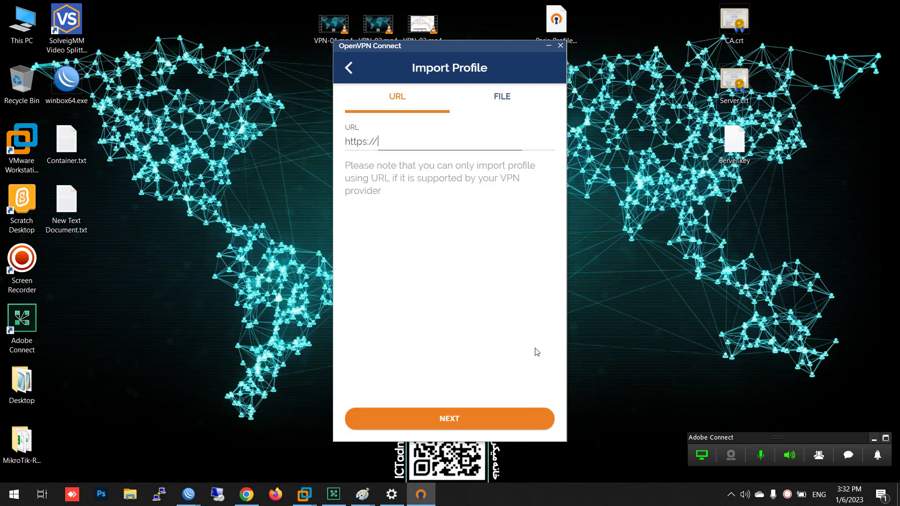
click(505, 95)
click(441, 301)
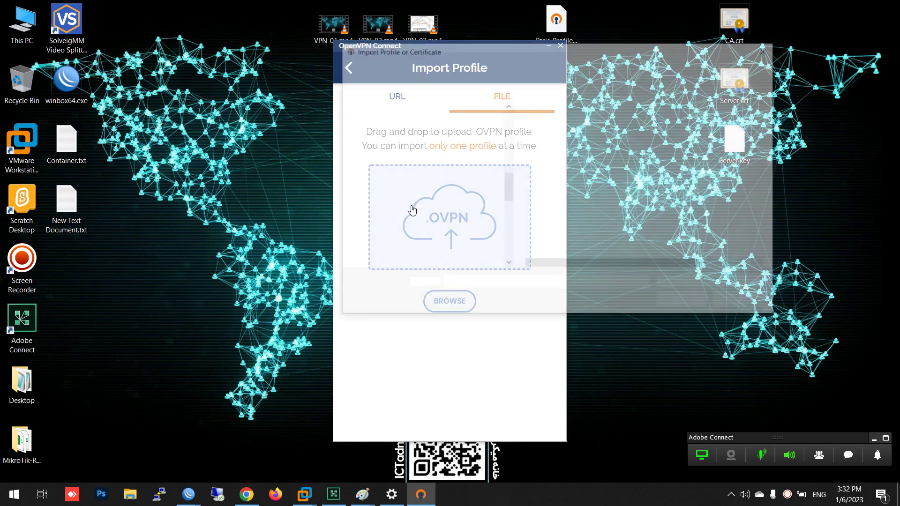
click(385, 248)
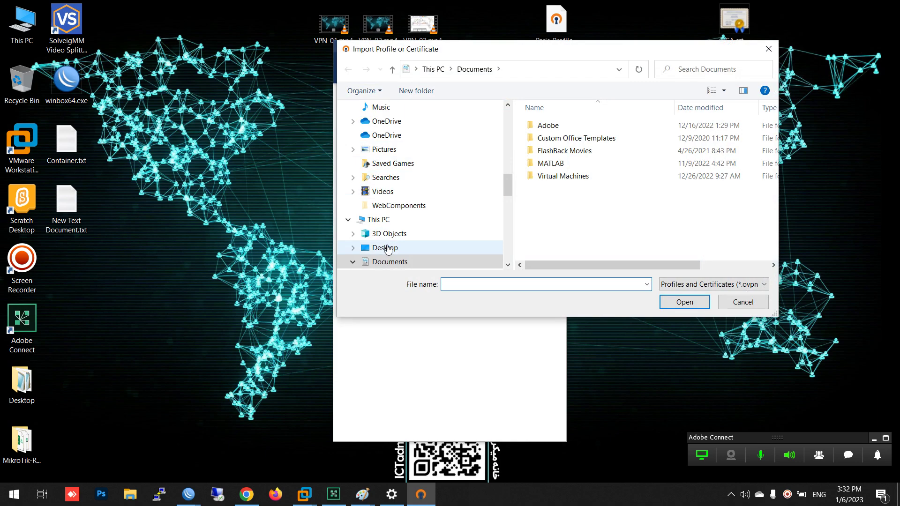
double_click(679, 141)
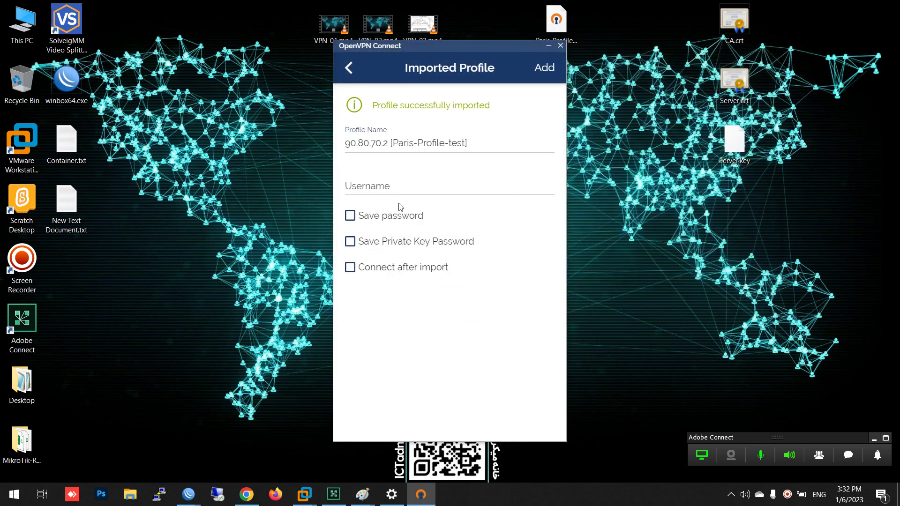
Enter the username, save the password and private key password, and add the profile
click(379, 183)
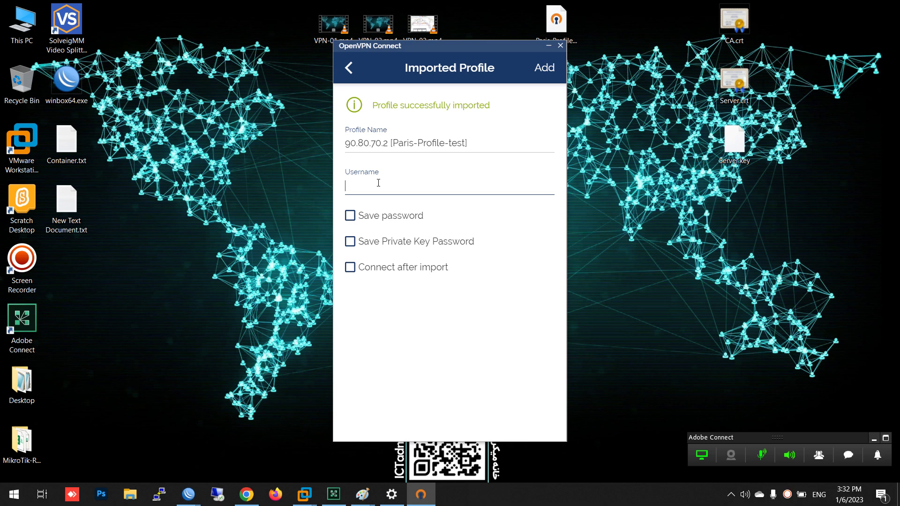
text(tehran)
drag(388, 143, 327, 144)
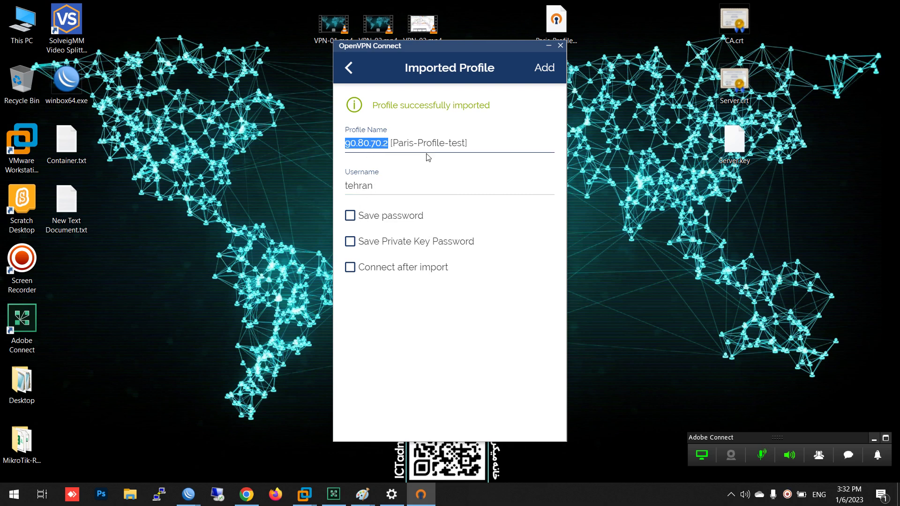
click(364, 216)
click(384, 244)
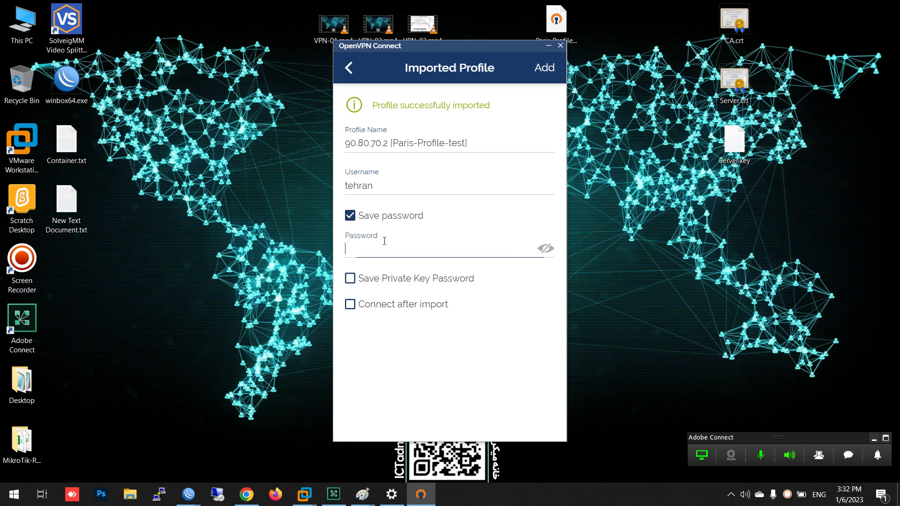
click(380, 279)
click(365, 310)
text(123)
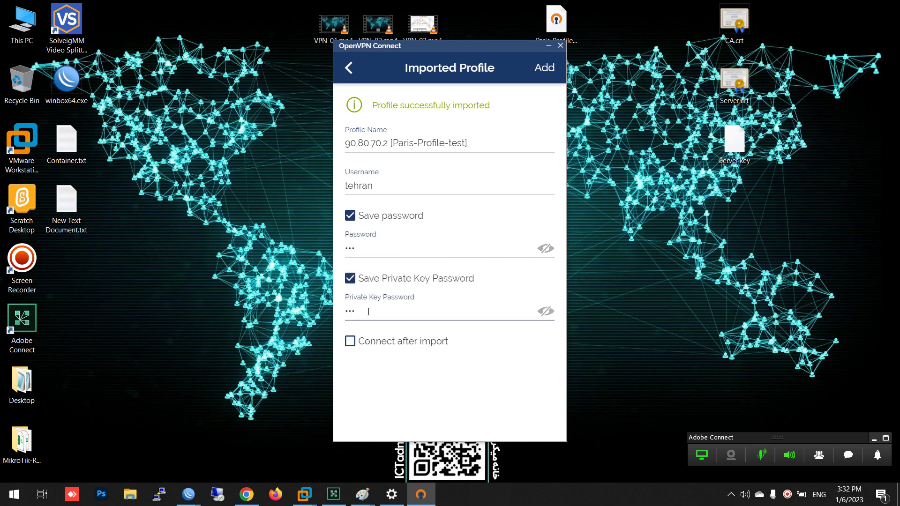
text(45678)
click(543, 71)
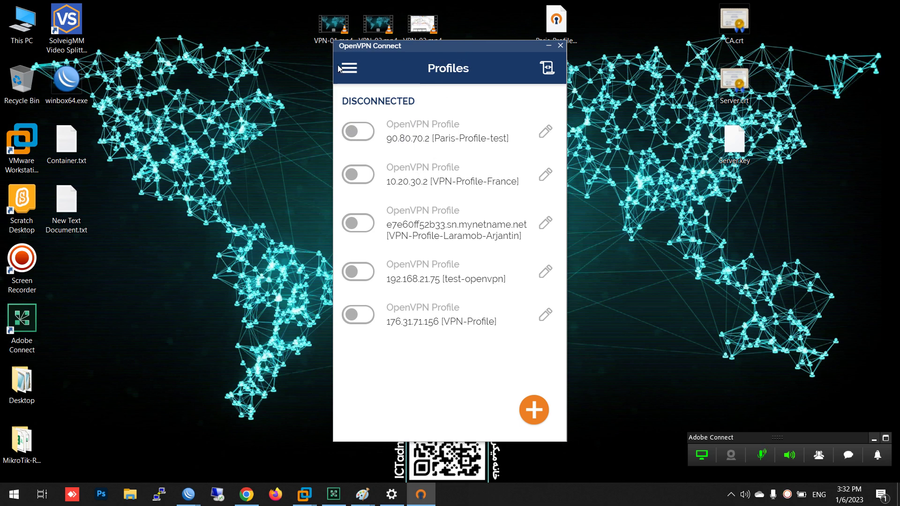
Reposition the Paris-Profile-test.ovpn icon, then open and cancel a file import in OpenVPN Connect
drag(447, 48, 255, 69)
drag(557, 21, 466, 23)
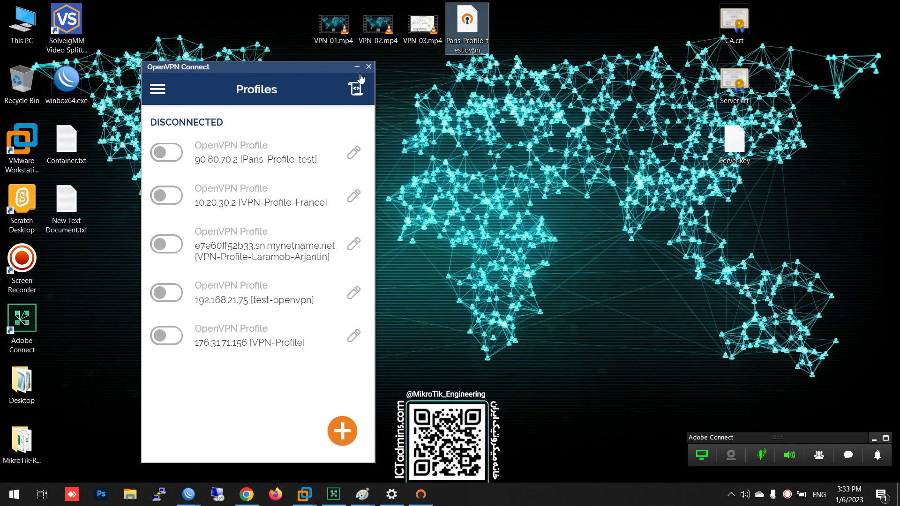
drag(264, 69, 490, 81)
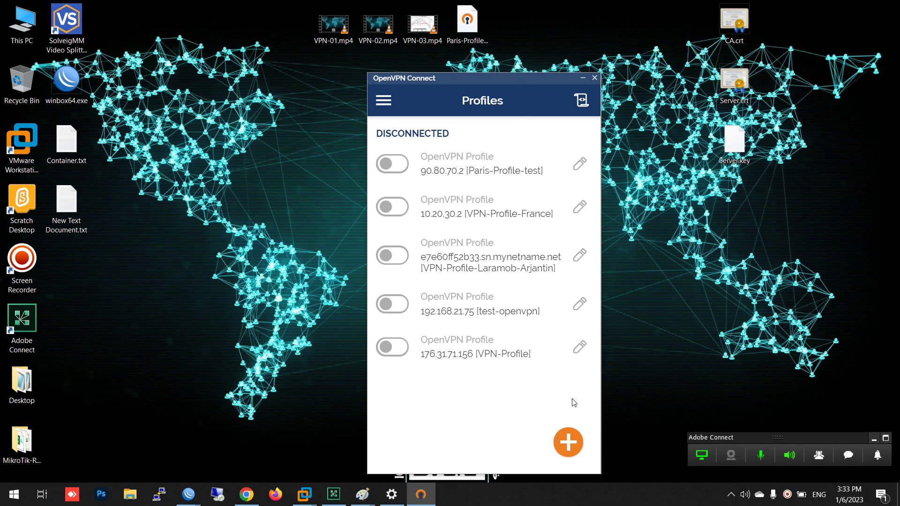
click(568, 443)
click(535, 131)
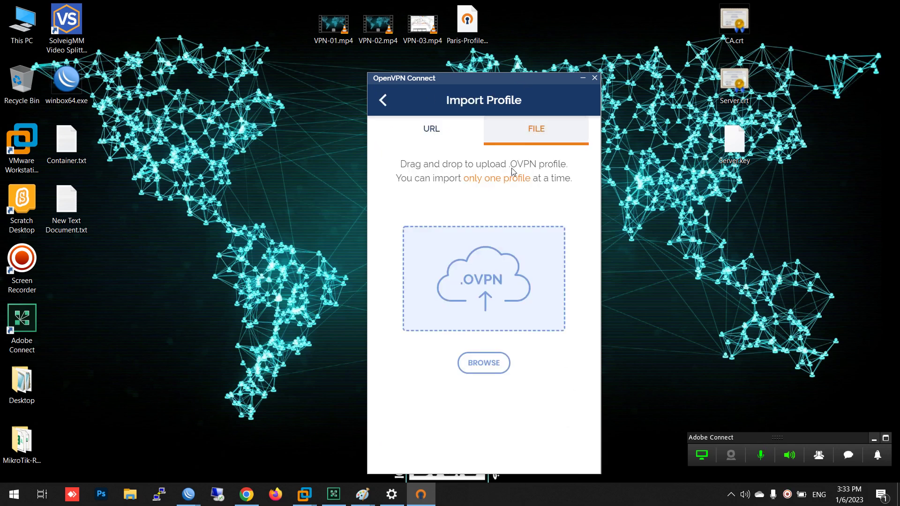
click(383, 101)
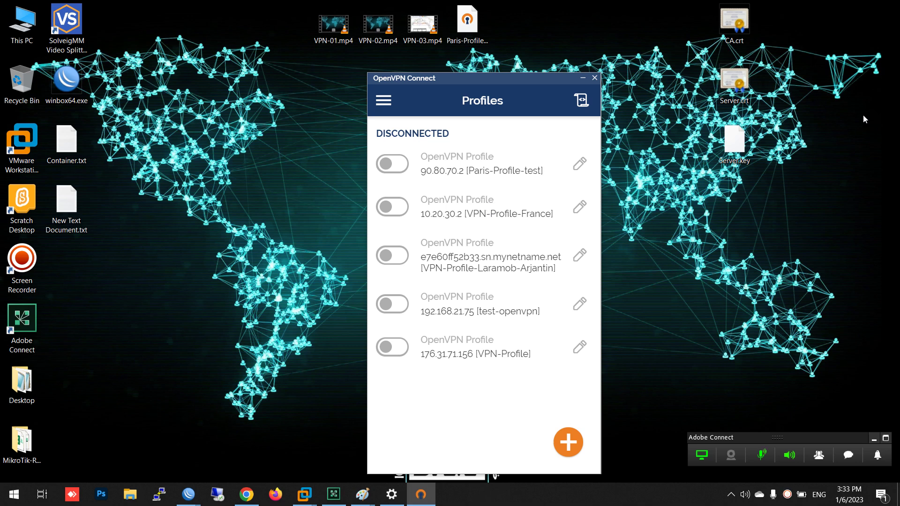
Line up CA.crt, Server.crt and Server.key in the desktop's top row and close OpenVPN Connect
drag(734, 21, 526, 24)
drag(740, 86, 580, 28)
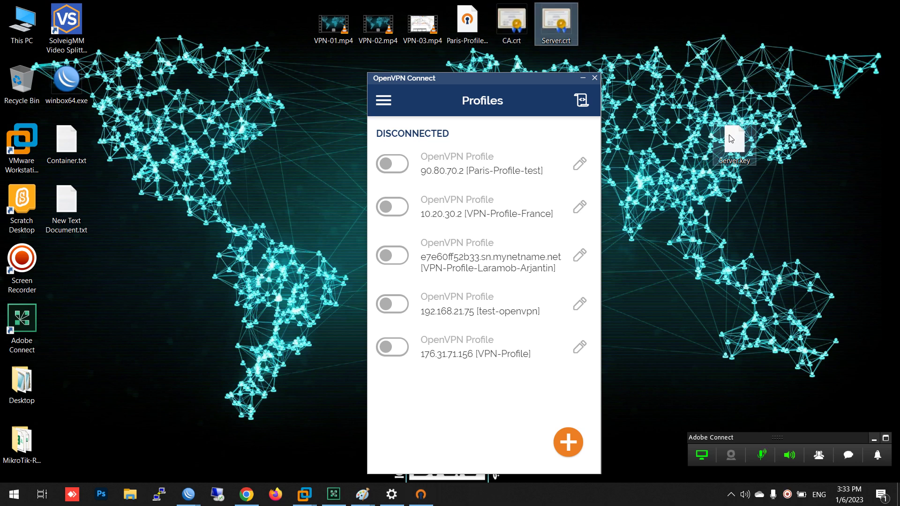
drag(734, 140, 605, 28)
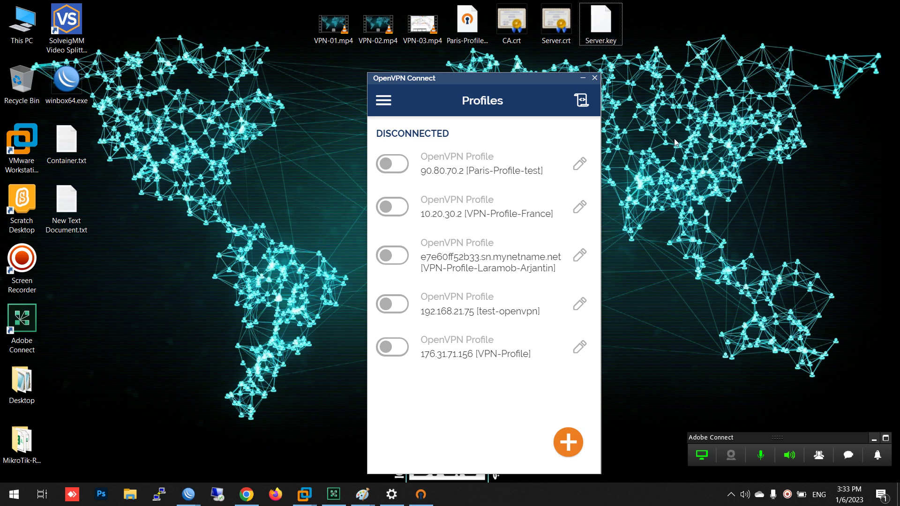
click(594, 78)
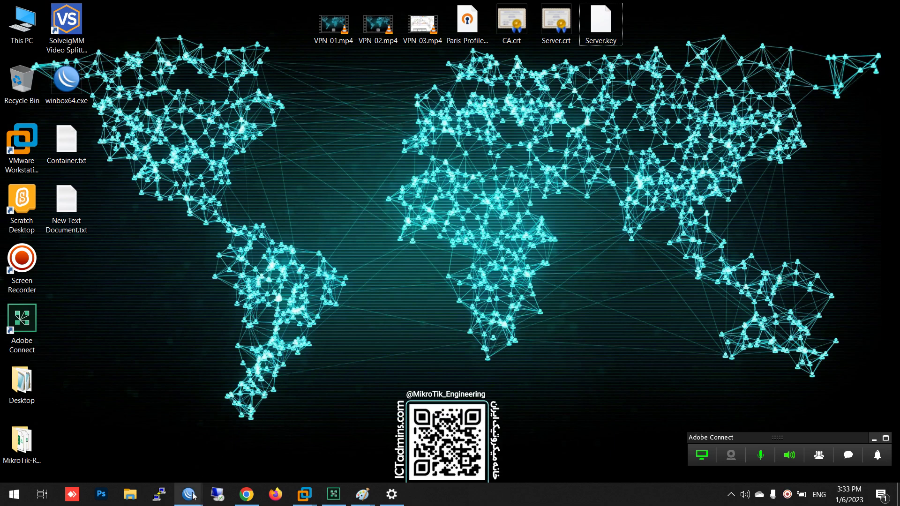
mouse_move(194, 497)
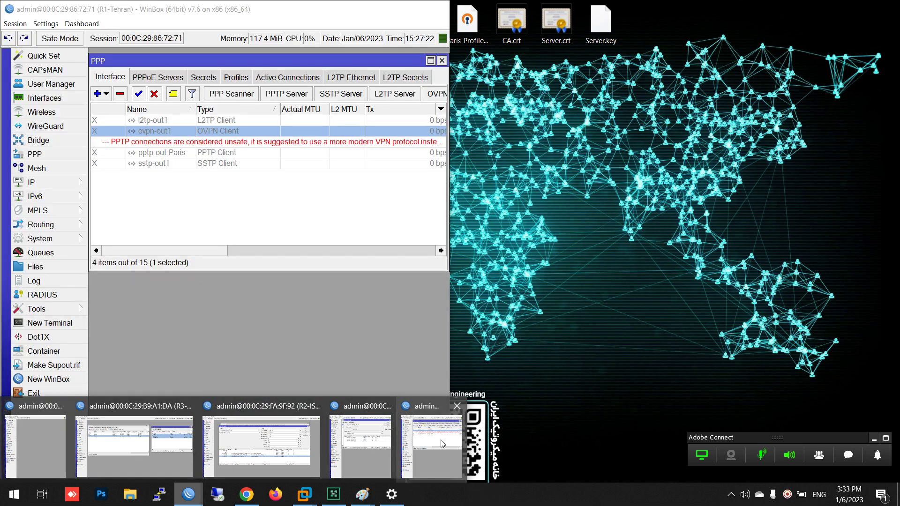
Place R1-Tehran and R3-Paris side by side, Paris on the right, closing their PPP, Certificates and File List windows
click(442, 443)
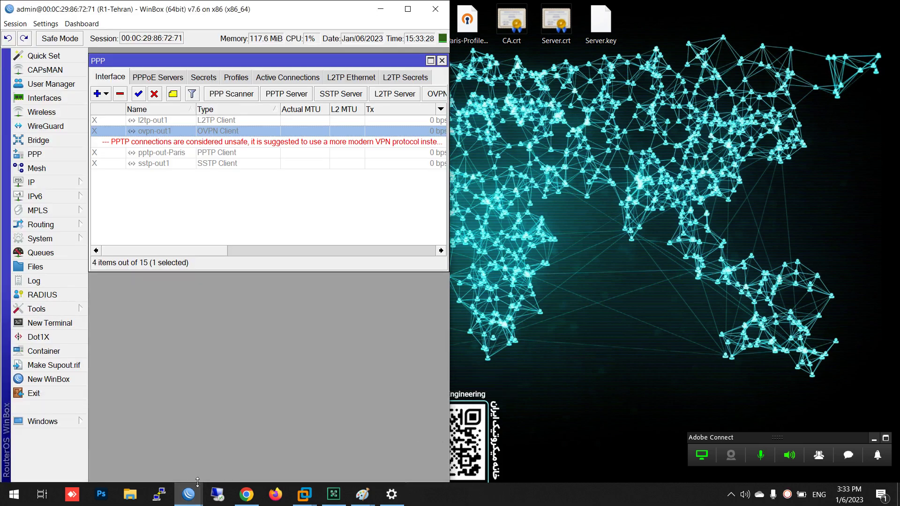
mouse_move(198, 483)
mouse_move(370, 452)
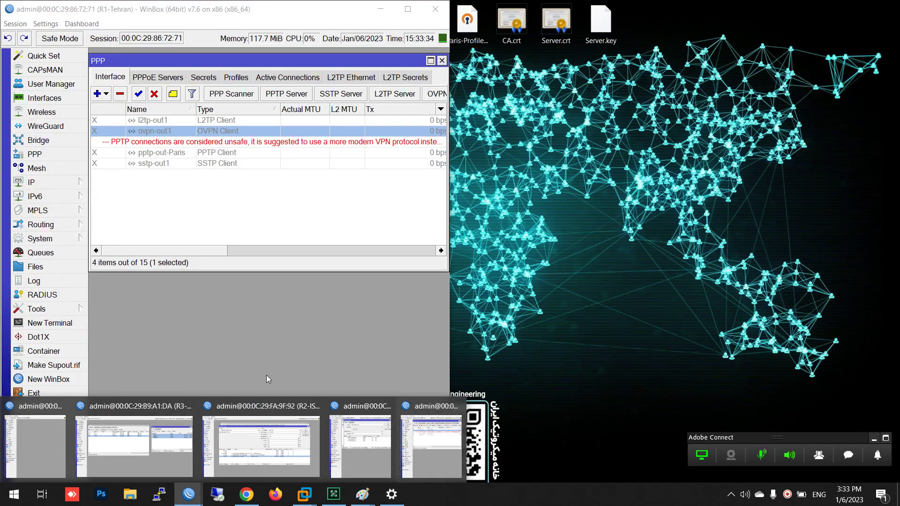
mouse_move(246, 460)
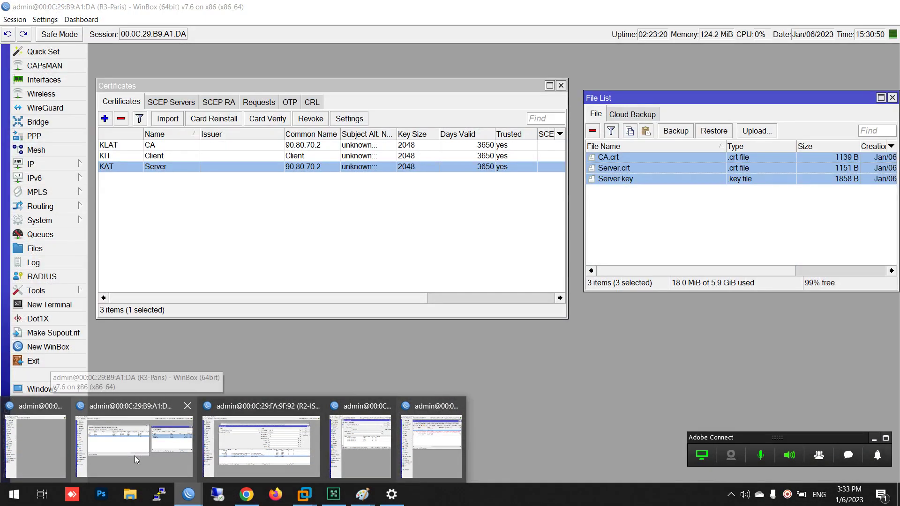
click(134, 455)
key(super+Right)
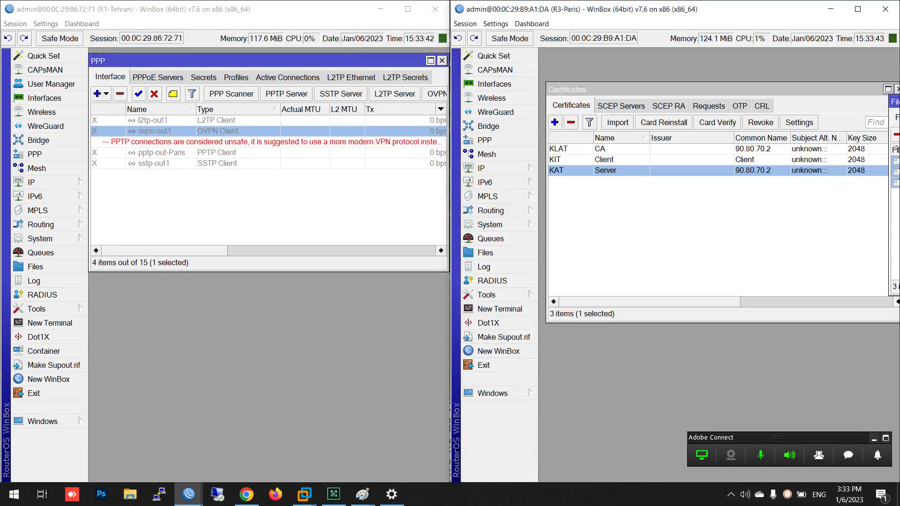
click(367, 297)
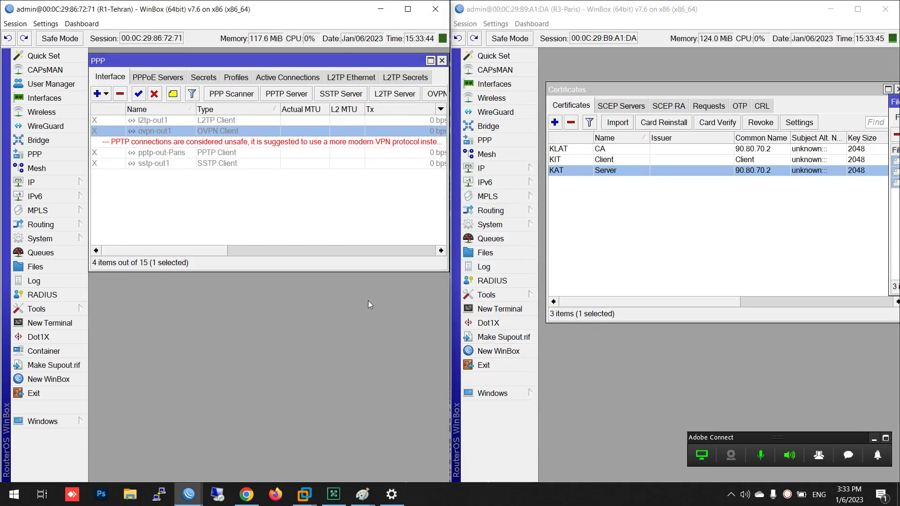
key(Escape)
click(638, 265)
key(Escape)
key(Escape)
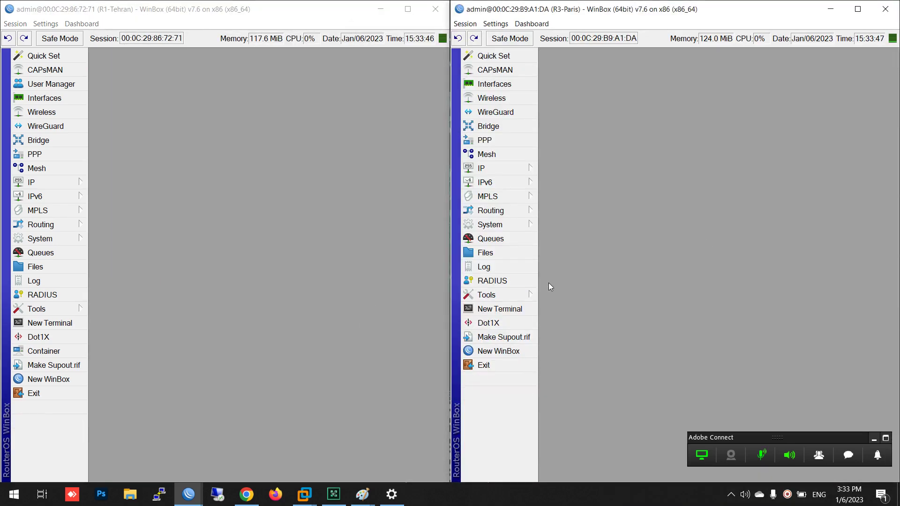
Show Paris's L2TP Server settings on the L2TPv3 tab
click(496, 142)
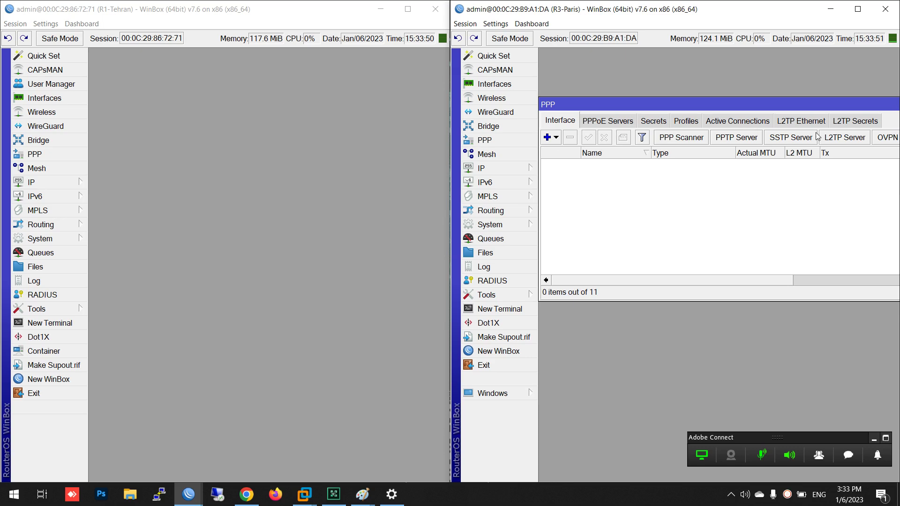
click(842, 139)
click(622, 84)
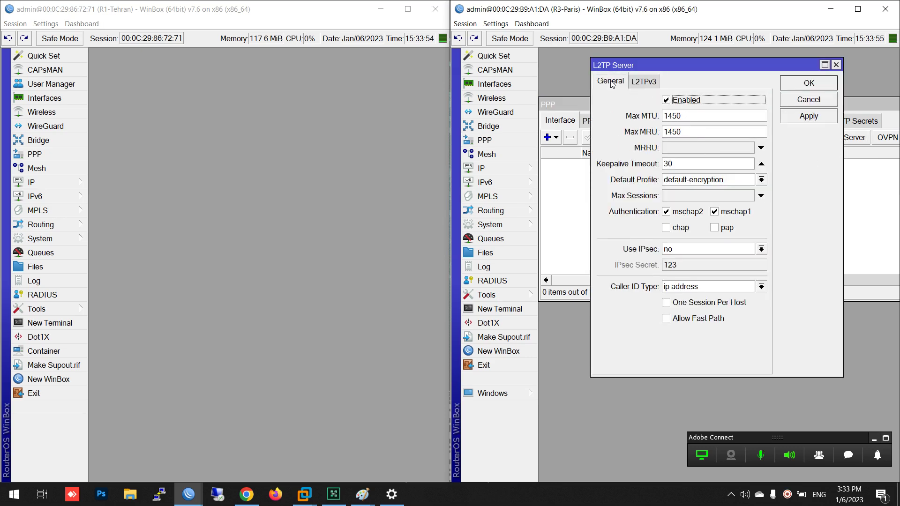
click(644, 81)
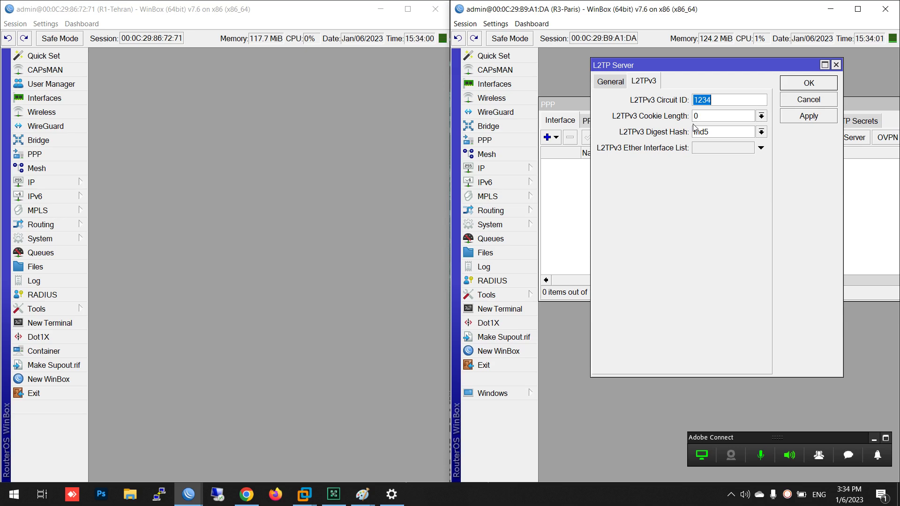
Open Tehran's l2tp-out1 client settings and select its L2TPv3 circuit ID 1234
click(47, 151)
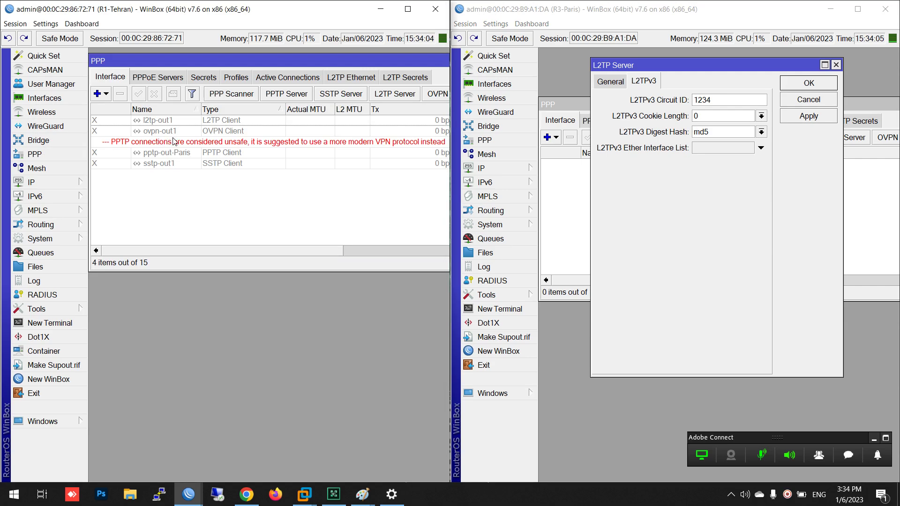
click(155, 123)
double_click(154, 122)
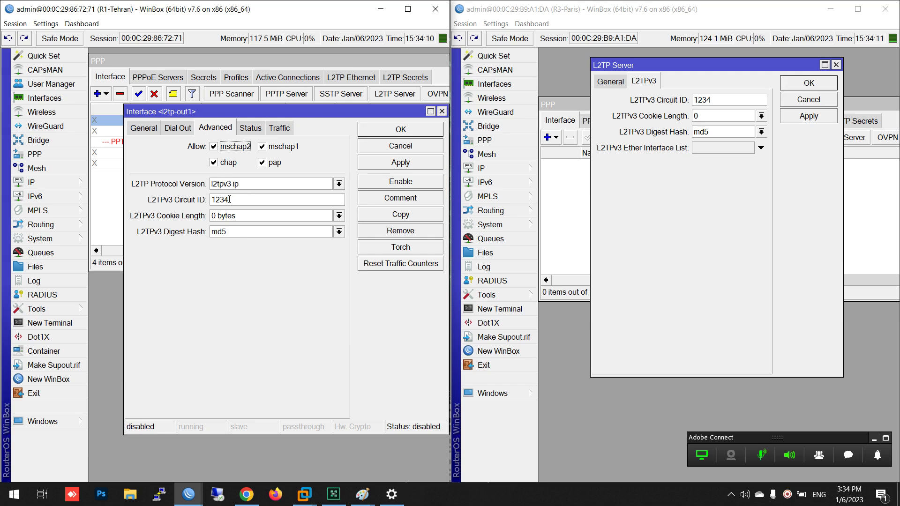
drag(231, 200, 198, 201)
Apply l2tp-out1, close Paris's L2TP Server dialog, and show Tehran's IP address list
click(384, 133)
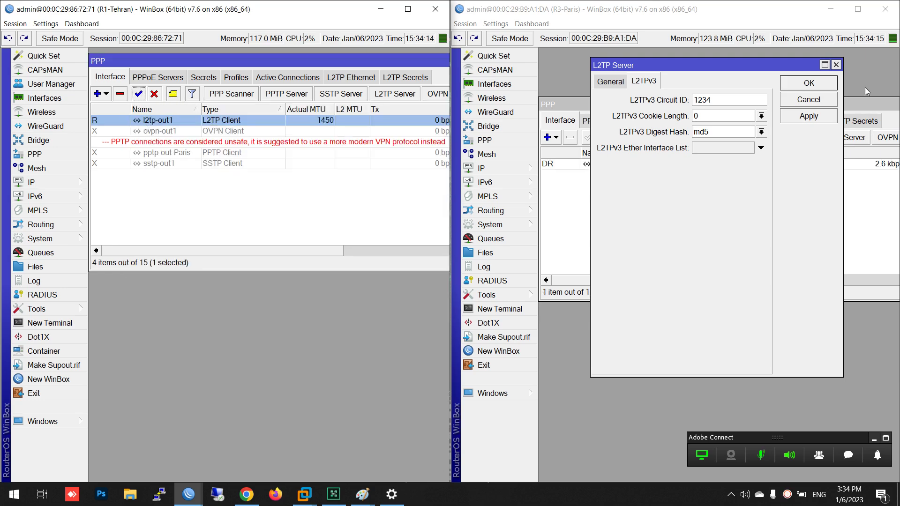
click(809, 83)
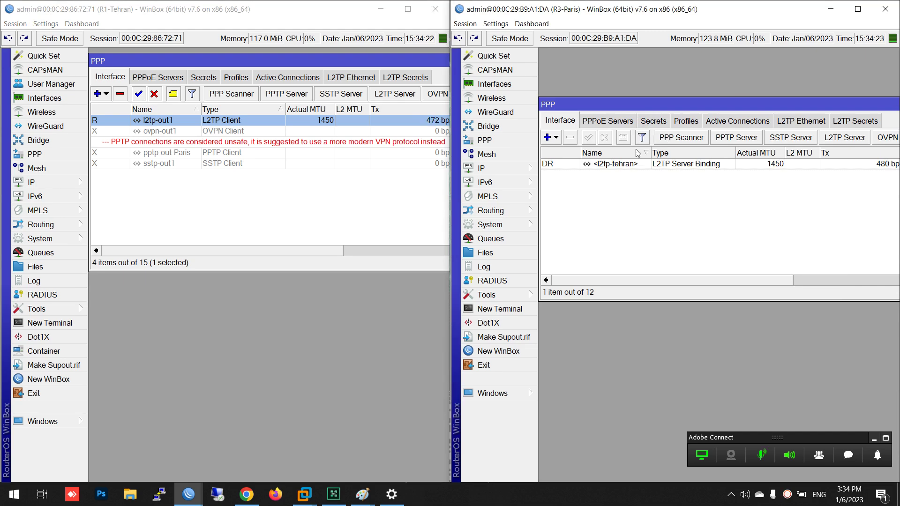
click(507, 170)
click(33, 182)
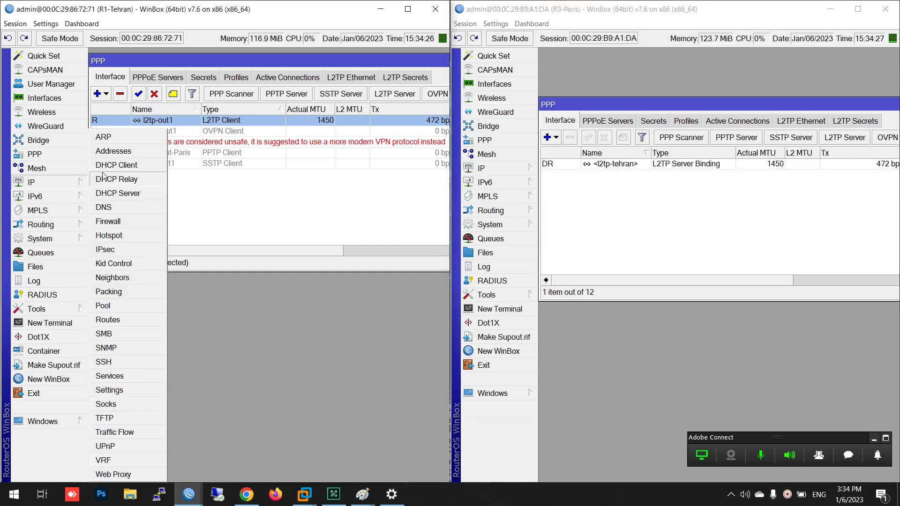
click(109, 151)
Select l2tp-out1's 192.168.168.98 address, then show both routers' empty L2TP Ethernet lists
click(167, 292)
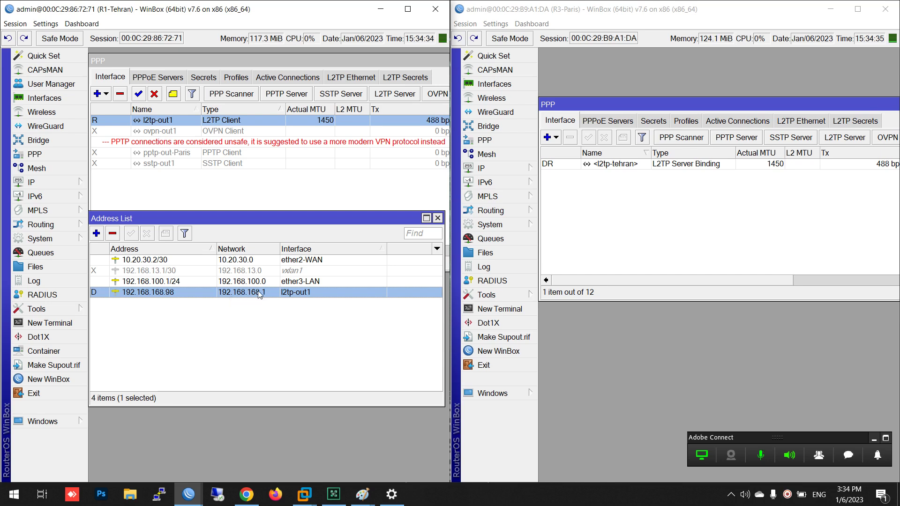
drag(287, 217, 294, 283)
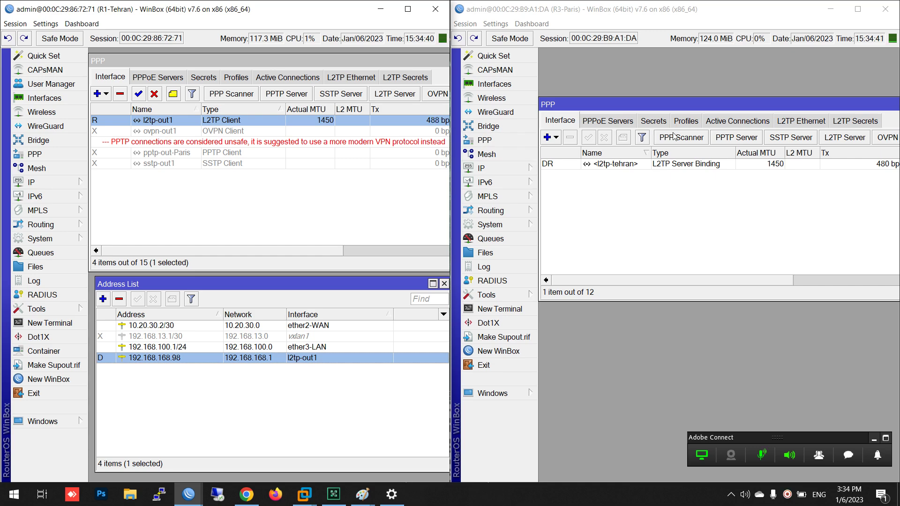
click(791, 123)
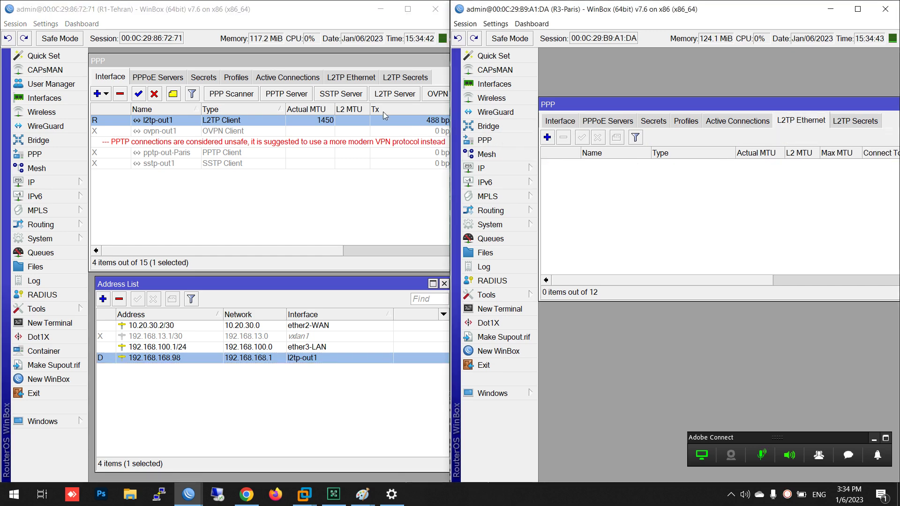
click(342, 77)
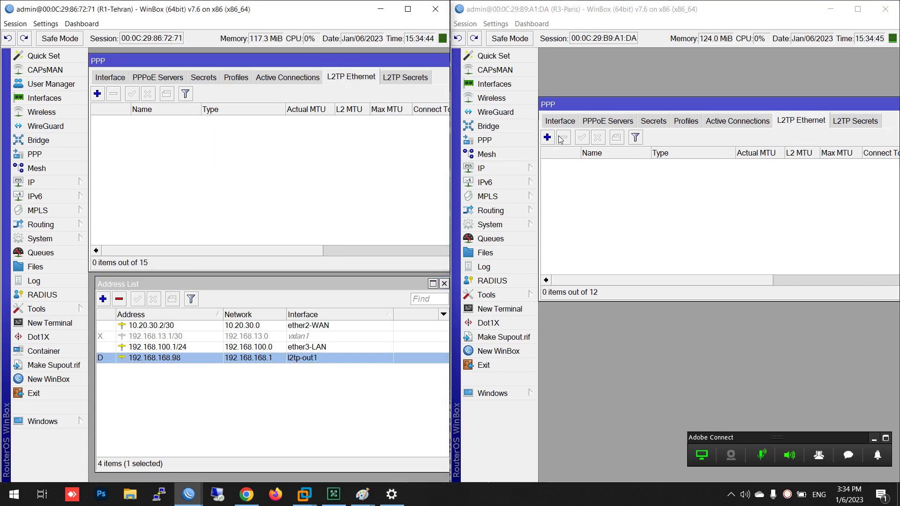
Reposition Paris's PPP window and add an L2TP Ethernet interface, prefilled as l2tp-ether1, MTU 1420
drag(681, 101, 675, 59)
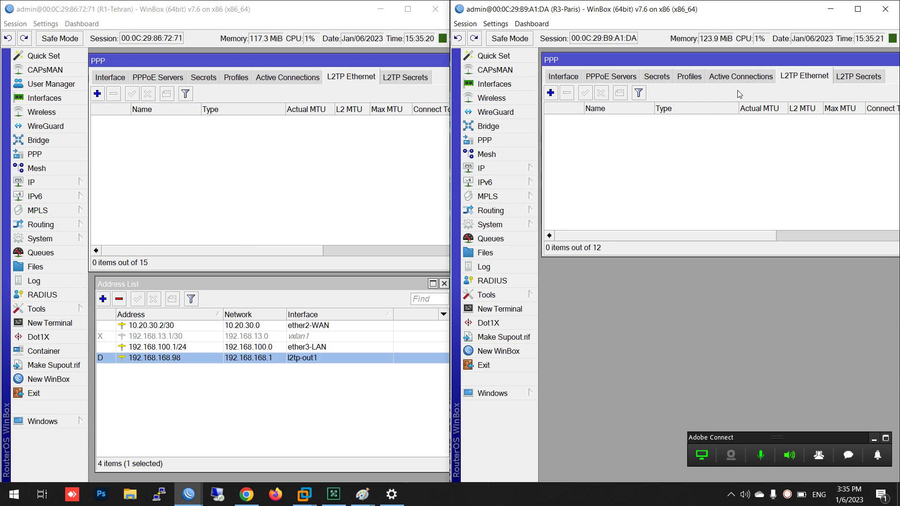
click(488, 141)
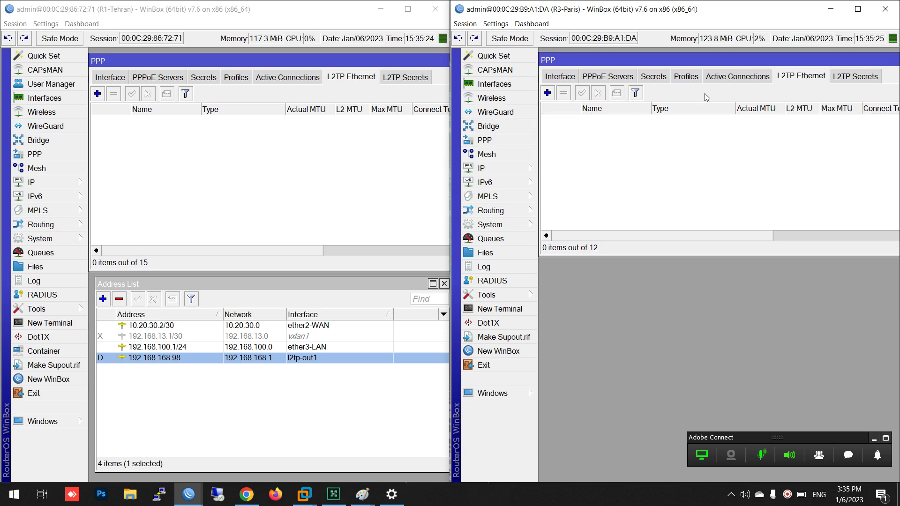
click(547, 93)
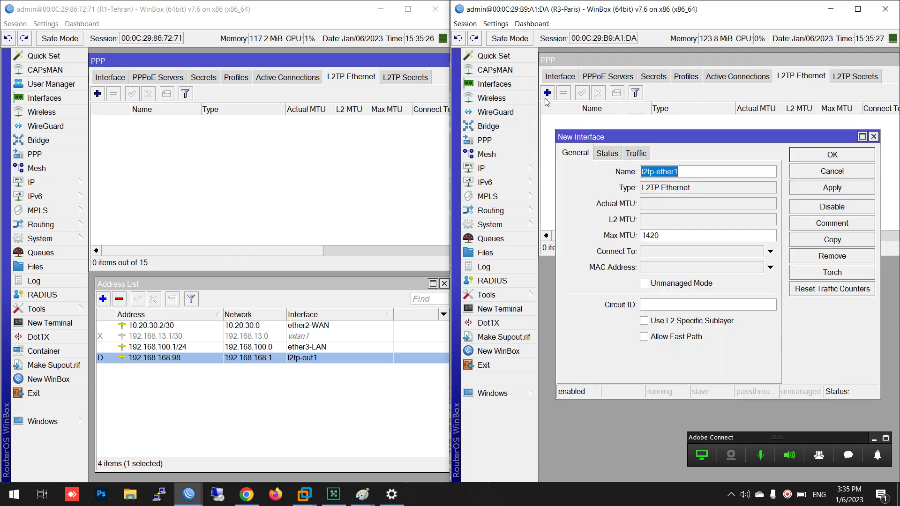
Create and save Tehran's l2tp-ether1 with circuit ID 4321, readying Paris's Circuit ID field
click(98, 94)
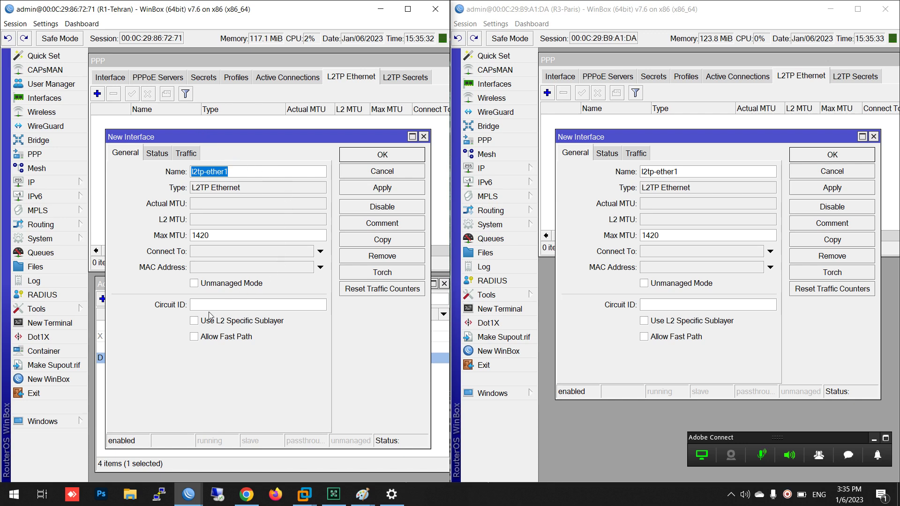
click(245, 305)
text(4321)
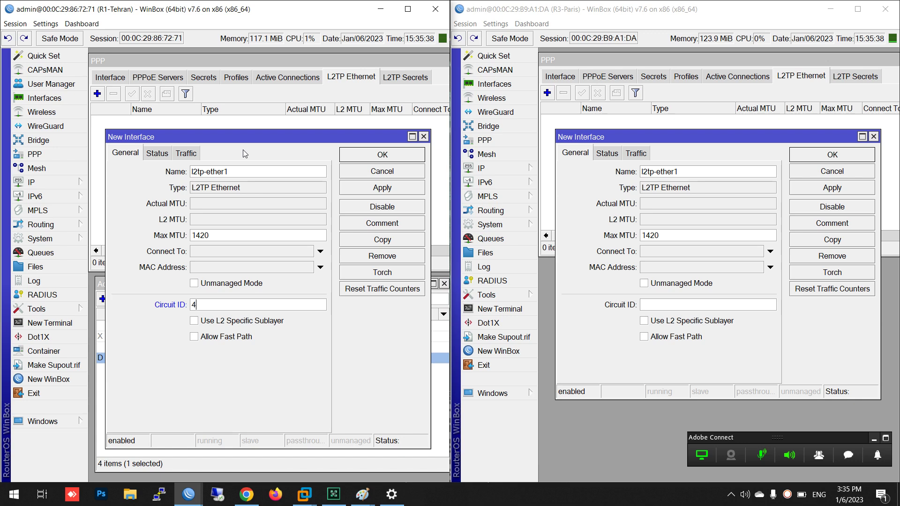
click(649, 308)
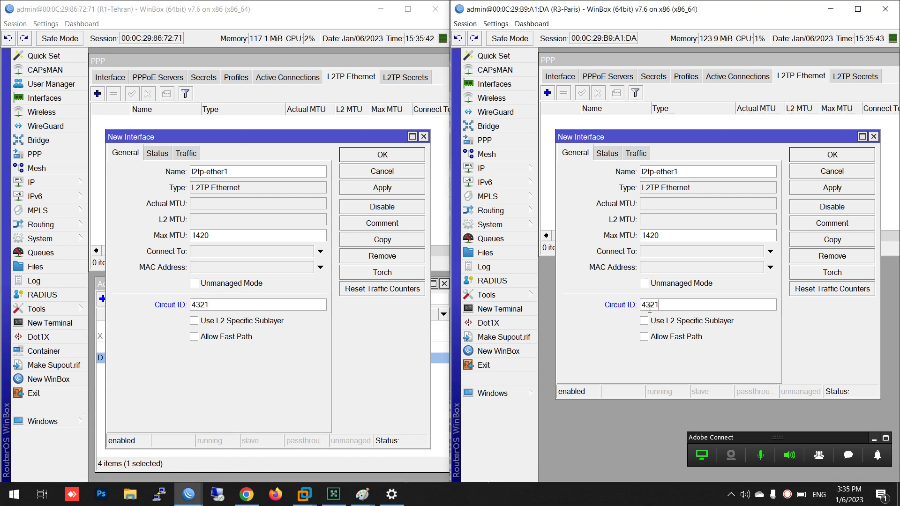
click(382, 188)
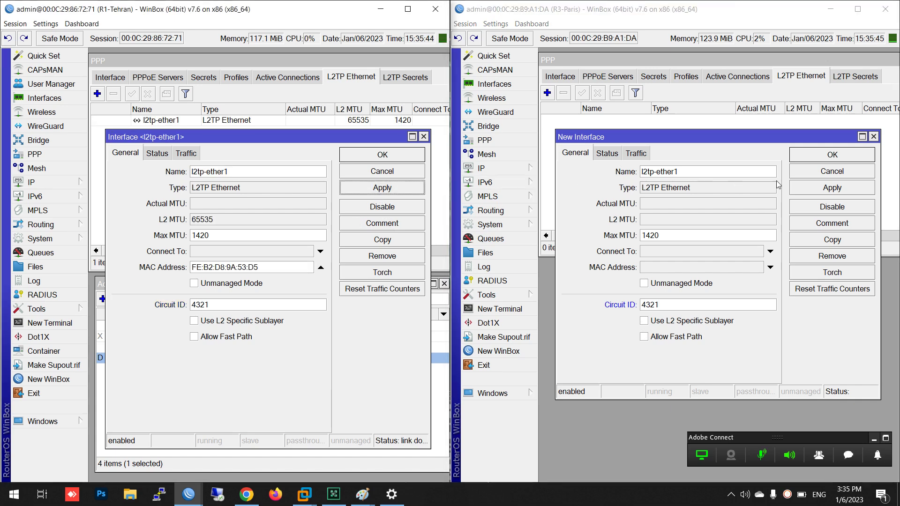
Save Paris's l2tp-ether1, set Tehran's Connect To 192.168.168.1, and confirm both interfaces
click(820, 189)
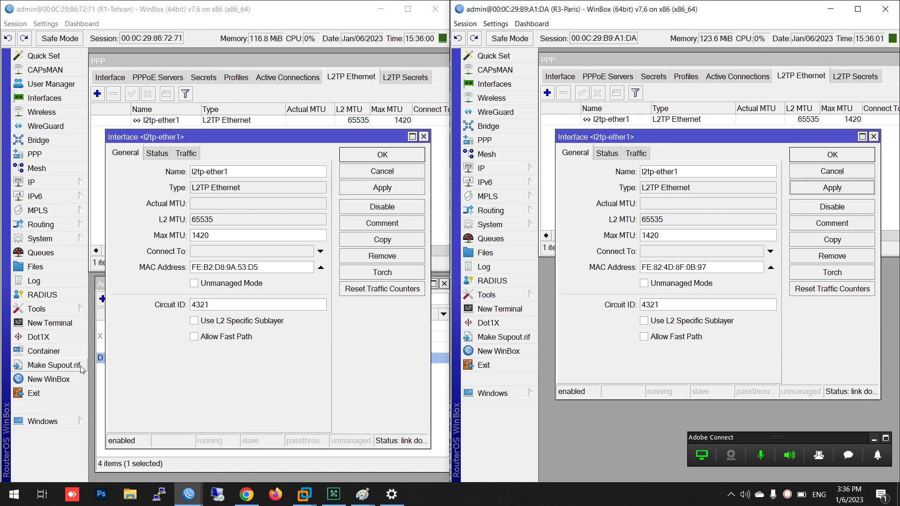
click(98, 388)
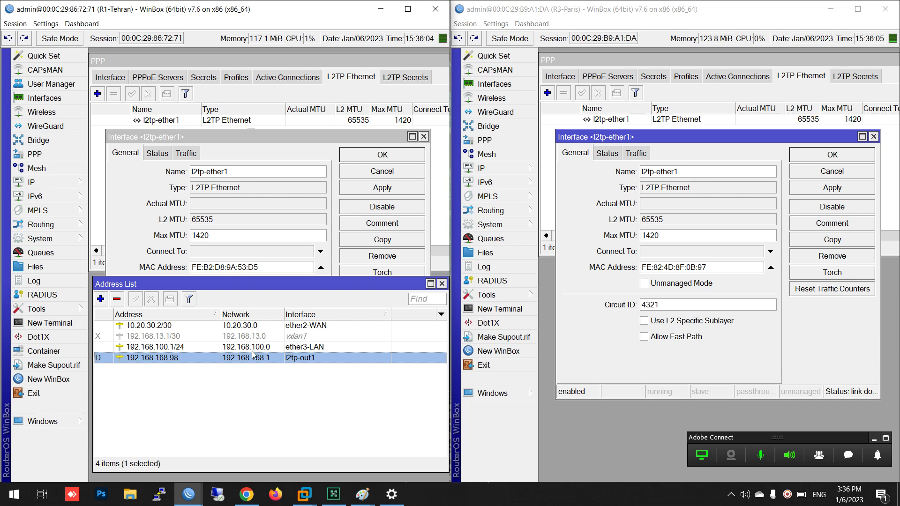
click(169, 263)
click(192, 253)
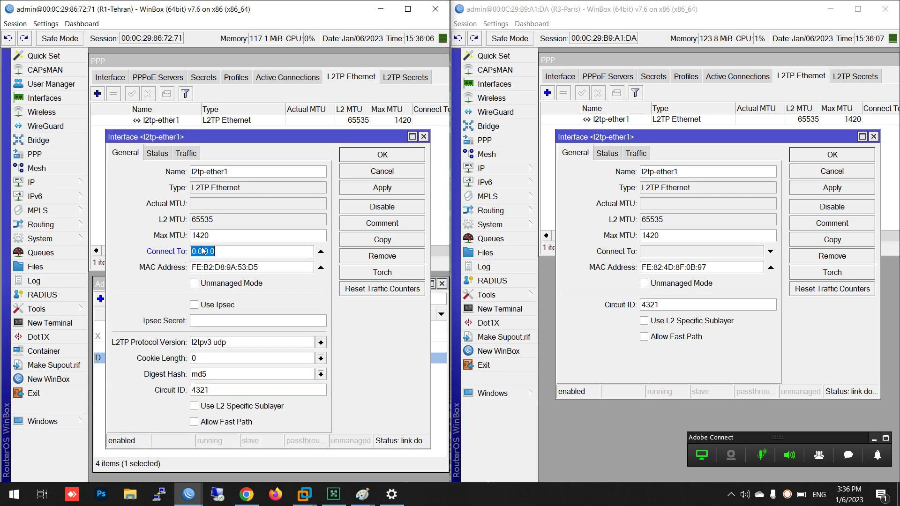
text(192.168.168.1)
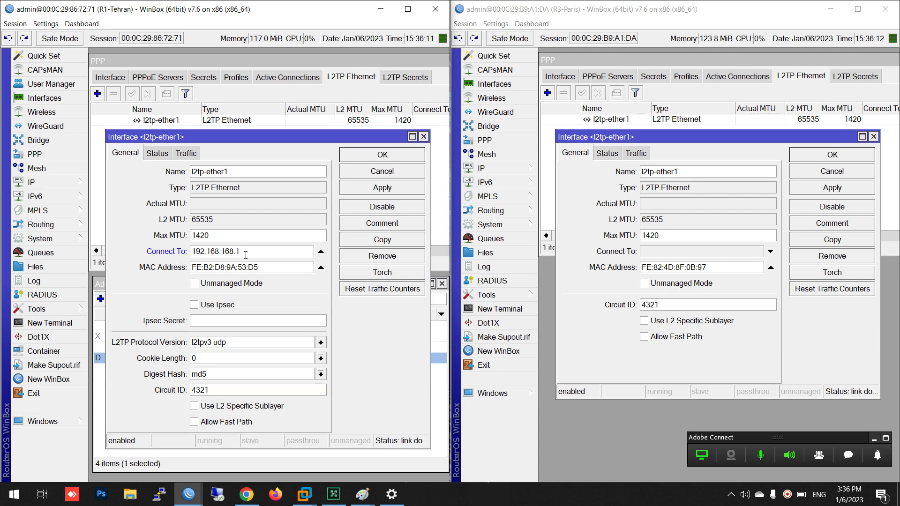
click(409, 156)
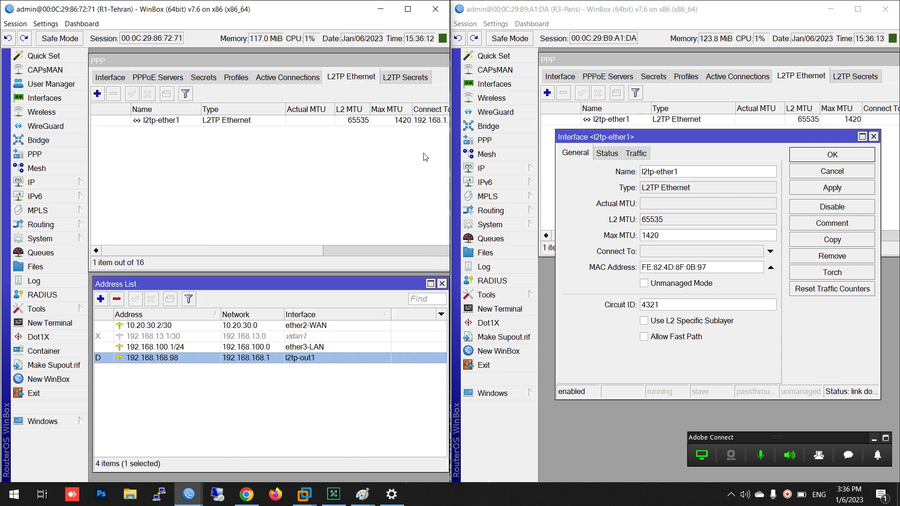
click(851, 159)
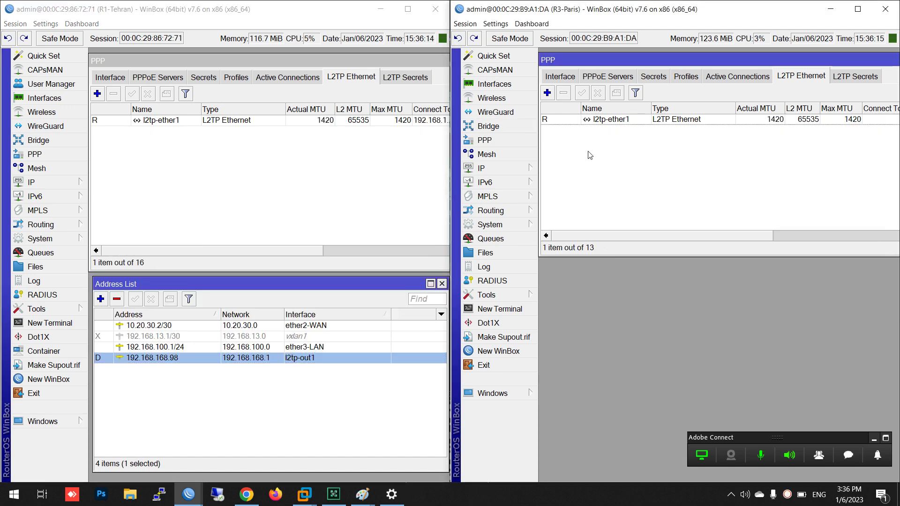
Open Tehran's l2tp-ether1 settings and mark its Connect To address 192.168.168.1
click(260, 130)
click(258, 123)
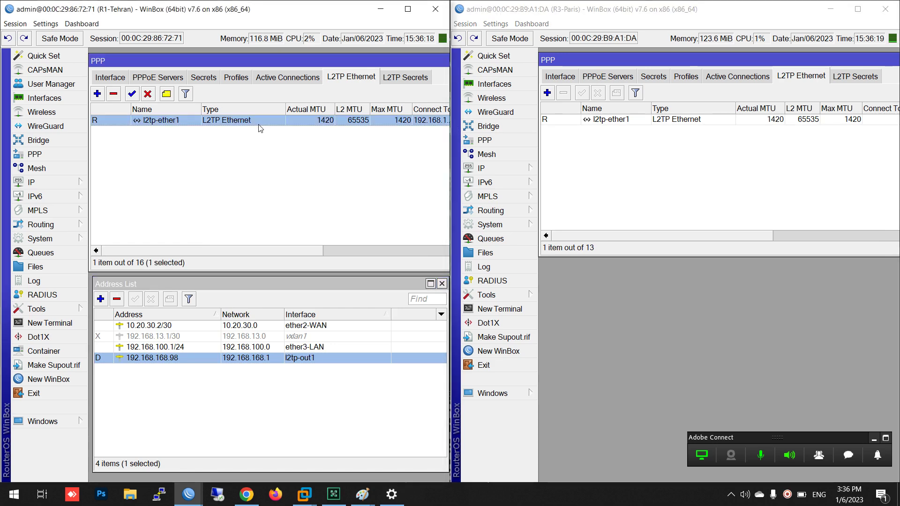
double_click(260, 123)
drag(248, 253, 191, 252)
Open the 192.168.168.98 address details and mark its network value 192.168.168.1
click(436, 399)
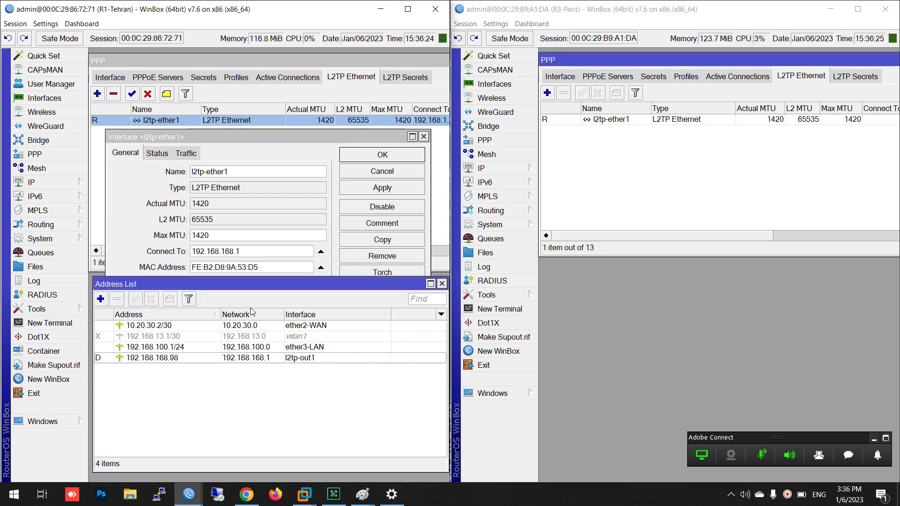
drag(254, 287, 247, 323)
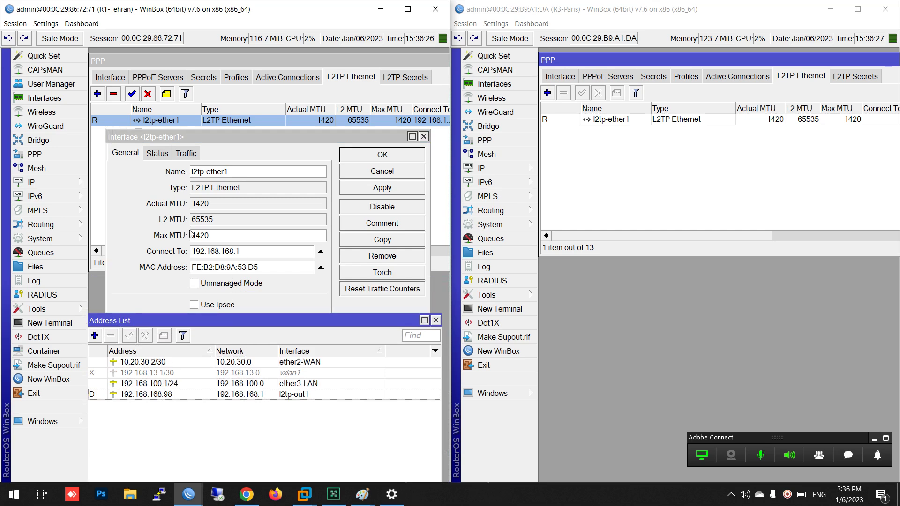
double_click(233, 395)
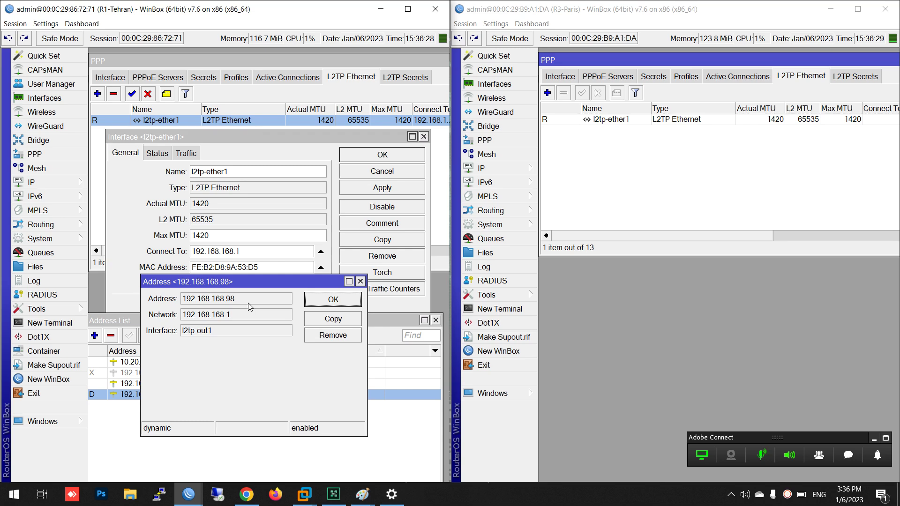
drag(215, 285, 220, 324)
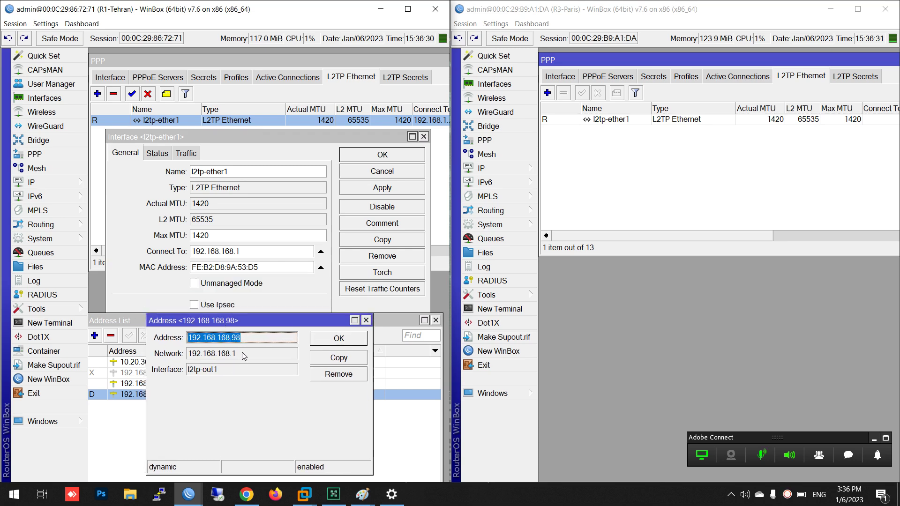
drag(242, 354, 193, 355)
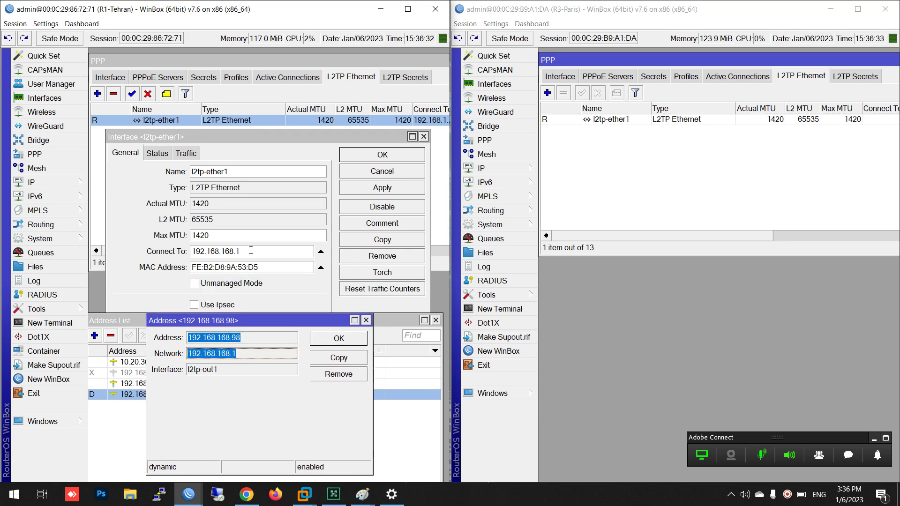
Compare the Connect To address and circuit ID 4321, then open Paris's l2tp-ether1 settings
drag(250, 252, 192, 253)
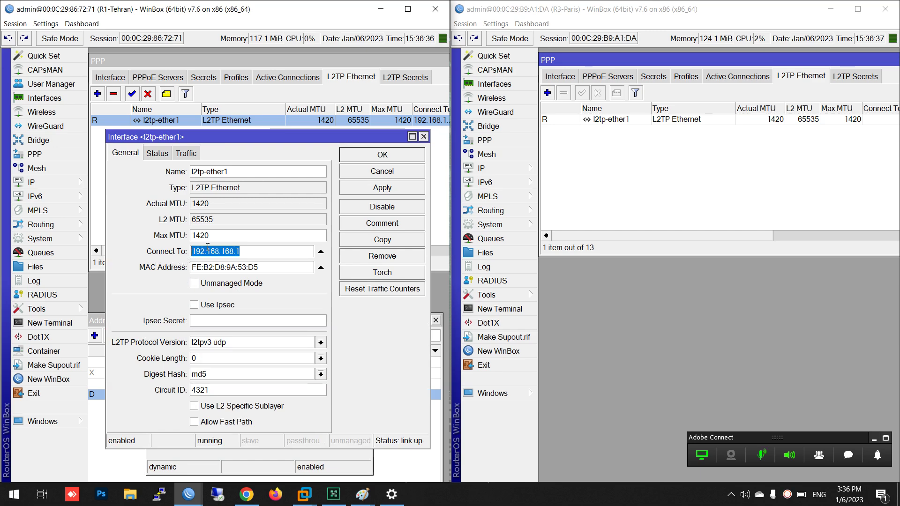
drag(249, 248, 185, 254)
drag(208, 390, 186, 396)
double_click(673, 121)
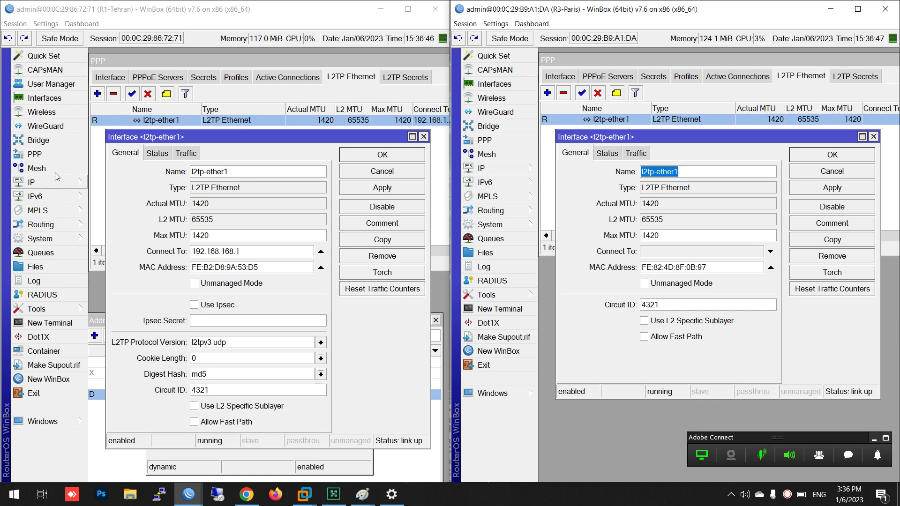
Create a new bridge, bridge1, on the Tehran router
click(39, 141)
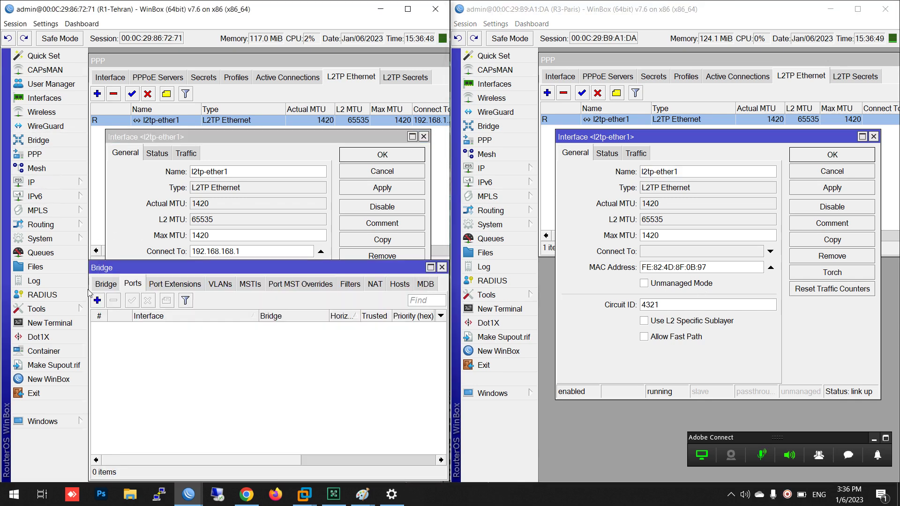
click(107, 285)
click(97, 302)
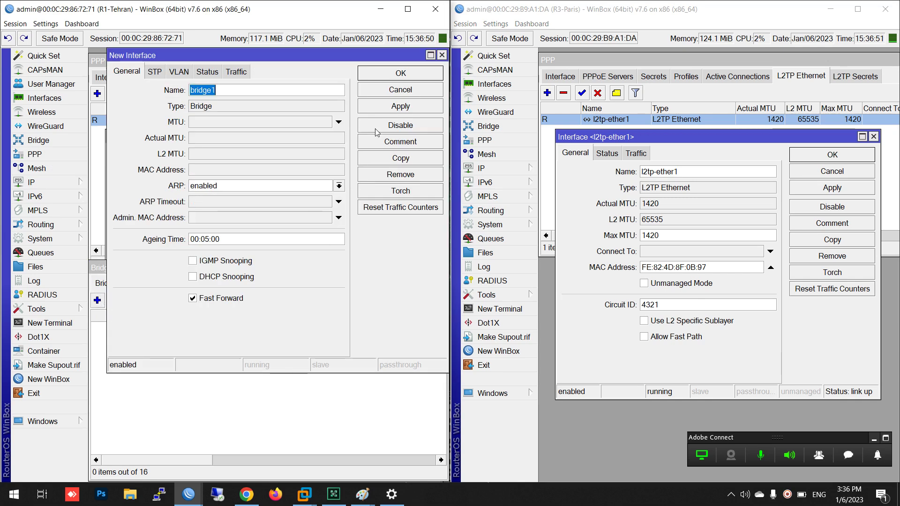
click(408, 76)
Add l2tp-ether1 and ether3-LAN as ports of bridge1
click(132, 285)
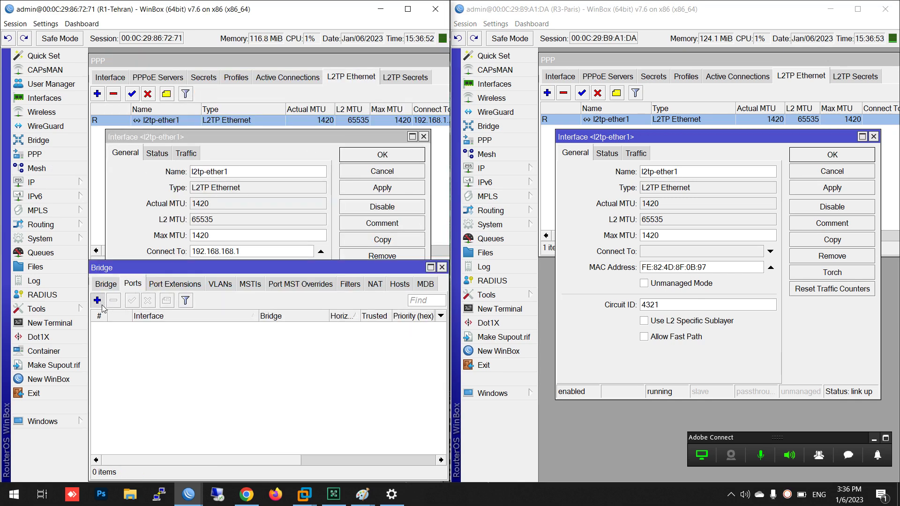
click(97, 301)
click(228, 90)
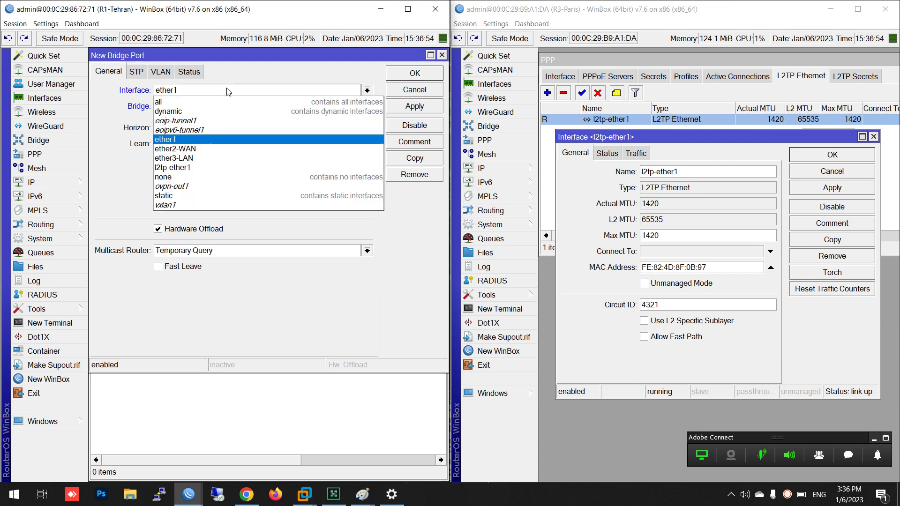
click(202, 169)
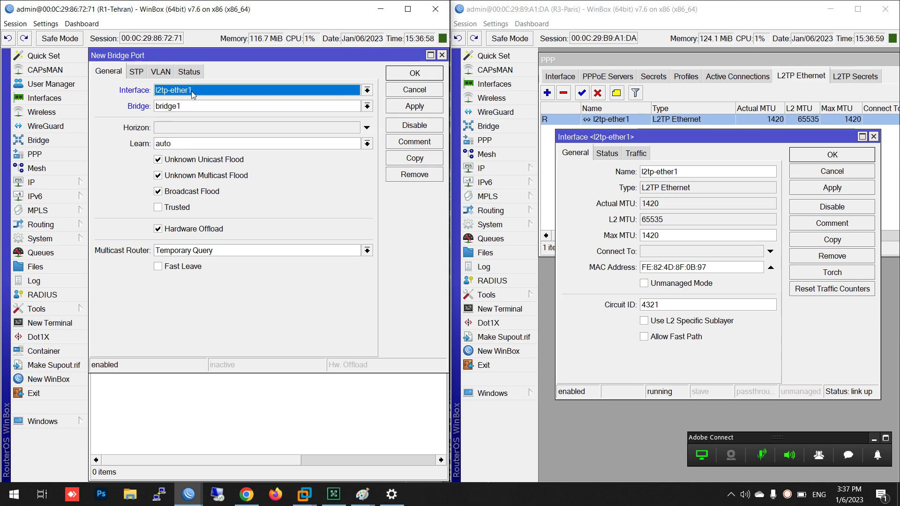
click(395, 78)
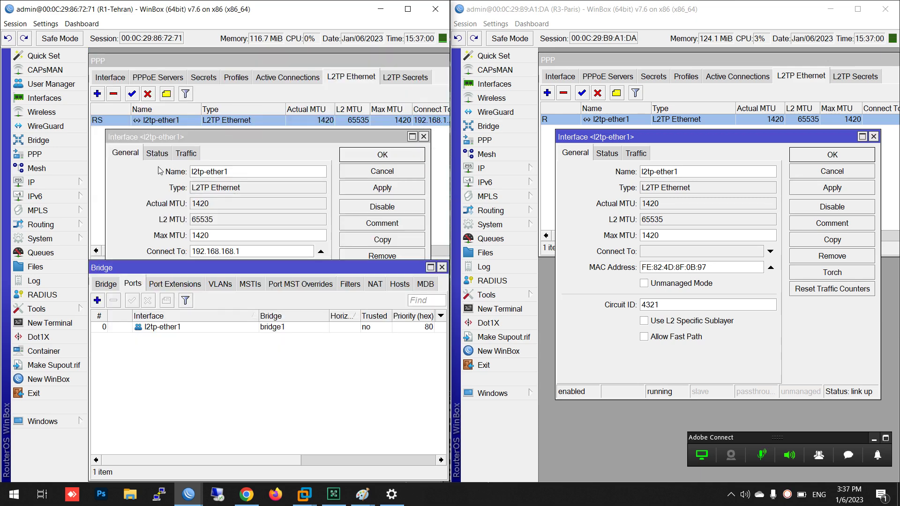
click(98, 300)
click(367, 90)
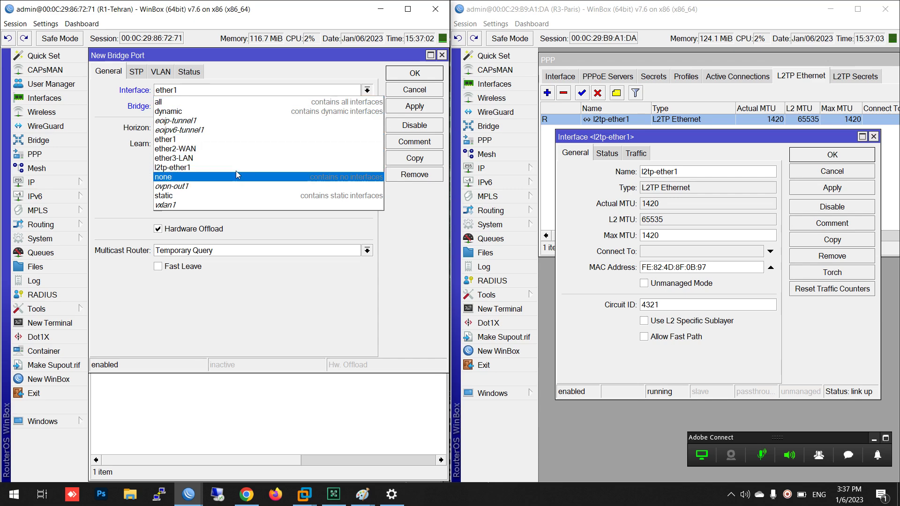
click(206, 159)
click(414, 73)
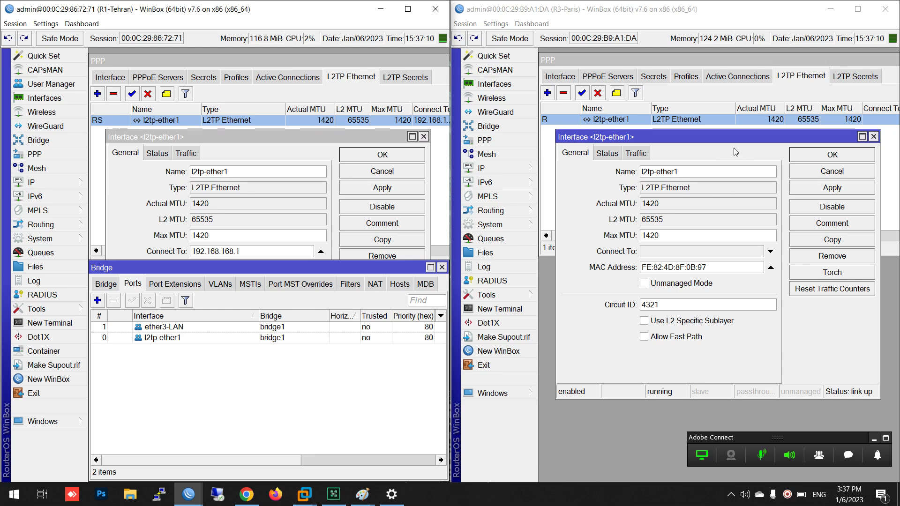
Close Paris's l2tp-ether1 settings unchanged and remove both ports from Tehran's bridge1
click(828, 172)
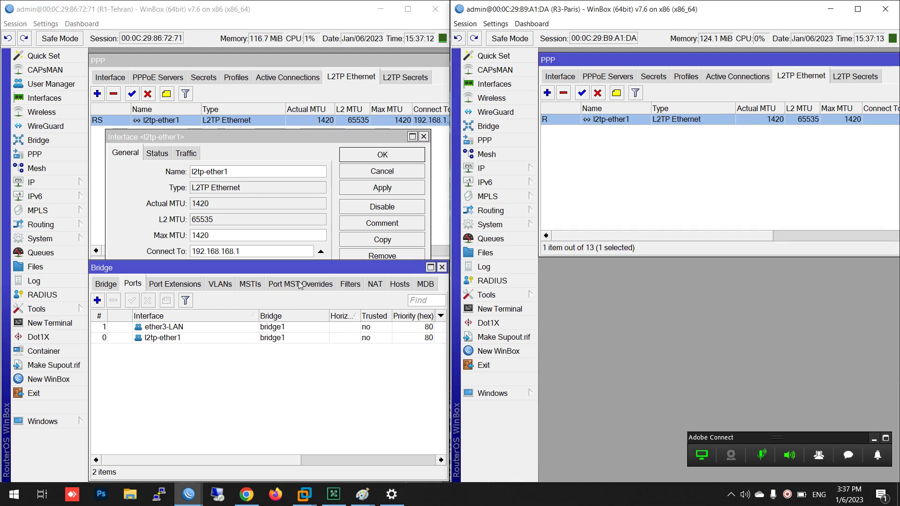
click(229, 404)
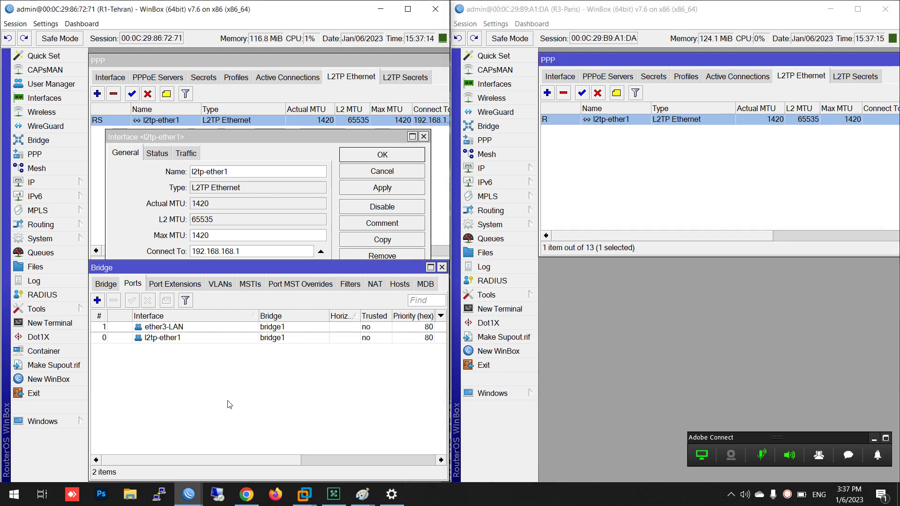
key(ctrl+a)
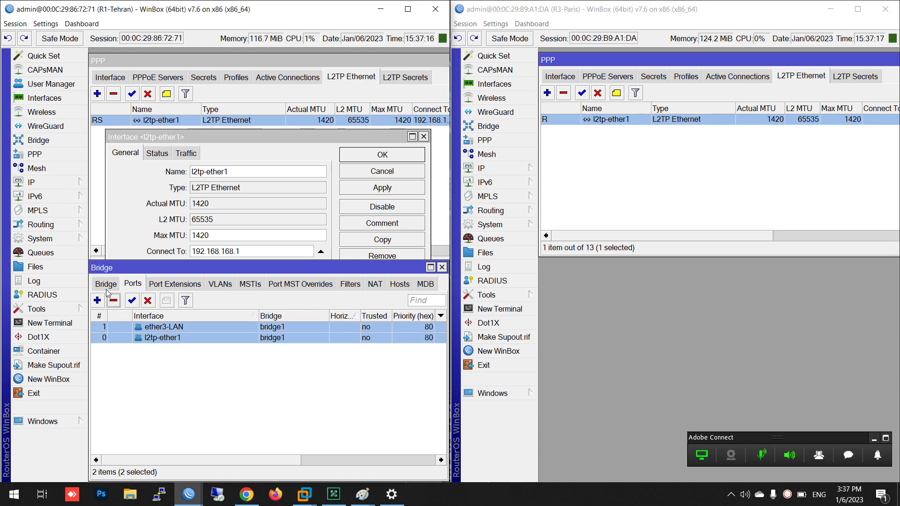
click(106, 286)
click(126, 329)
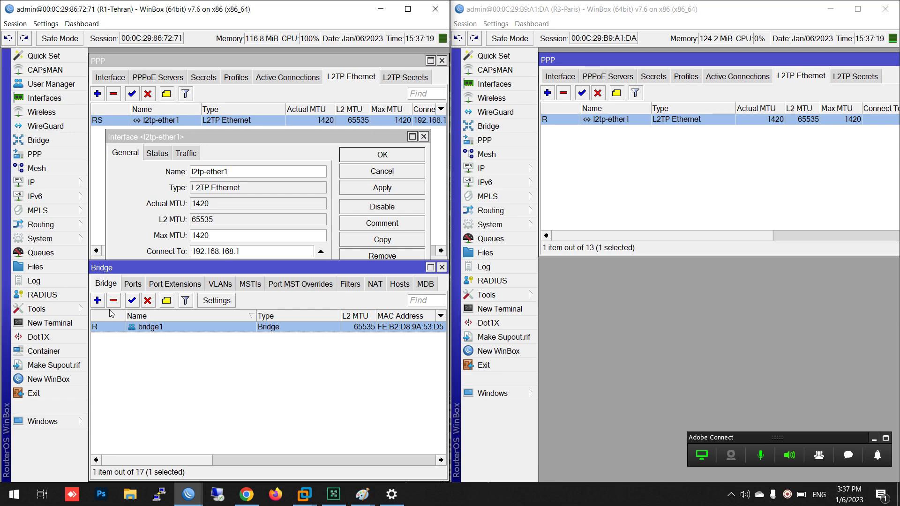
click(110, 304)
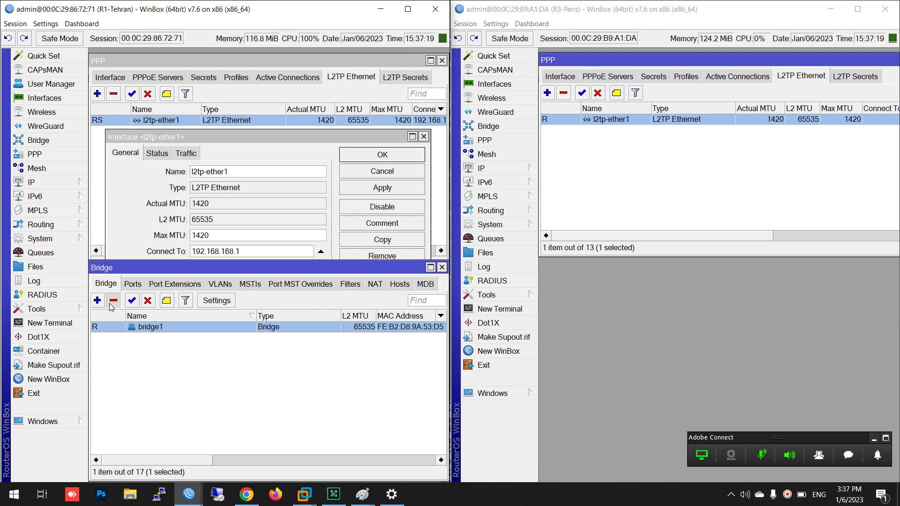
Delete bridge1, disable Paris's l2tp-ether1, and close the PPP and address windows
click(441, 268)
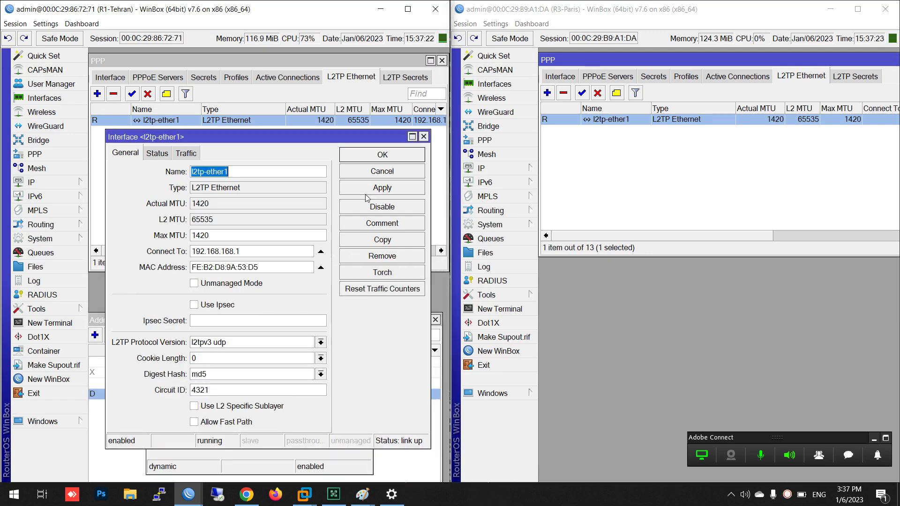
click(368, 172)
click(155, 110)
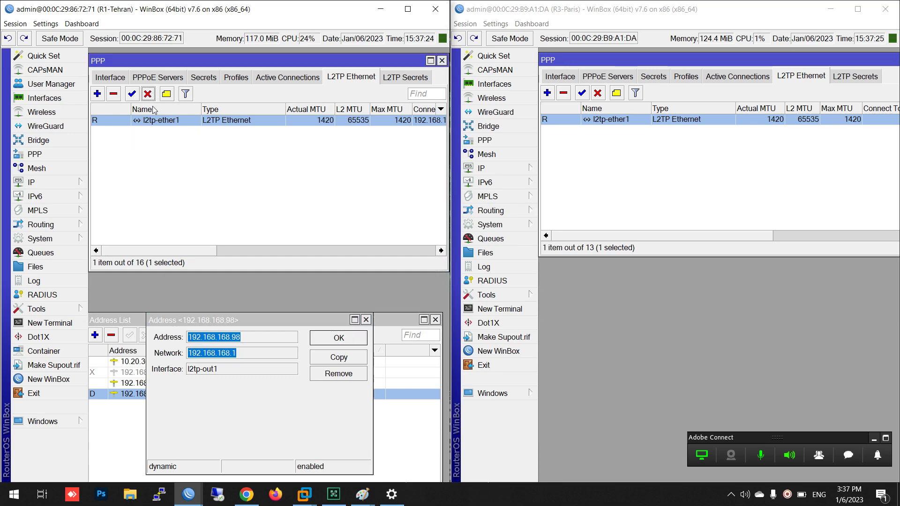
click(366, 320)
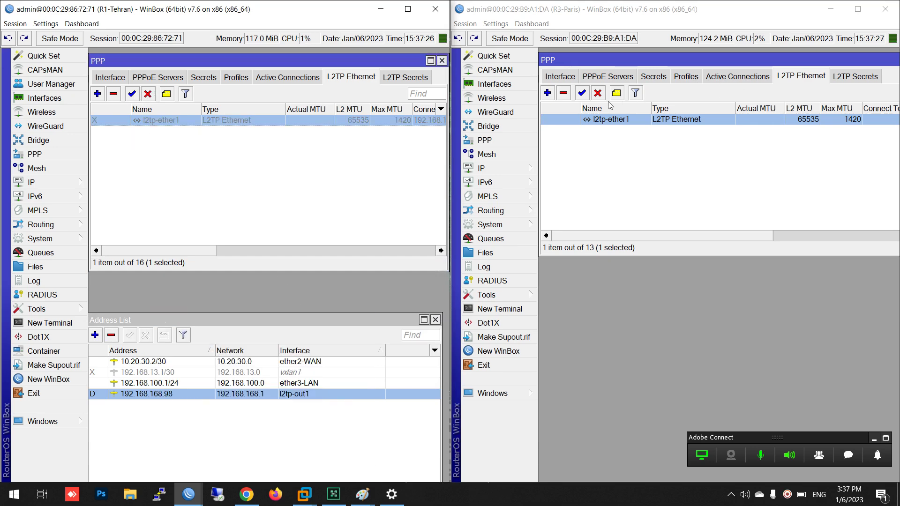
click(597, 93)
key(Escape)
click(378, 224)
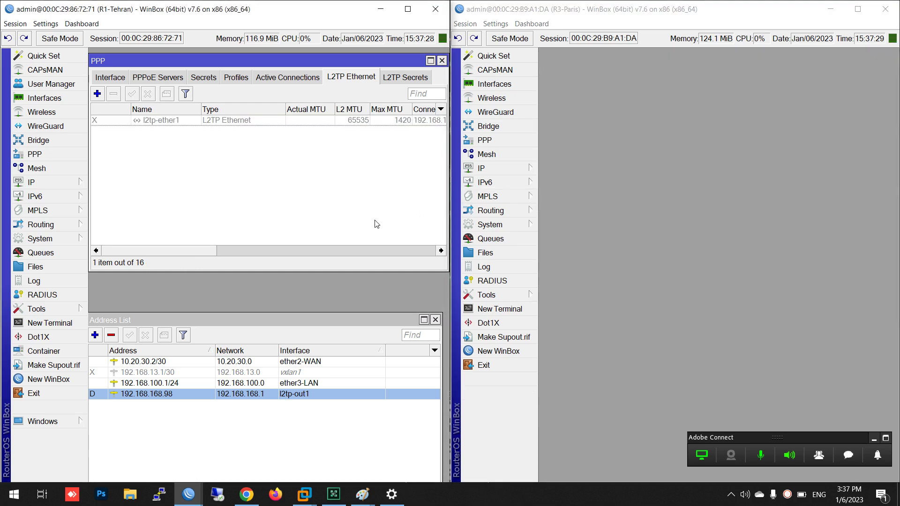
key(Escape)
key(Escape)
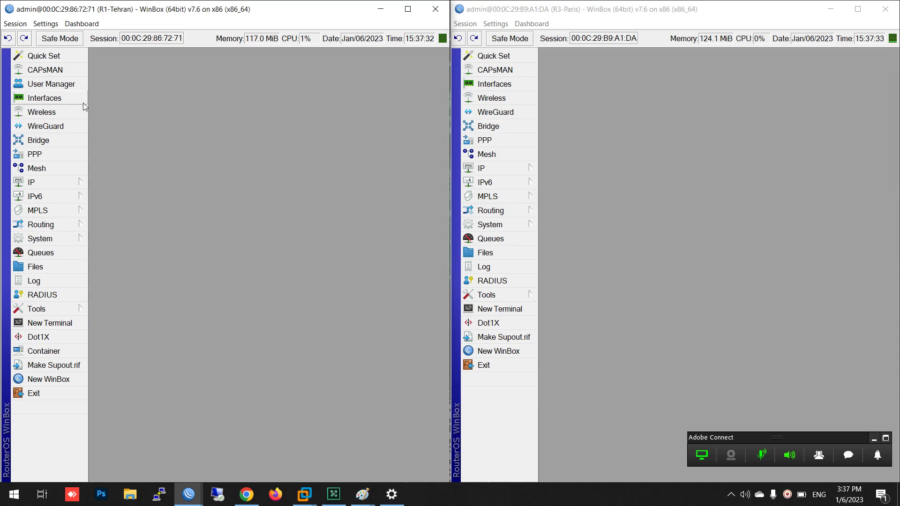
Disable Tehran's l2tp-out1 client in the interface list
click(45, 98)
scroll(172, 216, down, 1)
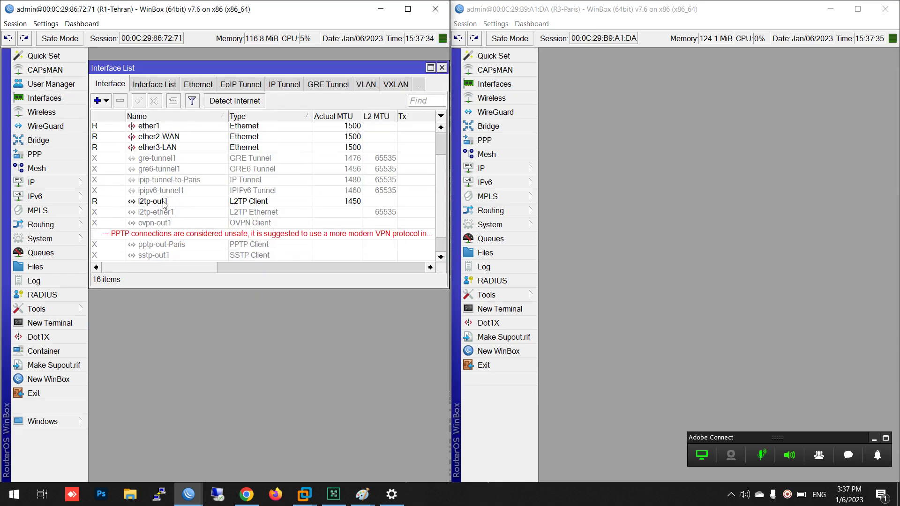
click(164, 202)
click(154, 101)
scroll(244, 265, down, 1)
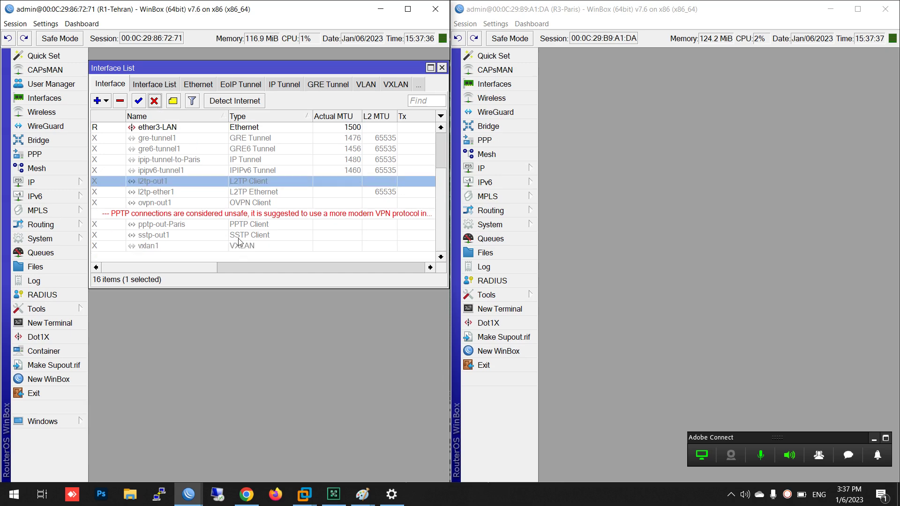
Close the interface lists on both the Paris and Tehran routers
click(491, 83)
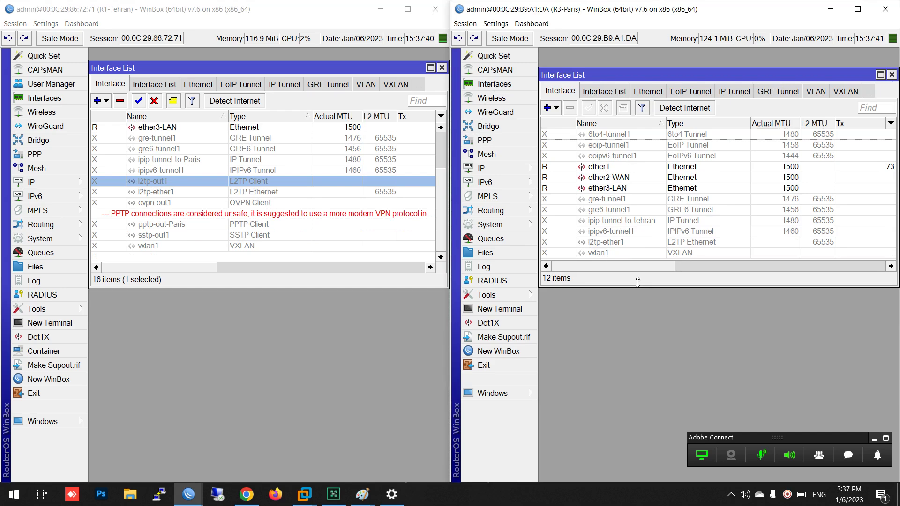
key(Escape)
click(391, 284)
key(Escape)
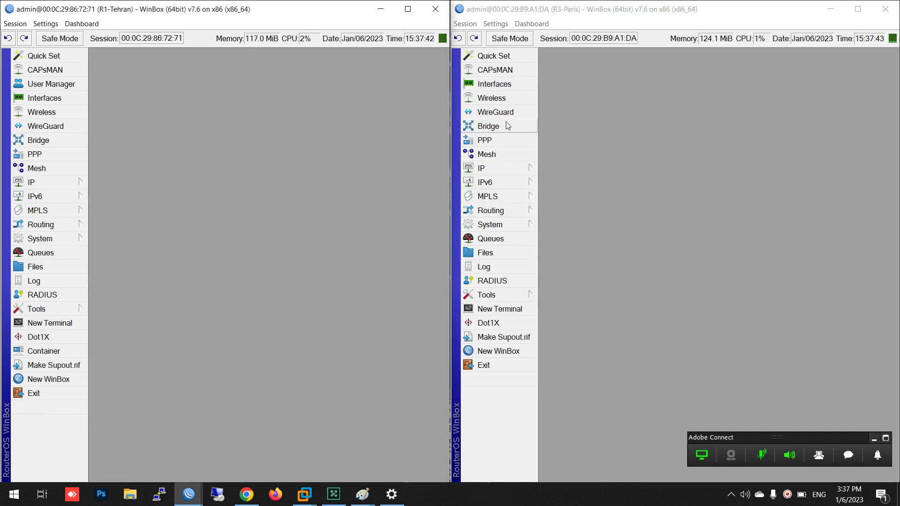
Open WireGuard on Paris and Tehran and switch each from peers to the WireGuard interfaces tab
click(500, 118)
click(45, 126)
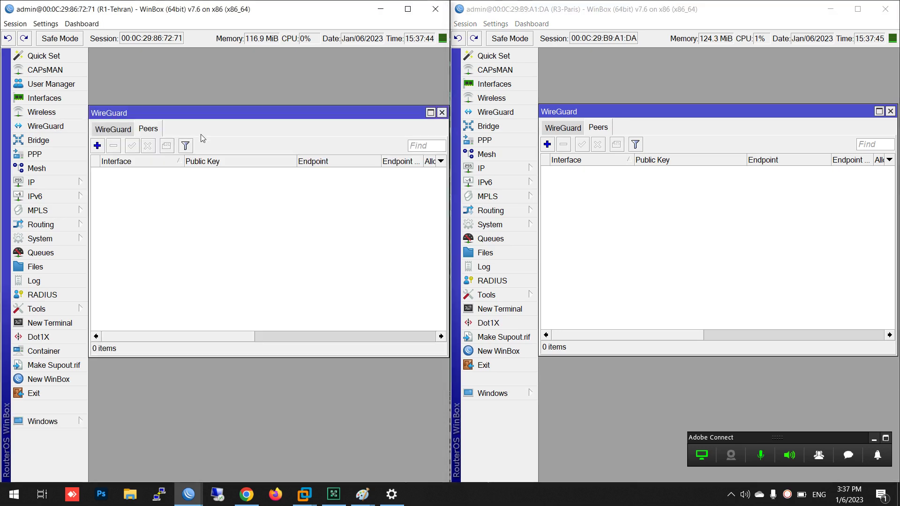
click(110, 130)
click(563, 129)
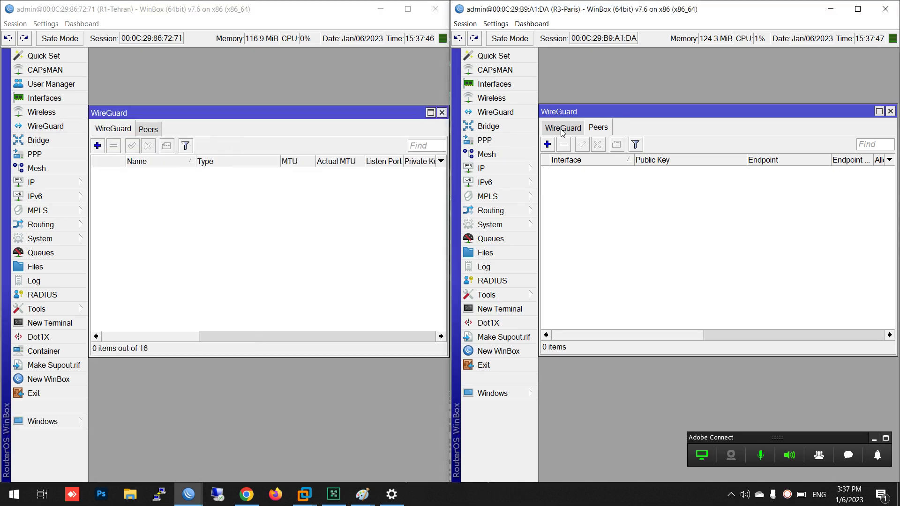
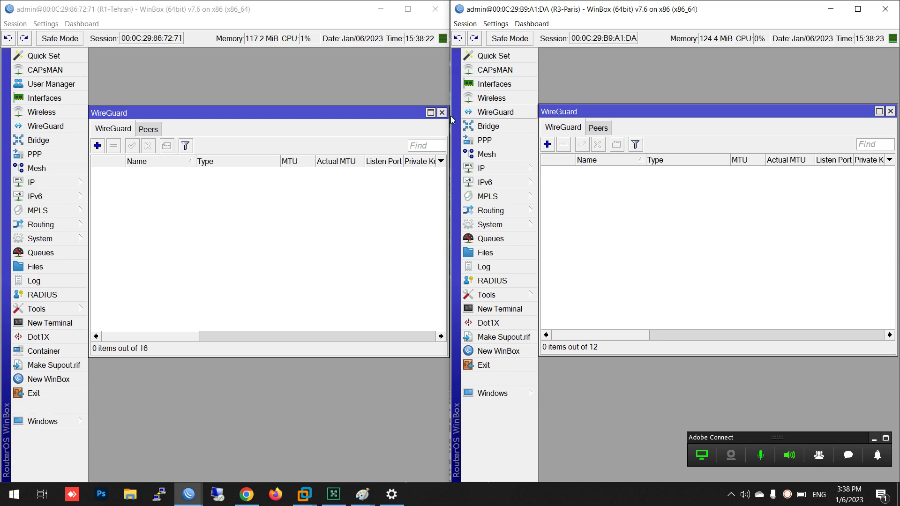
Start a new WireGuard interface on Tehran and rearrange the Tehran and Paris WireGuard windows
click(98, 146)
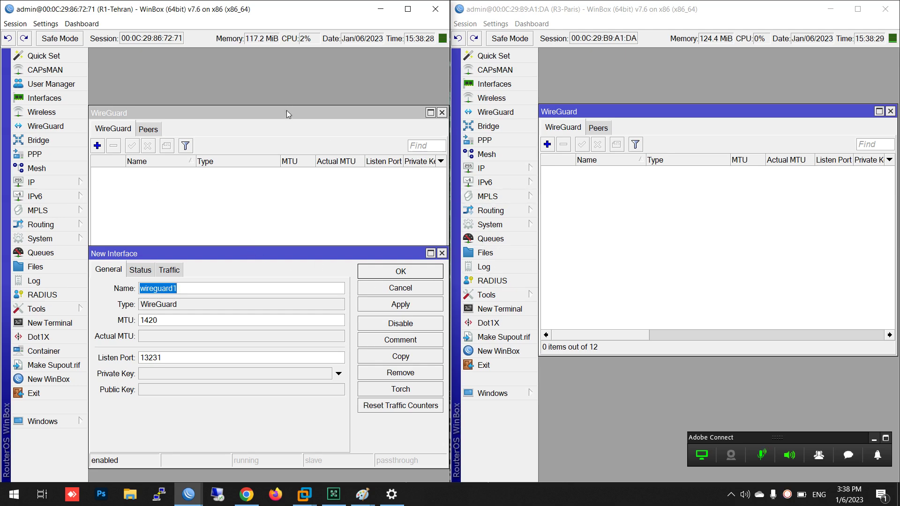
drag(287, 114, 289, 68)
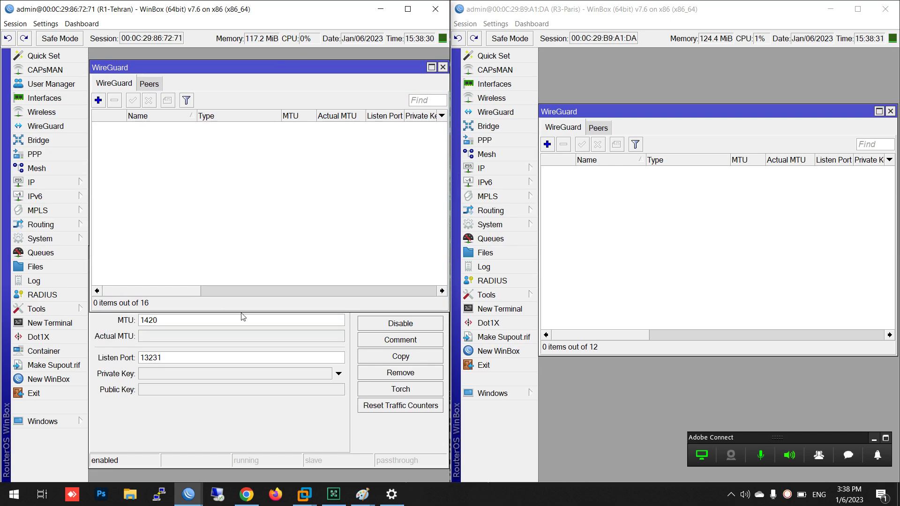
drag(242, 312, 243, 228)
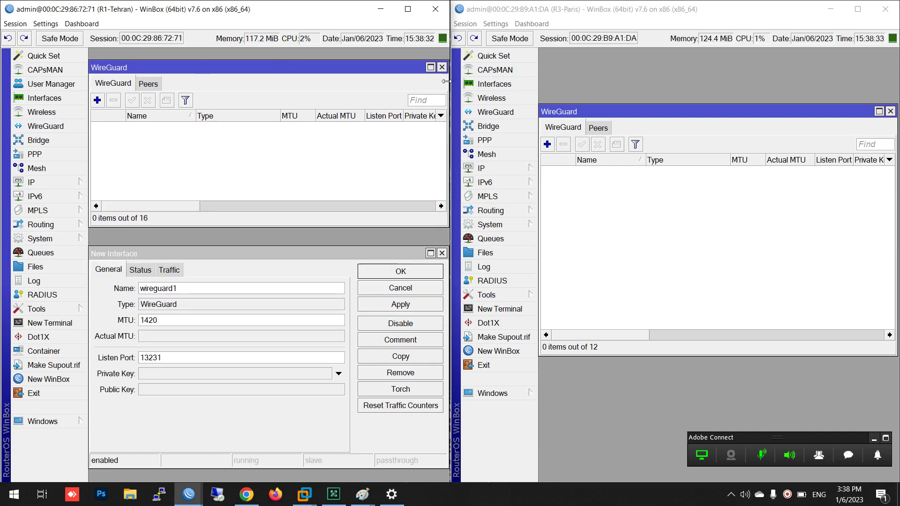
drag(679, 113, 678, 70)
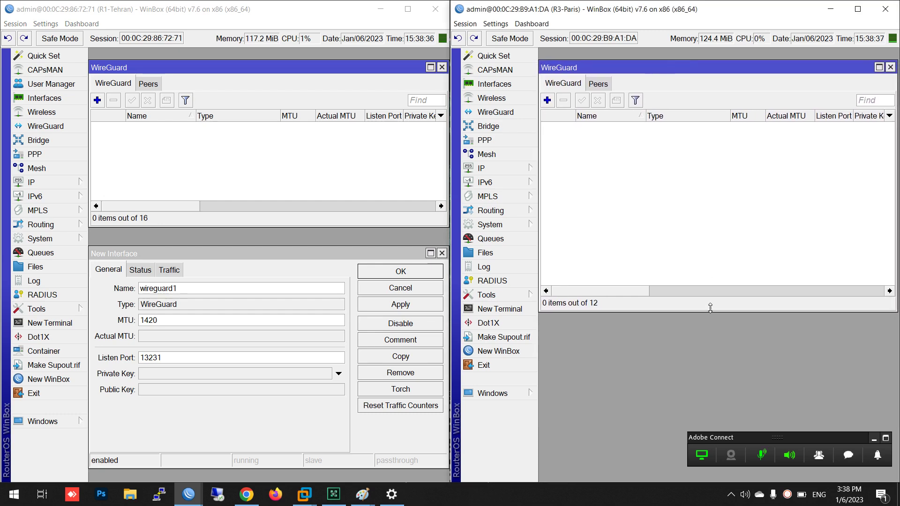
drag(710, 308, 715, 229)
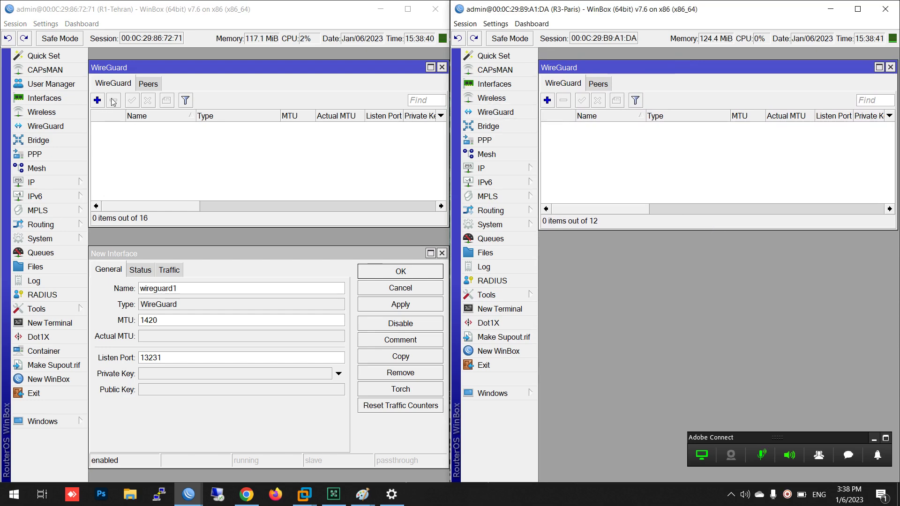
drag(218, 253, 219, 123)
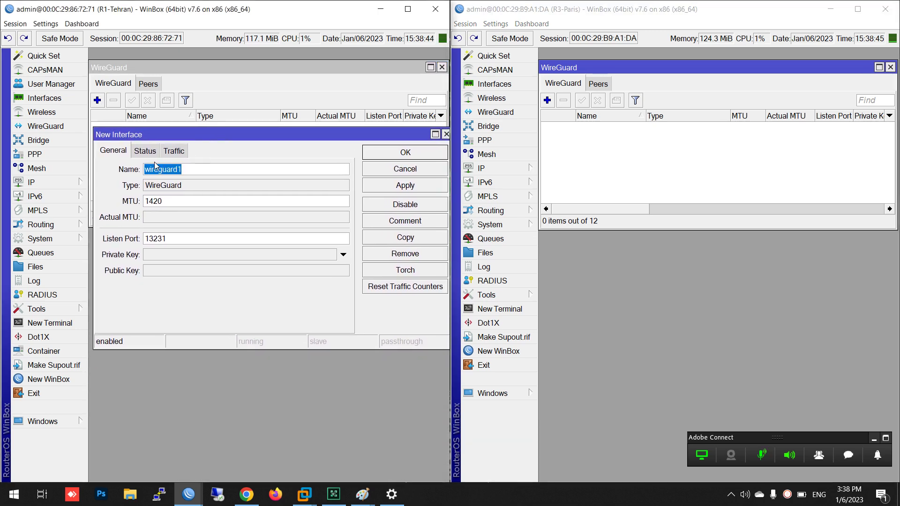
Keep name wireguard1 and listen port 13231, then apply to generate the Tehran keys
click(206, 171)
drag(195, 170, 133, 166)
drag(171, 239, 142, 239)
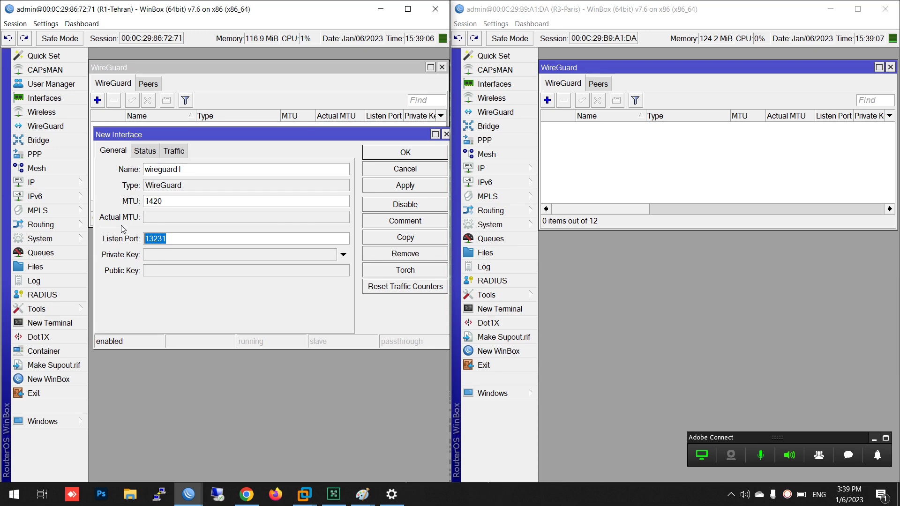
click(382, 189)
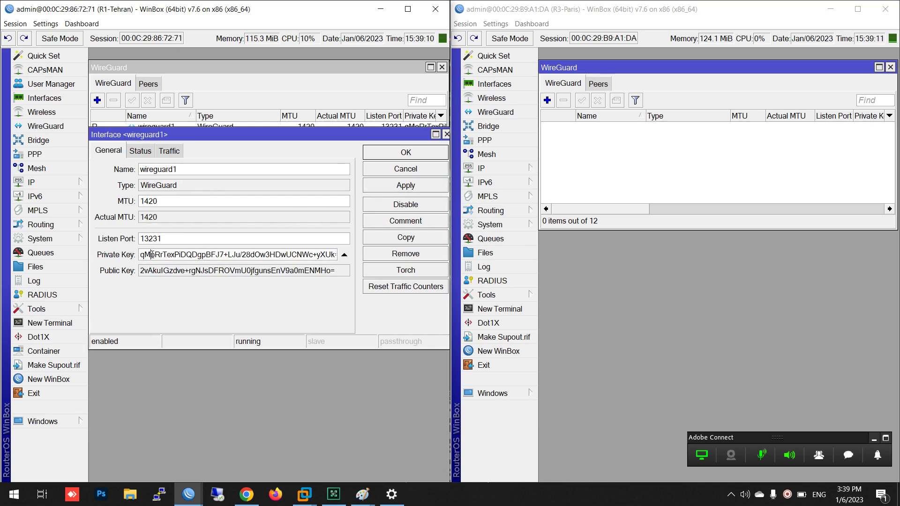
click(151, 277)
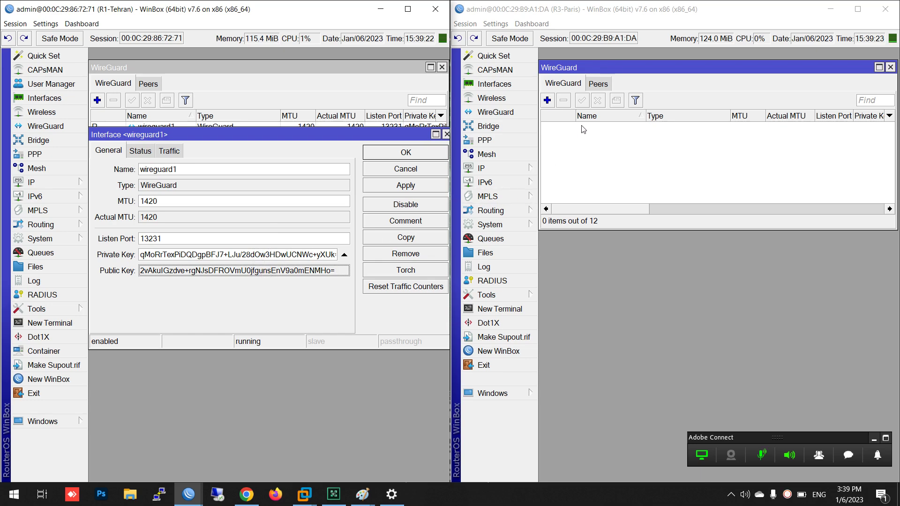
Add wireguard1 on Paris with port 13231 and MTU 1420, applying to generate its keys
click(548, 100)
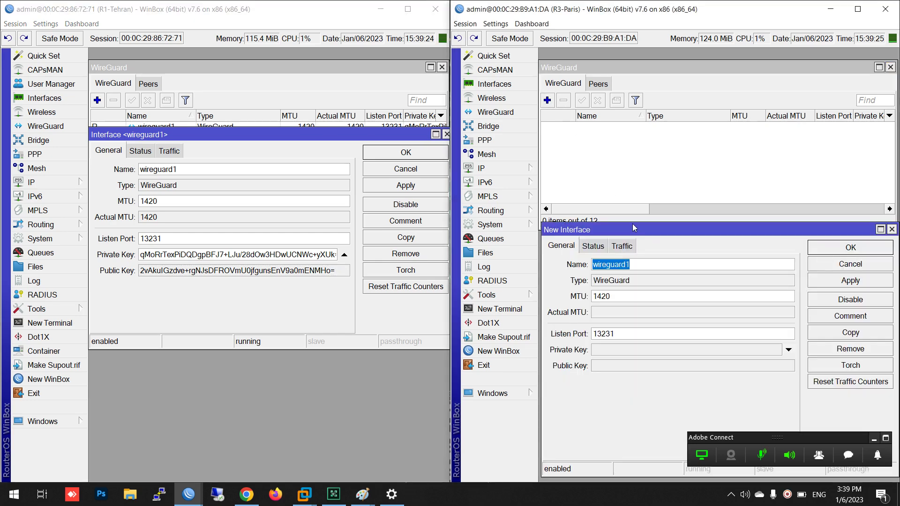
drag(635, 229, 631, 123)
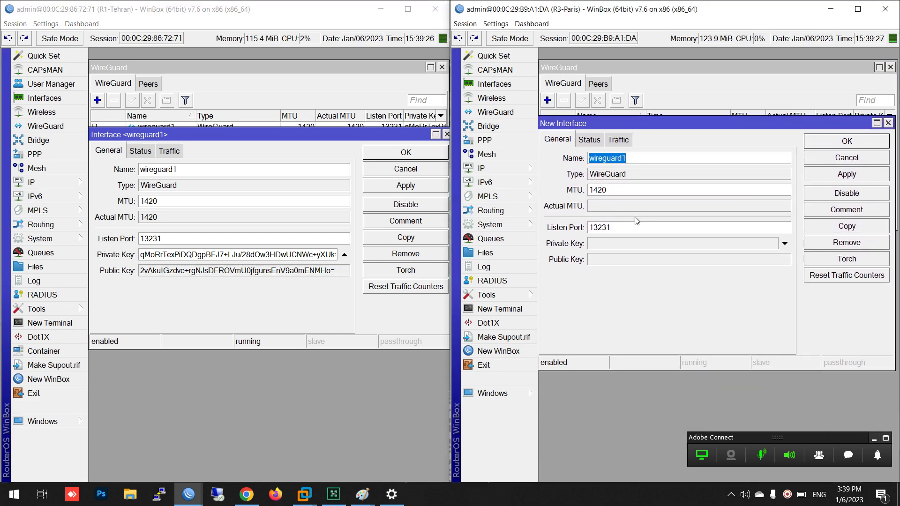
click(836, 176)
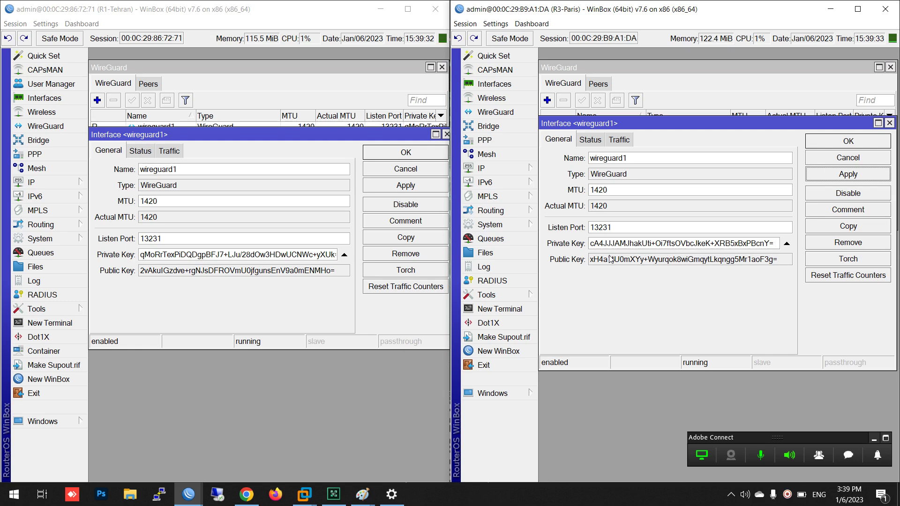
double_click(626, 191)
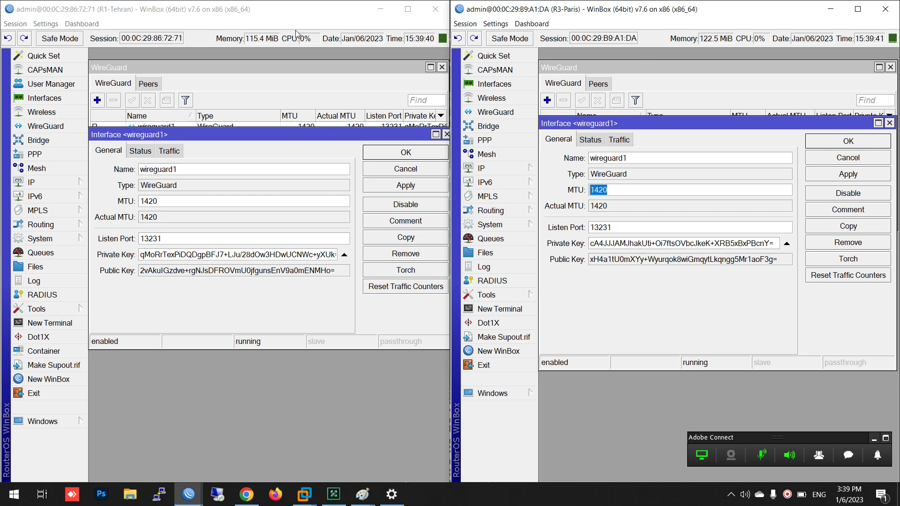
click(215, 70)
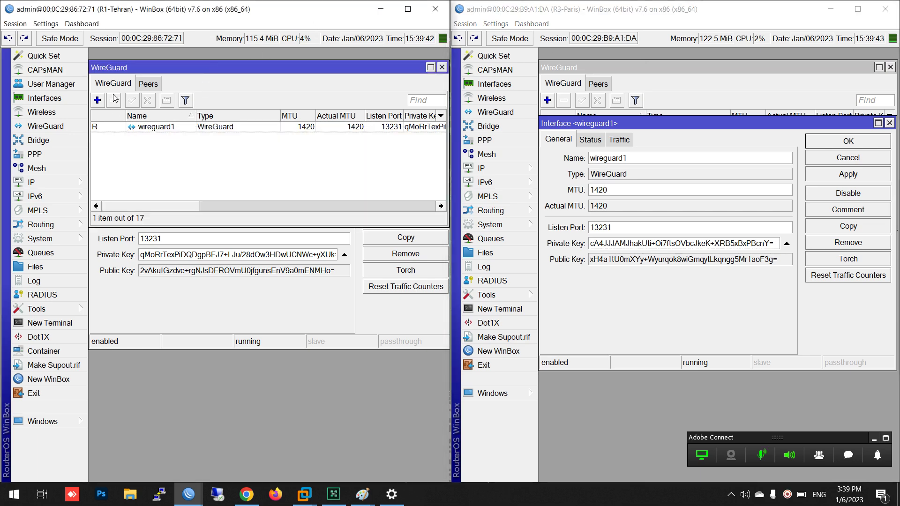
click(626, 72)
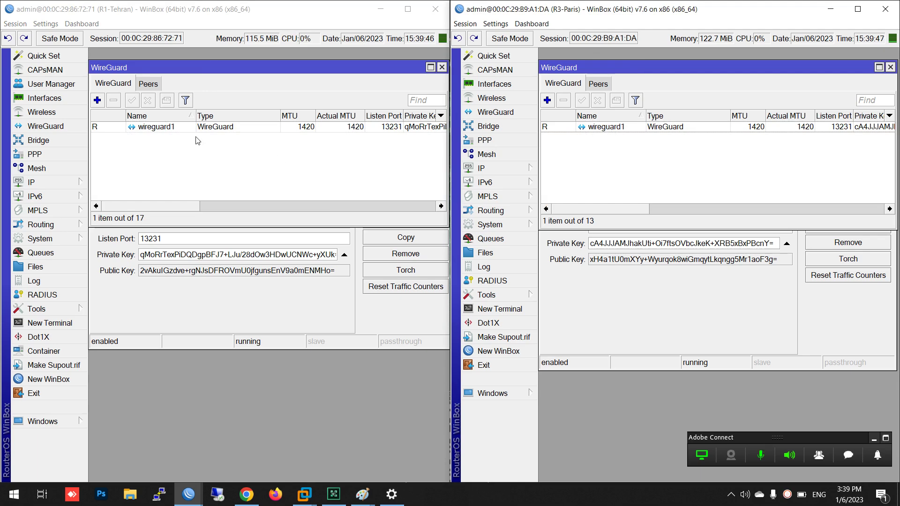
Show the empty Peers lists in the Tehran and Paris WireGuard windows
click(148, 84)
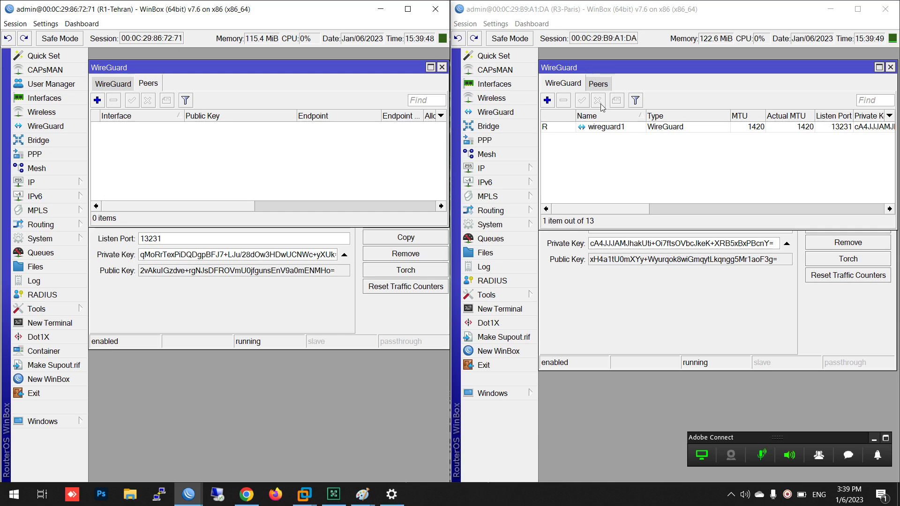
click(594, 85)
click(593, 84)
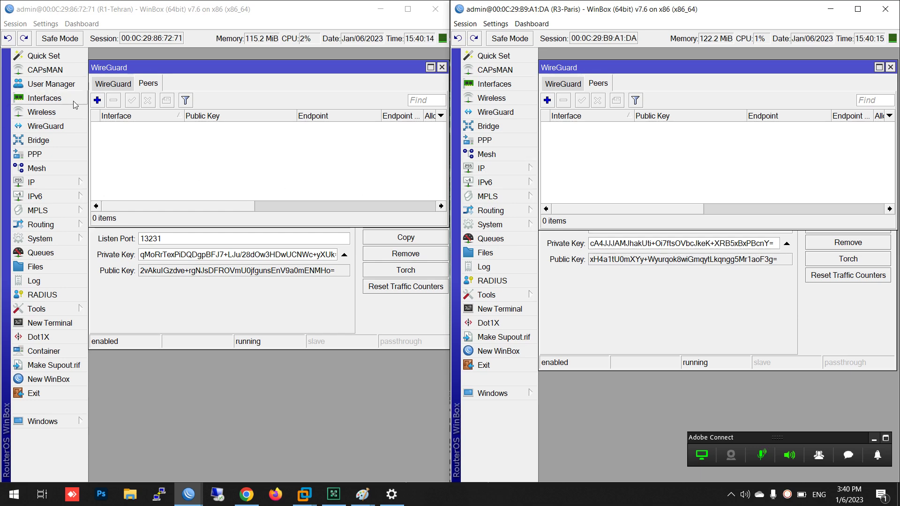
Open a new WireGuard peer form on both Tehran and Paris routers
click(97, 100)
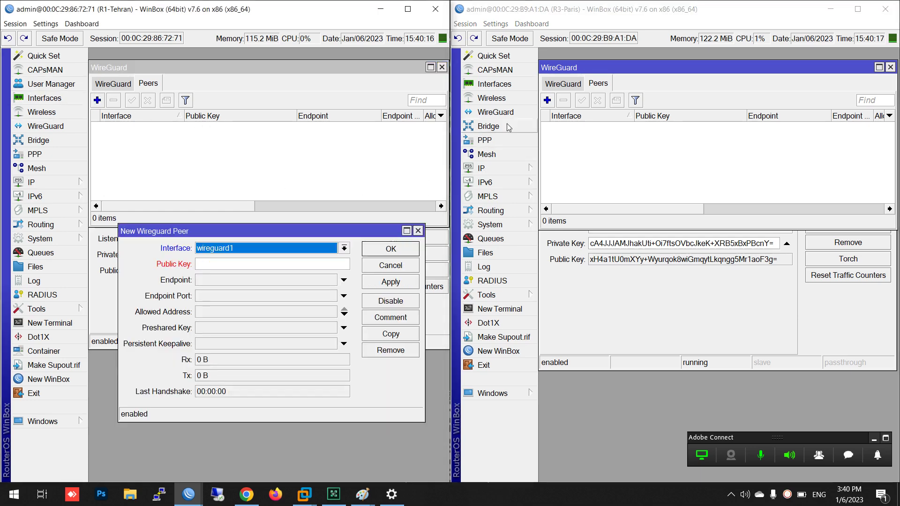
click(547, 100)
drag(635, 204, 639, 255)
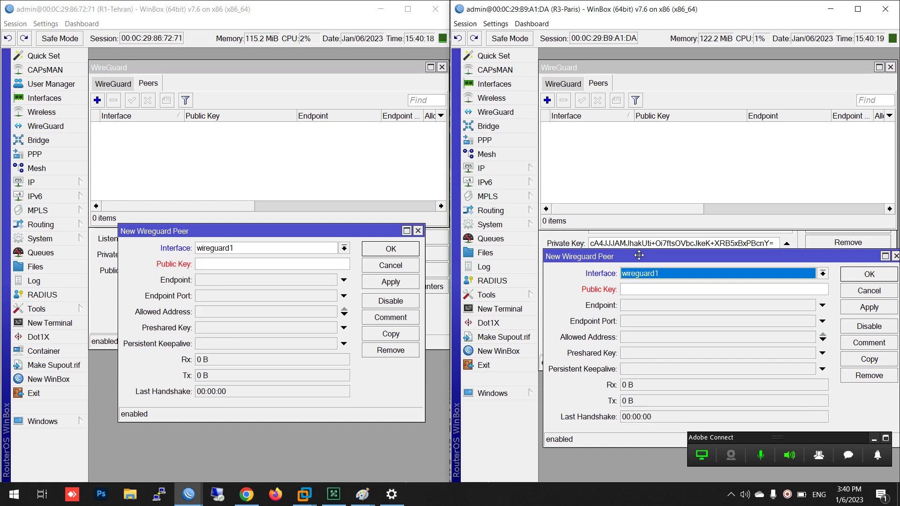
drag(550, 325, 577, 324)
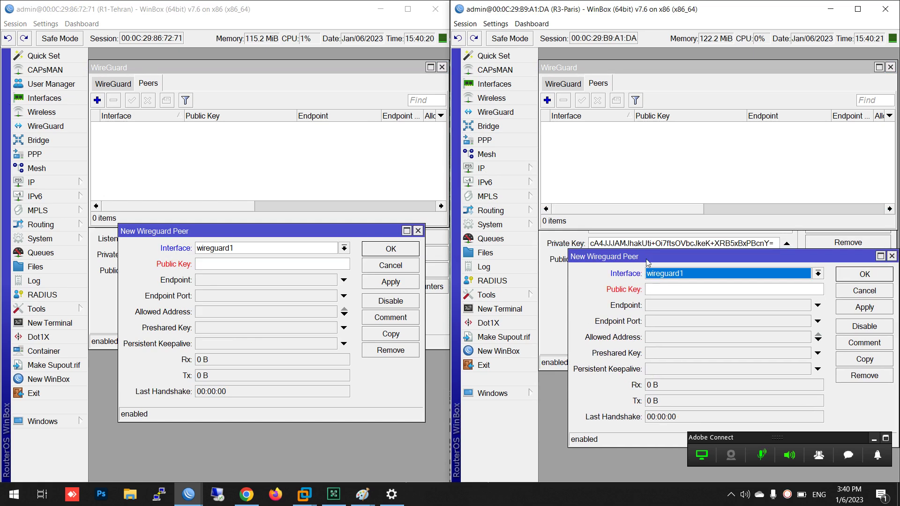
drag(644, 256, 631, 217)
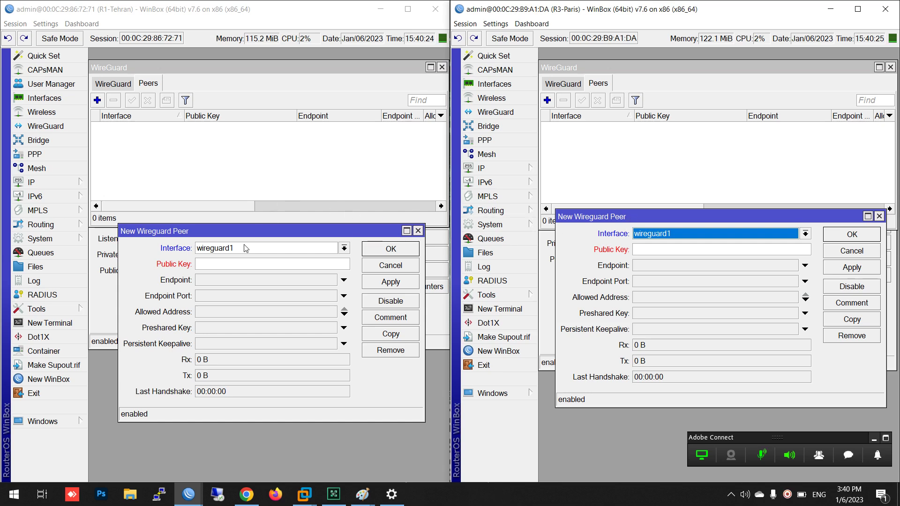
Copy the Paris interface public key into the Tehran peer's Public Key field
click(202, 264)
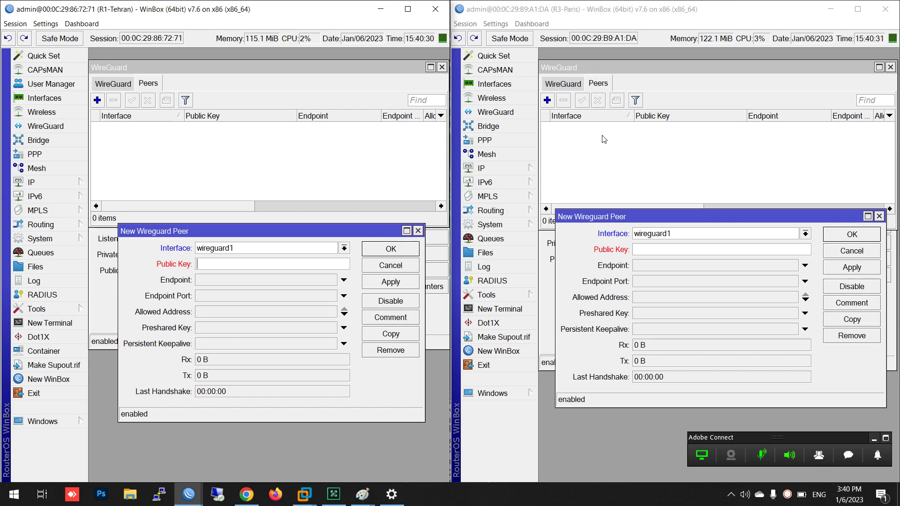
drag(607, 211, 601, 302)
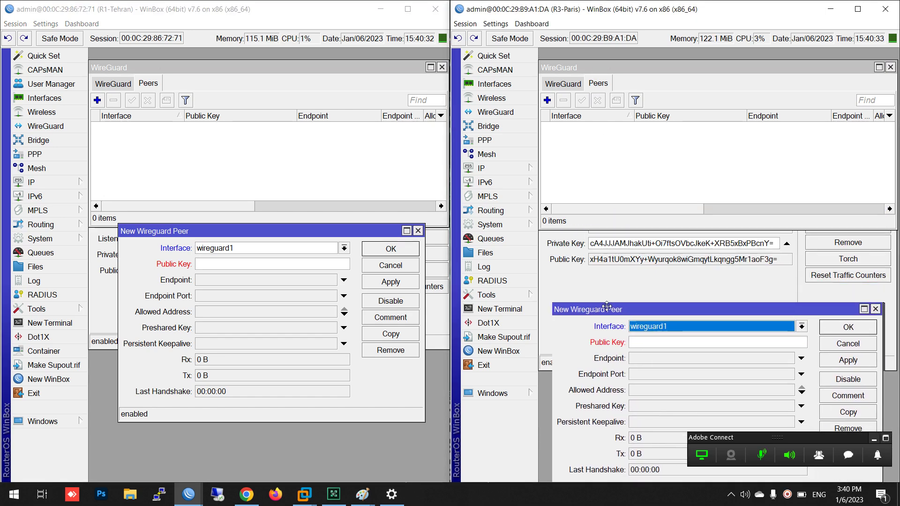
click(608, 296)
double_click(601, 264)
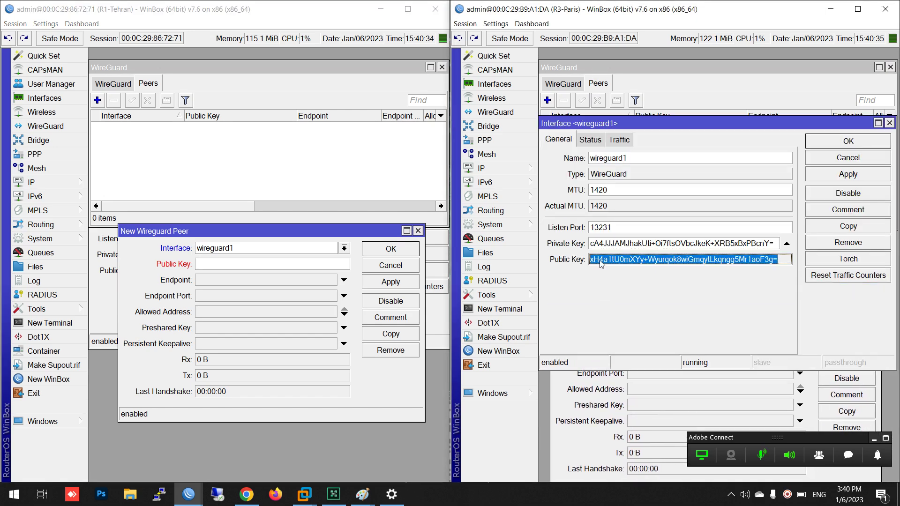
right_click(602, 264)
click(614, 267)
click(226, 263)
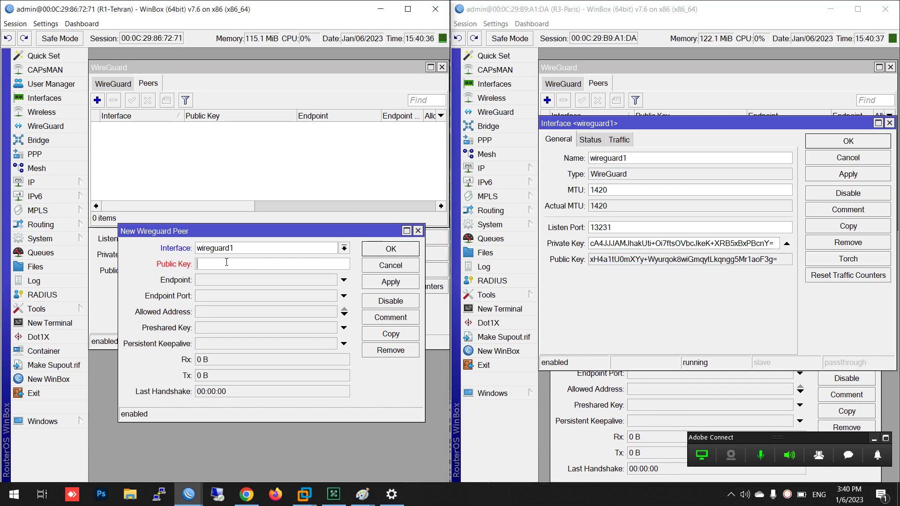
right_click(227, 263)
click(253, 289)
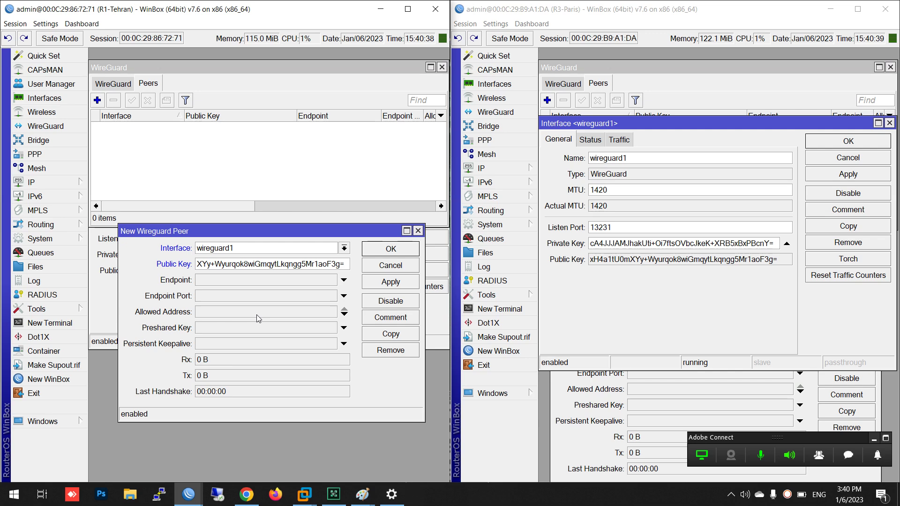
click(591, 425)
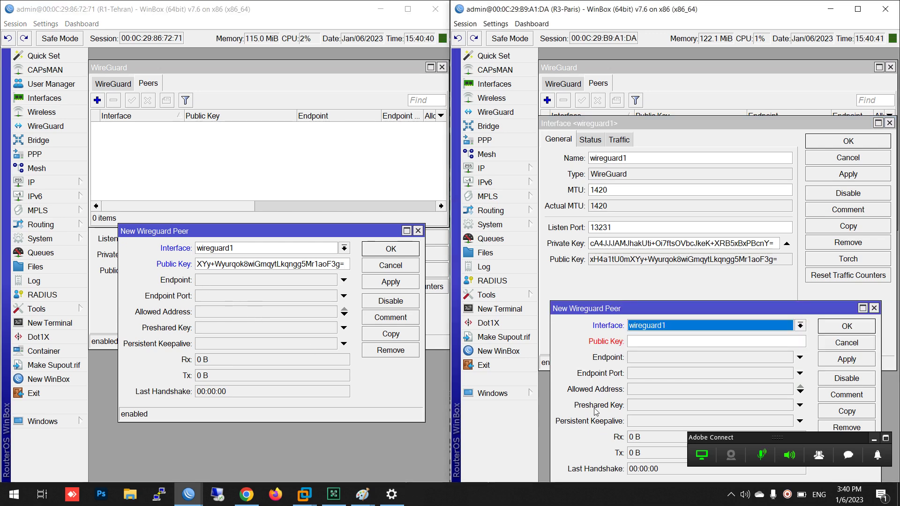
Copy the Tehran interface public key into the Paris peer's Public Key field
drag(599, 311, 599, 251)
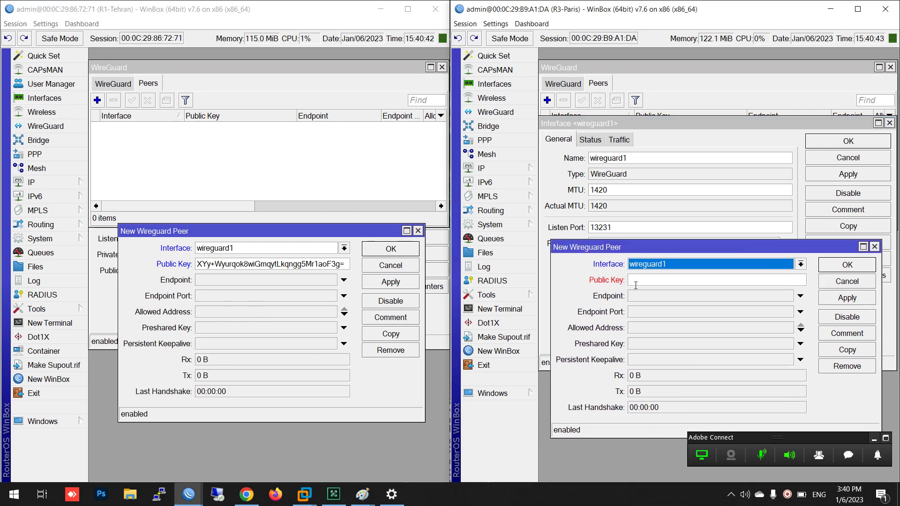
click(641, 282)
click(95, 303)
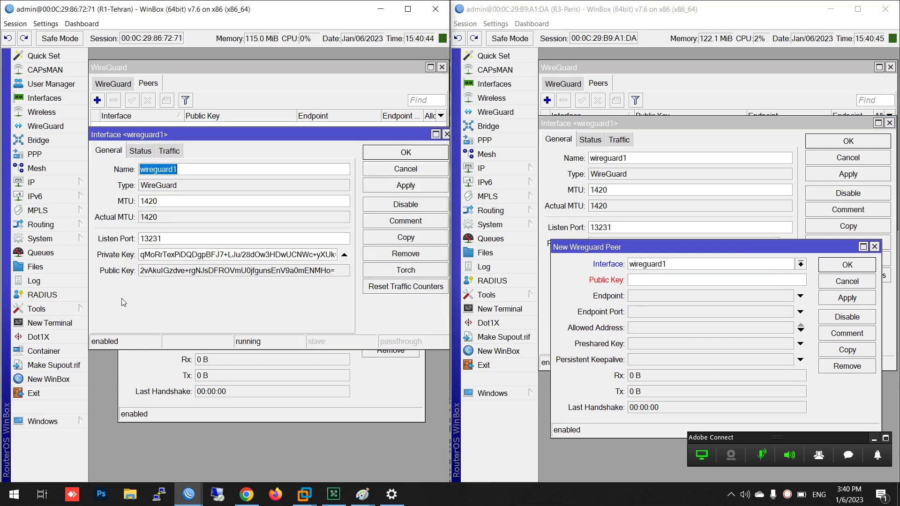
triple_click(189, 274)
right_click(190, 274)
click(213, 280)
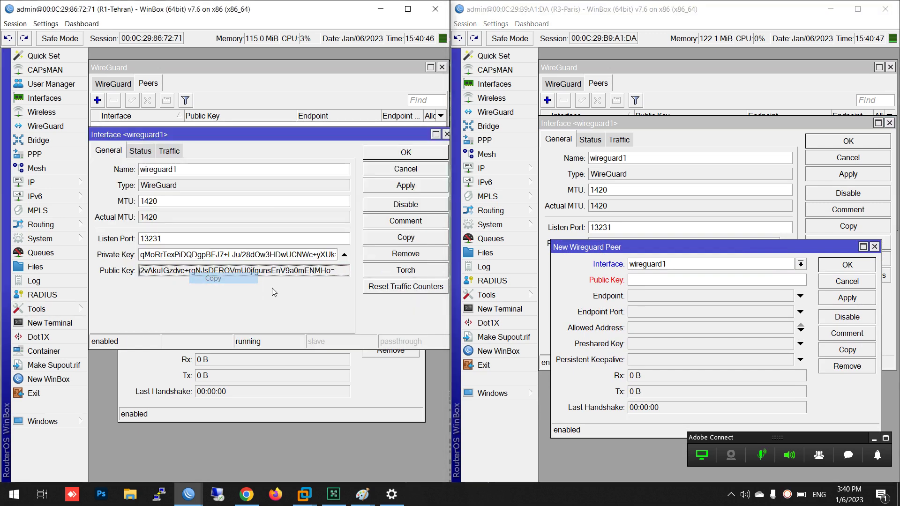
click(645, 279)
right_click(645, 279)
click(680, 310)
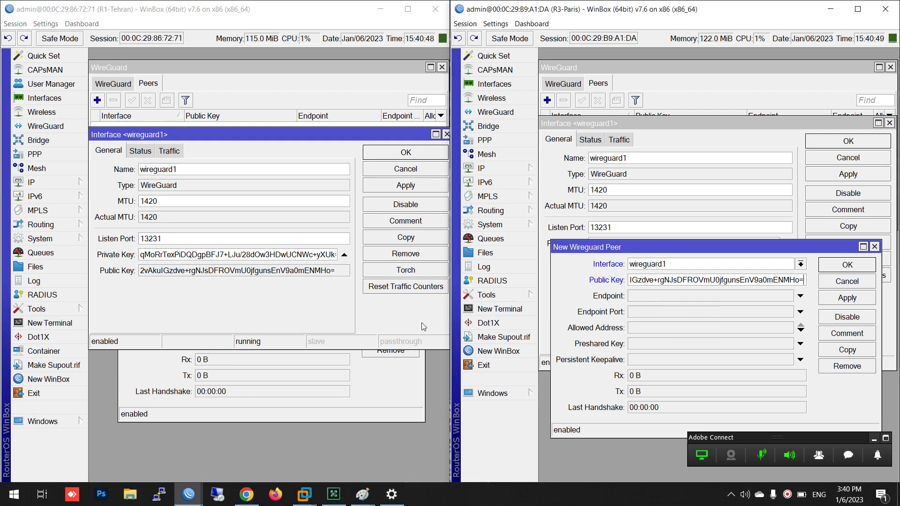
Copy listen port 13231, then close both routers' wireguard1 interface settings
click(151, 239)
double_click(151, 239)
right_click(153, 239)
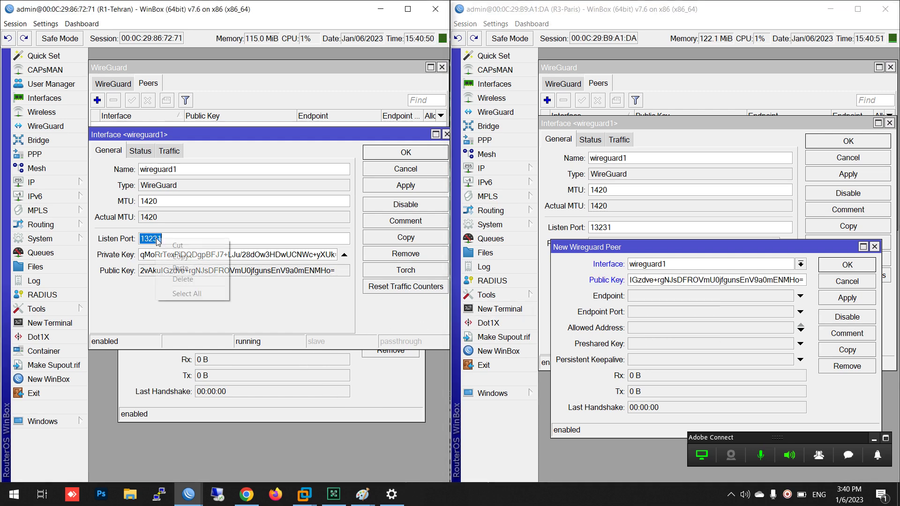
click(185, 258)
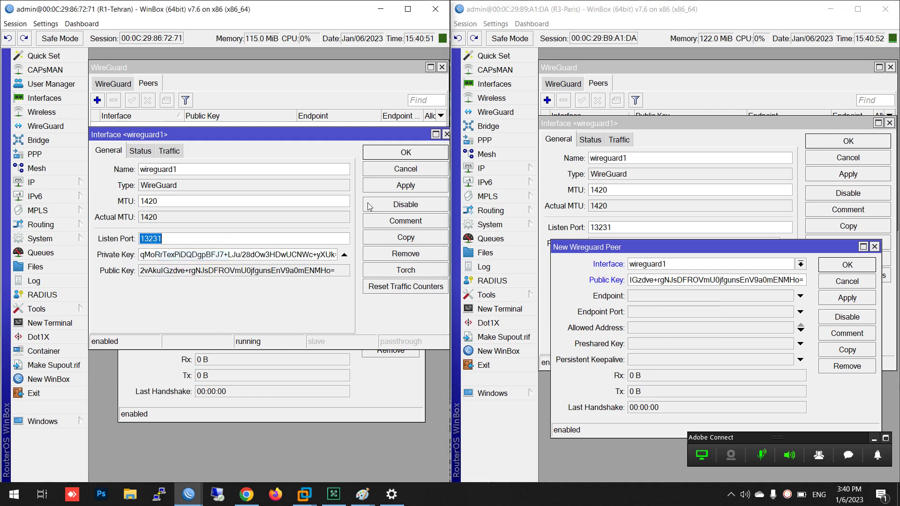
click(399, 158)
click(821, 144)
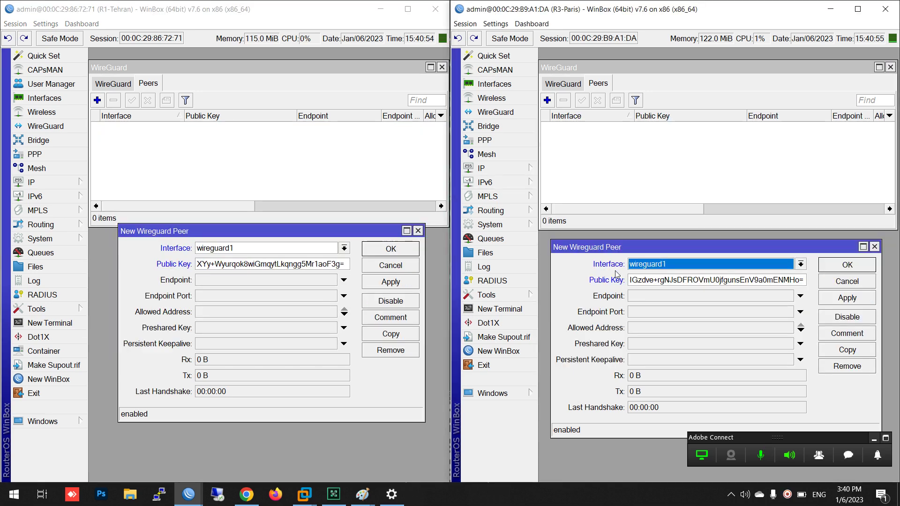
drag(673, 250, 682, 177)
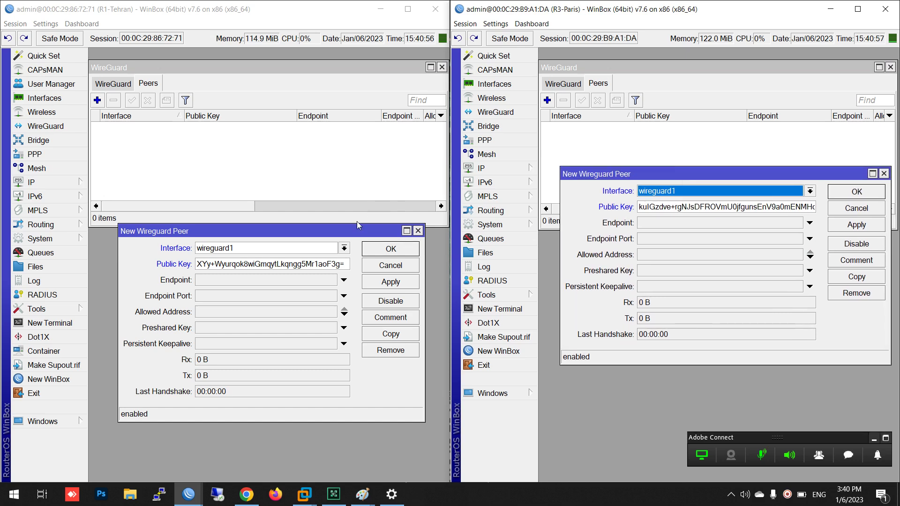
drag(356, 231, 348, 171)
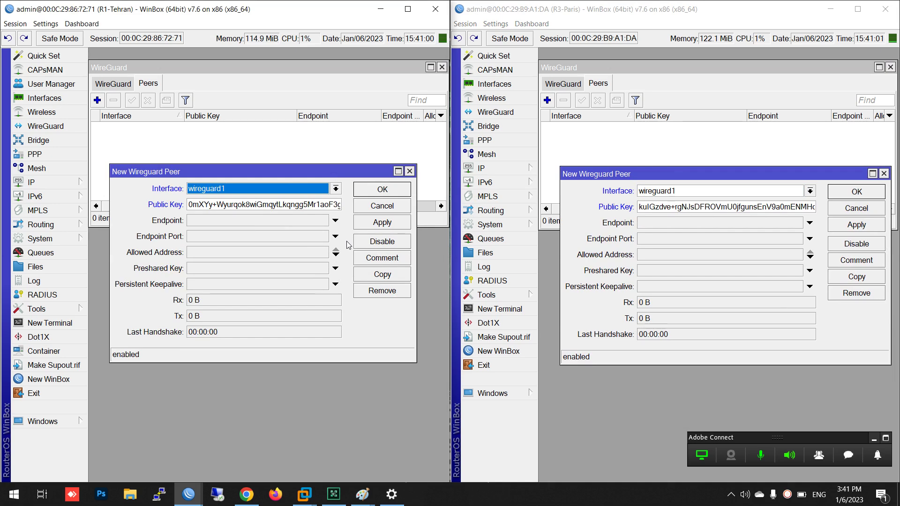
click(212, 222)
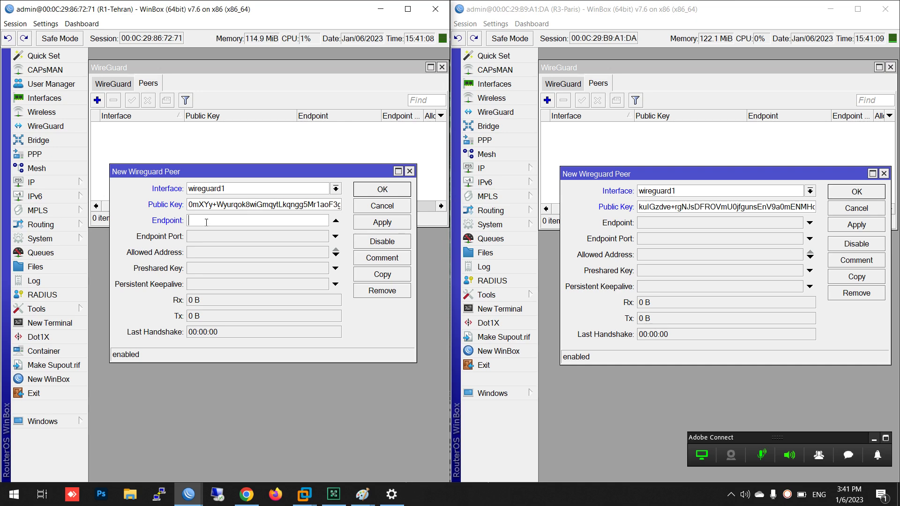
Give the Tehran peer endpoint 90.80.70.2, port 13231 and allowed address 0.0.0.0/0
text(90.80.70.2)
click(204, 234)
right_click(202, 238)
click(221, 269)
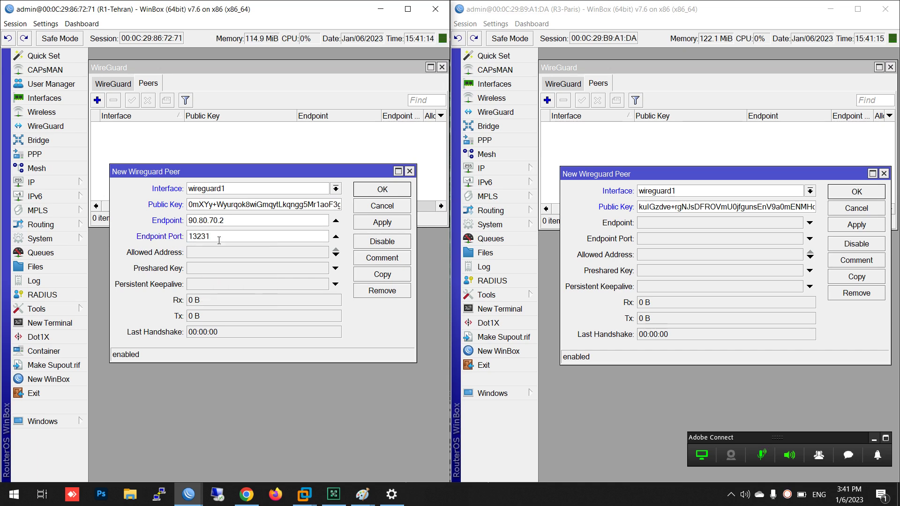
click(211, 254)
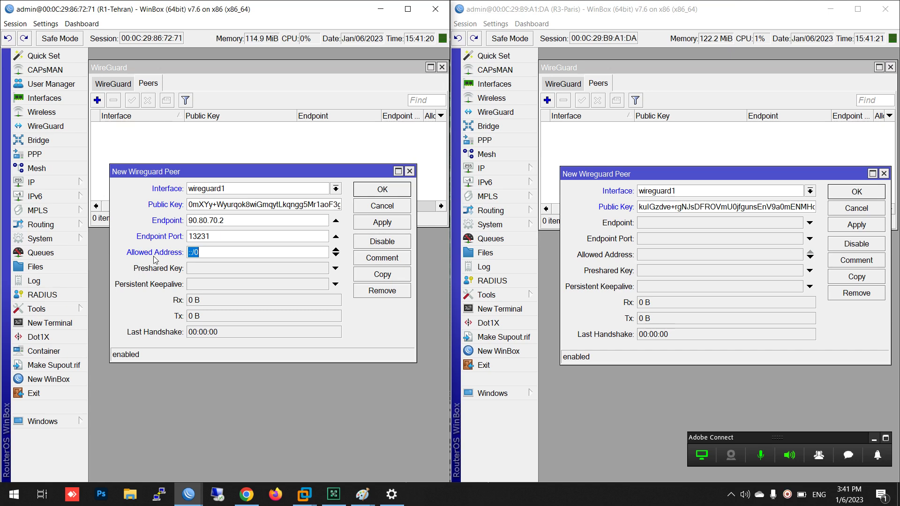
text(0.0.0.0)
click(651, 252)
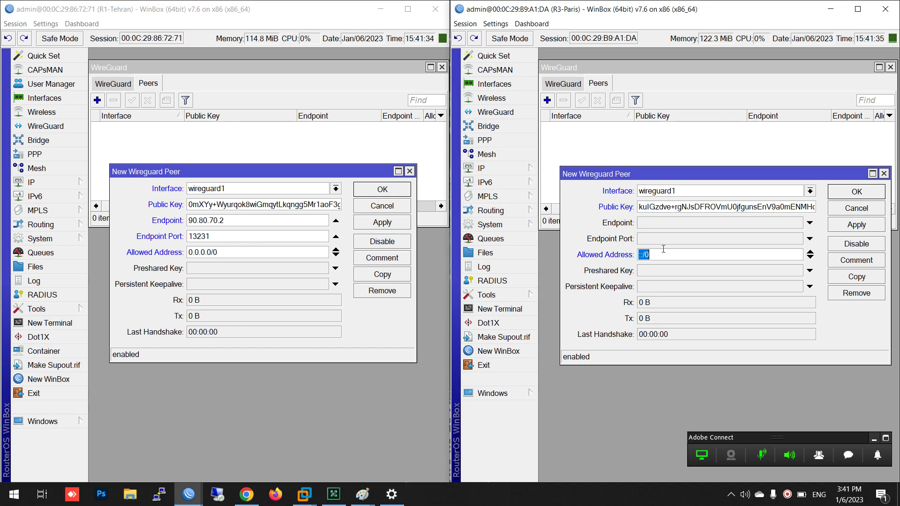
Set the Paris peer's allowed address to 0.0.0.0/0, removing the extra ::/0 entries
text(0.0.0.0/0)
click(810, 257)
click(810, 258)
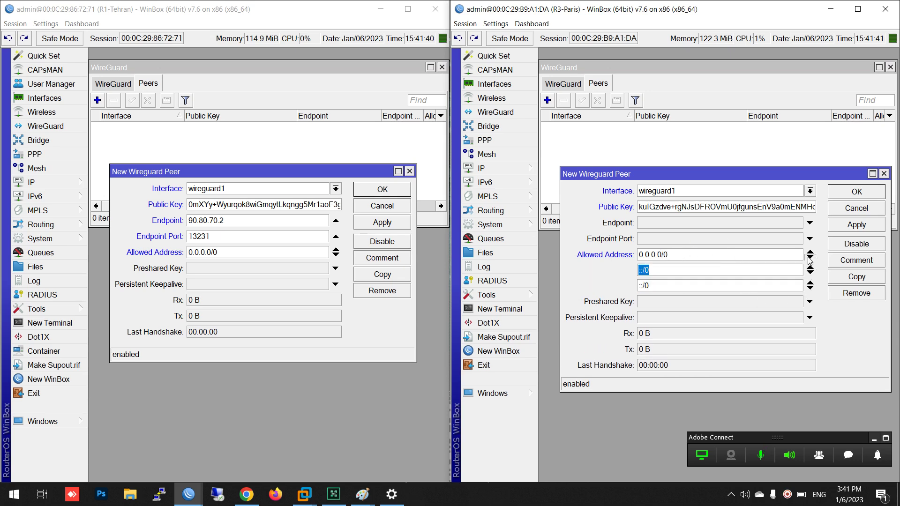
click(810, 258)
click(809, 273)
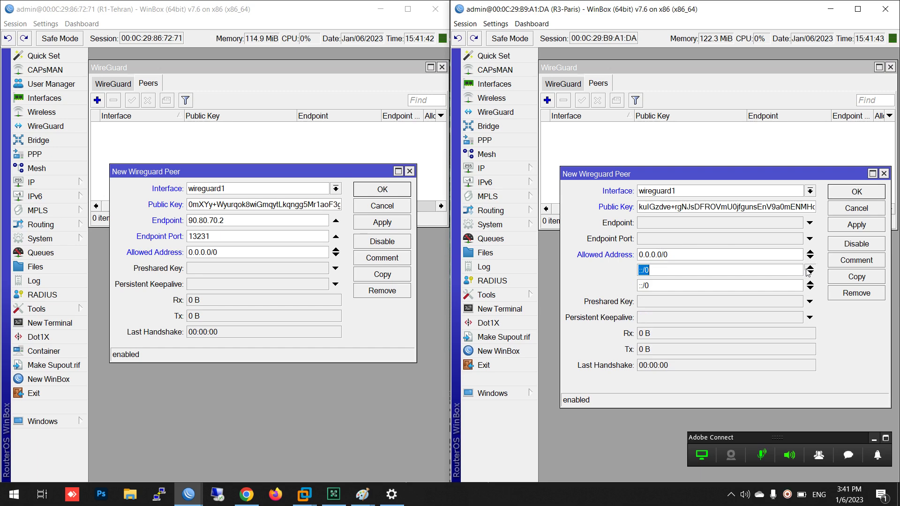
click(810, 272)
click(809, 273)
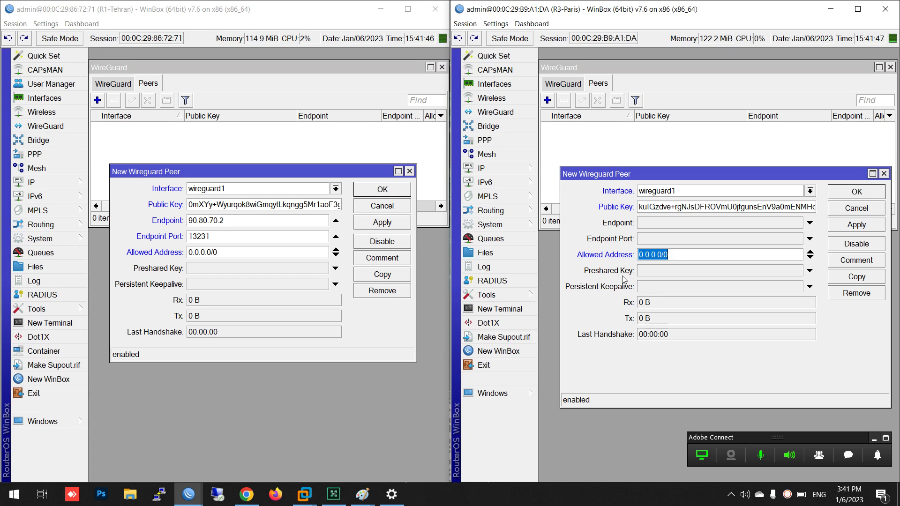
Set Paris peer endpoint 10.20.30.2 port 13231, then save the peers on Paris and Tehran
click(662, 226)
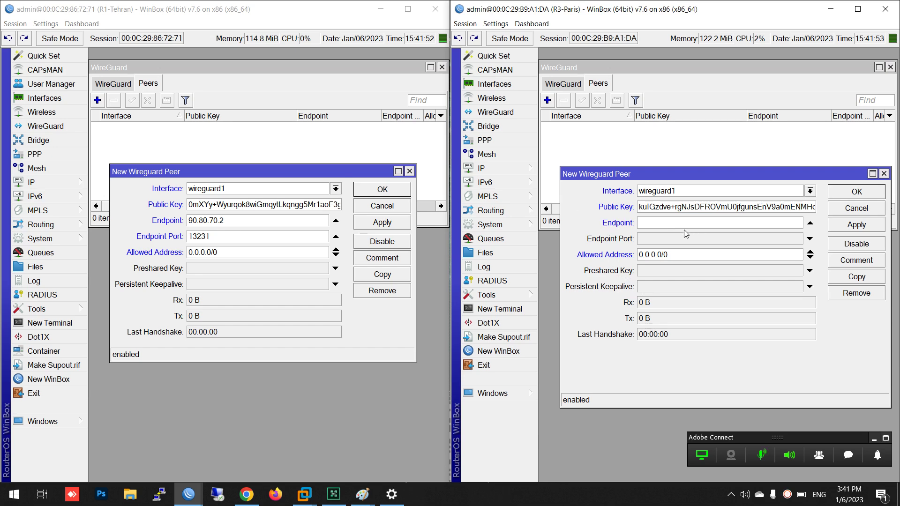
text(10.20.30.2)
click(685, 240)
right_click(682, 240)
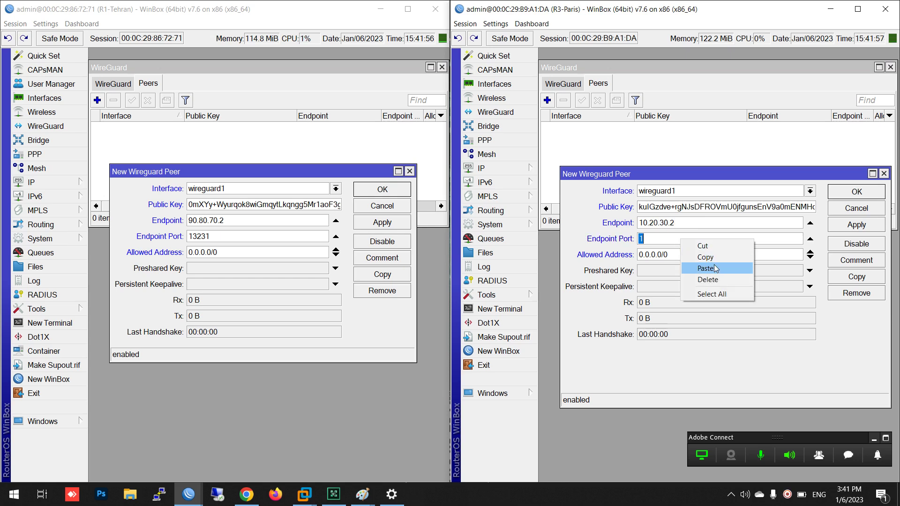
click(716, 268)
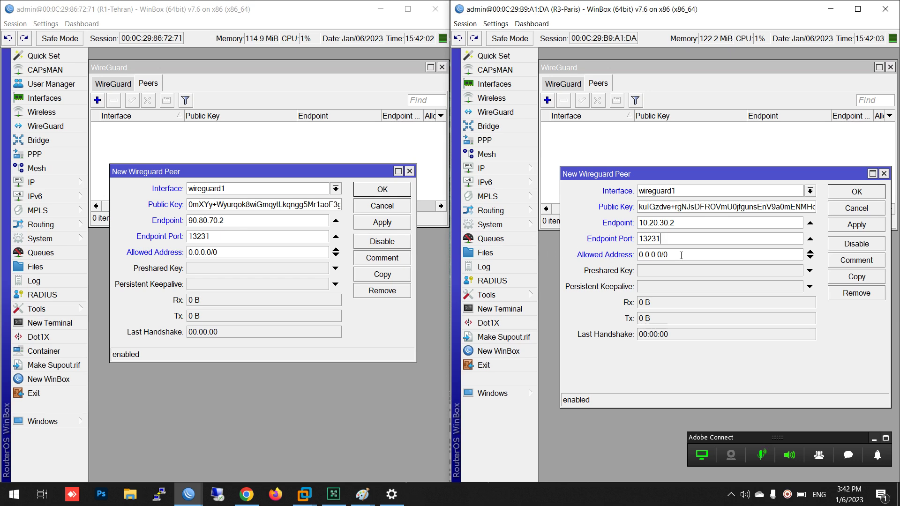
click(836, 229)
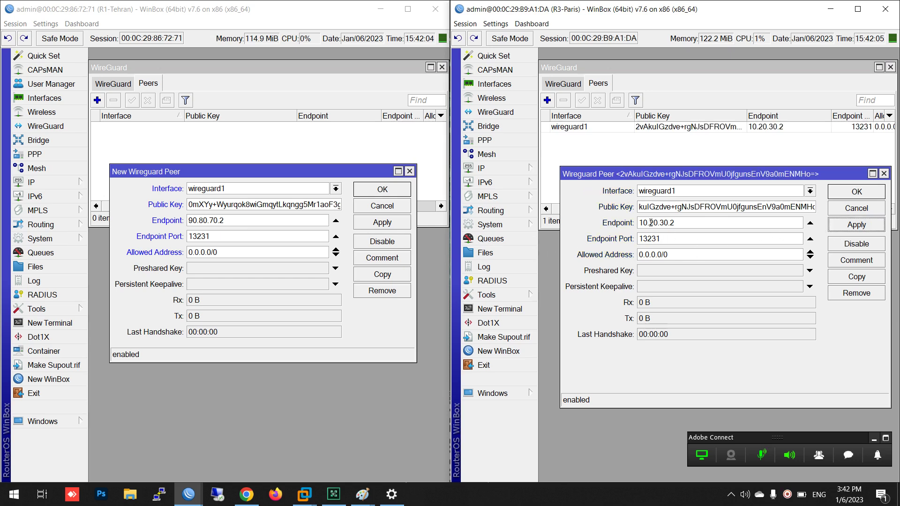
click(371, 223)
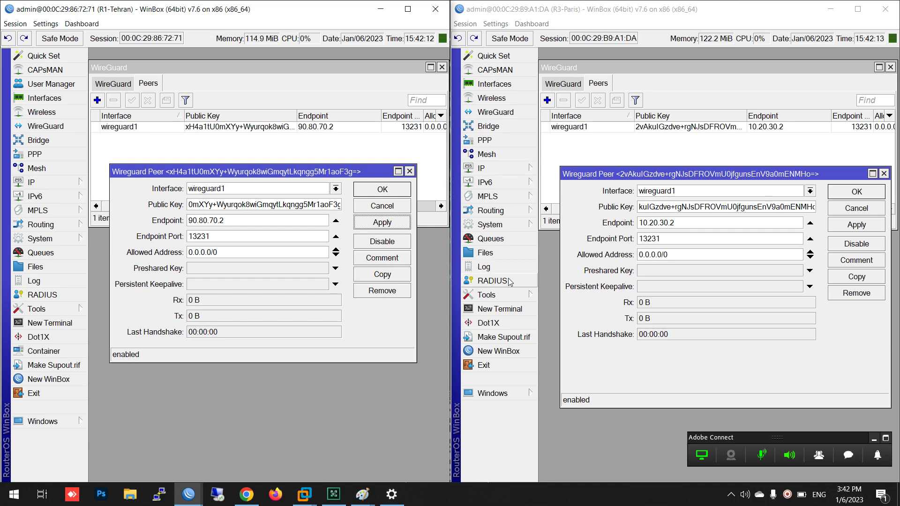
drag(386, 362, 387, 396)
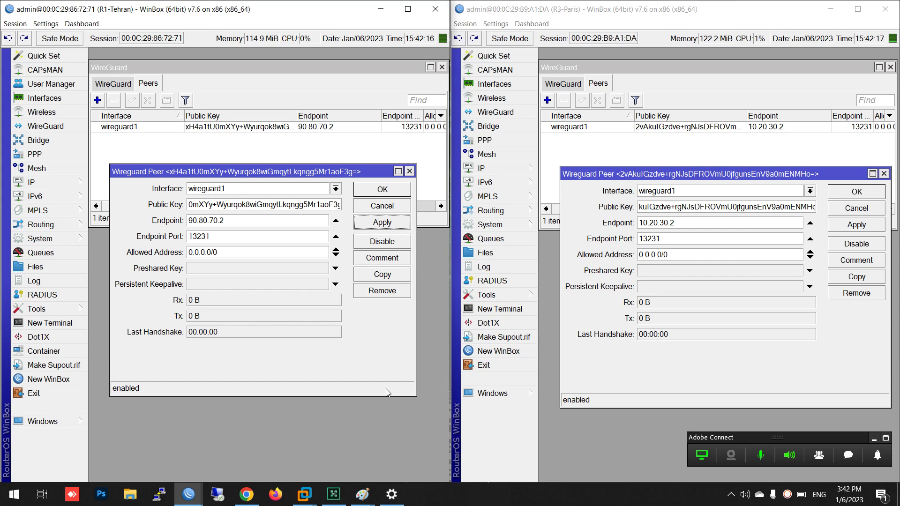
click(514, 164)
Enter 192.168.88.1/30 on Paris and add 192.168.88.2/30 on Tehran's wireguard1
click(583, 153)
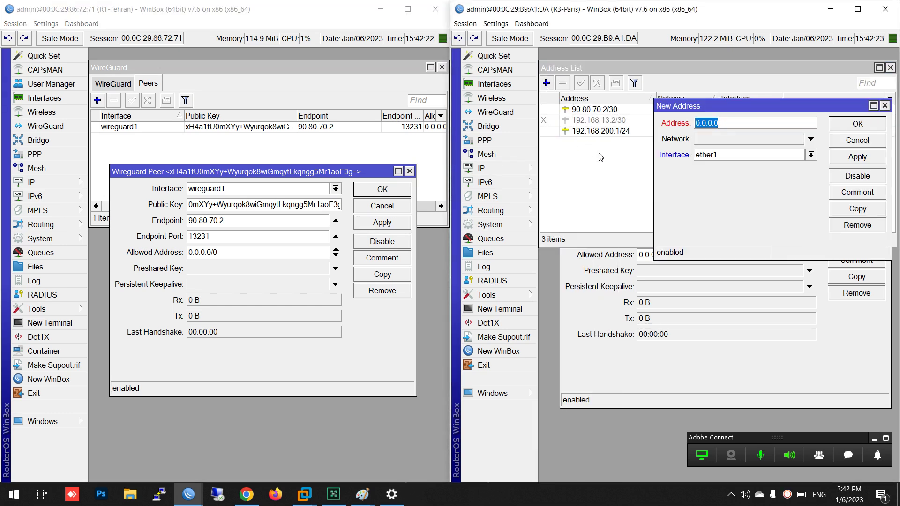
text(192.168.88.1/30)
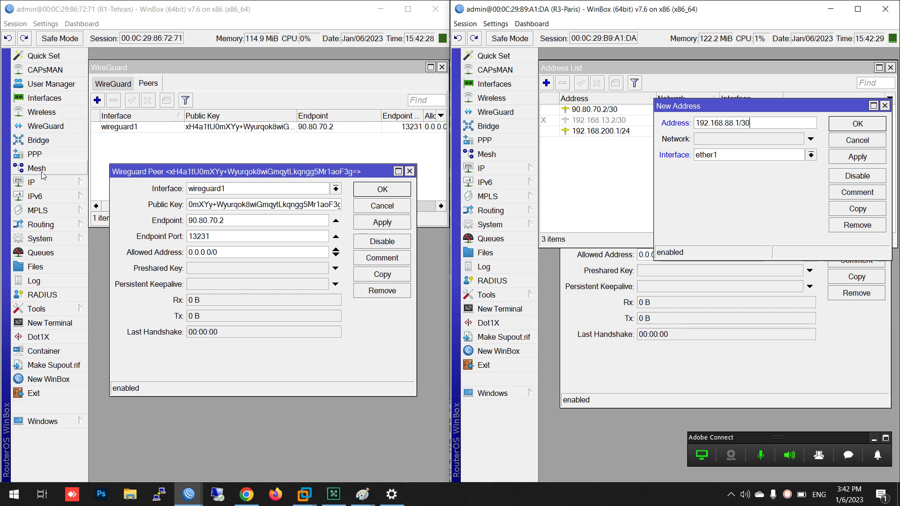
click(32, 182)
click(104, 151)
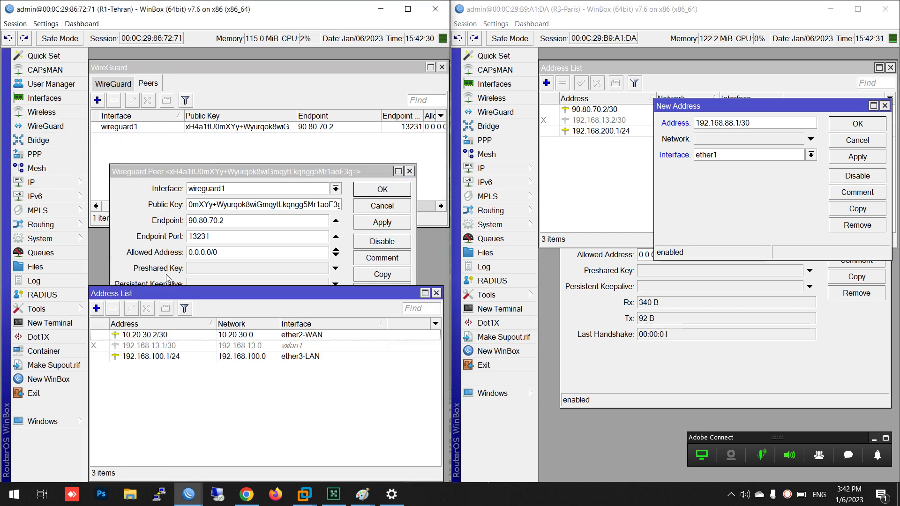
click(100, 310)
text(19)
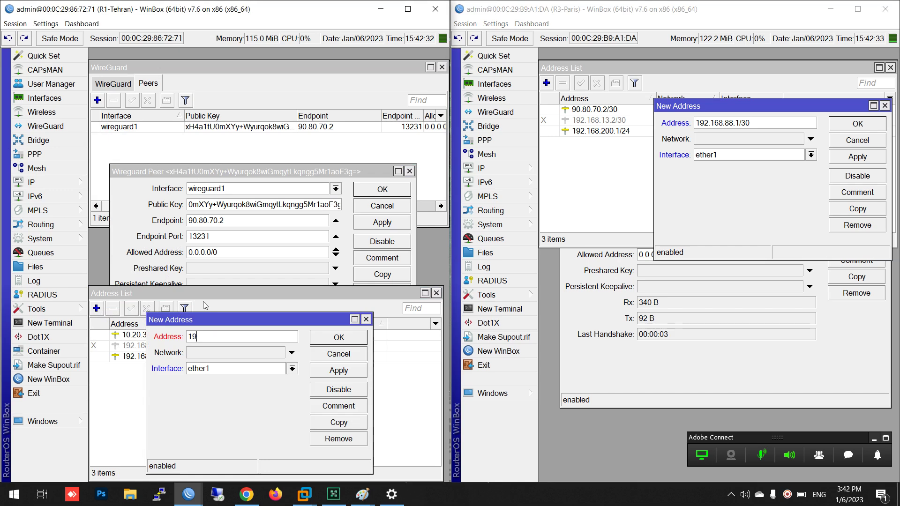
text(2.168.88.0/30)
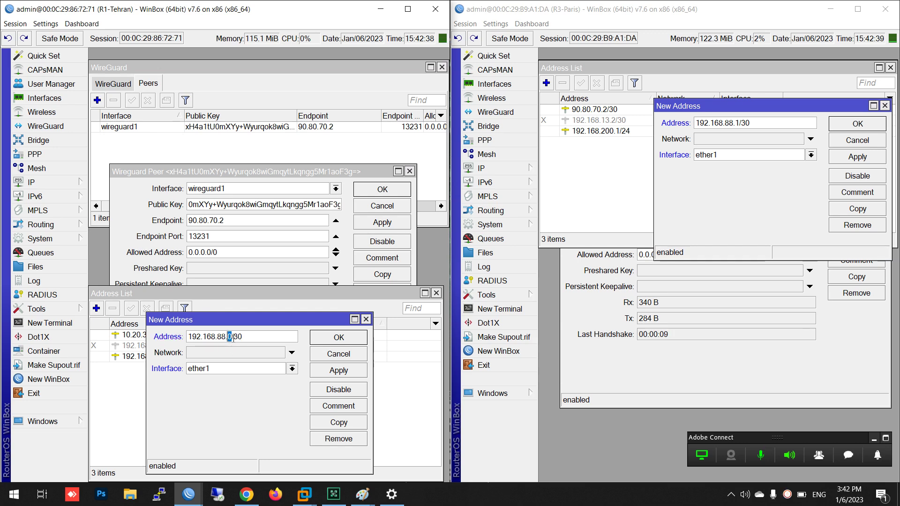
key(BackSpace)
text(2)
click(232, 369)
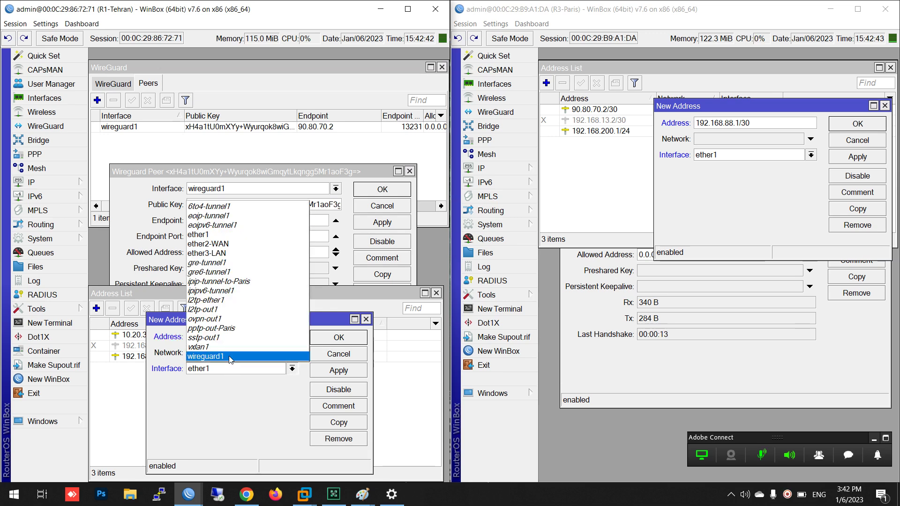
click(233, 357)
click(339, 337)
Assign Paris's 192.168.88.1/30 to wireguard1 and save it, then open Ping on Tehran
click(835, 132)
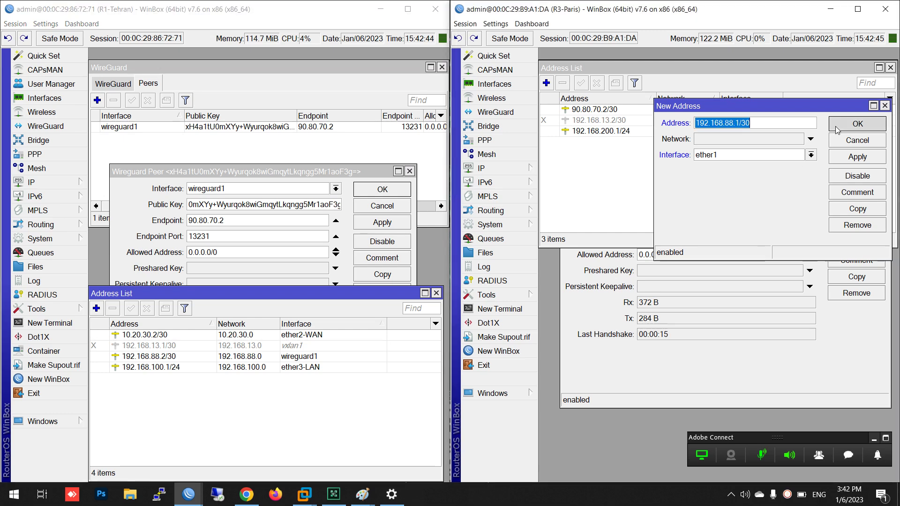
click(811, 155)
click(790, 279)
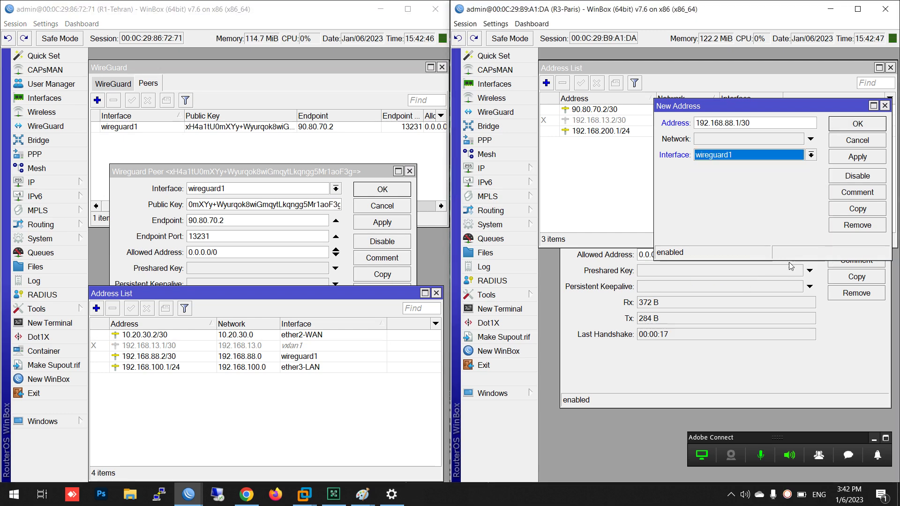
click(859, 129)
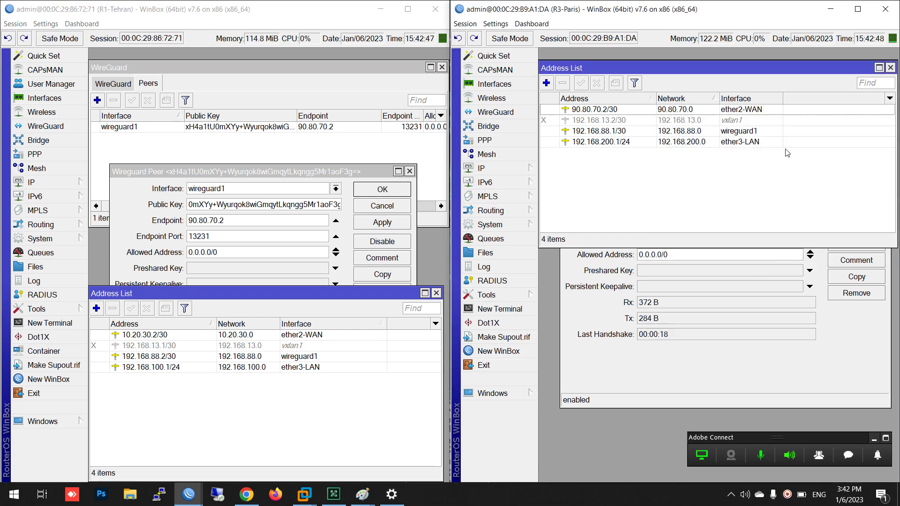
click(34, 309)
click(119, 322)
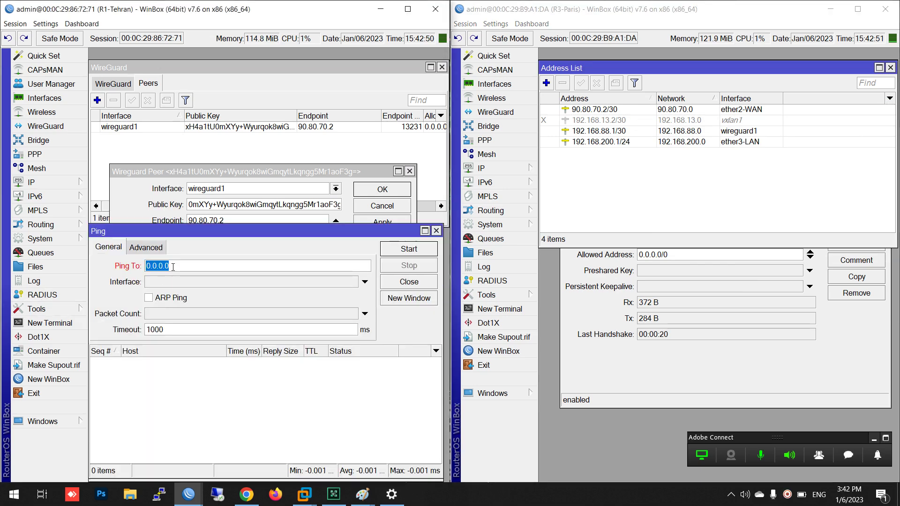
Ping 192.168.88.1 from Tehran and 192.168.88.2 from Paris across the tunnel
text(192.168.88.1)
key(Return)
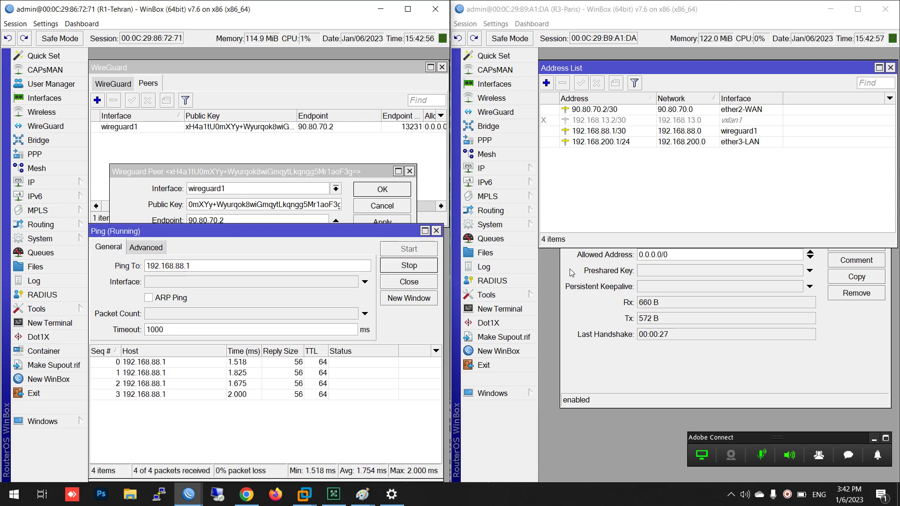
click(486, 295)
click(587, 324)
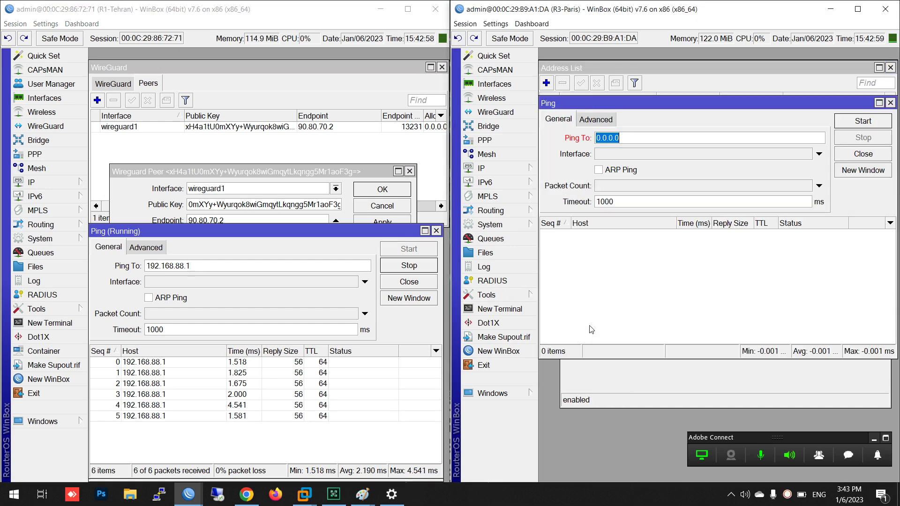
text(192.168.)
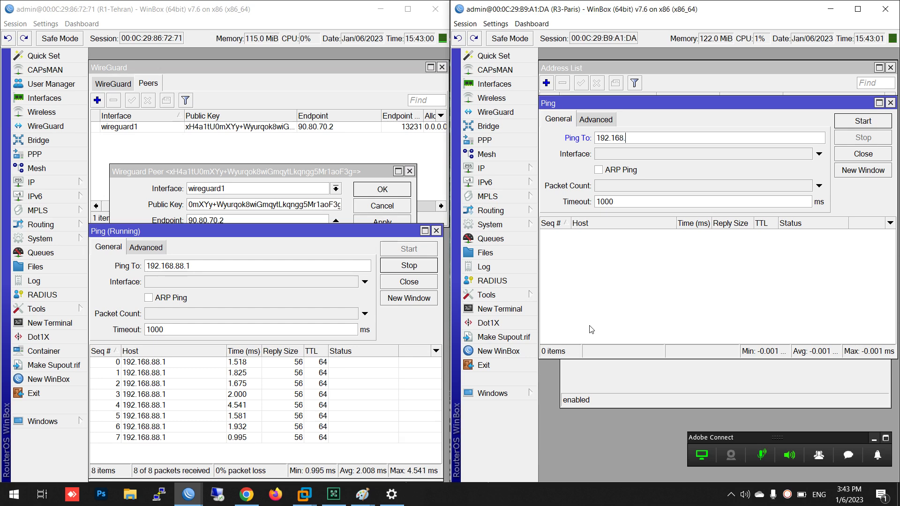
text(88.2)
key(Return)
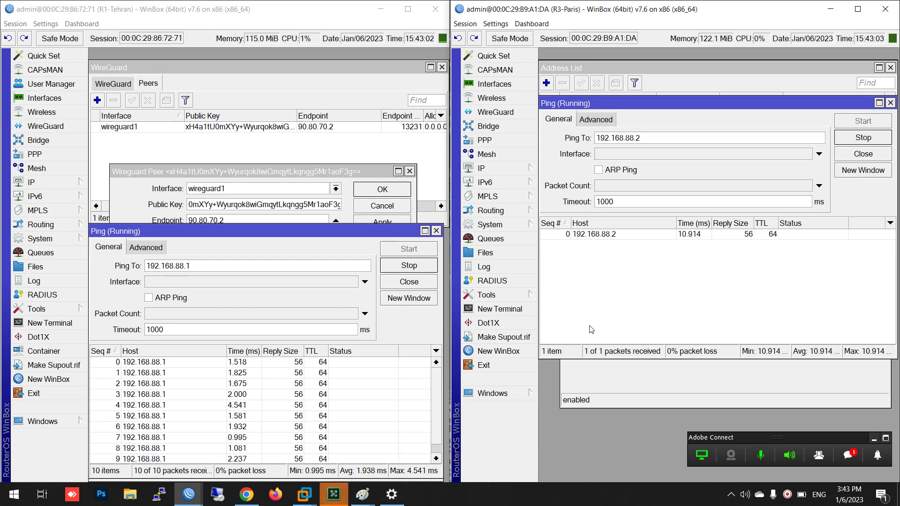
Unset the endpoint address and port on the Paris WireGuard peer and save it
click(702, 375)
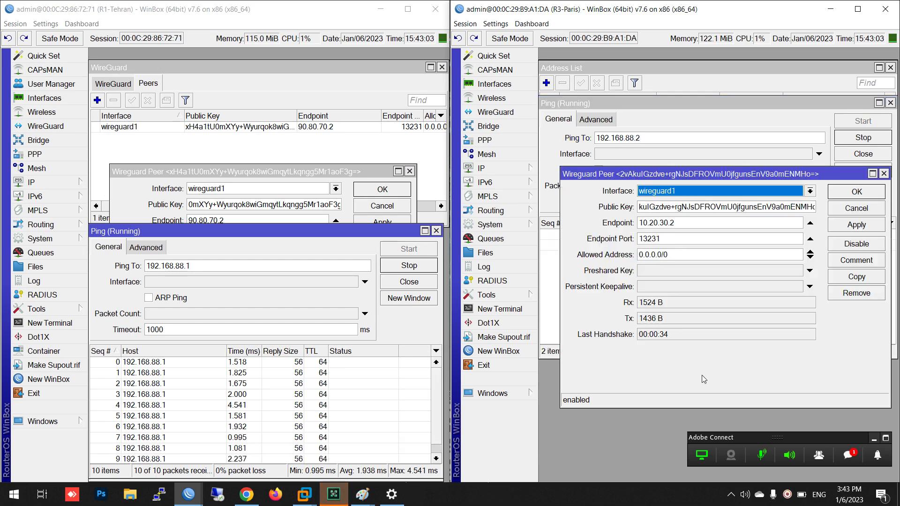
click(810, 222)
click(810, 239)
click(857, 224)
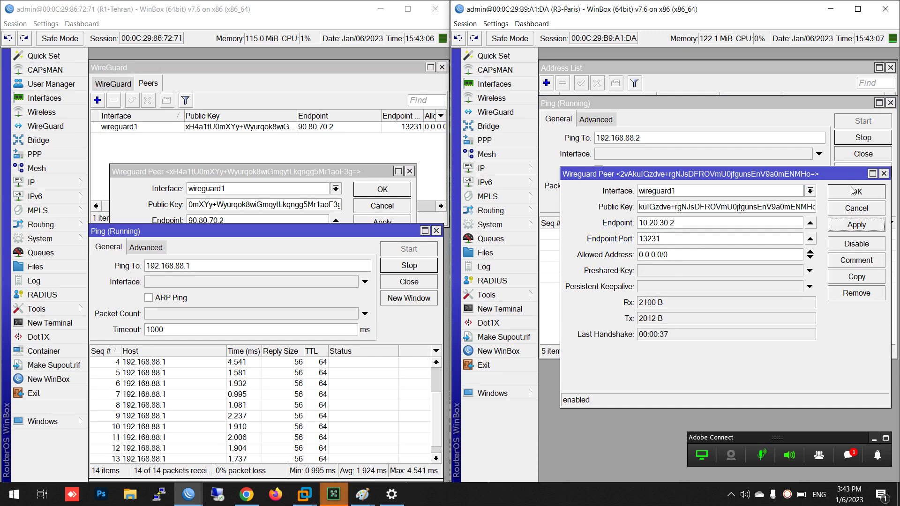
click(850, 192)
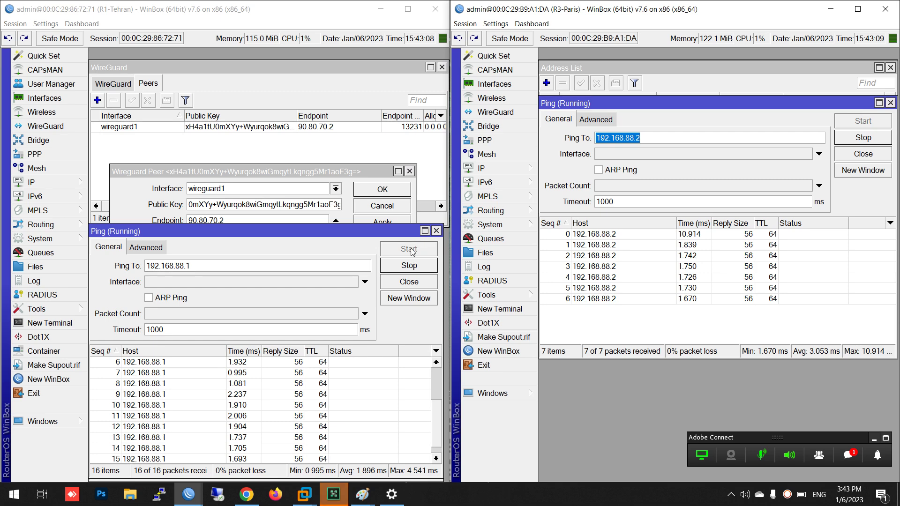
Restart both pings so they succeed with 0% loss in each direction
drag(362, 234, 368, 111)
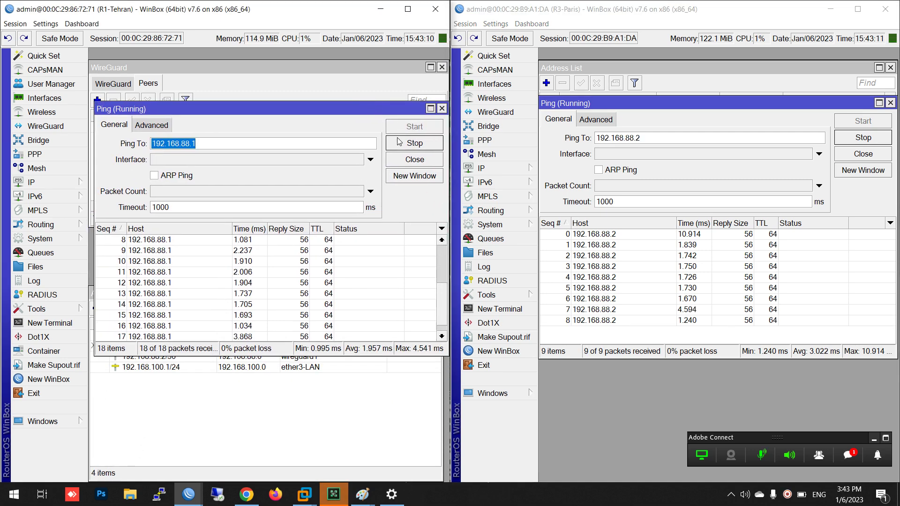
click(402, 140)
click(403, 127)
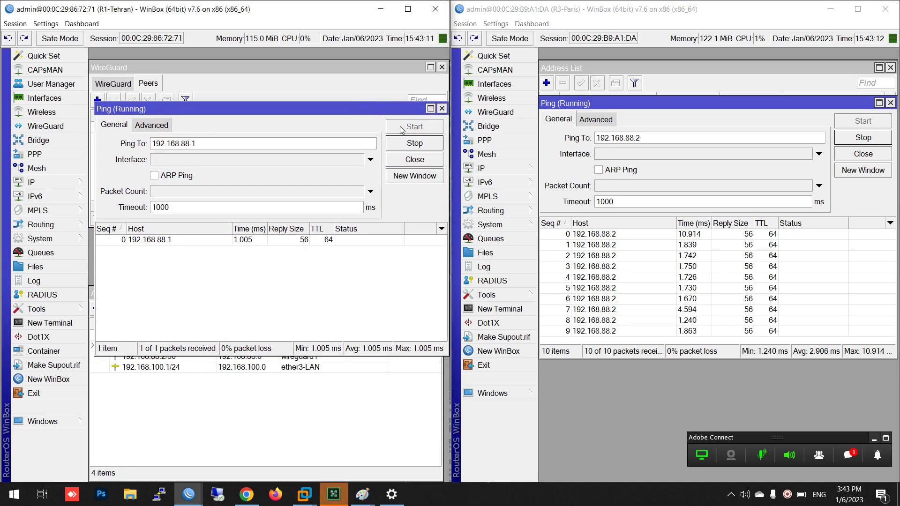
click(863, 137)
click(864, 122)
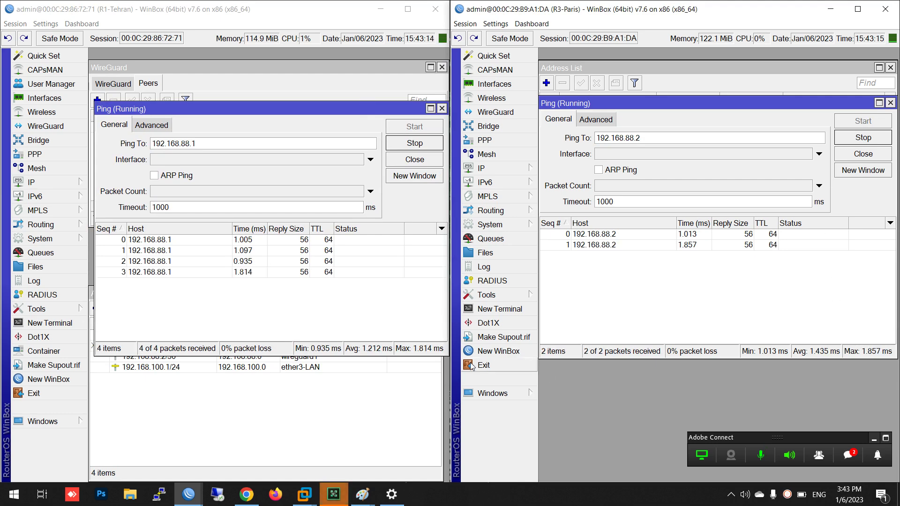
click(393, 389)
click(362, 81)
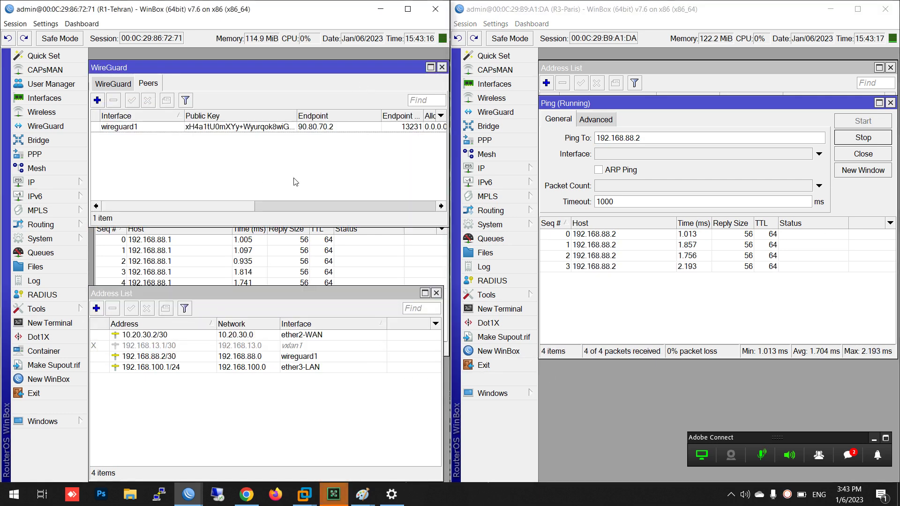
Check the workshop chat, then switch to the ISP router's Torch on ether3-Paris
click(849, 455)
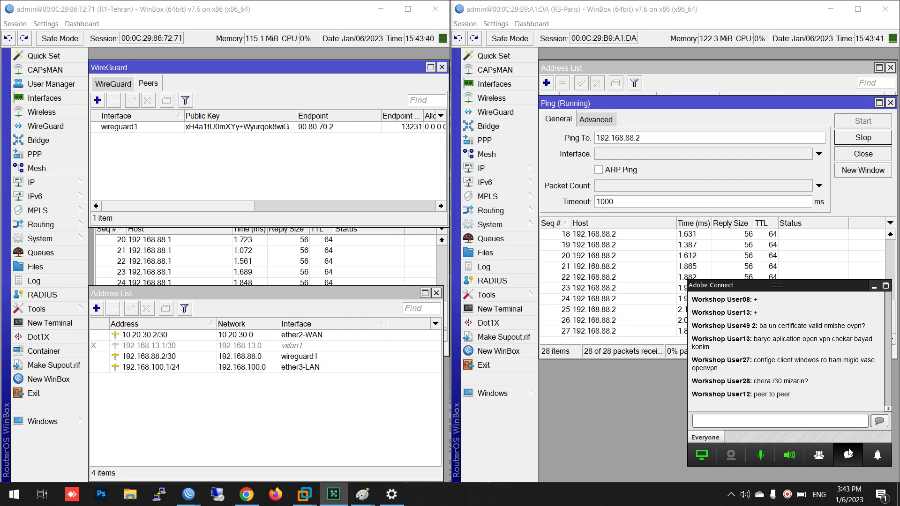
click(843, 456)
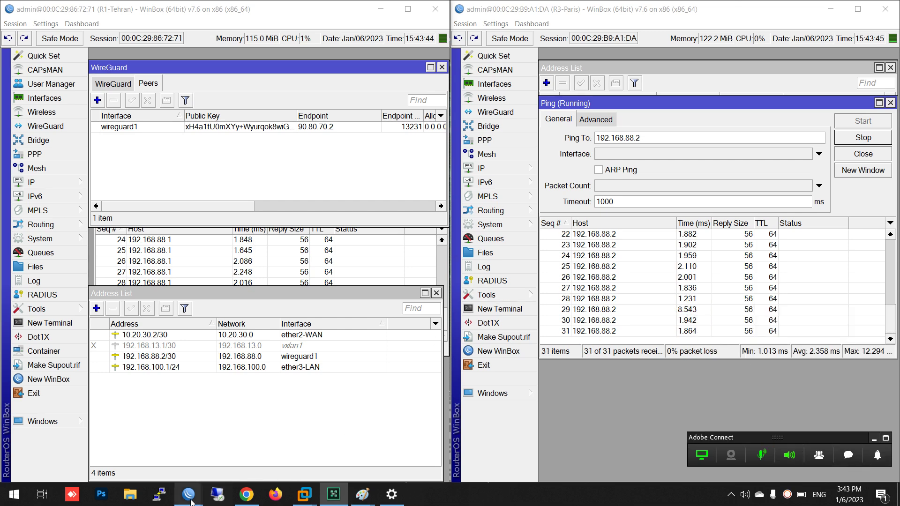
mouse_move(188, 495)
click(175, 441)
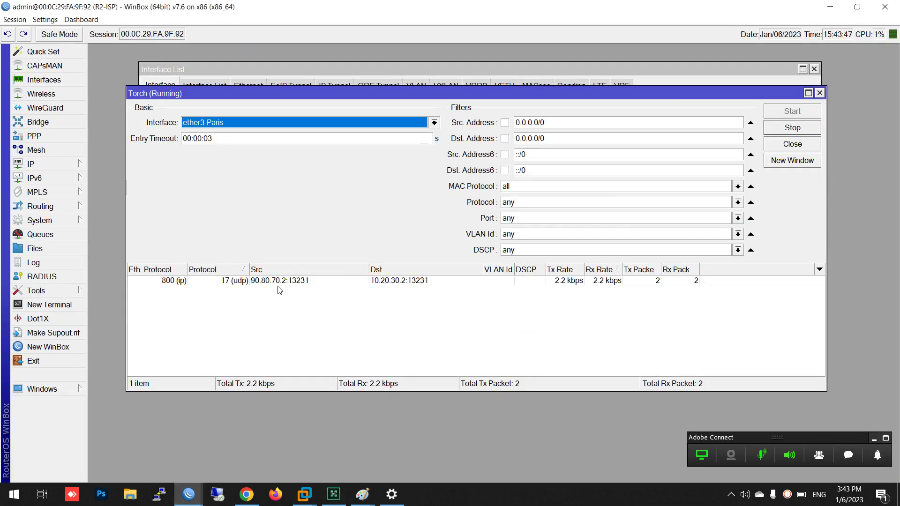
Highlight the UDP tunnel traffic row in Torch, then minimize the R2-ISP window
click(258, 282)
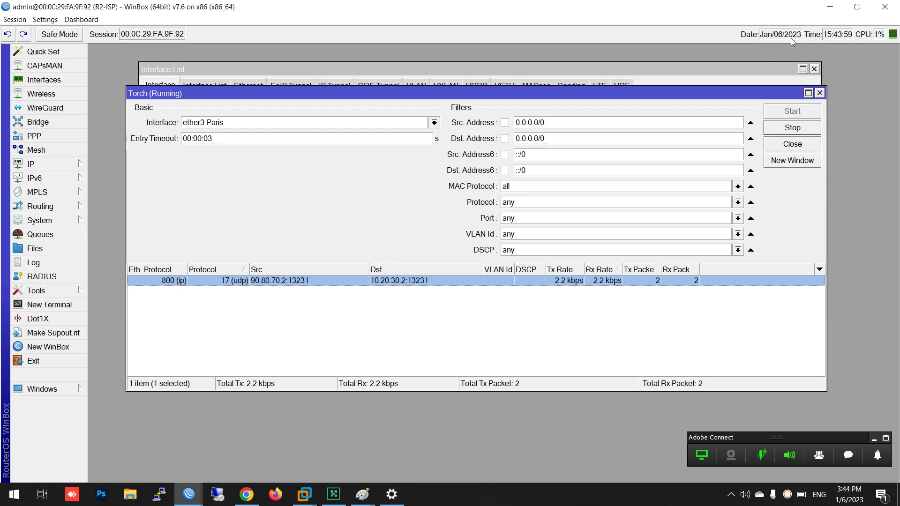
click(830, 6)
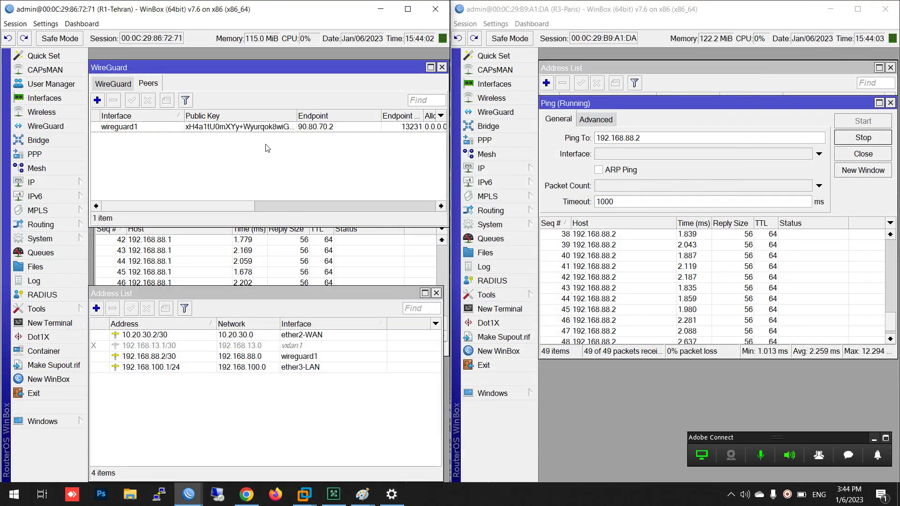
Change the gateway of Tehran's 192.168.200.0/24 route to 192.168.88.1
click(37, 183)
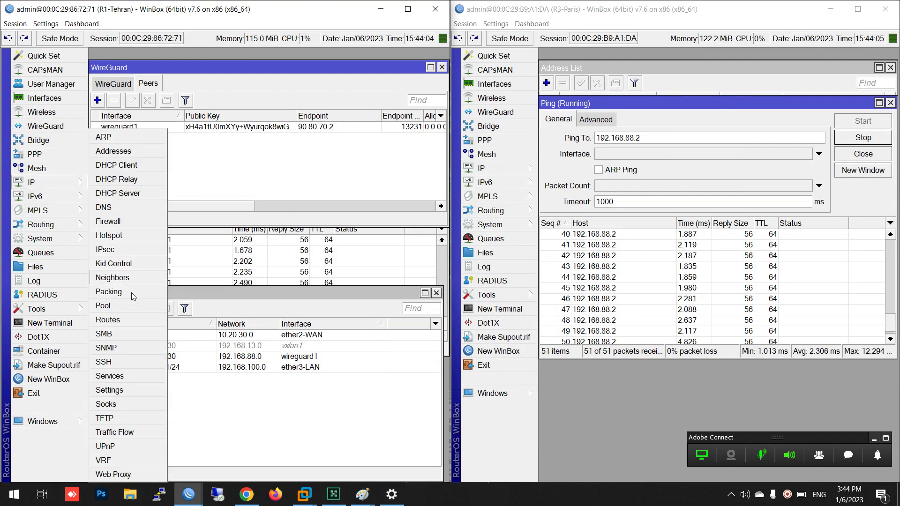
click(129, 324)
double_click(173, 315)
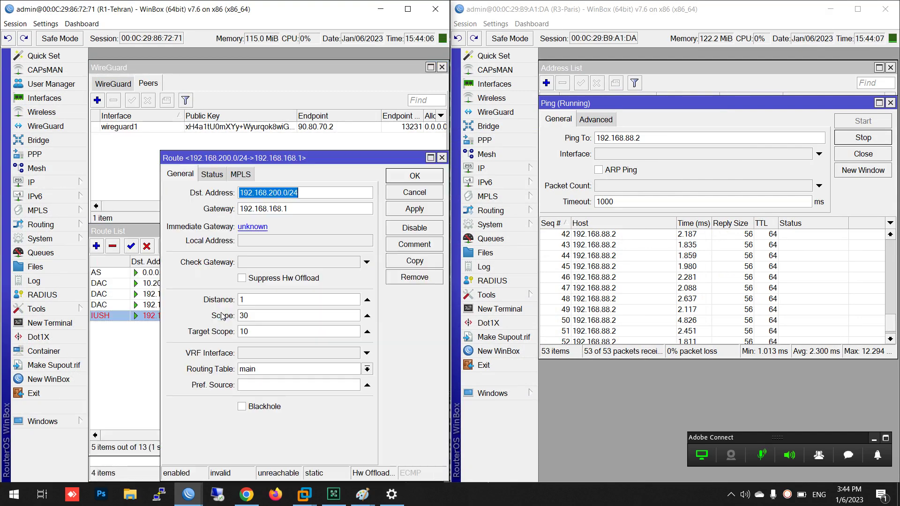
click(304, 210)
drag(305, 212, 270, 216)
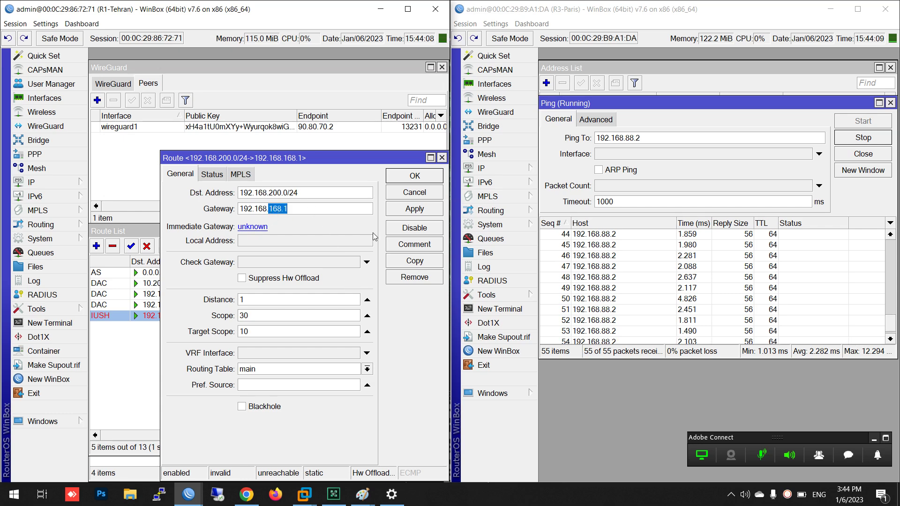
text(88.1)
key(Return)
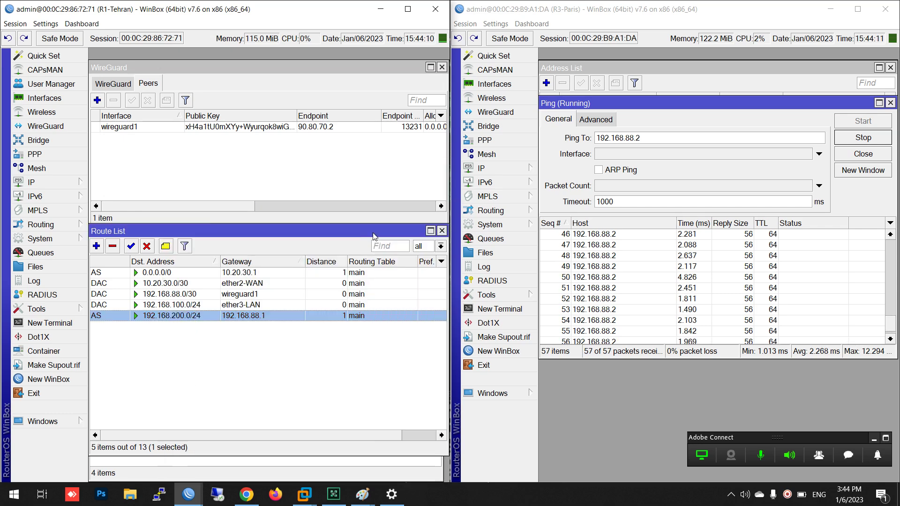
Check the Tehran client's ping to 192.168.200.254, enlarging the results to show replies
mouse_move(189, 495)
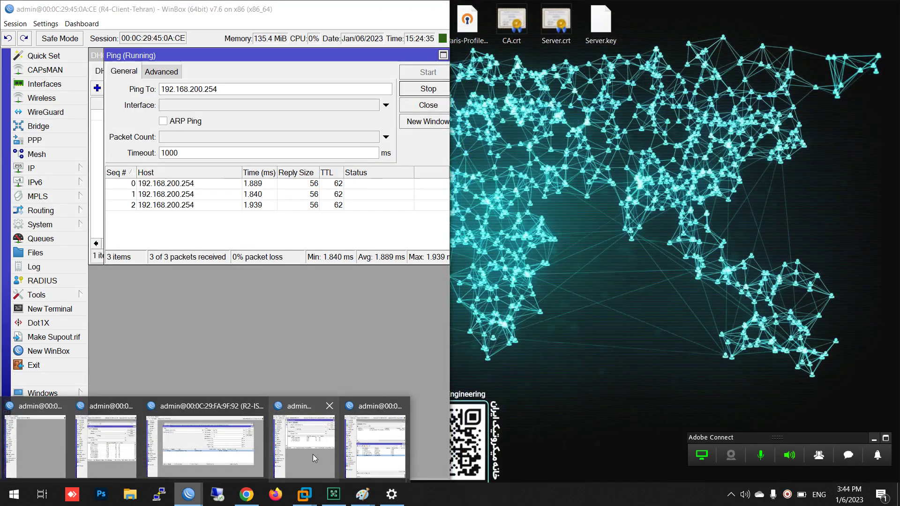
click(313, 454)
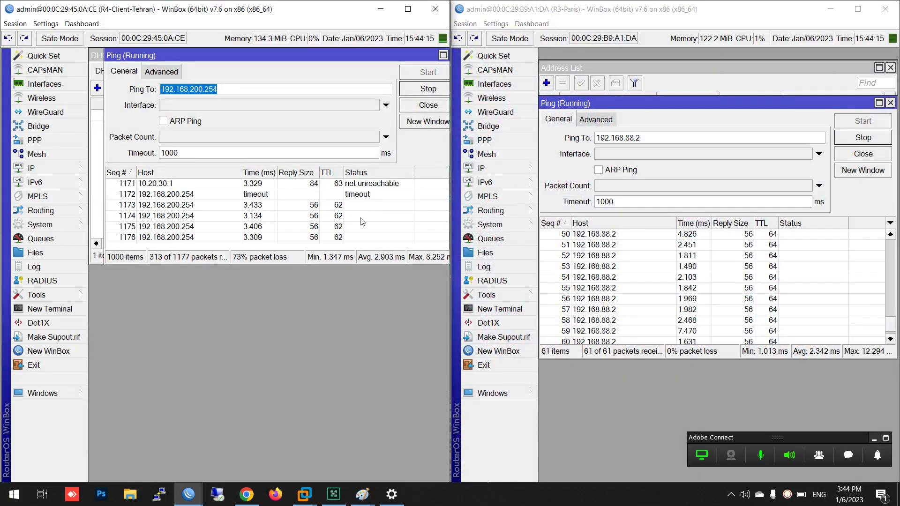
drag(332, 264, 328, 360)
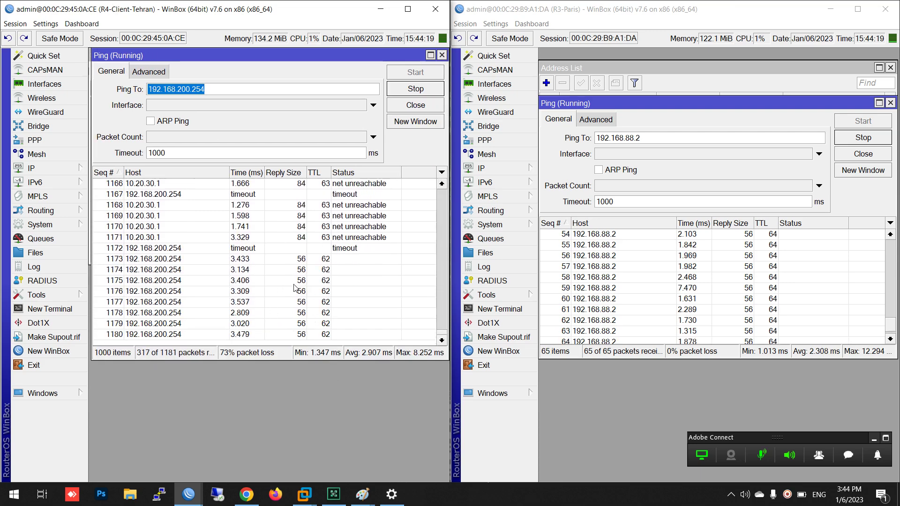
Close the client ping, Route List and Address List windows on Tehran and Paris
click(381, 9)
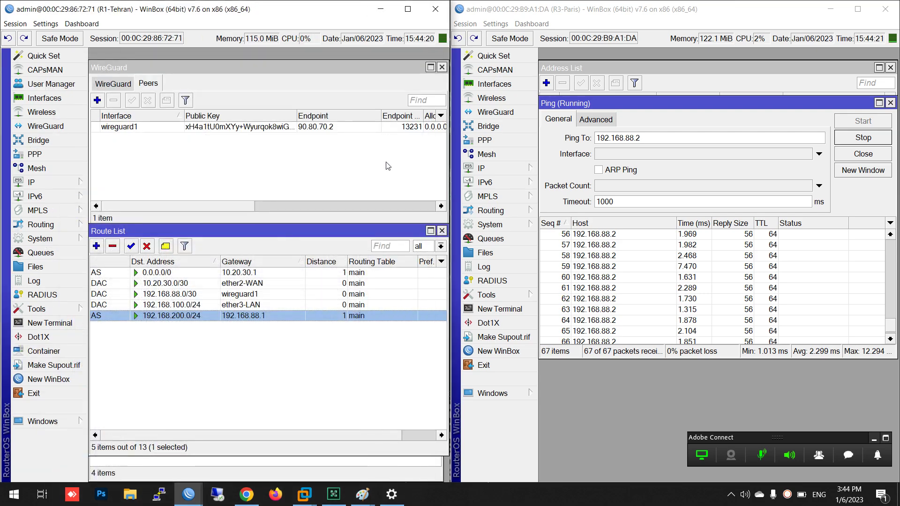
click(890, 103)
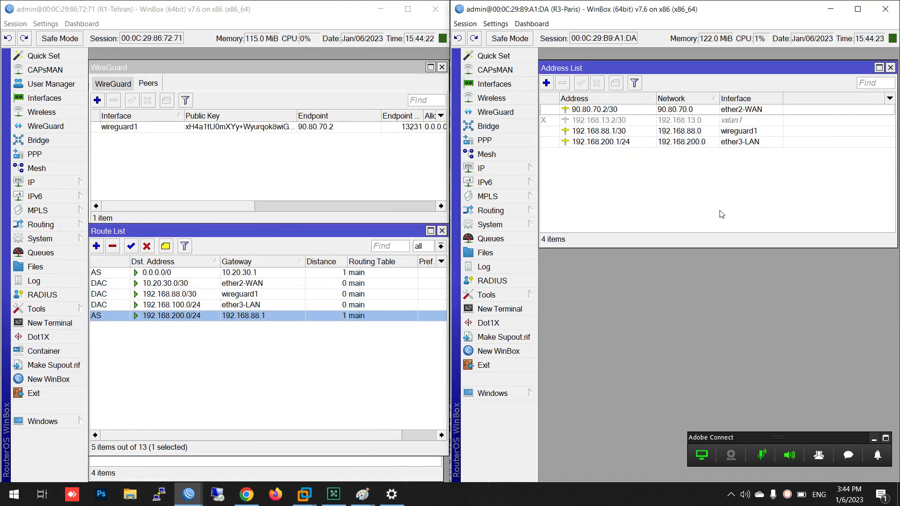
click(373, 232)
drag(374, 232, 370, 183)
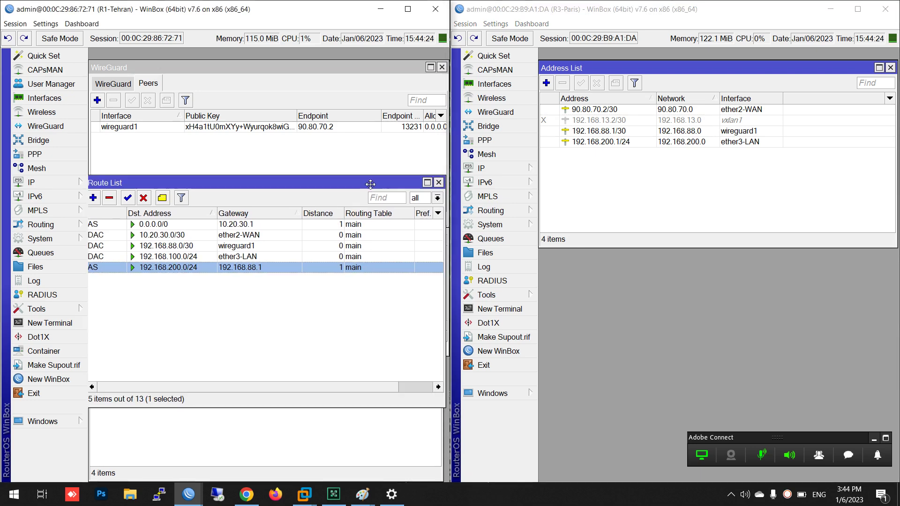
click(308, 435)
click(437, 293)
click(374, 350)
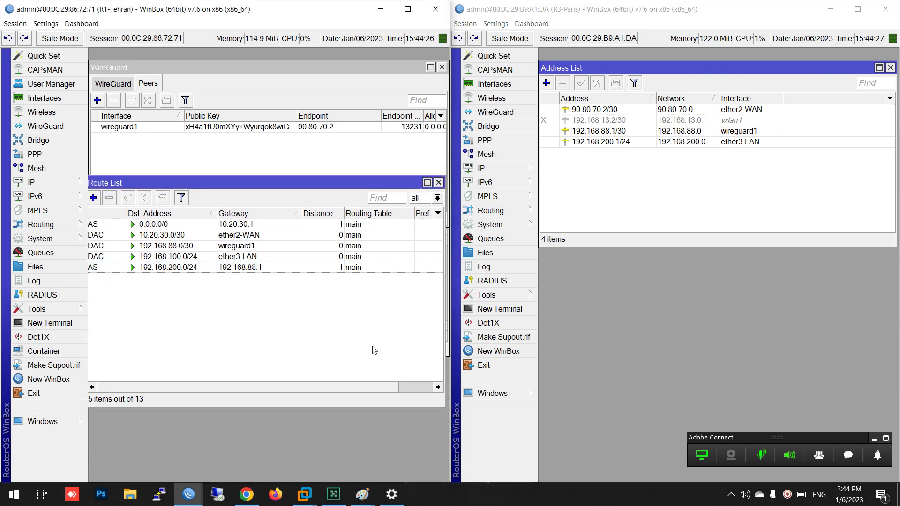
key(Escape)
key(Escape)
key(Escape)
key(Escape)
click(682, 312)
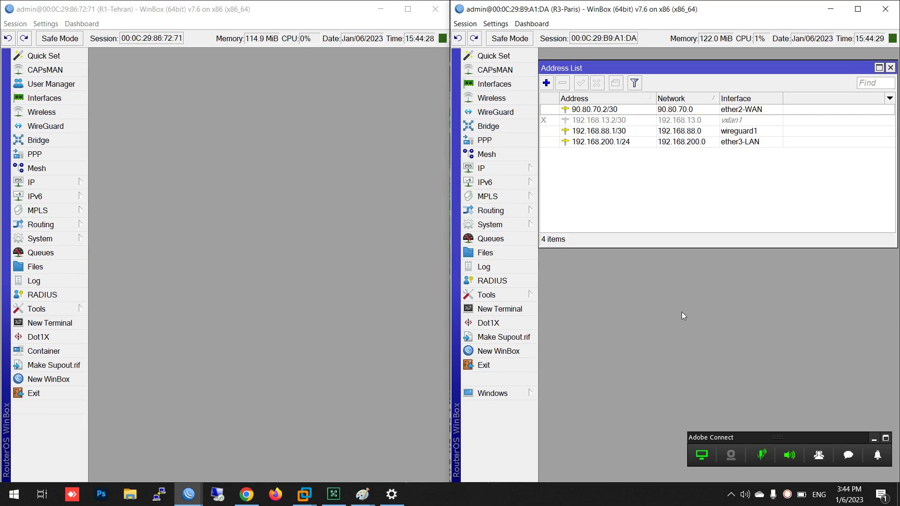
key(Escape)
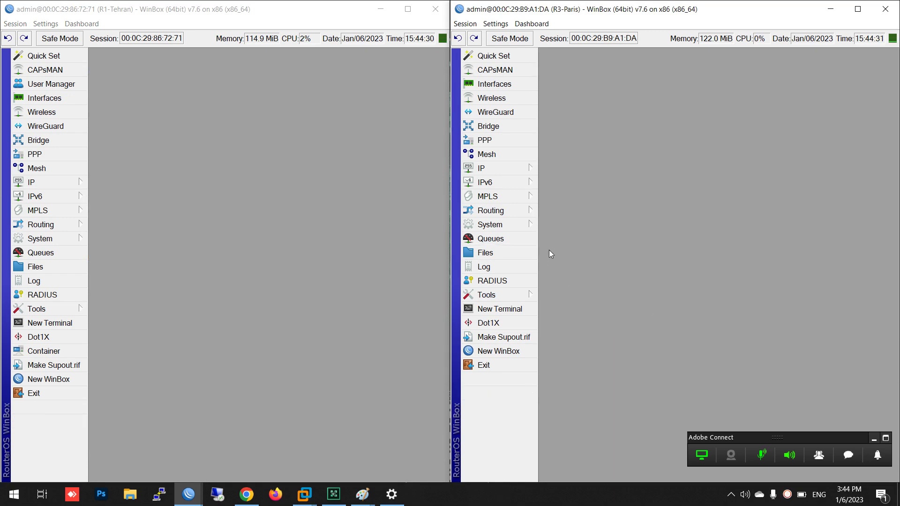
Open Tehran's wireguard1 WireGuard peer and highlight its endpoint address
click(46, 126)
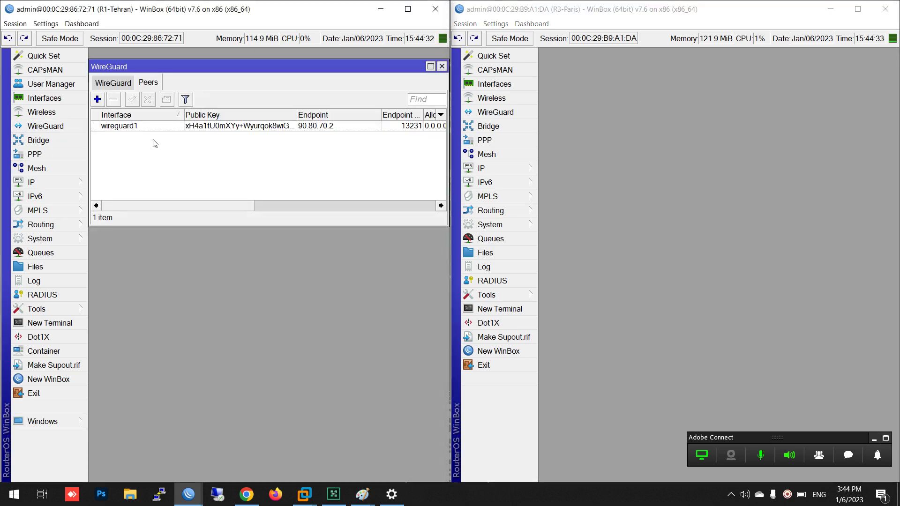
double_click(145, 127)
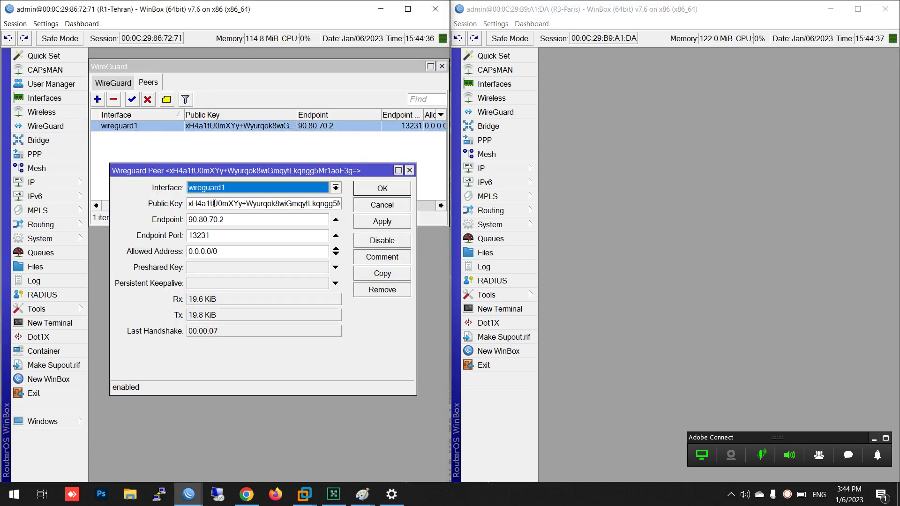
drag(237, 224, 172, 251)
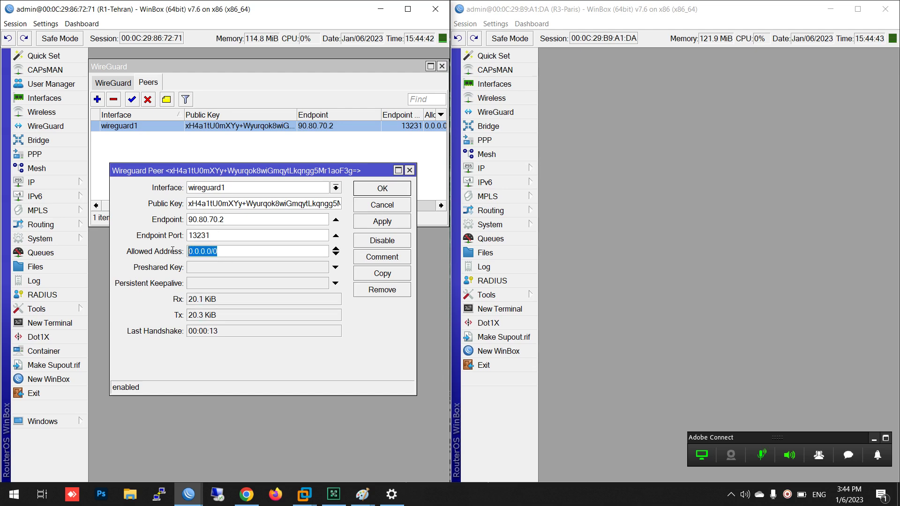
Review Tehran's addresses 192.168.13.1/30 and 192.168.88.2/30, then start a search in Chrome
click(45, 184)
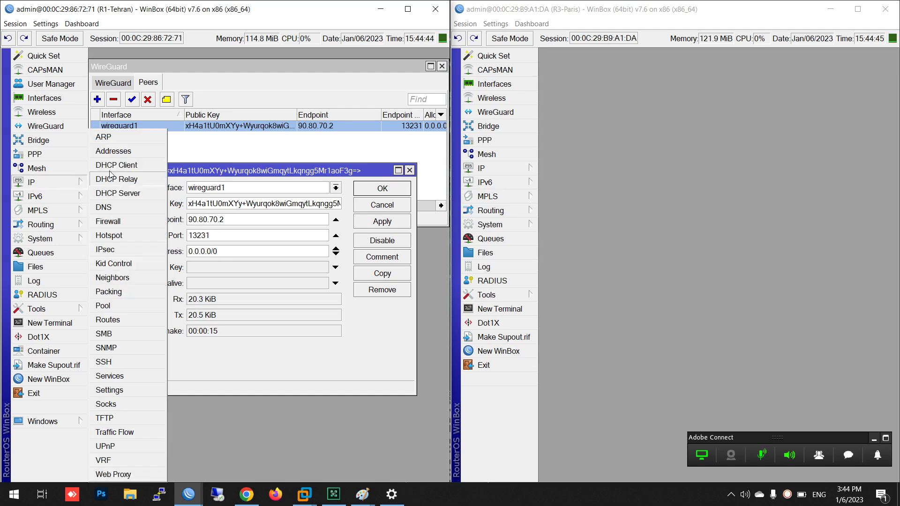
click(117, 152)
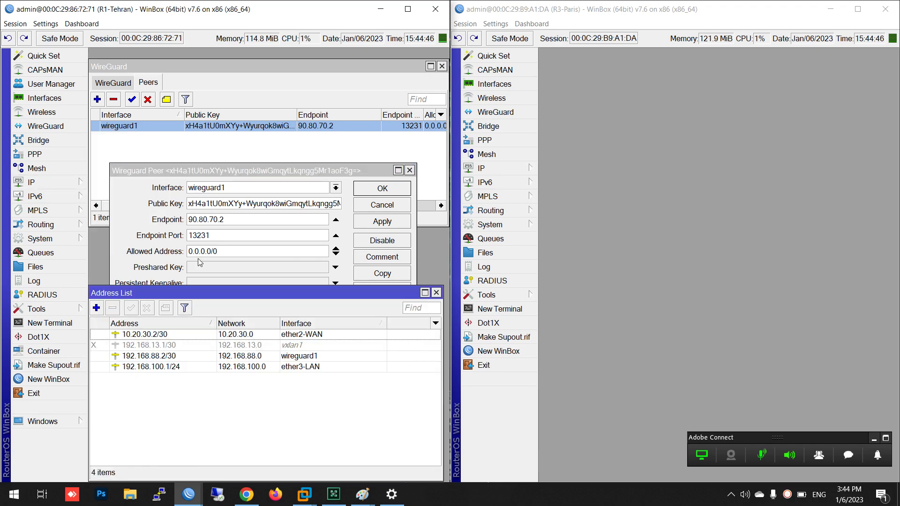
click(188, 345)
click(184, 355)
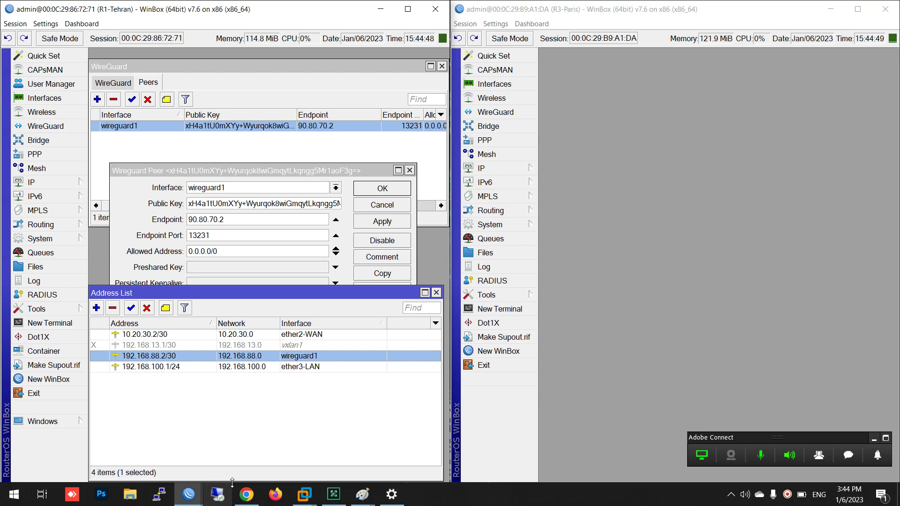
click(247, 495)
click(502, 29)
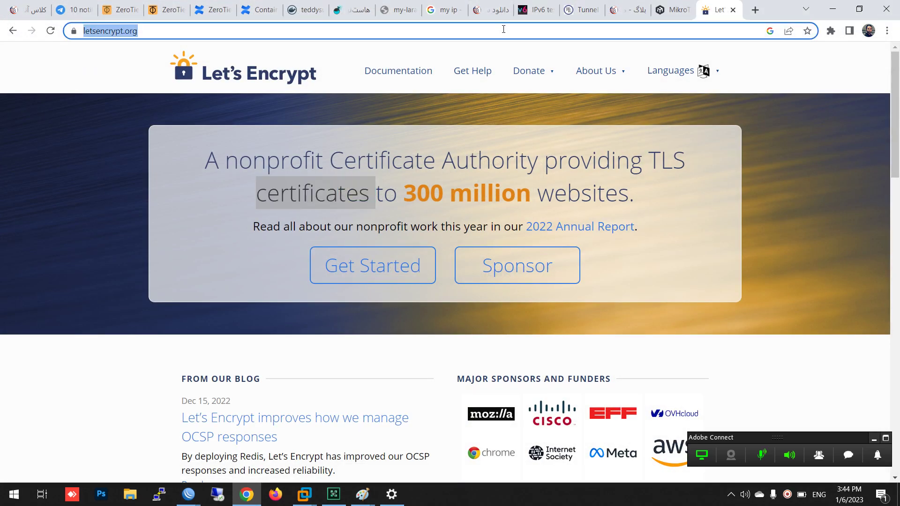
Search Google Images for 'wireguard android'
text(wireg)
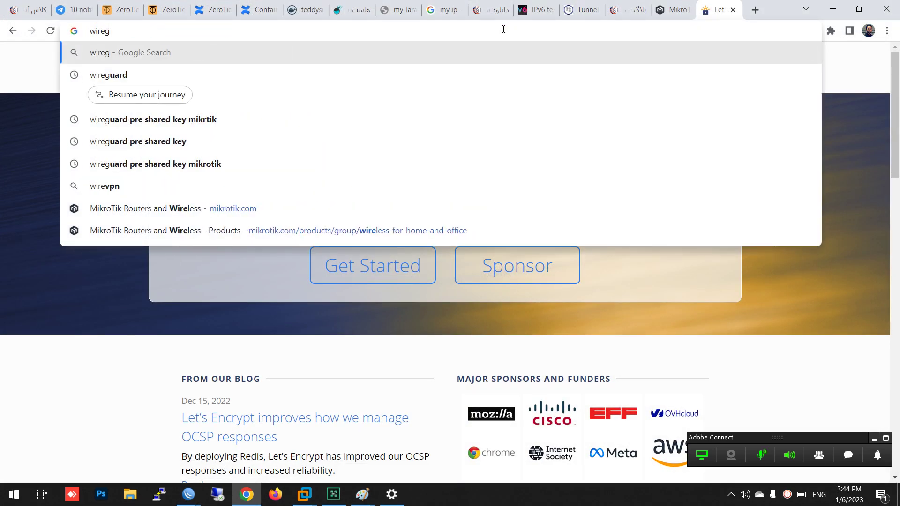
text(uard)
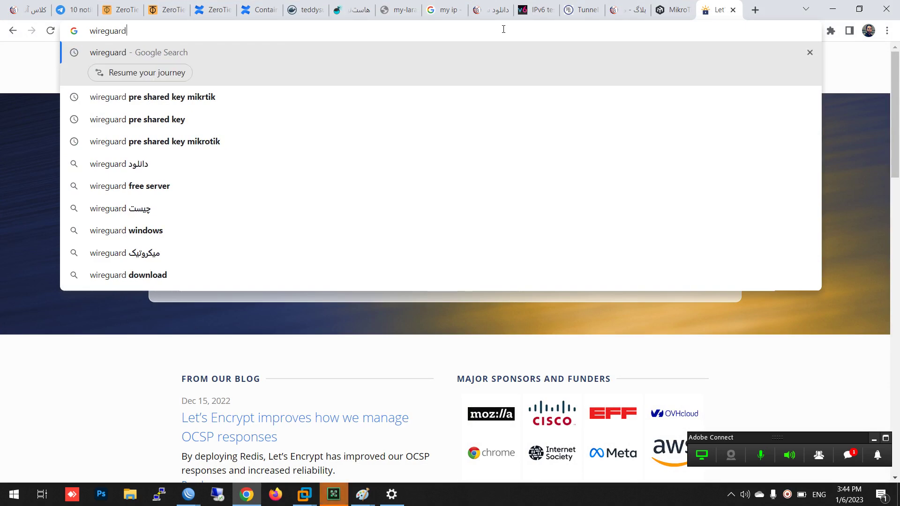
text( android)
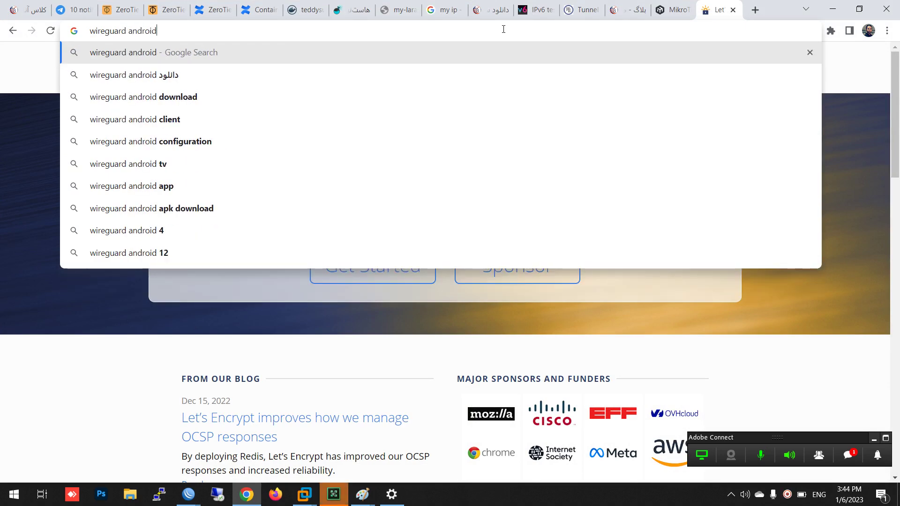
key(Return)
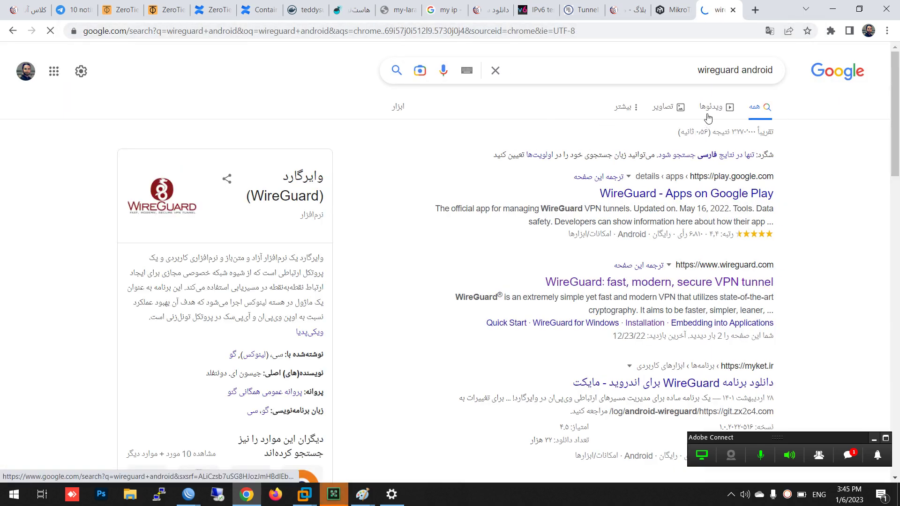
click(666, 109)
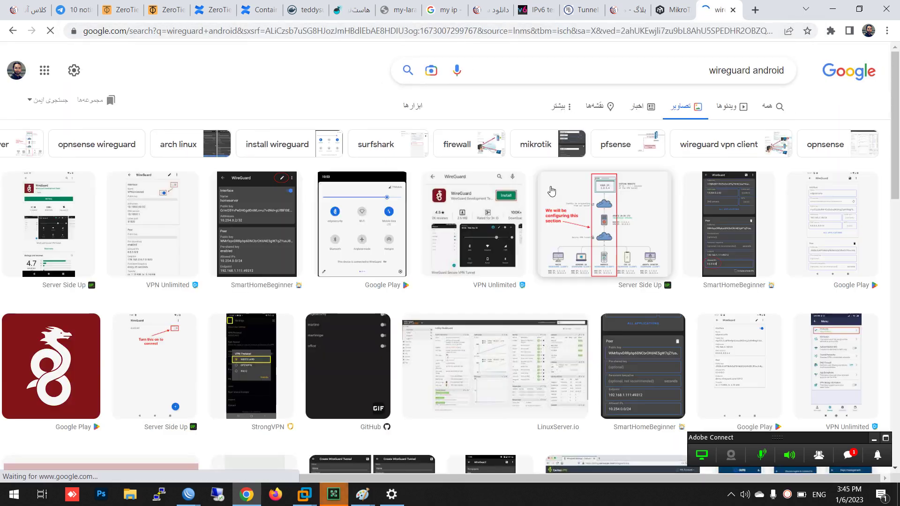
Open the WireGuard app's Google Play page from its image result
click(181, 227)
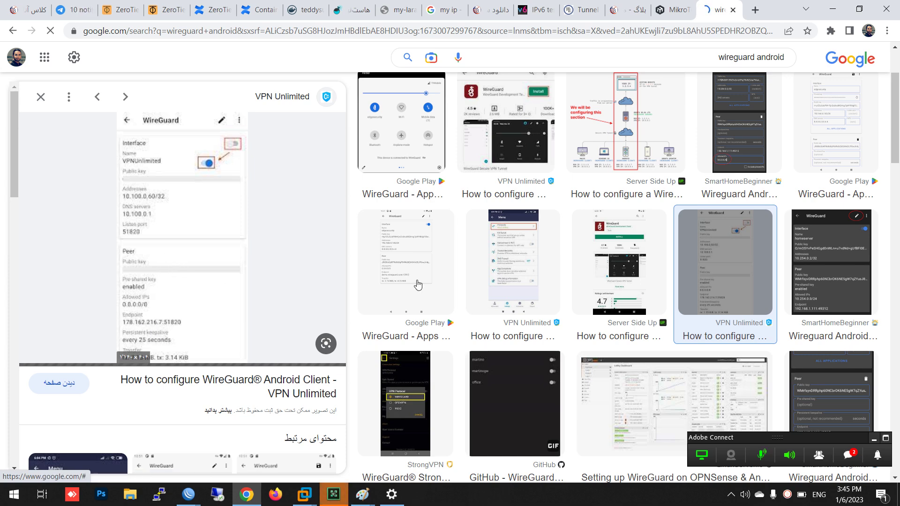
click(423, 263)
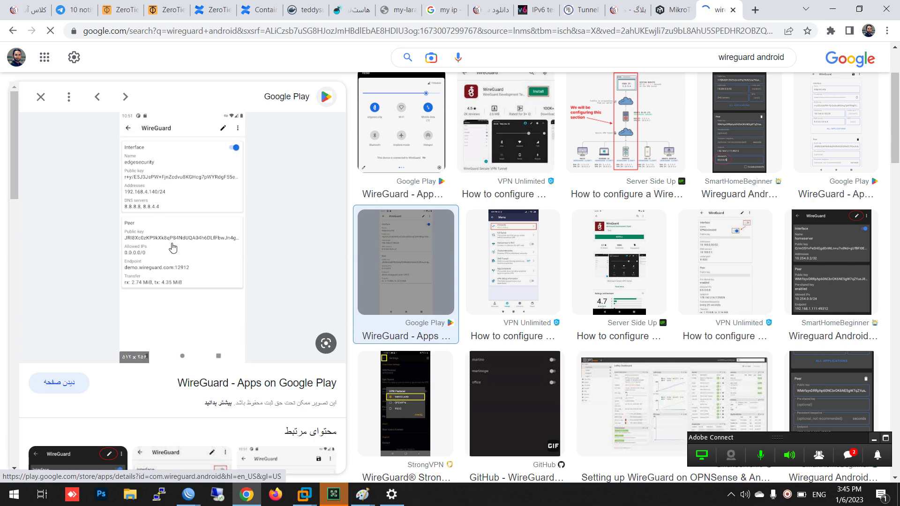
click(152, 199)
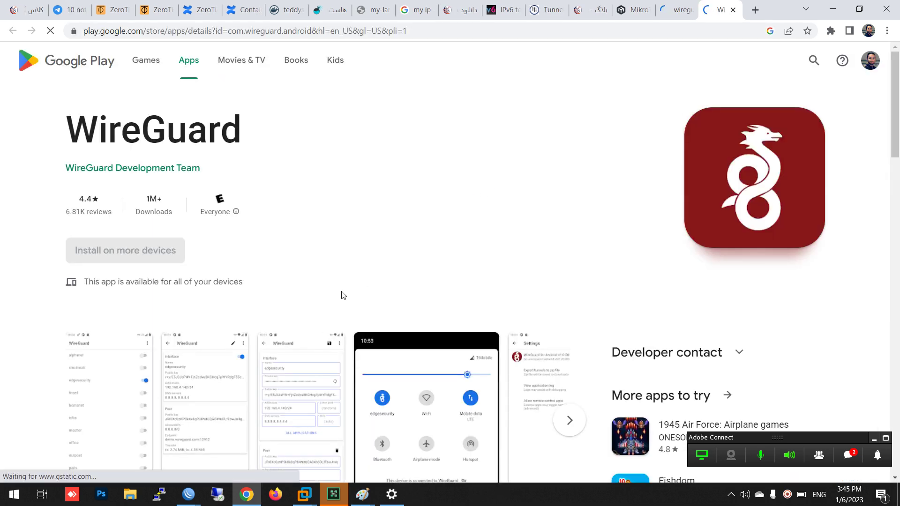
scroll(343, 295, down, 3)
Enlarge the second WireGuard screenshot showing the edgesecurity peer, endpoint demo.wireguard.com:12912
click(388, 264)
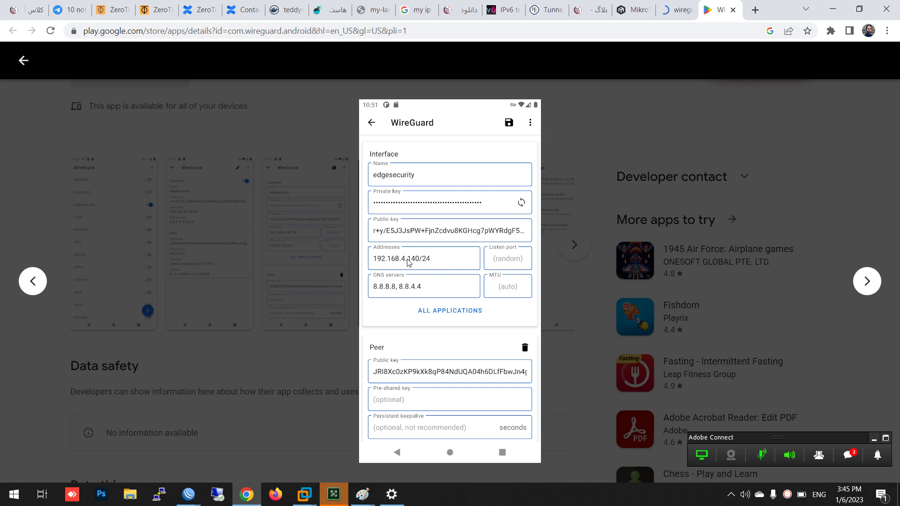
click(584, 269)
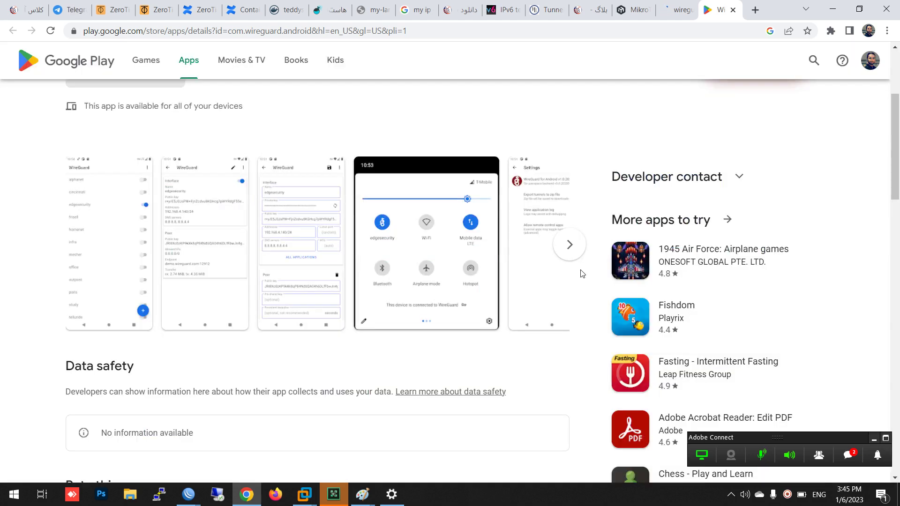
click(217, 258)
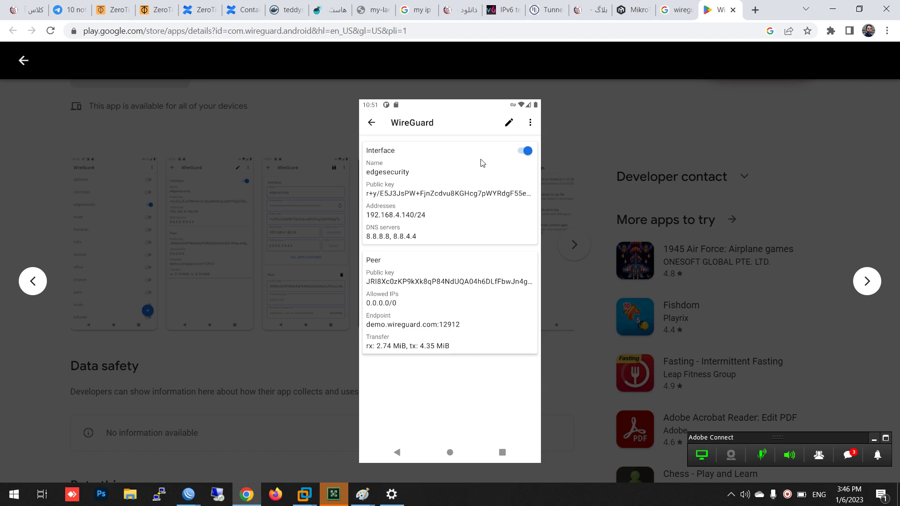
Minimize Chrome to return to Tehran's wireguard1 peer settings and address list
click(847, 456)
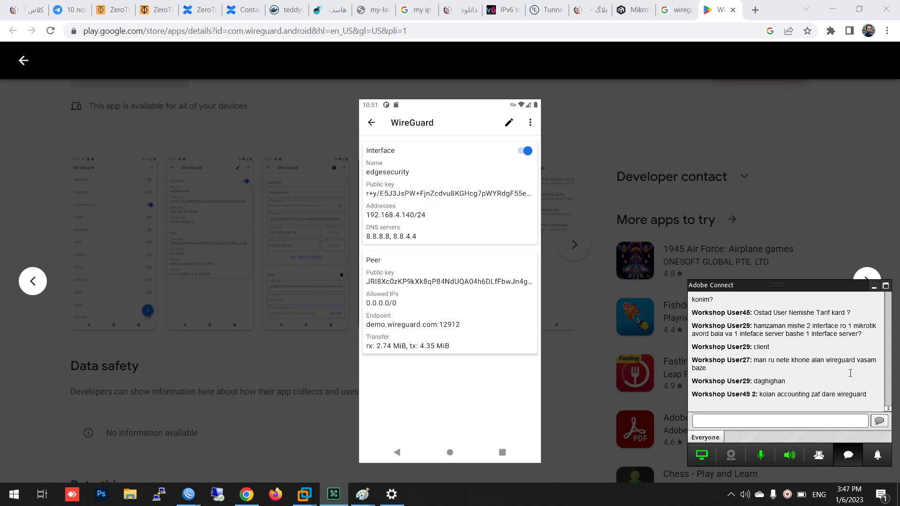
click(842, 455)
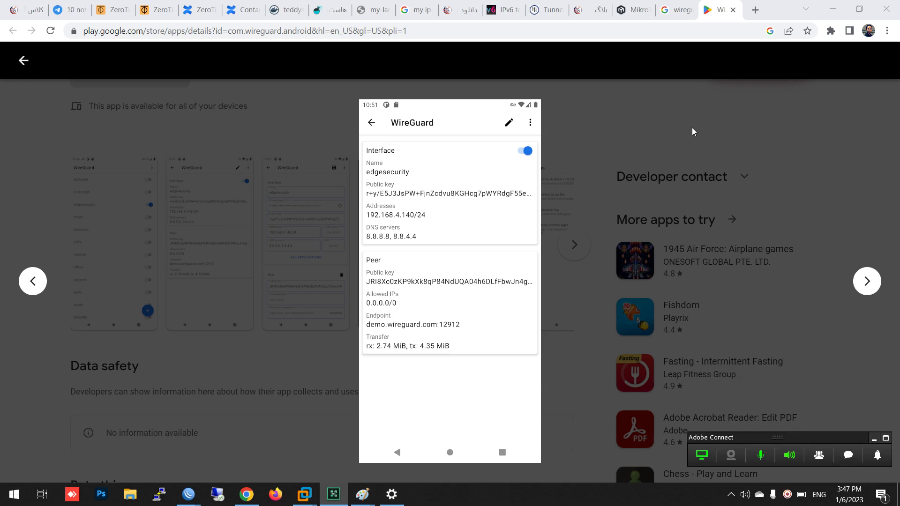
click(833, 8)
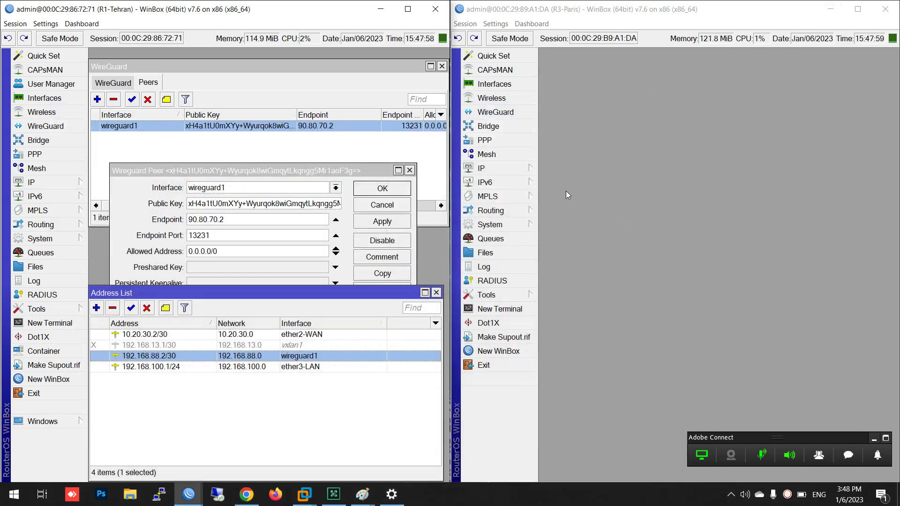